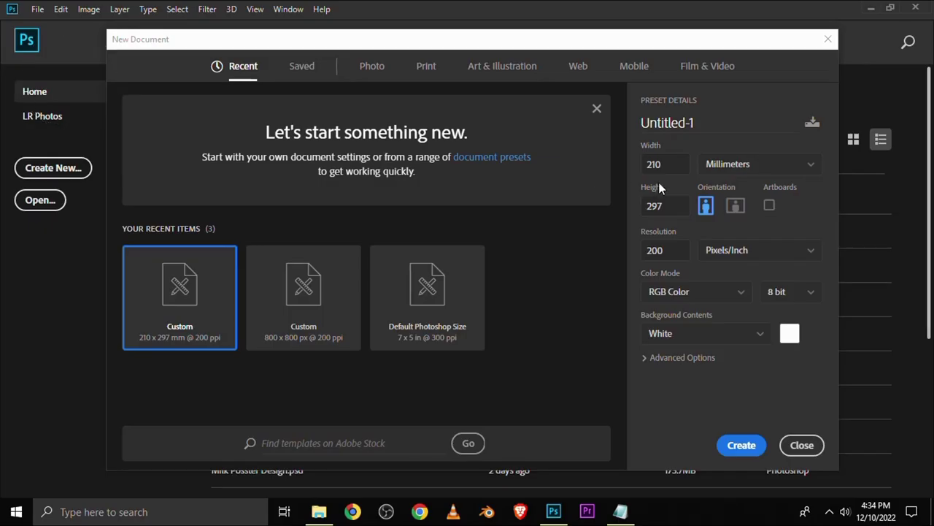
# Step: Create a new 210 × 297 mm document at 200 pixels per inch
pyautogui.click(668, 164)
pyautogui.click(660, 204)
pyautogui.click(668, 256)
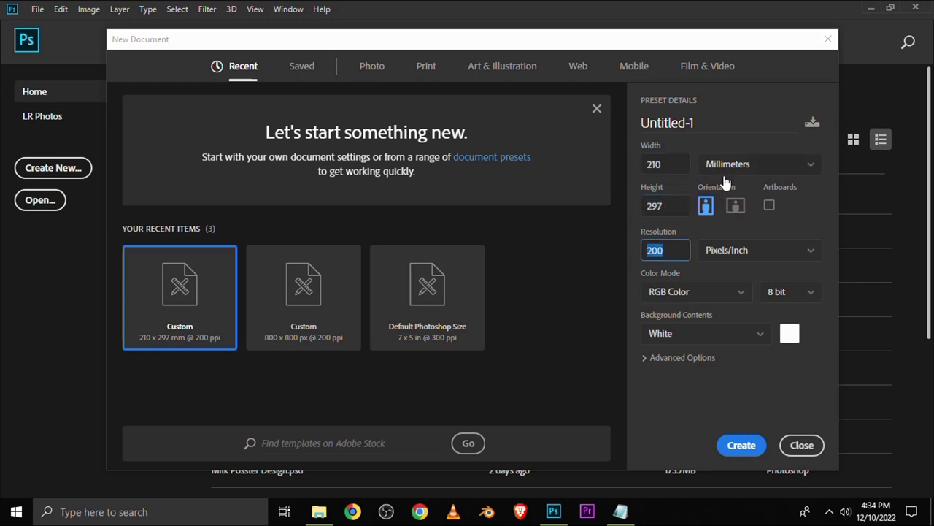
pyautogui.click(739, 447)
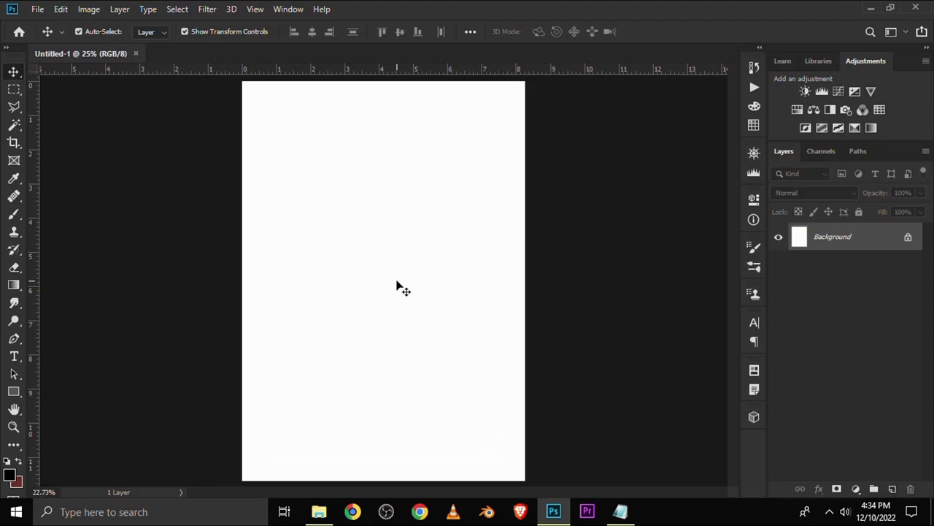
# Step: Copy the hex code 125a30 from the Notepad colour notes
pyautogui.click(620, 511)
pyautogui.doubleClick(268, 172)
pyautogui.rightClick(206, 167)
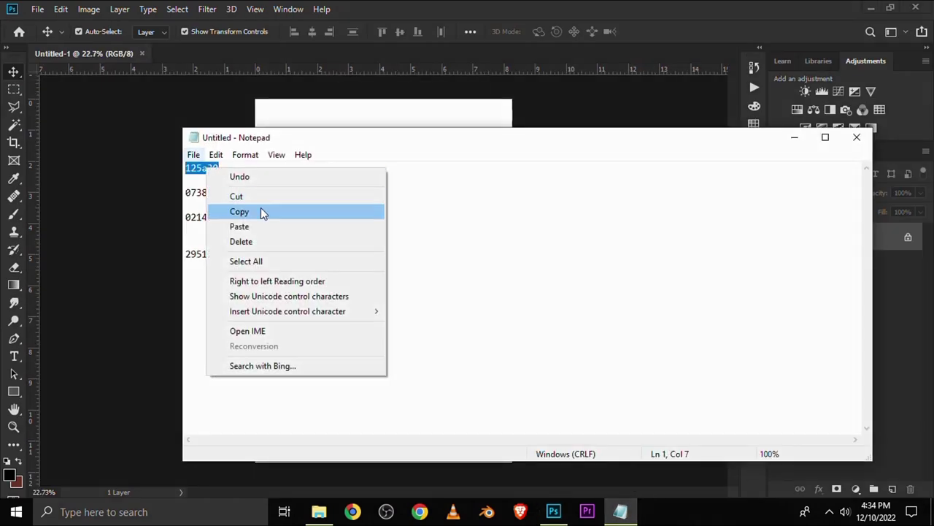
pyautogui.click(261, 211)
# Step: Add a Solid Color fill layer in green 125a30
pyautogui.click(581, 116)
pyautogui.click(858, 485)
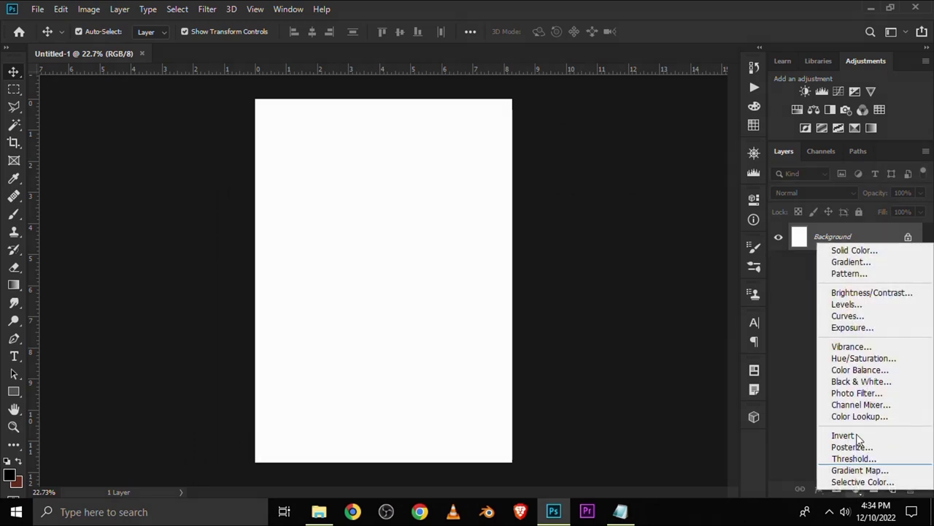
pyautogui.click(856, 249)
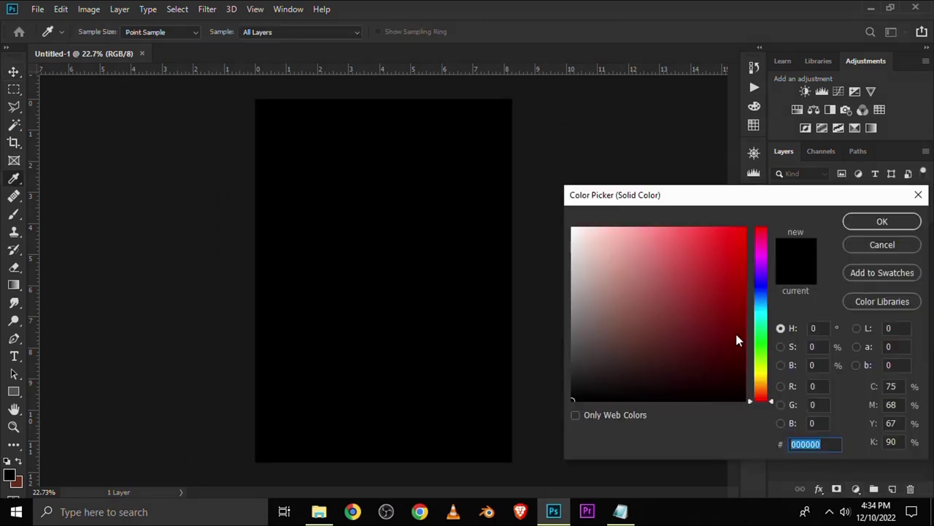
pyautogui.moveTo(746, 202); pyautogui.dragTo(575, 142)
pyautogui.rightClick(630, 386)
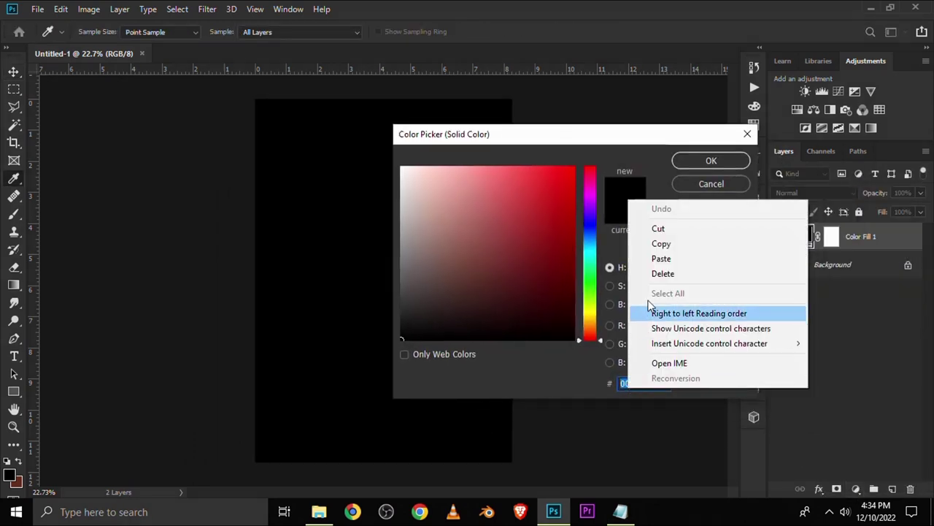
pyautogui.click(661, 258)
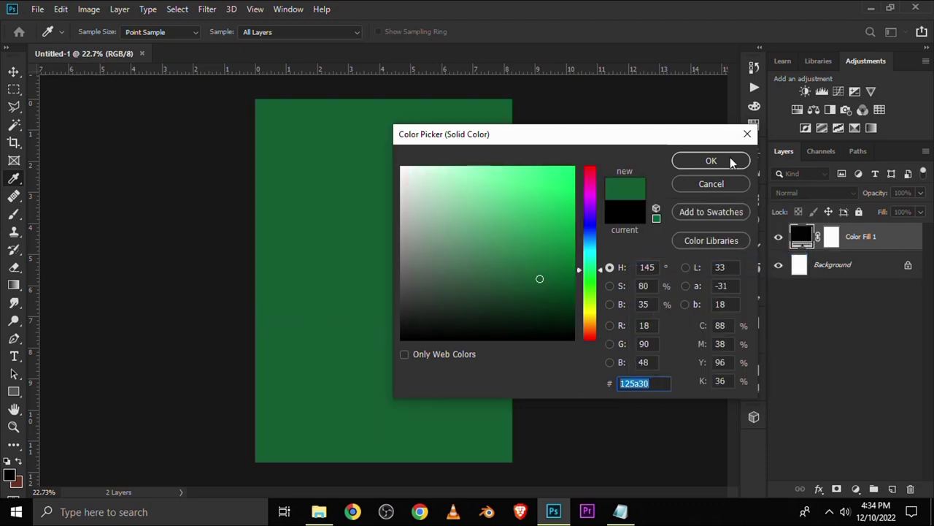
pyautogui.click(720, 160)
pyautogui.click(858, 481)
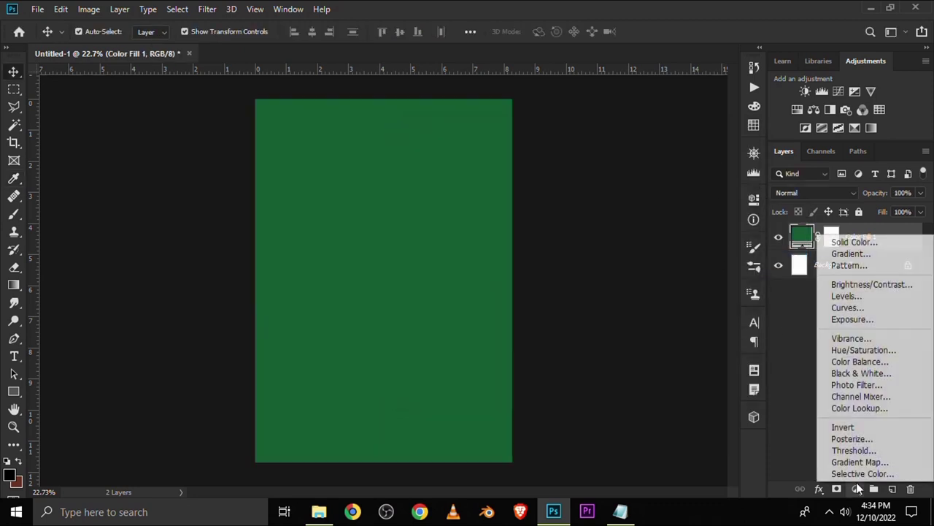
# Step: Add another Solid Color fill layer and copy hex 07381d from the notes
pyautogui.click(852, 243)
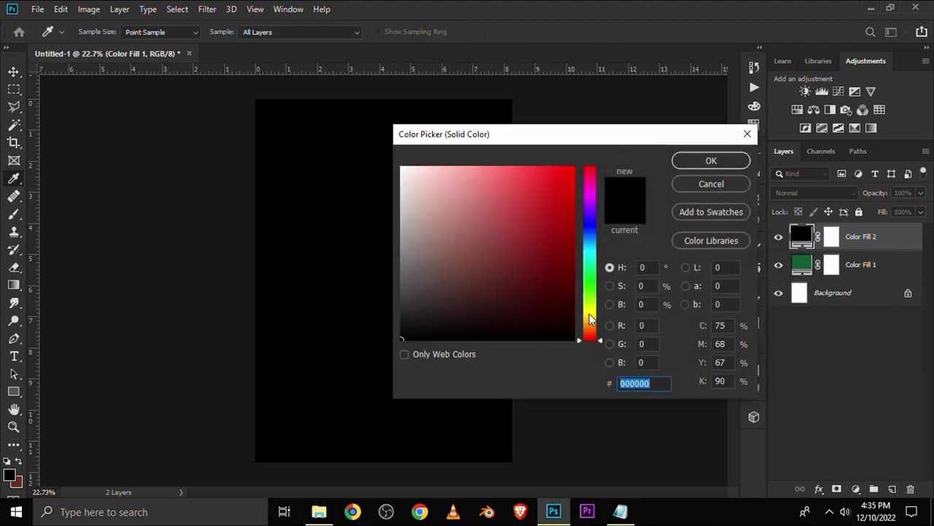
pyautogui.click(626, 509)
pyautogui.doubleClick(239, 192)
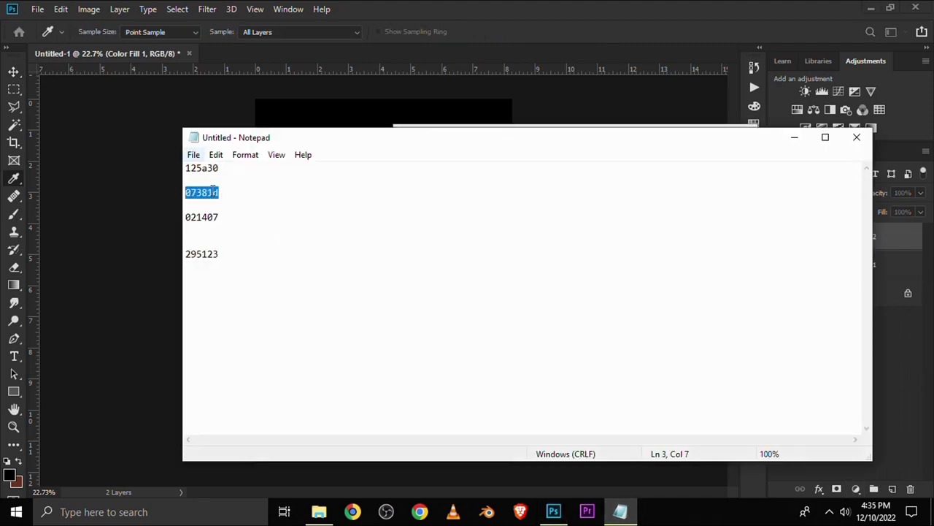
pyautogui.rightClick(208, 184)
pyautogui.click(240, 232)
# Step: Set the new fill's colour to dark green 07381d
pyautogui.click(550, 23)
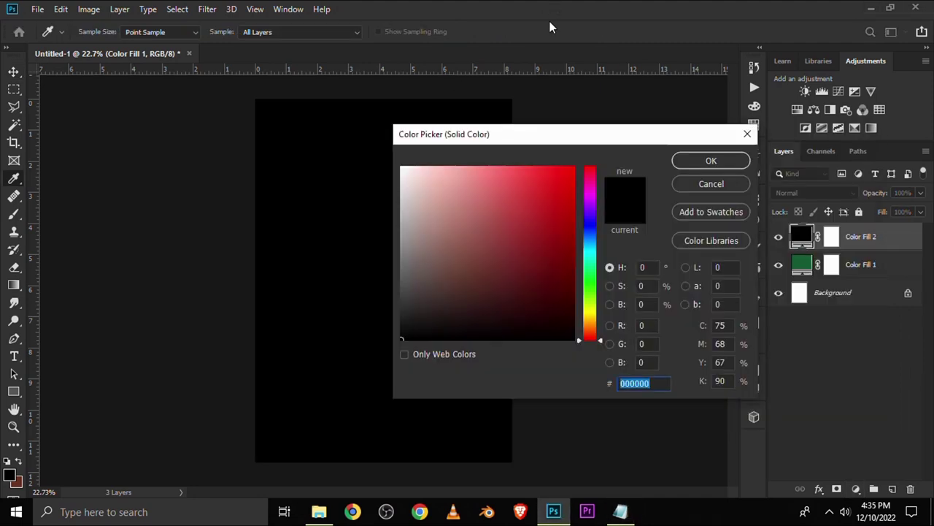
pyautogui.rightClick(624, 389)
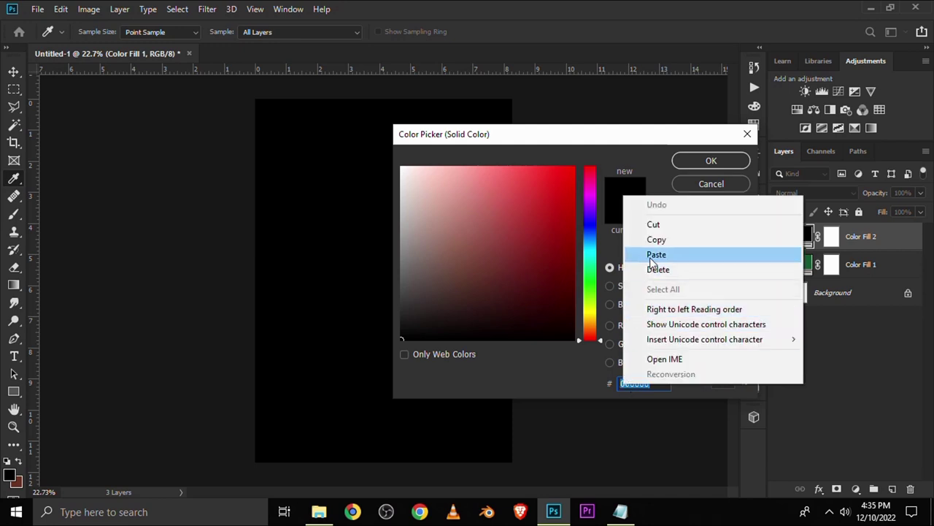
pyautogui.click(642, 267)
pyautogui.doubleClick(656, 383)
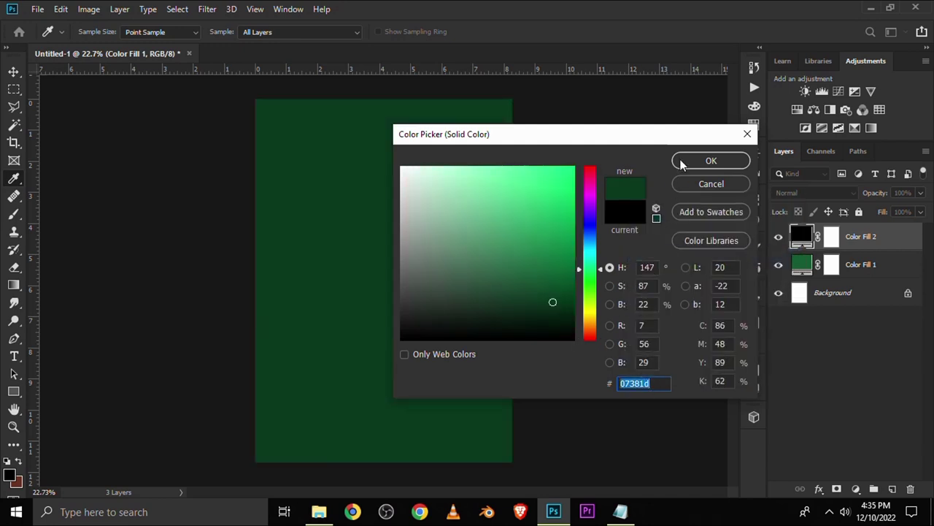
pyautogui.click(680, 164)
pyautogui.click(778, 237)
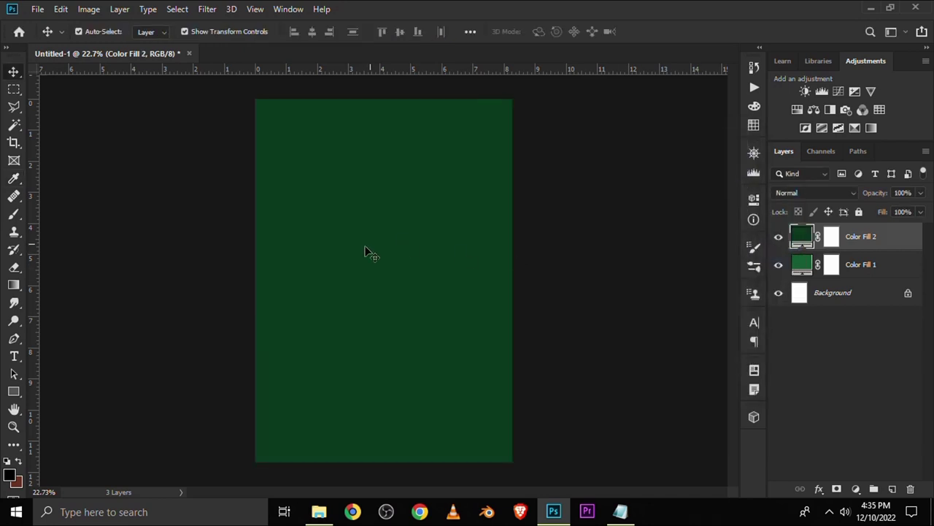
pyautogui.click(14, 213)
# Step: Paint a huge soft black dab at the centre of Color Fill 2's mask at 100% opacity
pyautogui.click(49, 211)
pyautogui.click(778, 237)
pyautogui.click(831, 237)
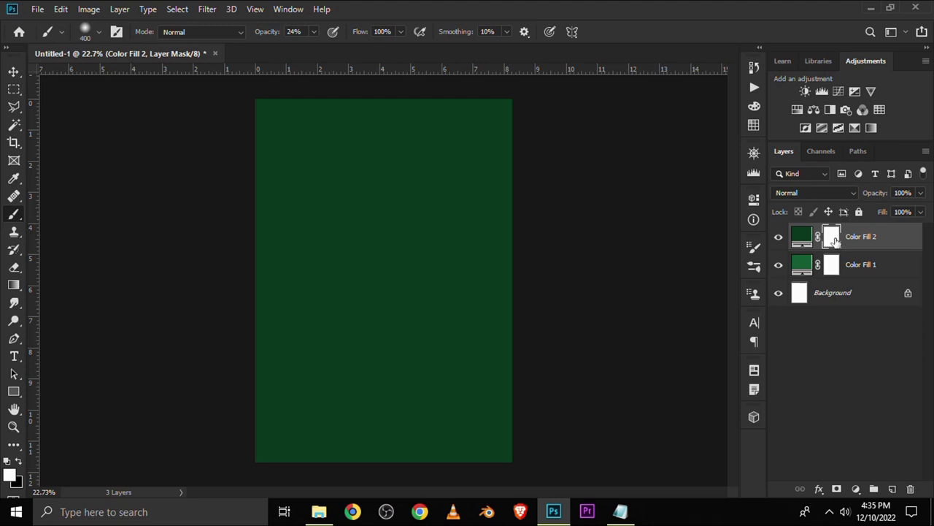
pyautogui.click(314, 31)
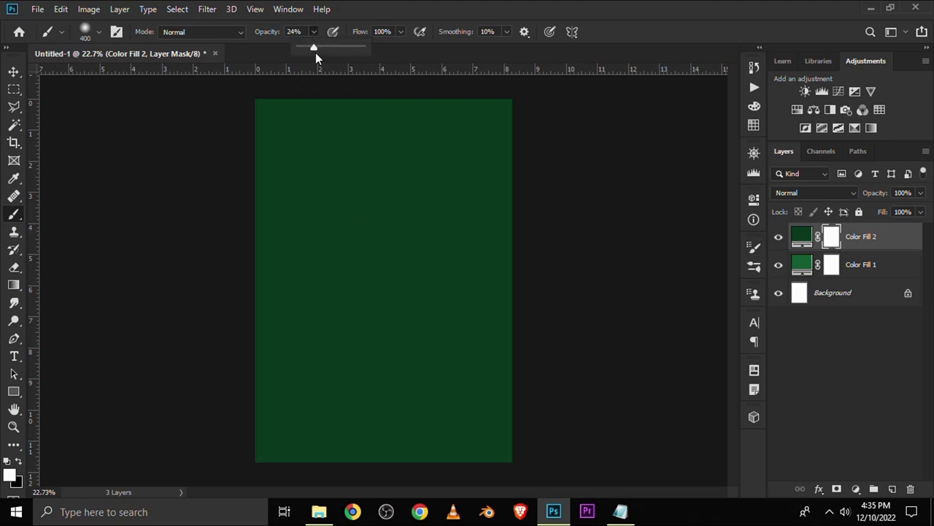
pyautogui.click(372, 15)
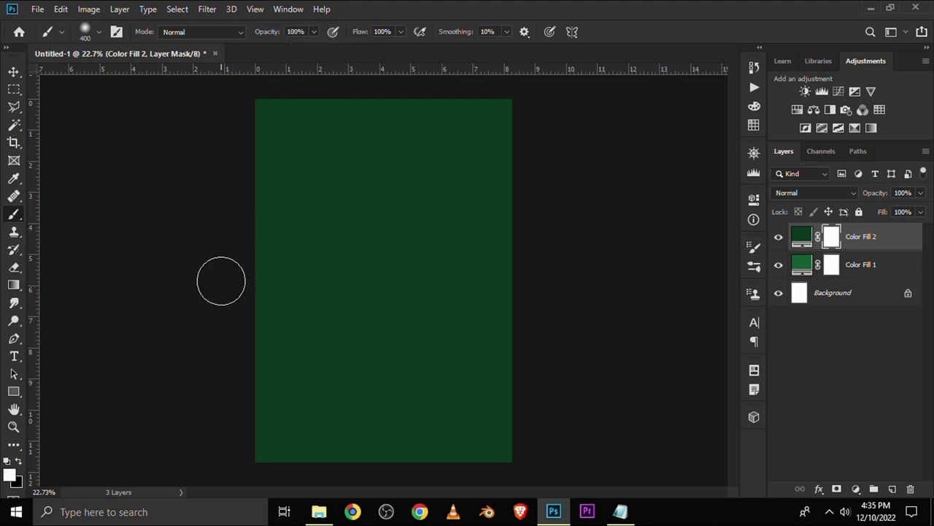
pyautogui.click(20, 462)
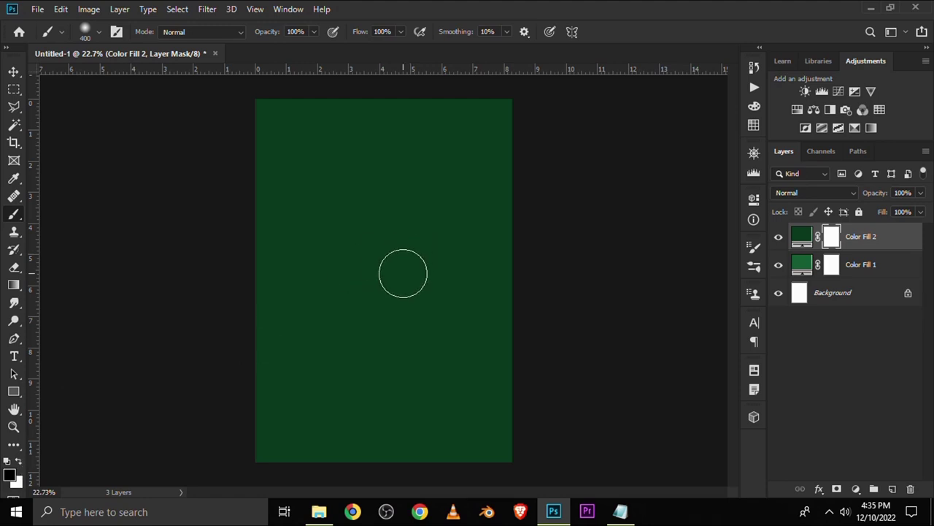
pyautogui.press(']')
pyautogui.press(']')
pyautogui.press(']')
pyautogui.press(']')
pyautogui.press(']')
pyautogui.press(']')
pyautogui.press(']')
pyautogui.press(']')
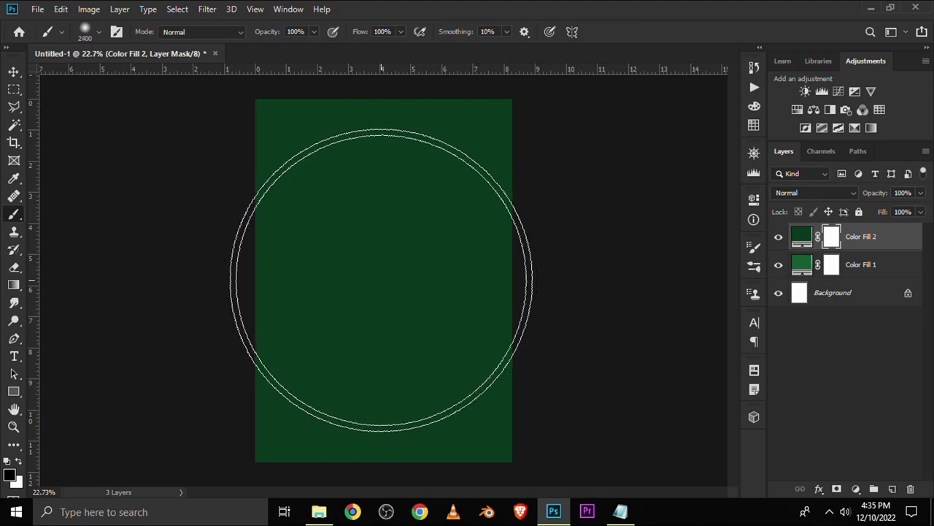
pyautogui.click(382, 280)
pyautogui.click(380, 280)
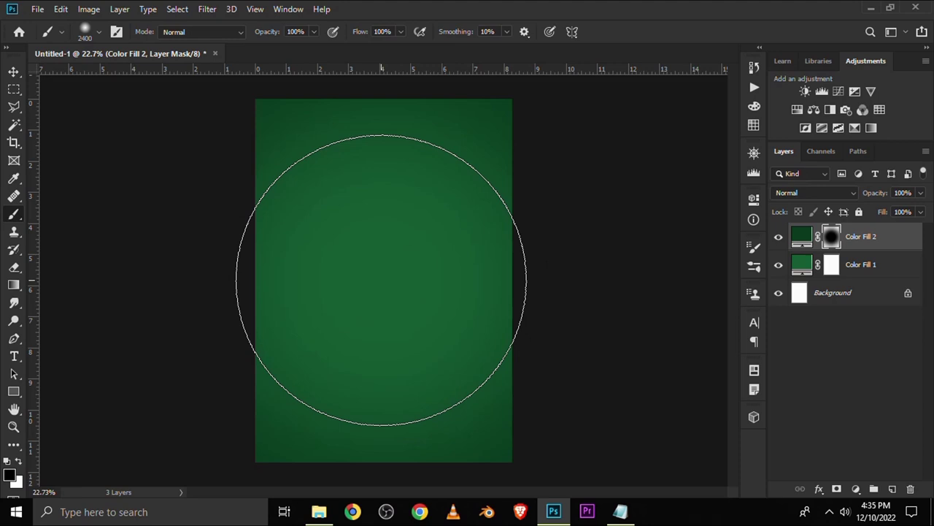
# Step: Set the dark green layer to Multiply and duplicate it with Ctrl+J
pyautogui.click(13, 71)
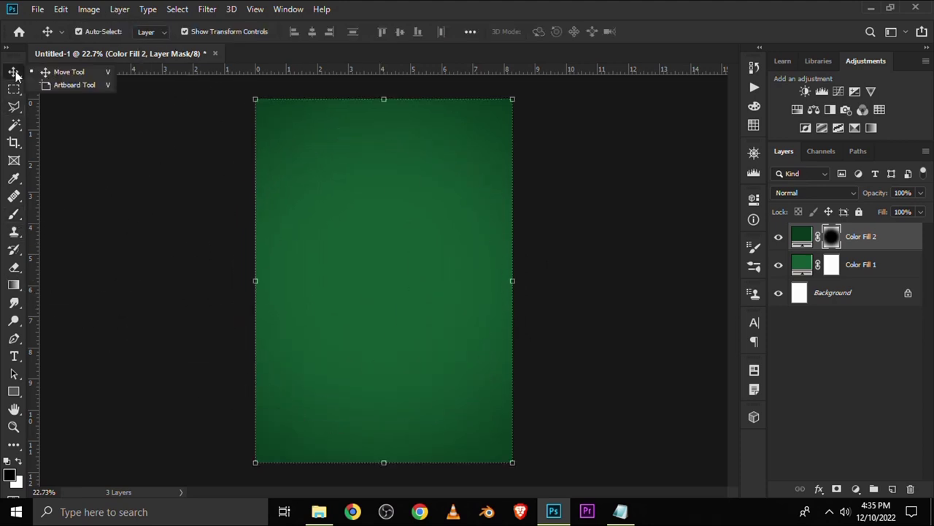
pyautogui.click(778, 236)
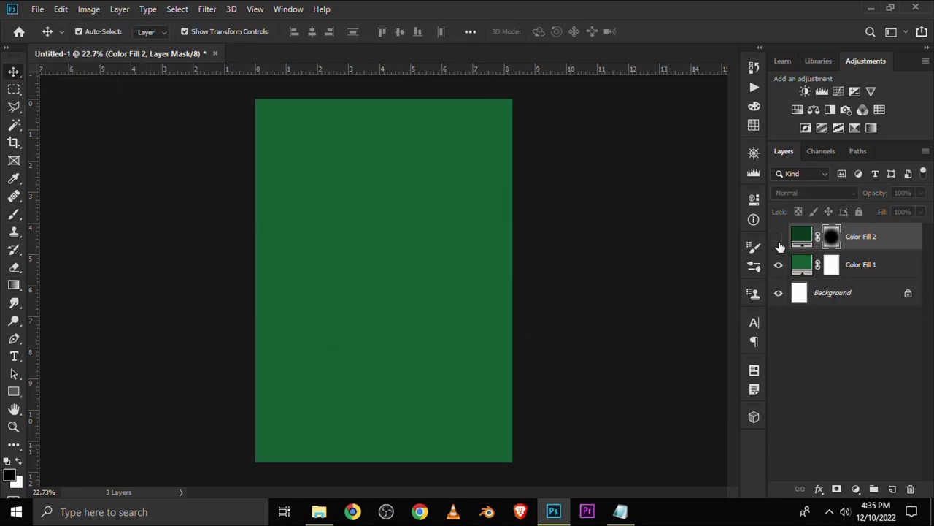
pyautogui.click(803, 193)
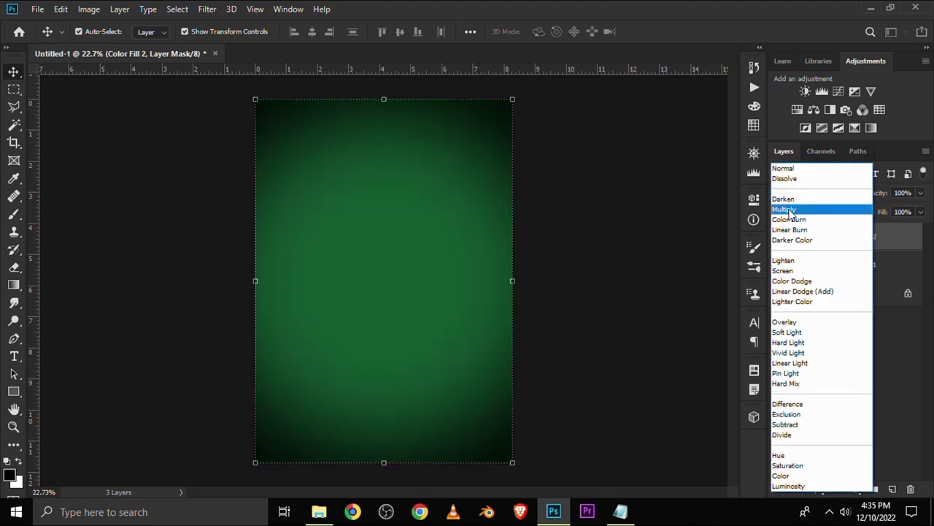
pyautogui.click(792, 208)
pyautogui.click(778, 236)
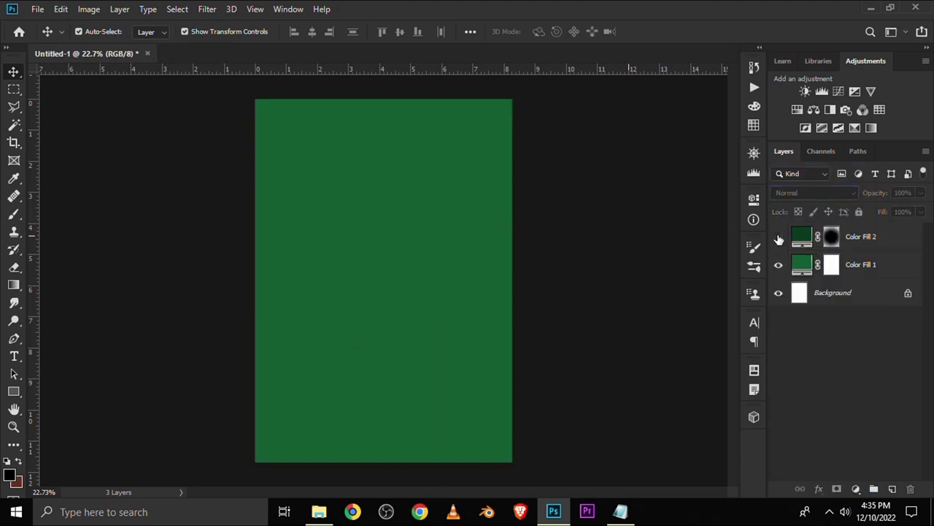
pyautogui.click(882, 245)
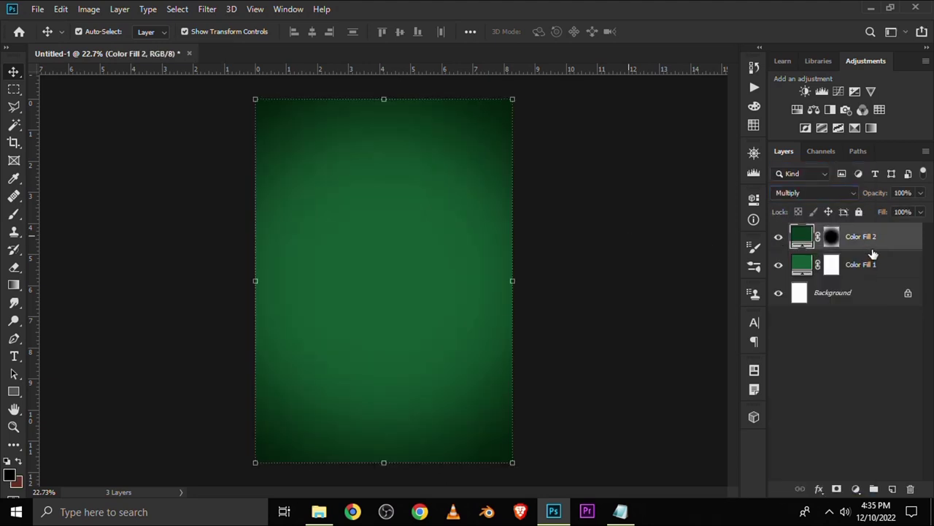
pyautogui.hotkey('ctrl', 'j')
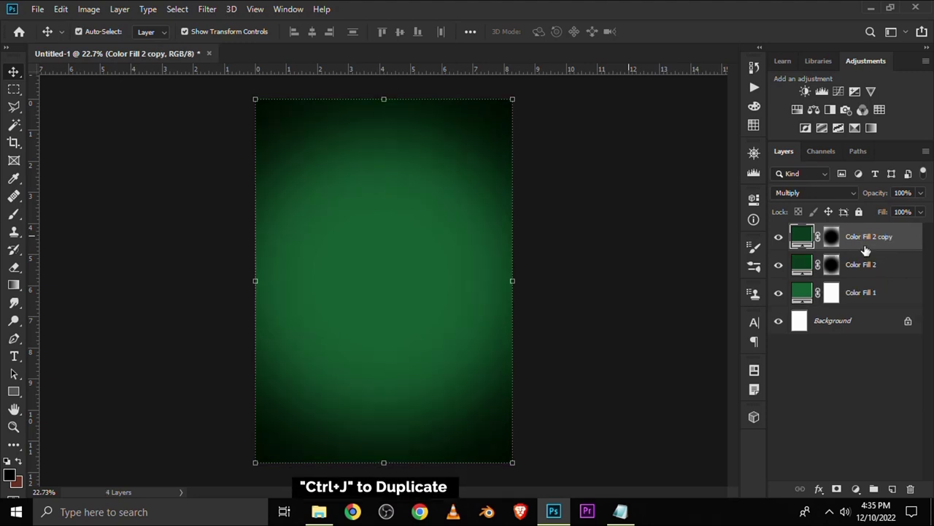
pyautogui.click(845, 447)
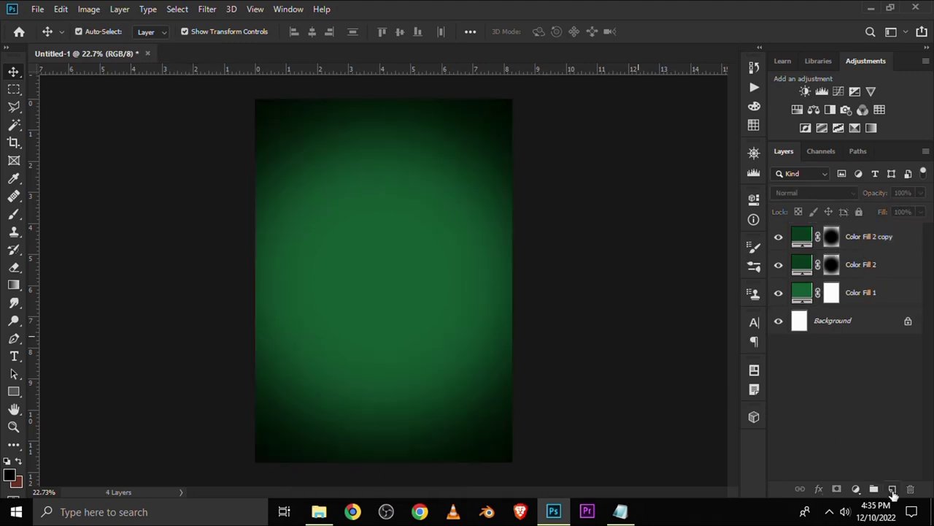
# Step: Paint a large soft white glow at the canvas centre on new Layer 1
pyautogui.click(892, 489)
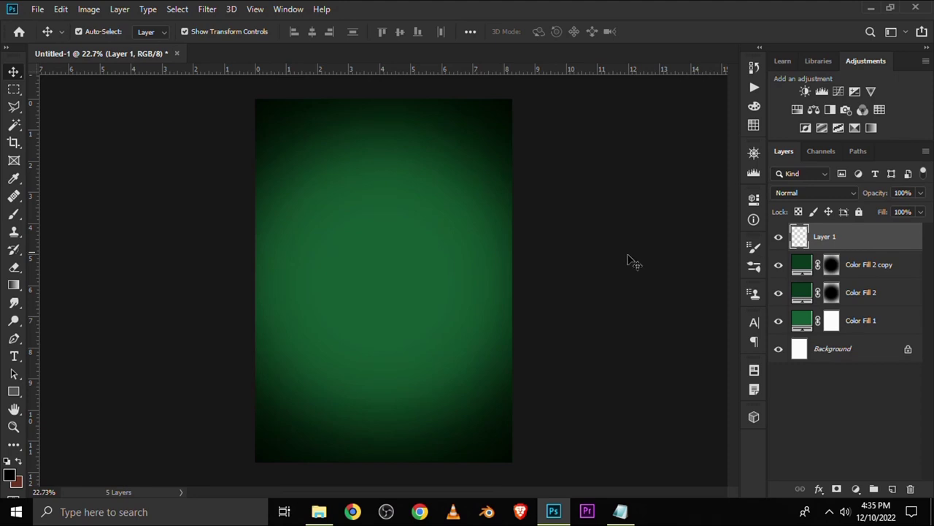
pyautogui.rightClick(14, 214)
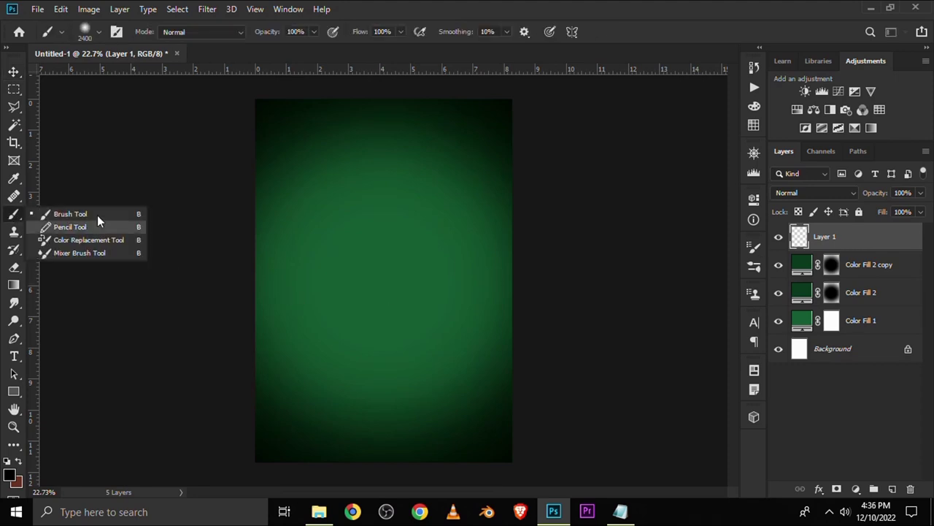
pyautogui.click(73, 215)
pyautogui.click(9, 461)
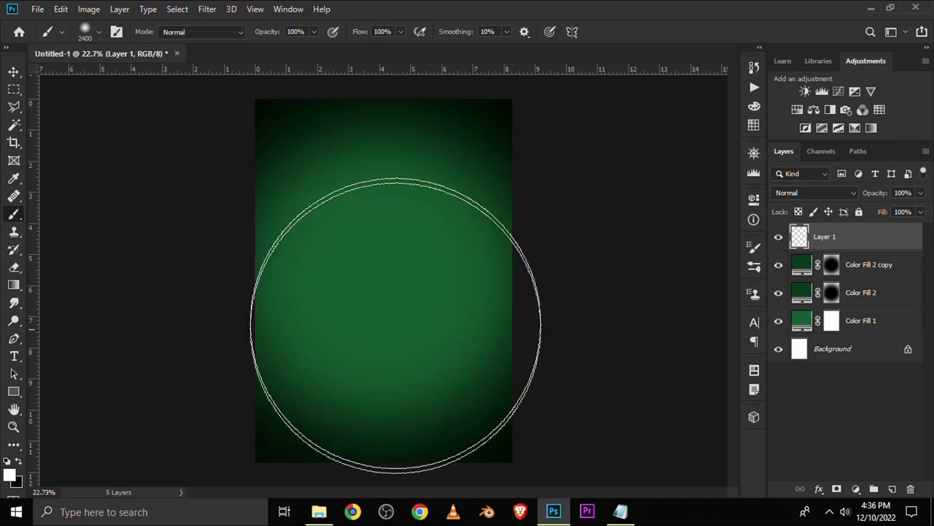
pyautogui.press('[')
pyautogui.press('[')
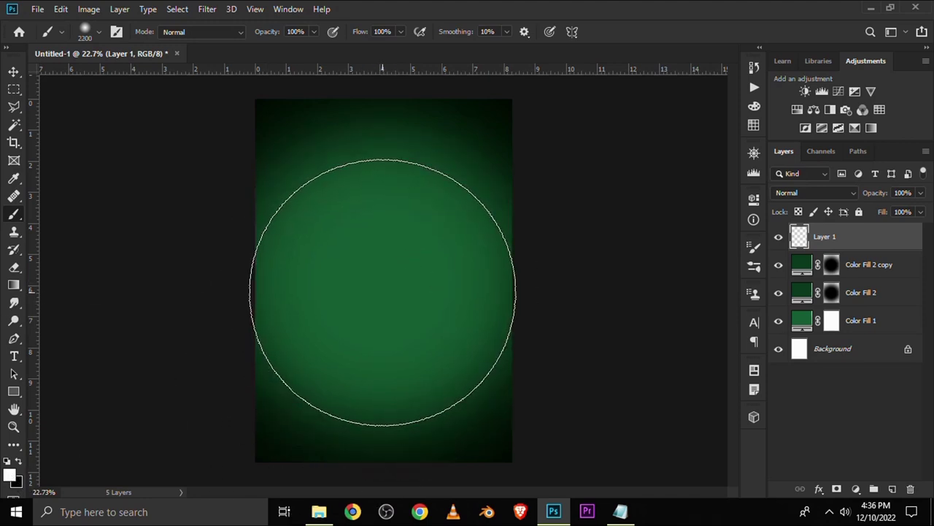
pyautogui.click(383, 292)
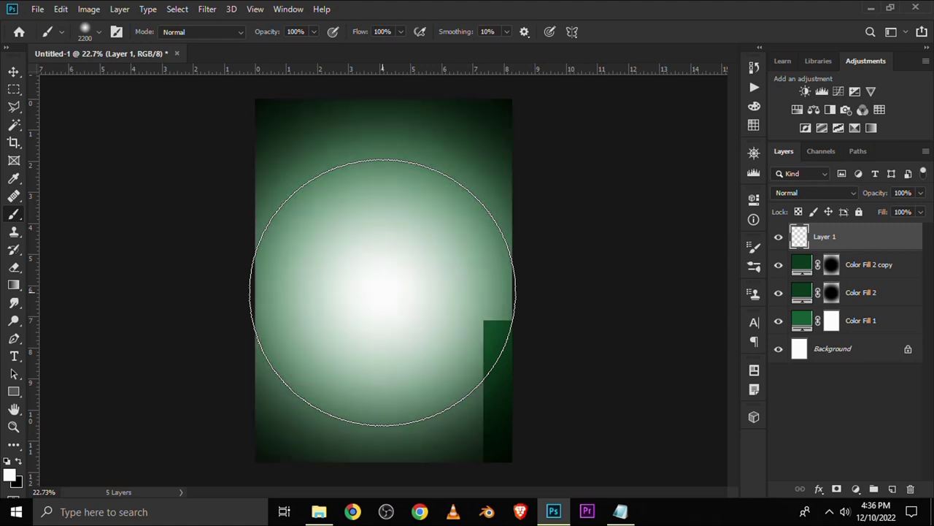
# Step: Blend Layer 1 as Overlay at about 92% opacity
pyautogui.click(13, 72)
pyautogui.click(67, 72)
pyautogui.click(778, 237)
pyautogui.click(822, 193)
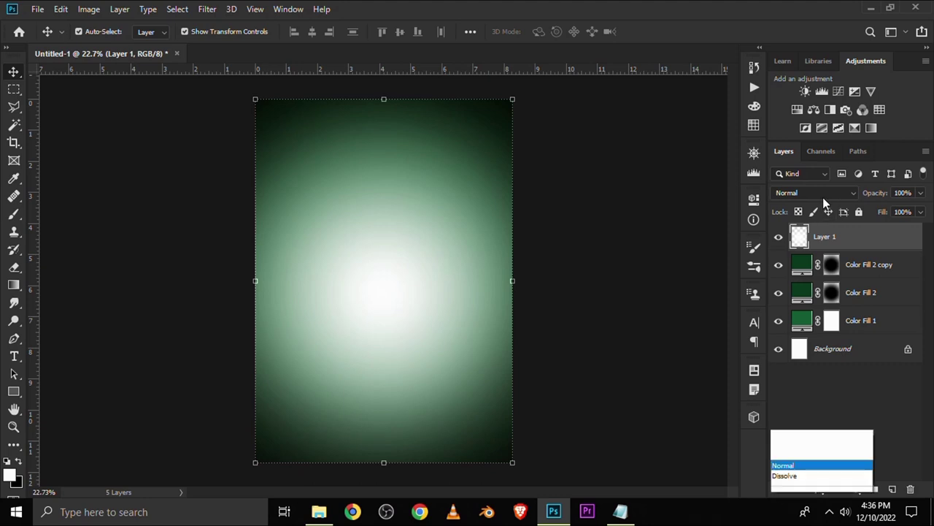
pyautogui.click(803, 327)
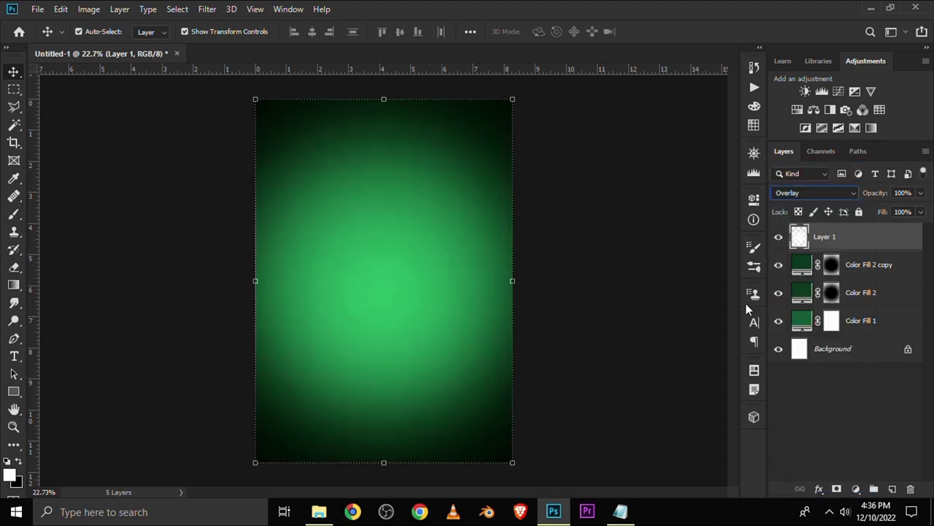
pyautogui.click(778, 239)
pyautogui.click(919, 195)
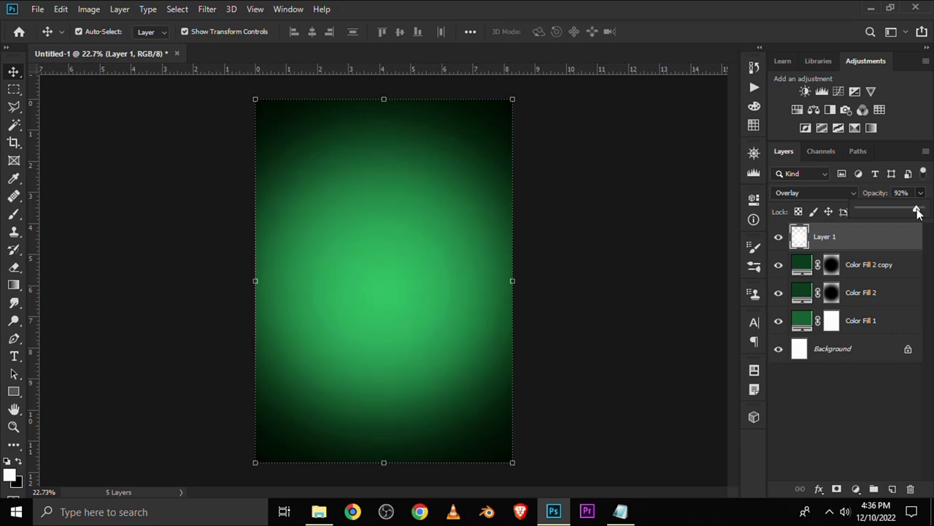
pyautogui.click(673, 288)
pyautogui.click(778, 237)
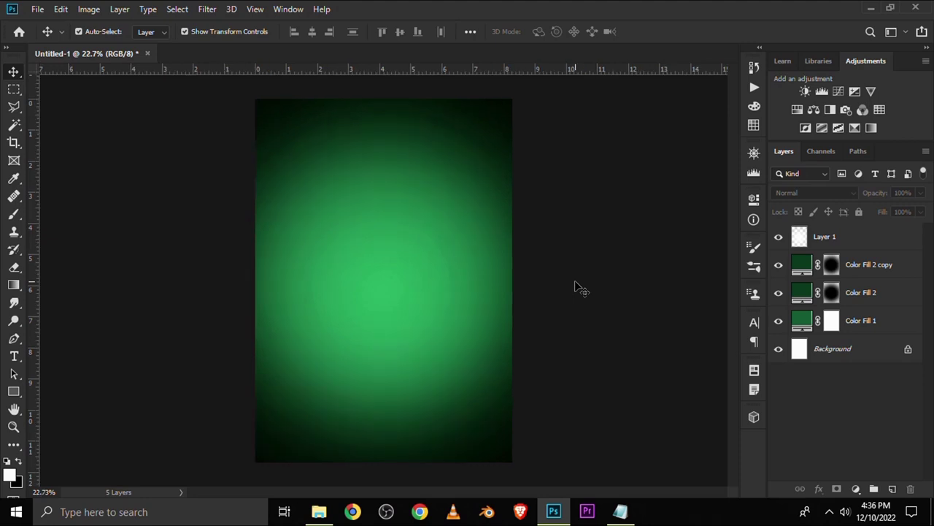
pyautogui.click(37, 10)
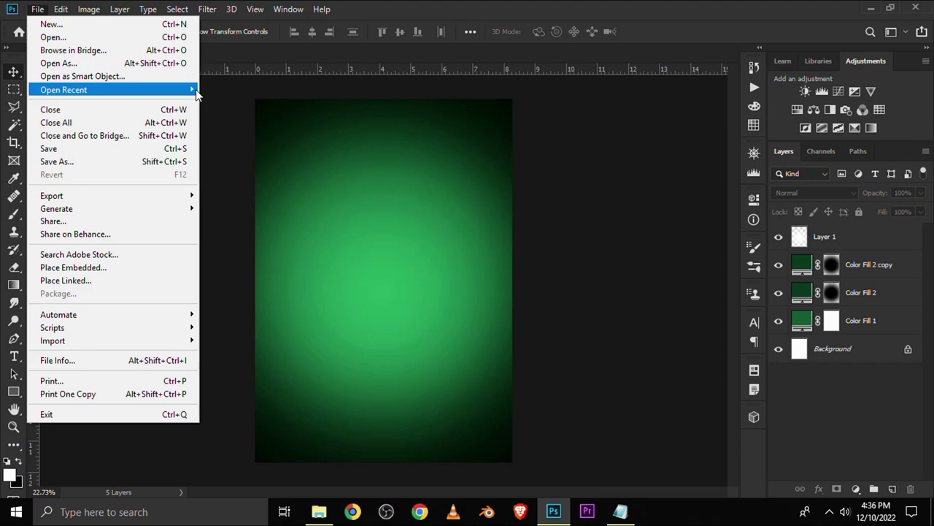
# Step: Open Soursop.psd and paste the juice can into the centre of the poster
pyautogui.click(234, 89)
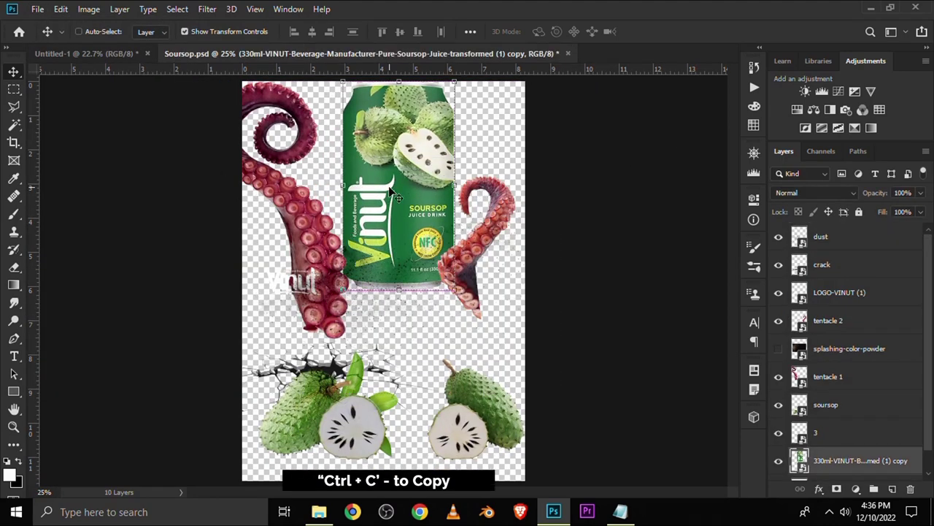
pyautogui.click(102, 54)
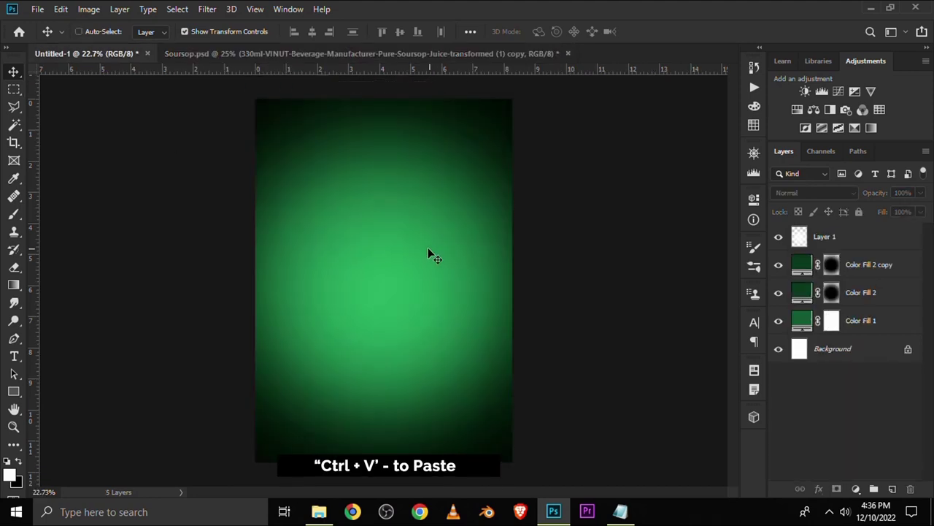
pyautogui.hotkey('ctrl', 'v')
pyautogui.moveTo(381, 274); pyautogui.dragTo(381, 296)
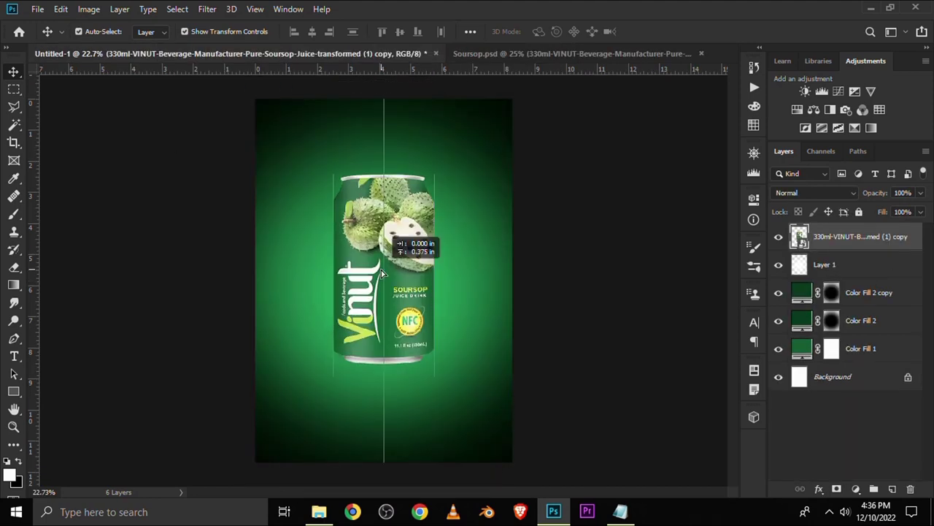
pyautogui.moveTo(381, 296); pyautogui.dragTo(381, 295)
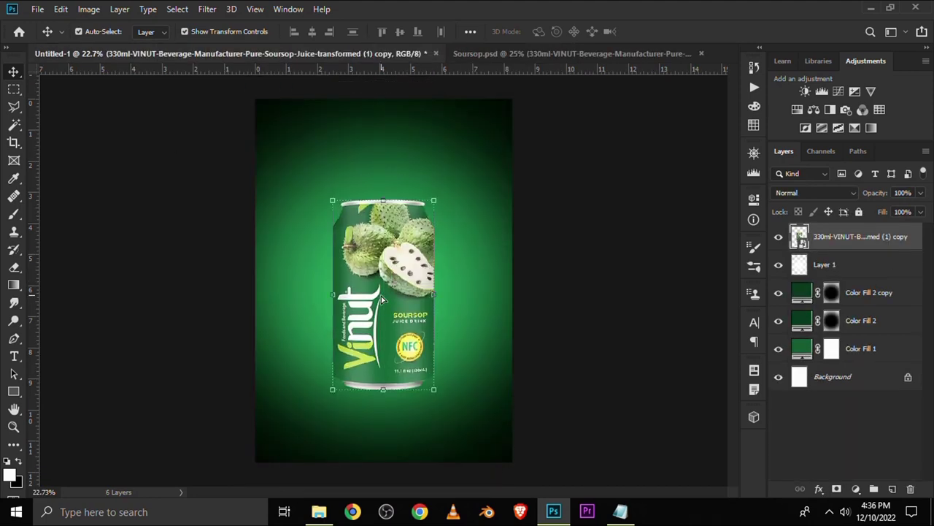
# Step: Nudge the can vertically with arrow keys to centre it, then return to Soursop.psd
pyautogui.press('Up')
pyautogui.press('Up')
pyautogui.press('Up')
pyautogui.press('Up')
pyautogui.press('Up')
pyautogui.press('Up')
pyautogui.press('Up')
pyautogui.press('Up')
pyautogui.press('Up')
pyautogui.press('Up')
pyautogui.press('Up')
pyautogui.press('Up')
pyautogui.press('Down')
pyautogui.press('Down')
pyautogui.press('Down')
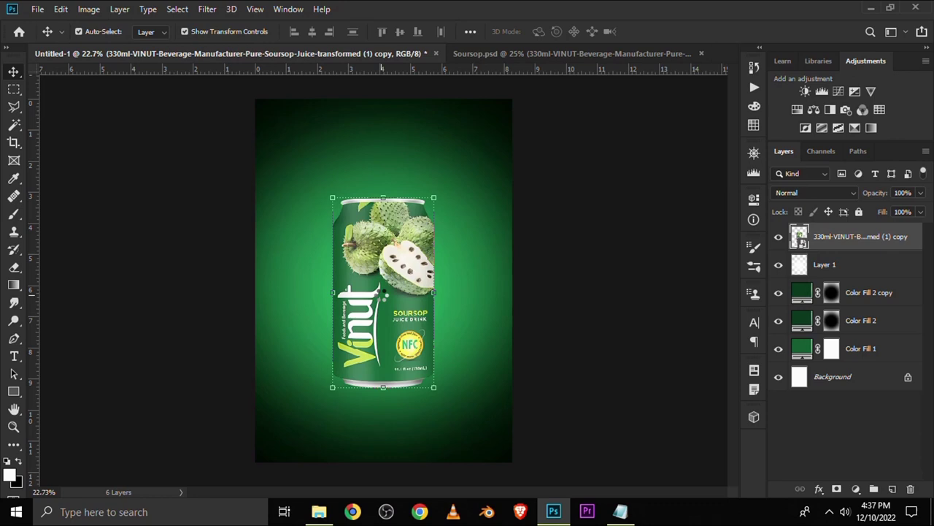
pyautogui.press('Down')
pyautogui.press('Down')
pyautogui.press('Down')
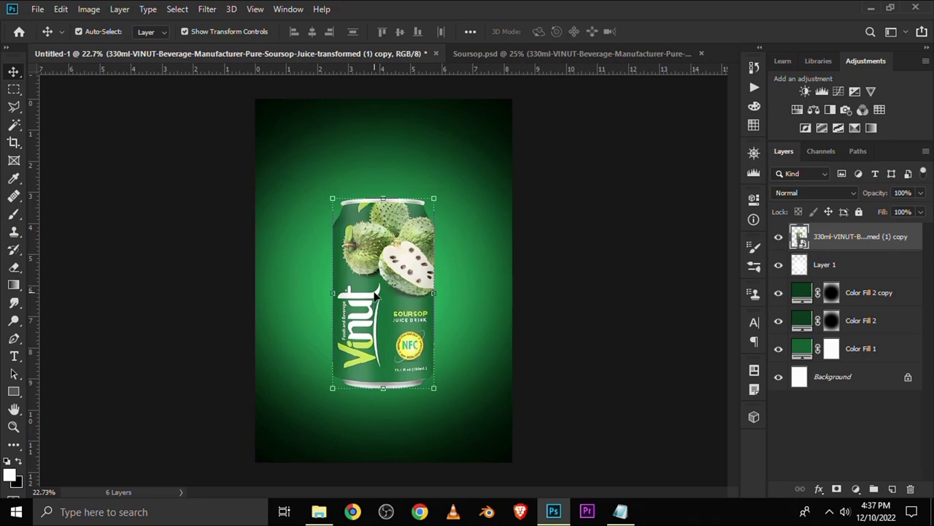
pyautogui.press('Down')
pyautogui.press('Down')
pyautogui.press('Down')
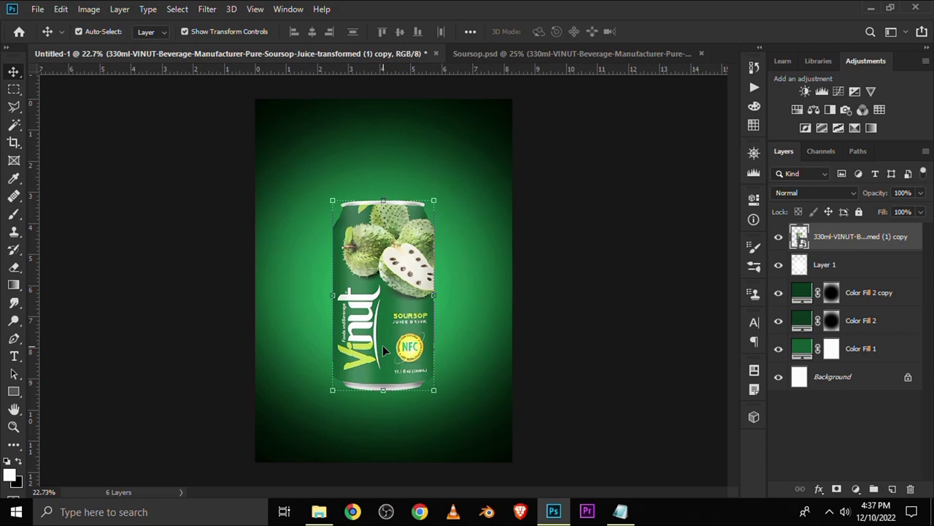
pyautogui.press('Up')
pyautogui.press('Up')
pyautogui.press('Up')
pyautogui.press('Up')
pyautogui.press('Up')
pyautogui.press('Up')
pyautogui.press('Up')
pyautogui.press('Up')
pyautogui.press('Up')
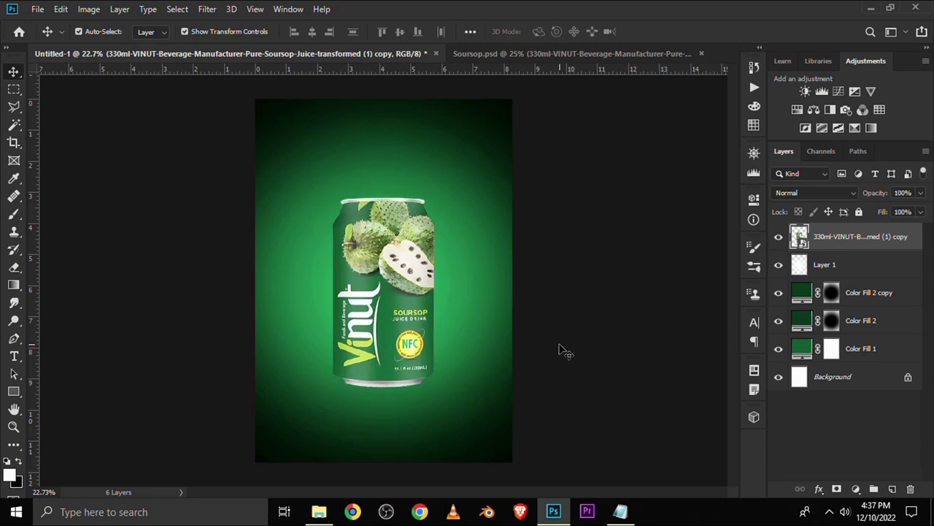
pyautogui.click(559, 349)
pyautogui.click(195, 57)
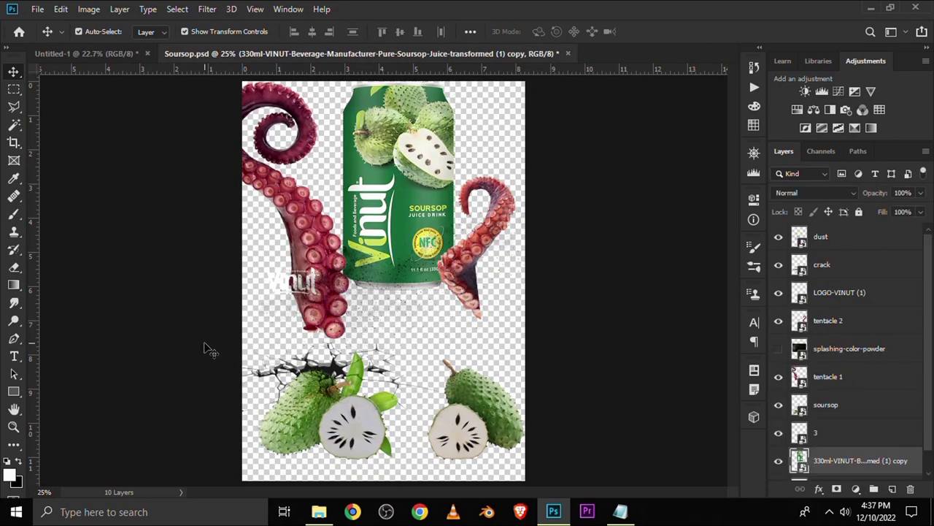
# Step: Drag the soursop fruit layer from Soursop.psd into the poster
pyautogui.click(320, 416)
pyautogui.moveTo(314, 415); pyautogui.dragTo(312, 411)
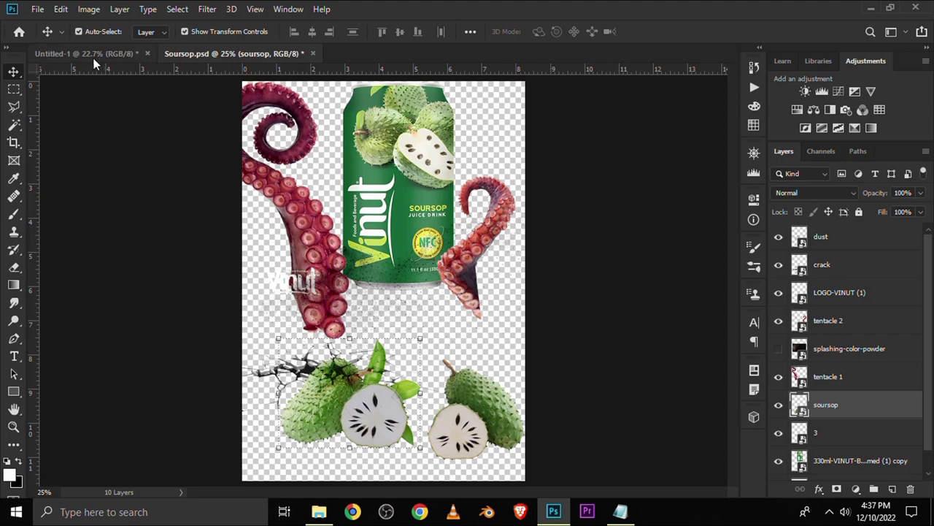
pyautogui.moveTo(312, 411)
pyautogui.mouseDown()
pyautogui.moveTo(206, 320)
pyautogui.moveTo(212, 333)
pyautogui.mouseUp()
pyautogui.moveTo(319, 349)
pyautogui.mouseDown()
pyautogui.moveTo(331, 389)
pyautogui.moveTo(340, 359)
pyautogui.moveTo(420, 365)
pyautogui.mouseUp()
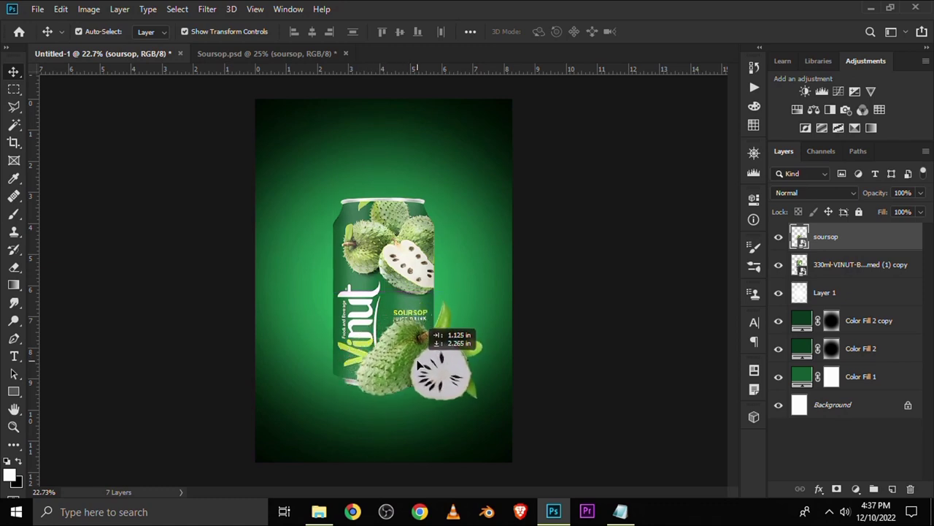
pyautogui.moveTo(420, 365); pyautogui.dragTo(418, 367)
# Step: Move the soursop layer beneath the can and tuck the fruit behind its lower left
pyautogui.moveTo(810, 247); pyautogui.dragTo(810, 276)
pyautogui.moveTo(442, 379)
pyautogui.mouseDown()
pyautogui.moveTo(306, 358)
pyautogui.moveTo(372, 365)
pyautogui.moveTo(324, 371)
pyautogui.mouseUp()
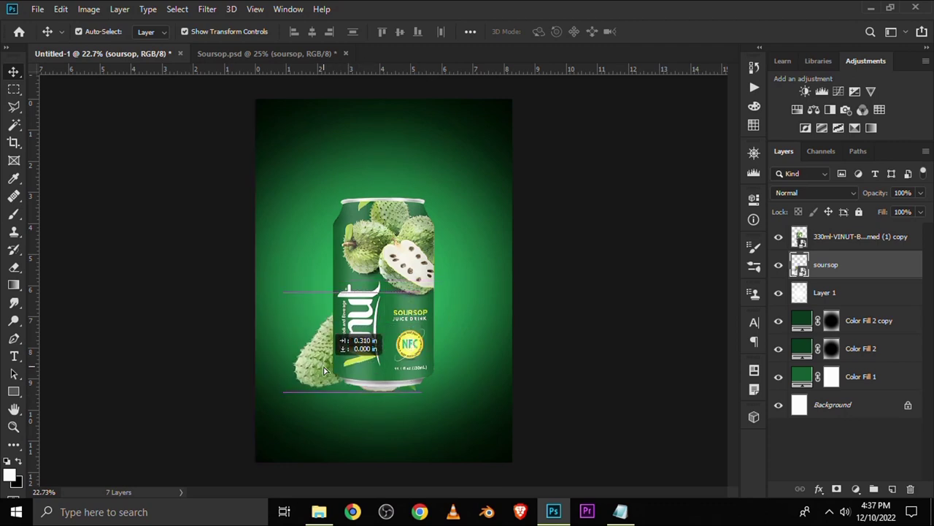
pyautogui.moveTo(325, 371); pyautogui.dragTo(322, 371)
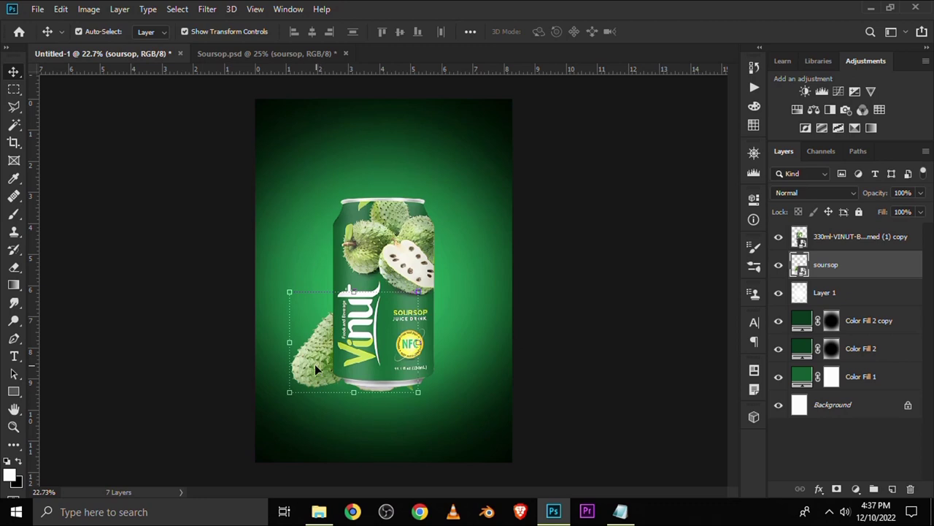
pyautogui.moveTo(316, 367); pyautogui.dragTo(319, 365)
pyautogui.click(565, 365)
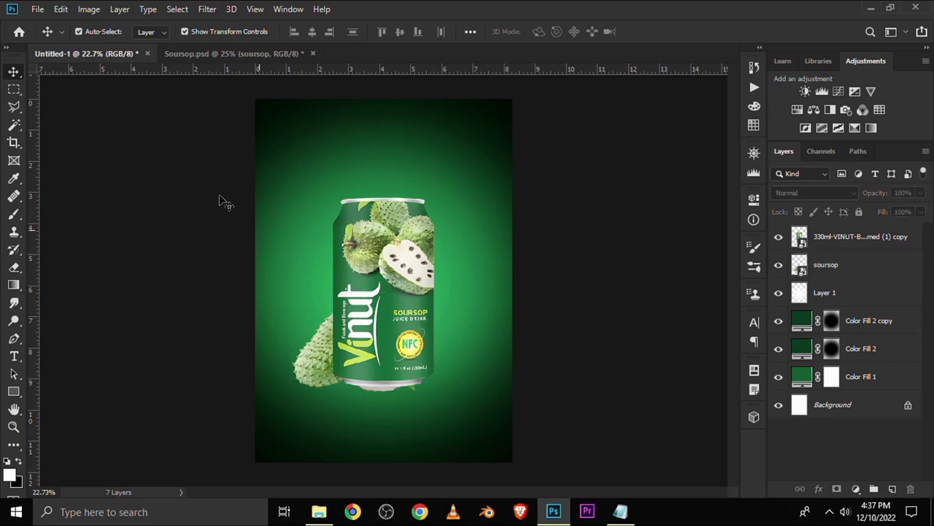
pyautogui.click(203, 56)
pyautogui.moveTo(482, 430); pyautogui.dragTo(482, 405)
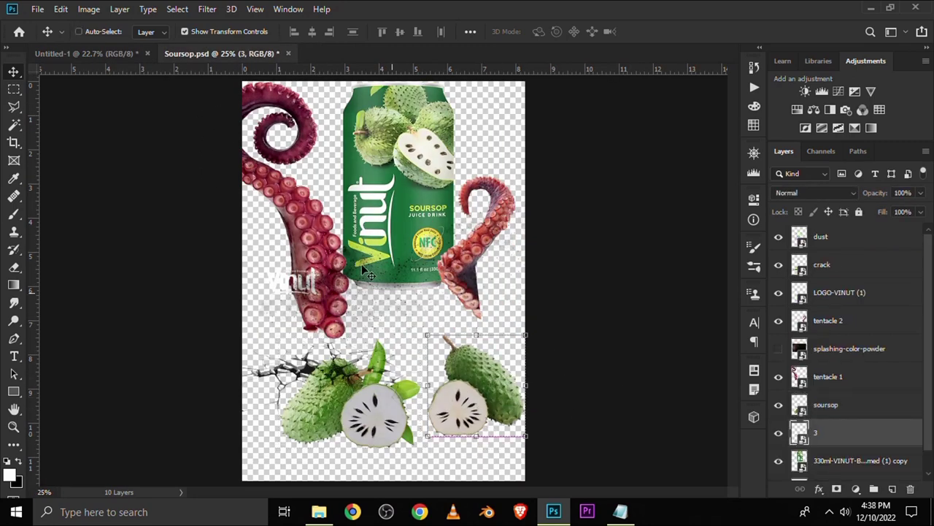
# Step: Position layer 3, the soursop with its cut half, at the can's lower right
pyautogui.moveTo(88, 55); pyautogui.dragTo(221, 198)
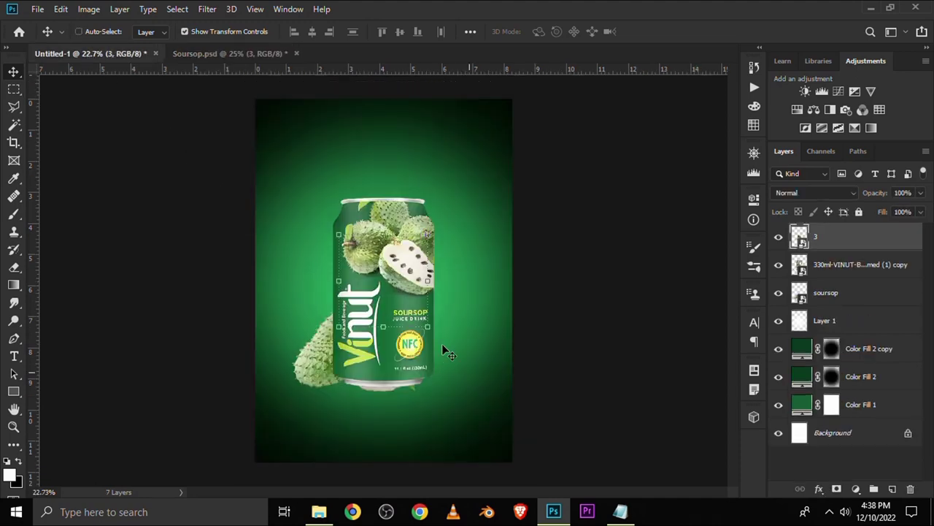
pyautogui.moveTo(392, 279); pyautogui.dragTo(442, 348)
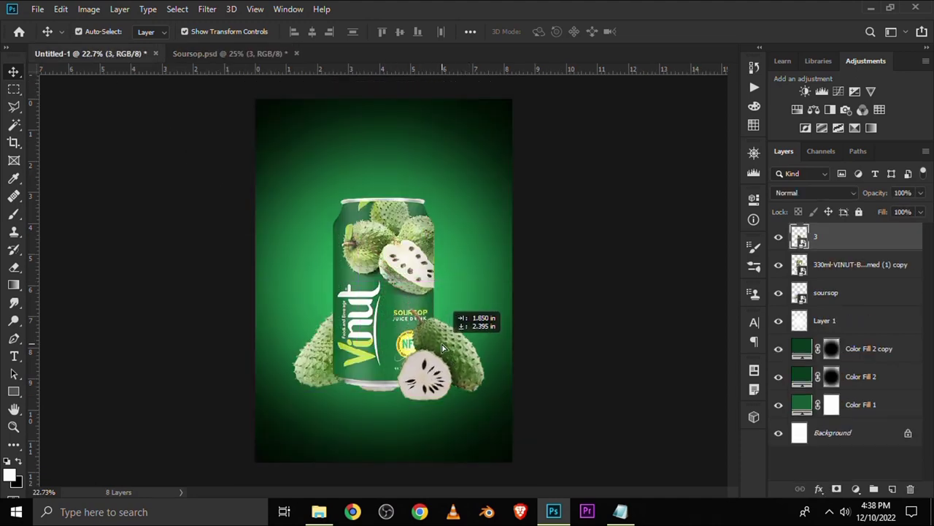
pyautogui.moveTo(442, 349); pyautogui.dragTo(436, 343)
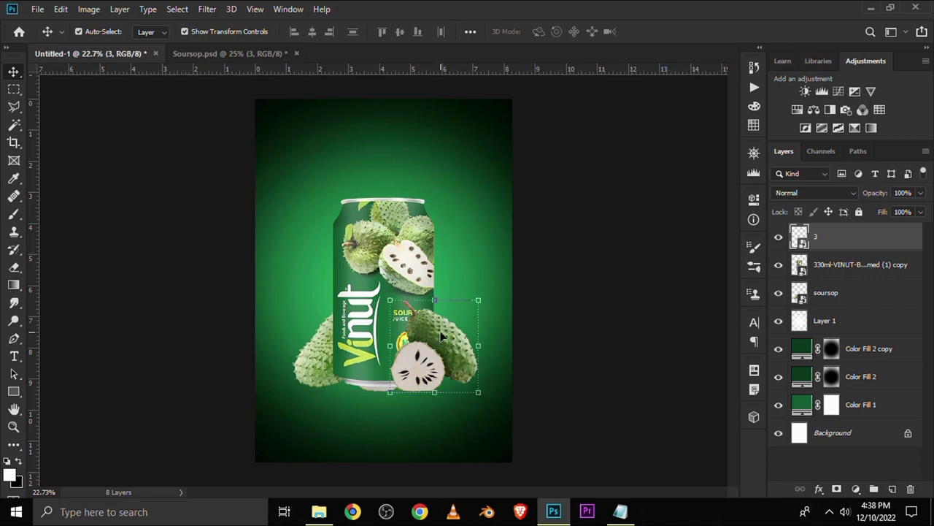
pyautogui.moveTo(437, 334); pyautogui.dragTo(444, 325)
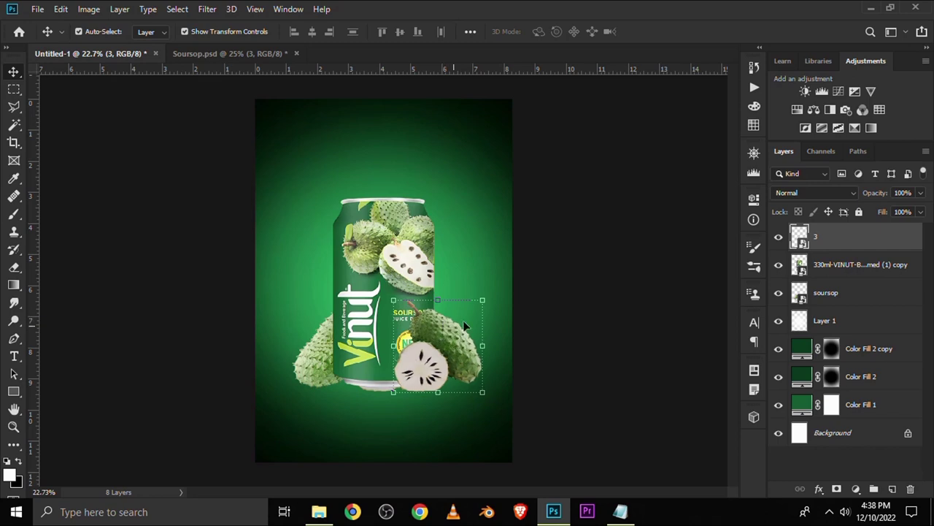
pyautogui.scroll(3, 435, 361)
pyautogui.moveTo(438, 368); pyautogui.dragTo(441, 378)
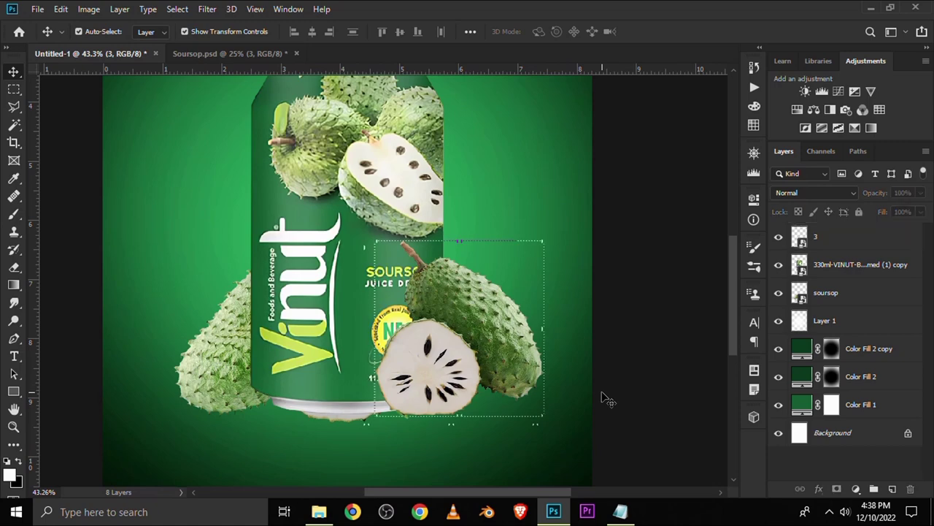
pyautogui.press('Left')
pyautogui.press('Left')
pyautogui.press('Left')
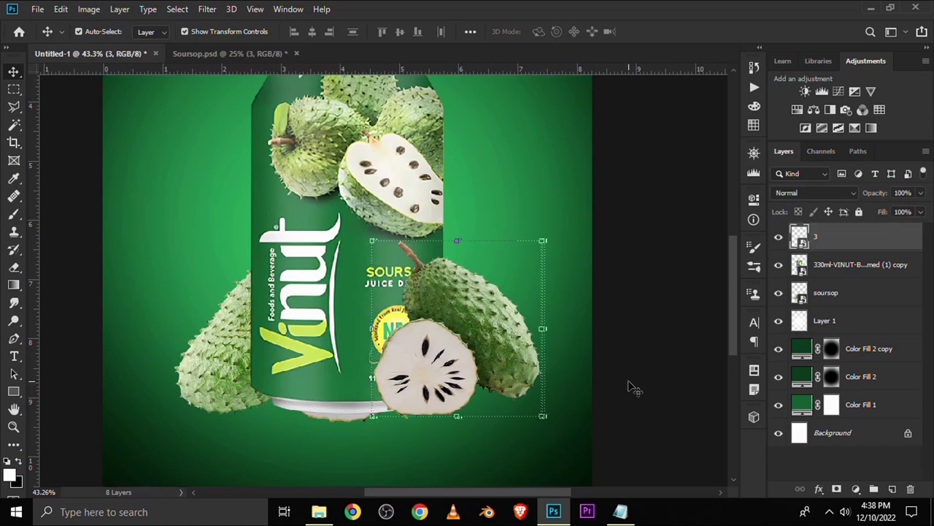
pyautogui.moveTo(218, 378); pyautogui.dragTo(215, 377)
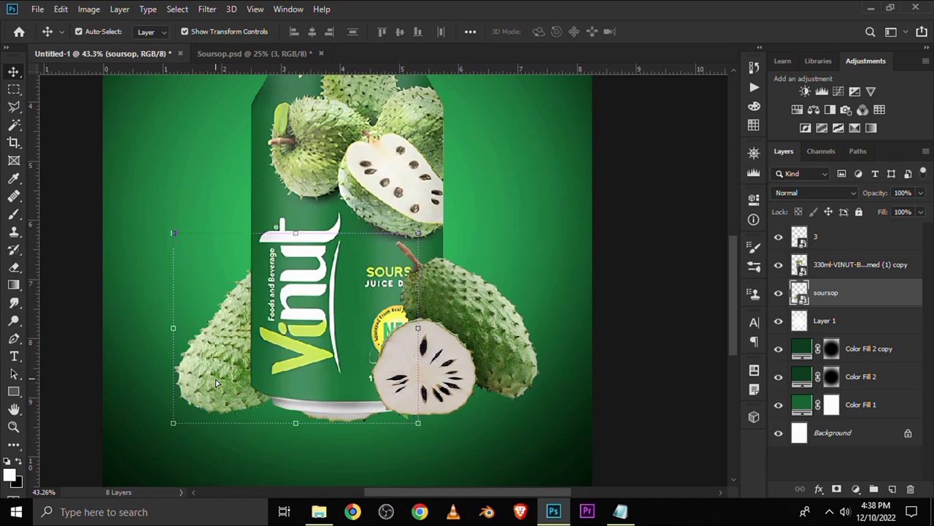
# Step: Add a layer mask to the soursop and draw a Polygonal Lasso triangle near the can's base
pyautogui.press('Left')
pyautogui.press('Left')
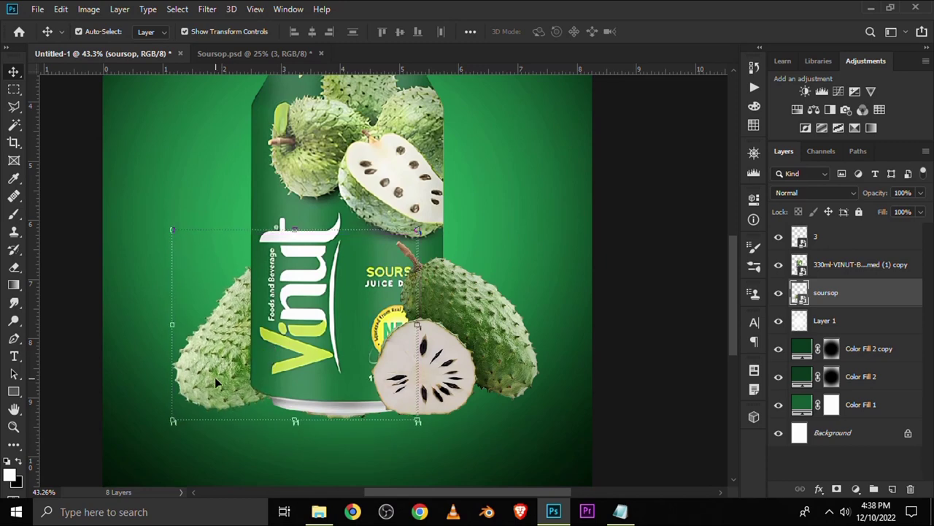
pyautogui.click(778, 292)
pyautogui.click(837, 488)
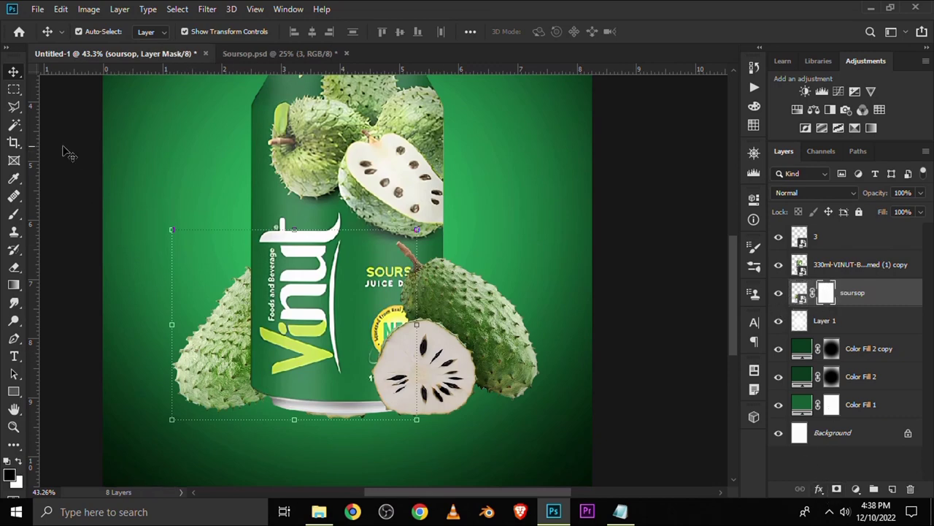
pyautogui.rightClick(15, 113)
pyautogui.click(64, 119)
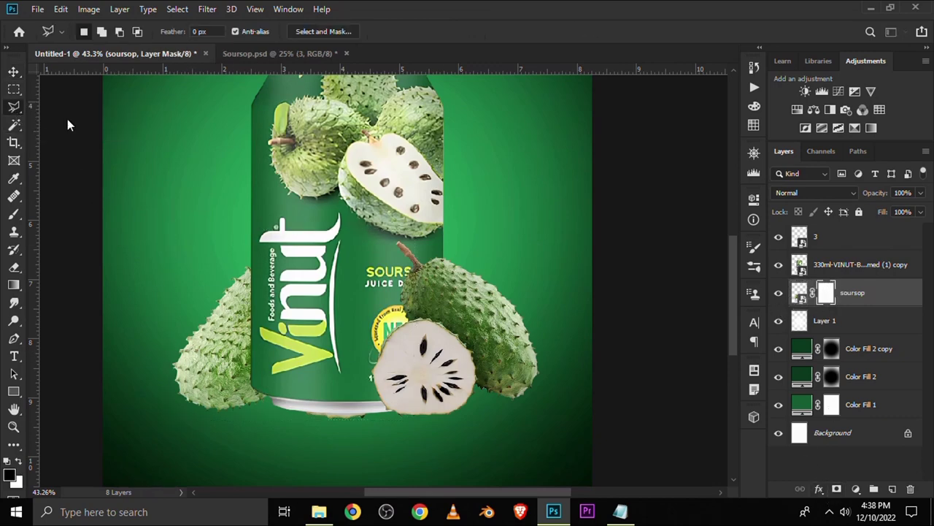
pyautogui.click(261, 422)
pyautogui.click(354, 294)
pyautogui.click(401, 447)
pyautogui.click(264, 462)
pyautogui.click(262, 423)
# Step: Fill the triangle on the mask with the black foreground colour and deselect
pyautogui.rightClick(321, 411)
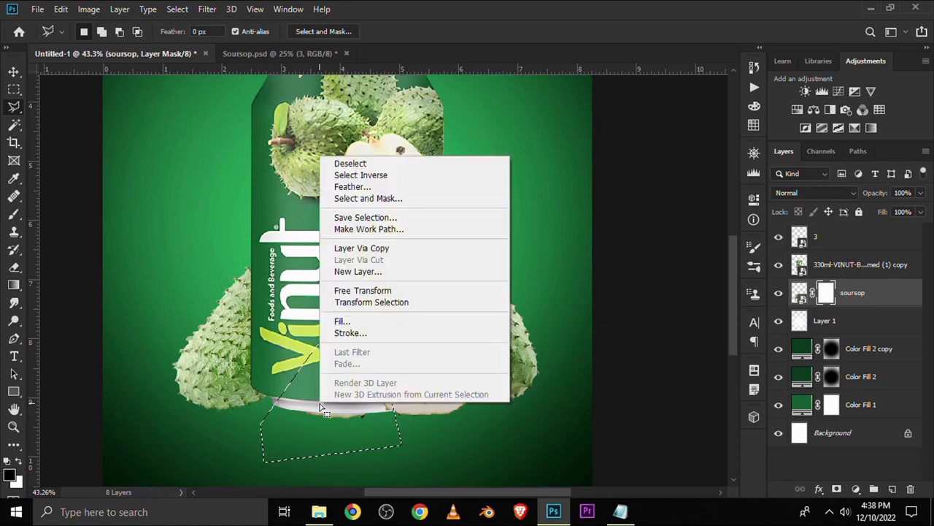
pyautogui.click(342, 321)
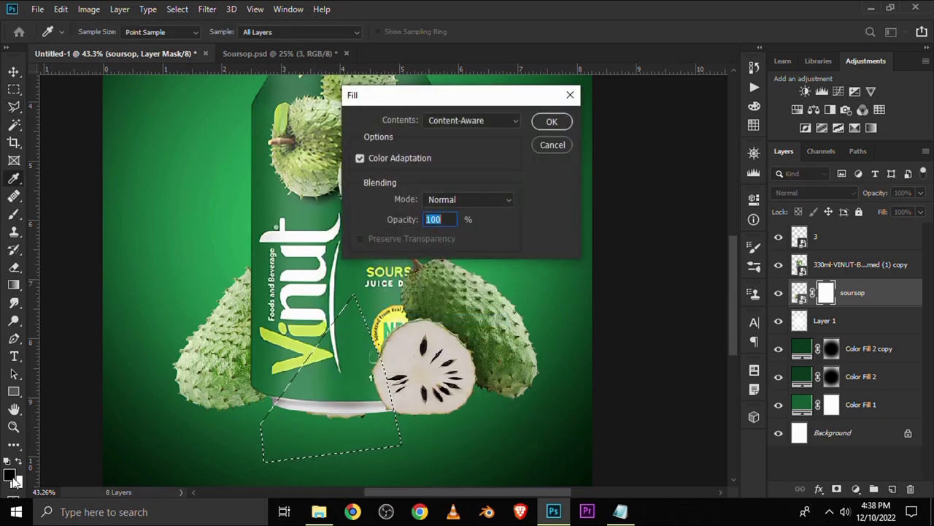
pyautogui.click(439, 122)
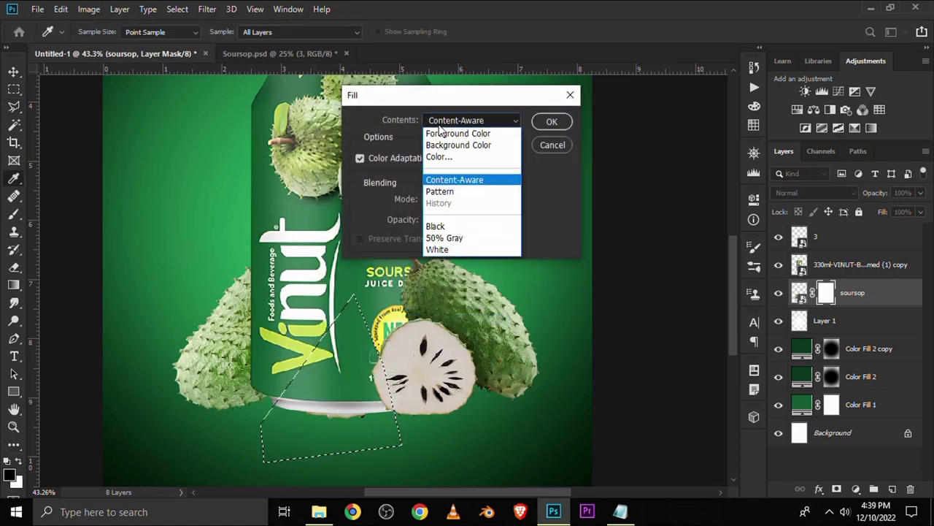
pyautogui.click(446, 134)
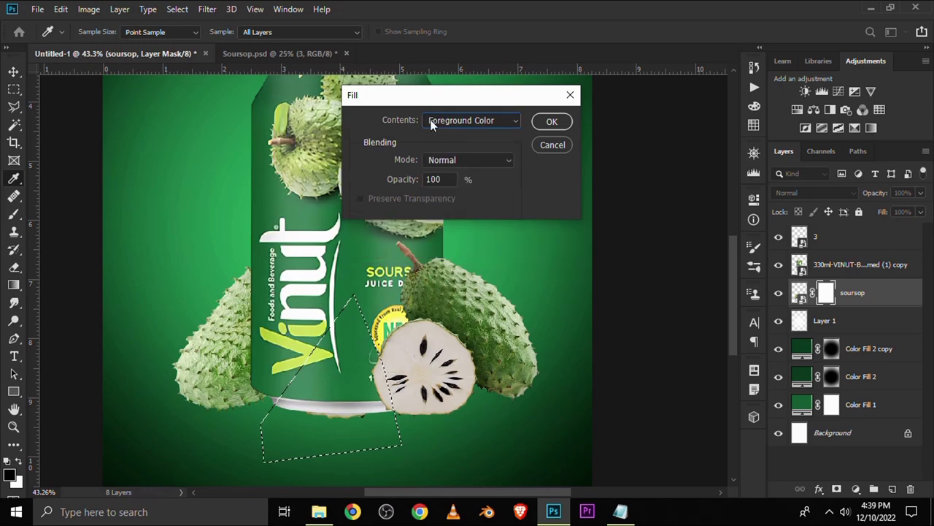
pyautogui.click(547, 122)
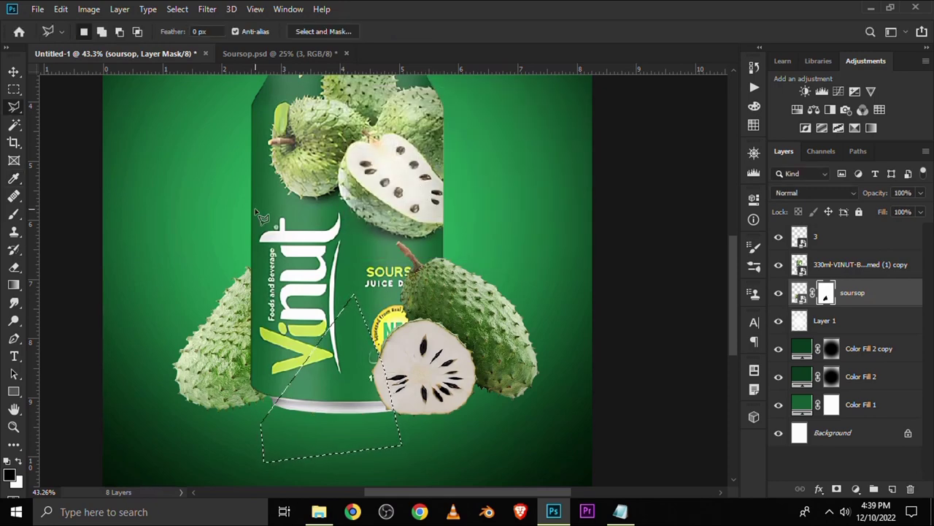
pyautogui.hotkey('ctrl', 'd')
pyautogui.click(14, 72)
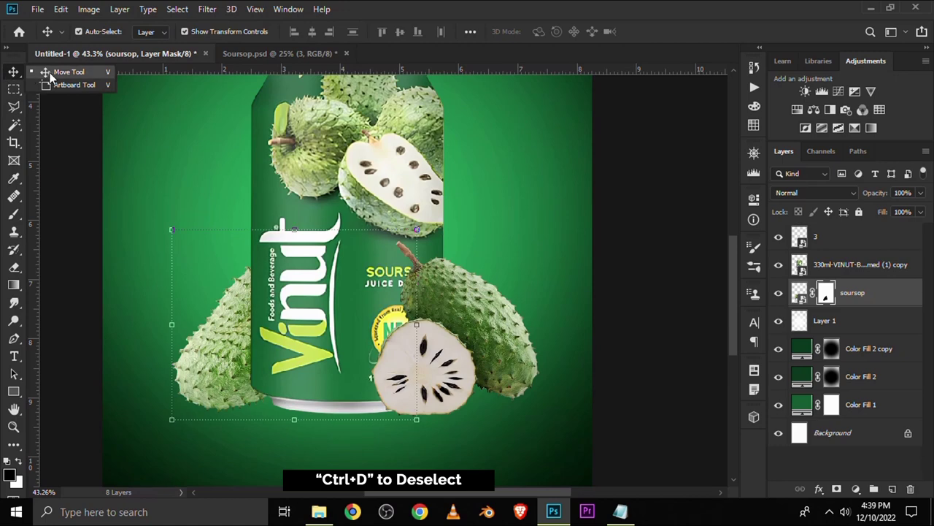
pyautogui.click(80, 180)
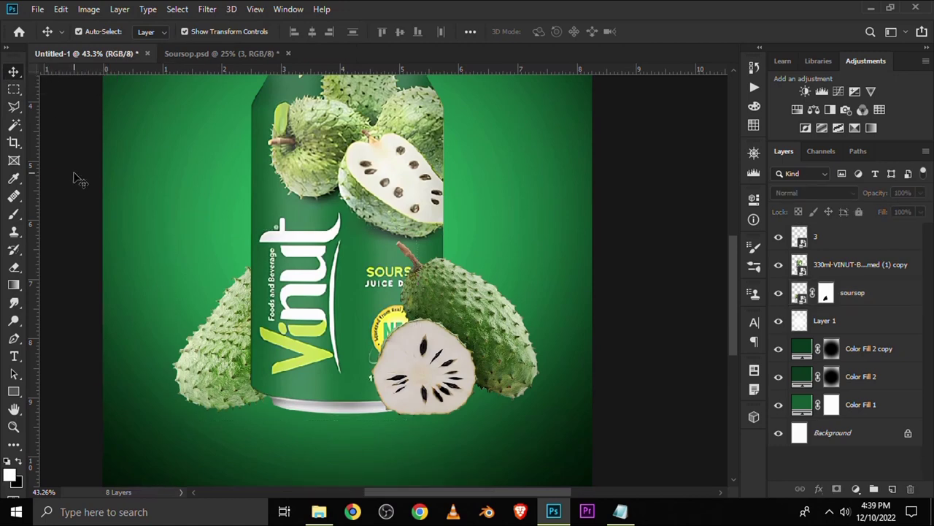
pyautogui.hotkey('ctrl', '0')
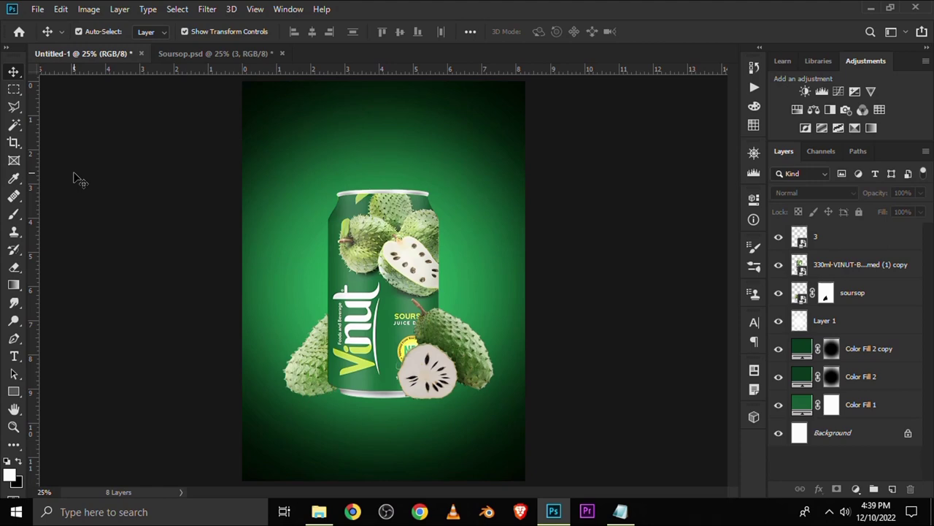
# Step: Select the crack layer in Soursop.psd
pyautogui.click(173, 48)
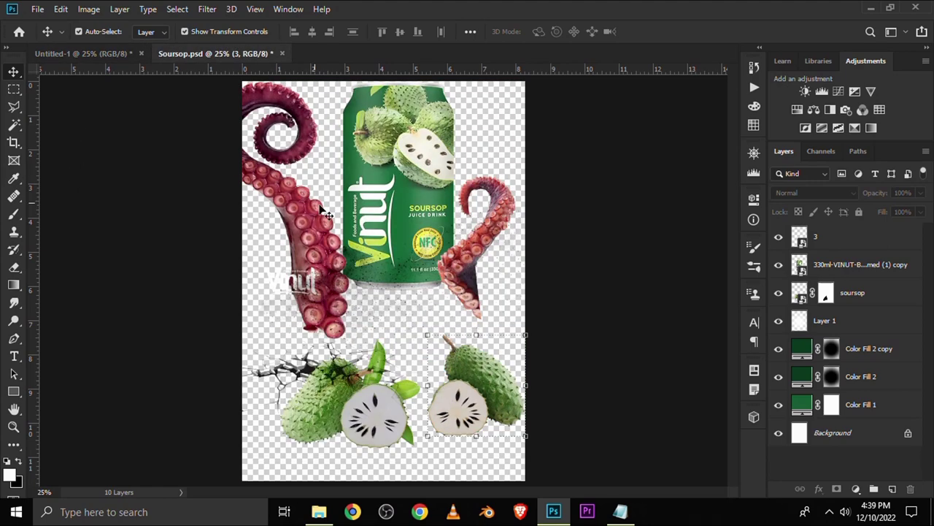
pyautogui.moveTo(355, 417); pyautogui.dragTo(378, 427)
pyautogui.click(559, 392)
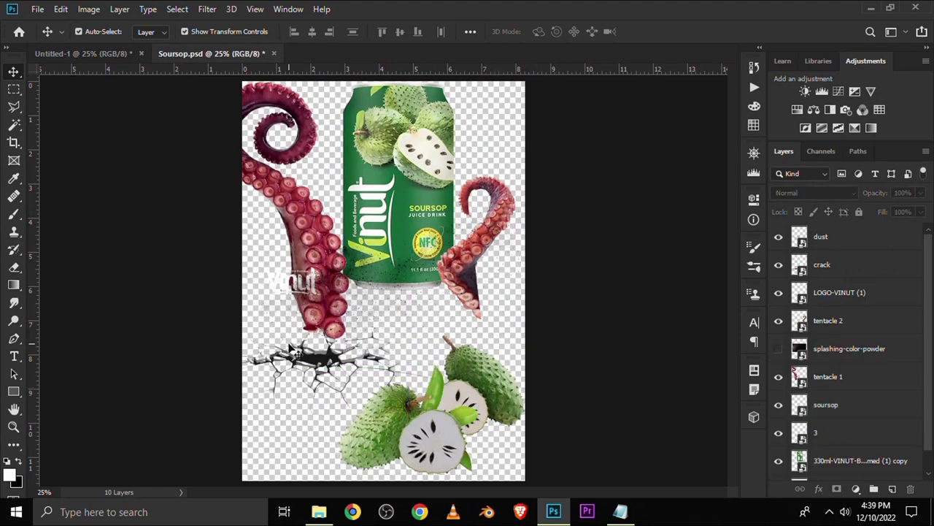
pyautogui.click(309, 371)
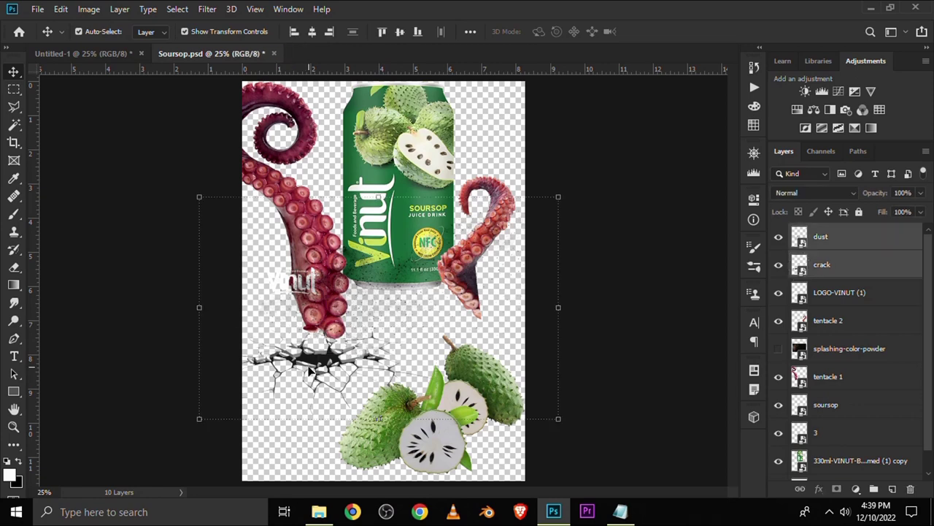
pyautogui.click(314, 371)
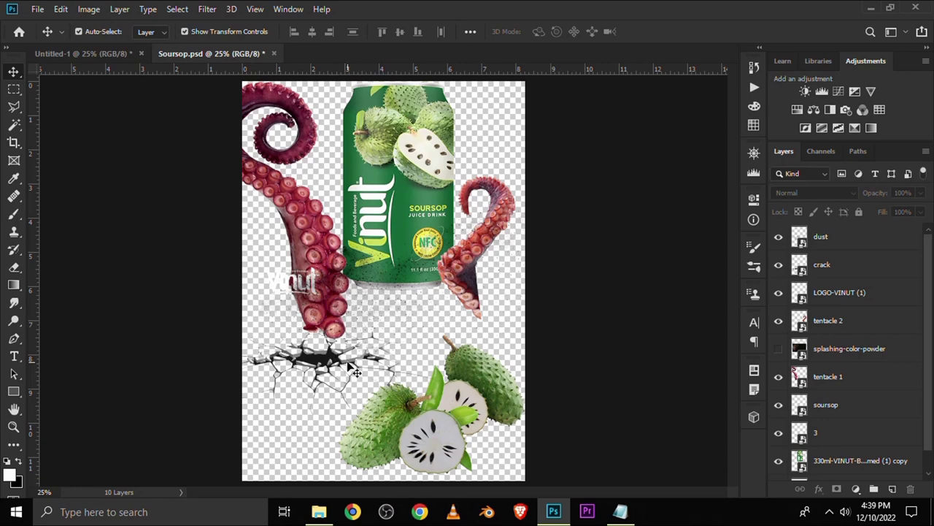
pyautogui.click(823, 265)
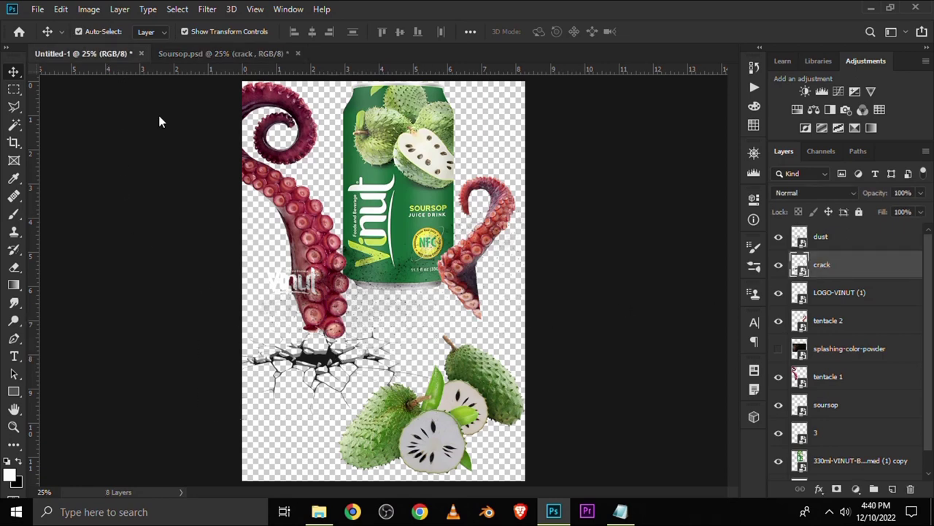
# Step: Bring the crack into the poster and transform it across the bottom
pyautogui.moveTo(120, 72); pyautogui.dragTo(384, 348)
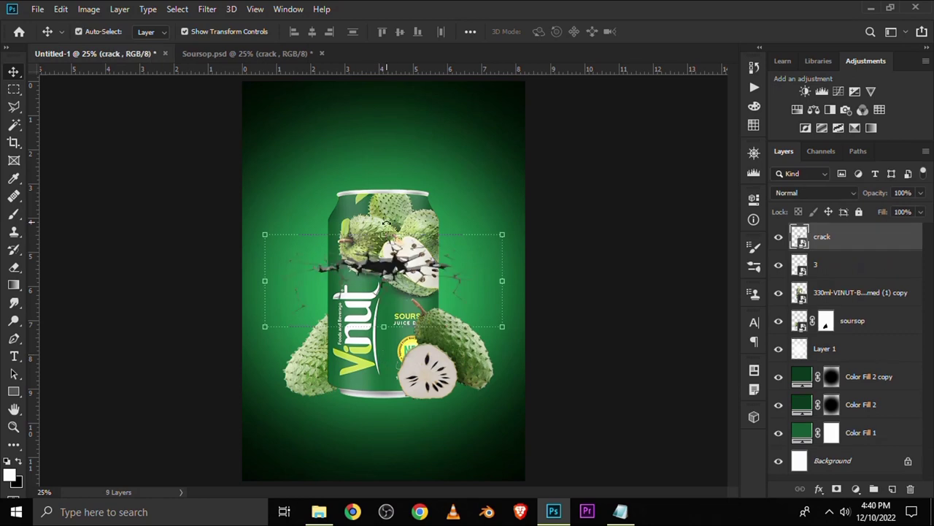
pyautogui.hotkey('ctrl', 't')
pyautogui.moveTo(384, 259); pyautogui.dragTo(394, 413)
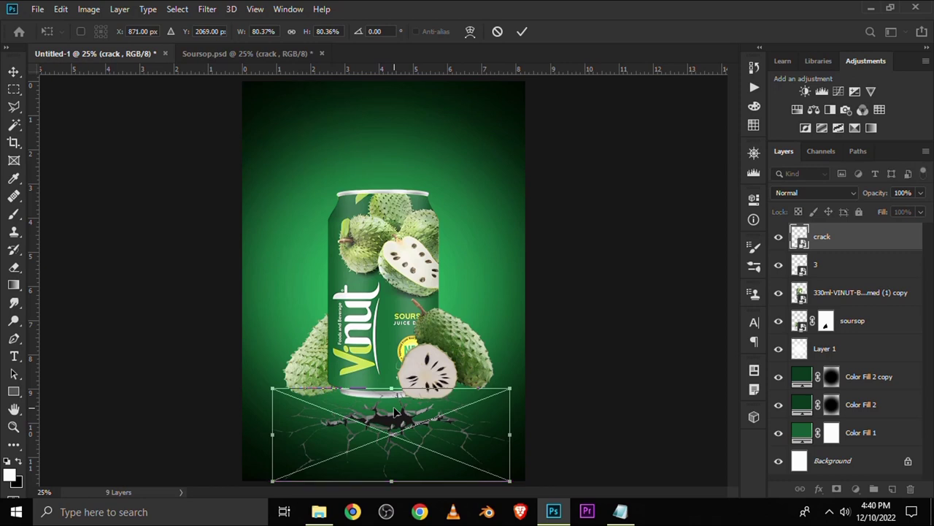
pyautogui.press('Return')
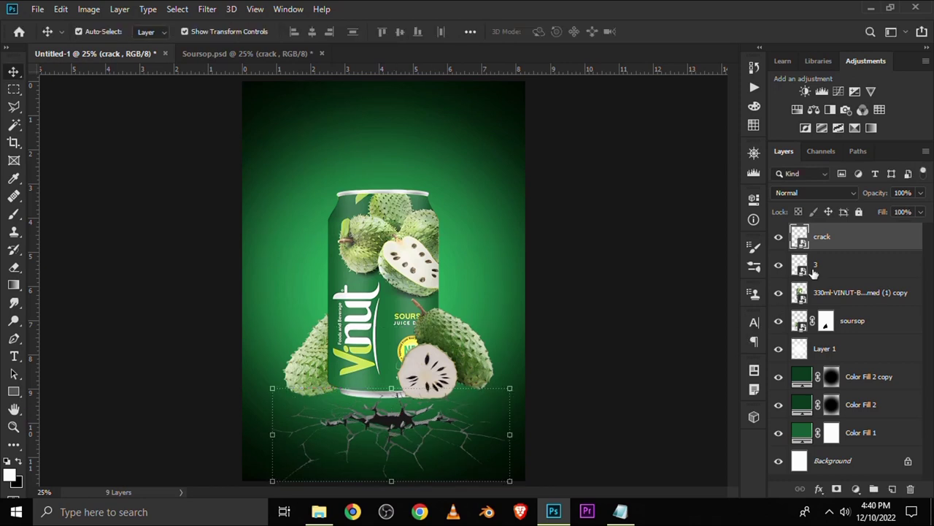
# Step: Move the crack layer below the soursop and nudge it vertically into place
pyautogui.moveTo(823, 241); pyautogui.dragTo(826, 342)
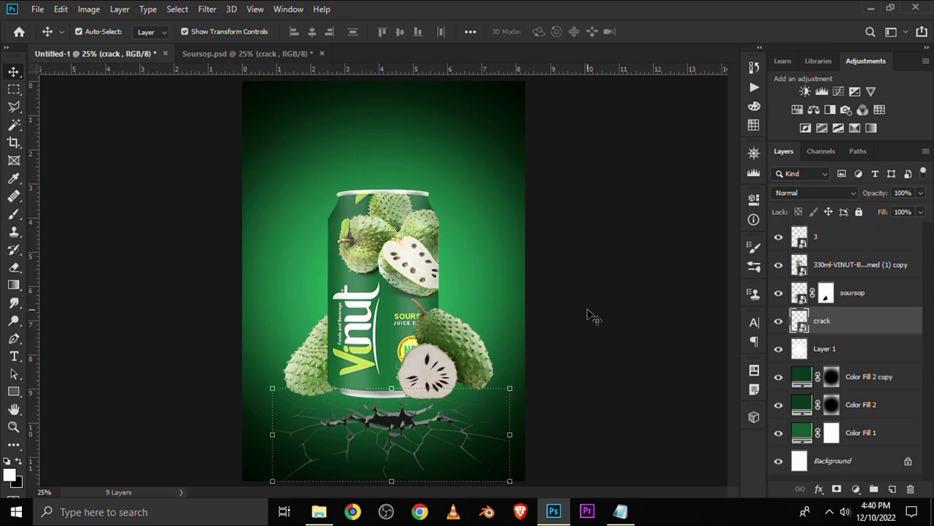
pyautogui.press('Up')
pyautogui.press('Up')
pyautogui.press('Up')
pyautogui.press('Up')
pyautogui.press('Up')
pyautogui.press('Up')
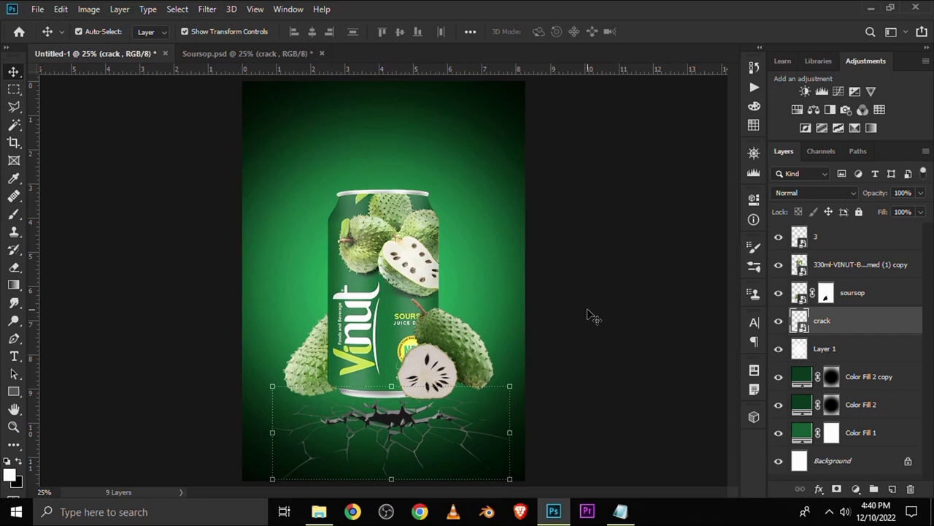
pyautogui.press('Up')
pyautogui.press('Up')
pyautogui.press('Up')
pyautogui.press('Up')
pyautogui.press('Up')
pyautogui.press('Up')
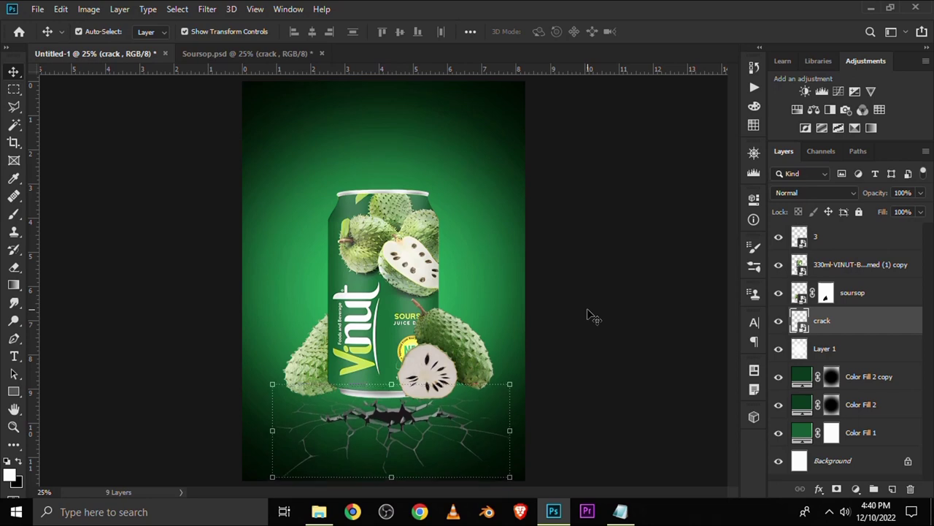
pyautogui.press('Down')
pyautogui.press('Down')
pyautogui.press('Down')
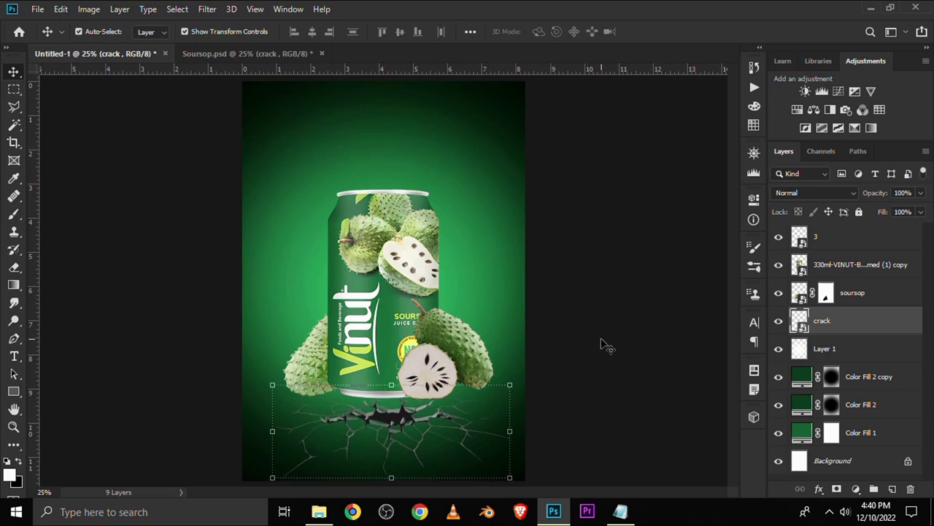
pyautogui.press('Down')
pyautogui.press('Down')
pyautogui.press('Down')
pyautogui.press('Down')
pyautogui.press('Down')
pyautogui.press('Down')
pyautogui.click(477, 360)
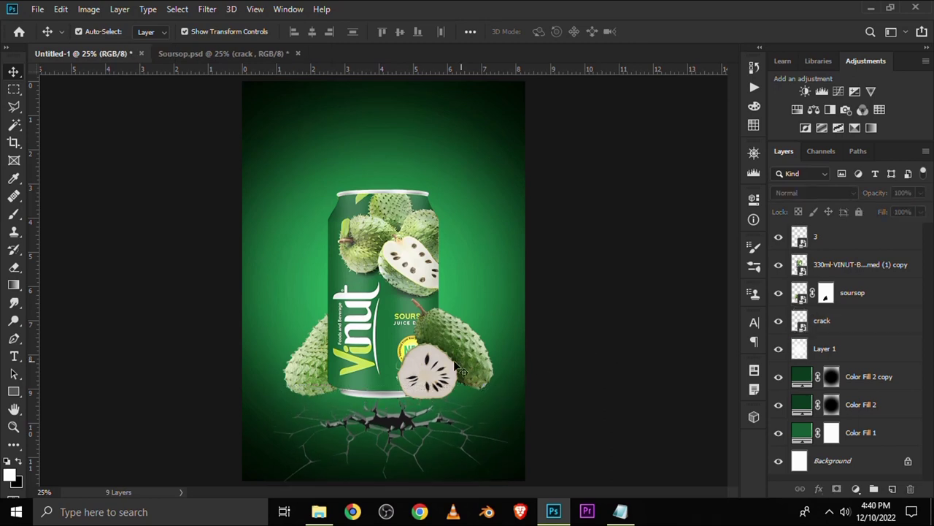
# Step: Select the can, soursop and layer 3 together and raise them slightly with Free Transform
pyautogui.click(846, 304)
pyautogui.keyDown('shift'); pyautogui.click(848, 246); pyautogui.keyUp('shift')
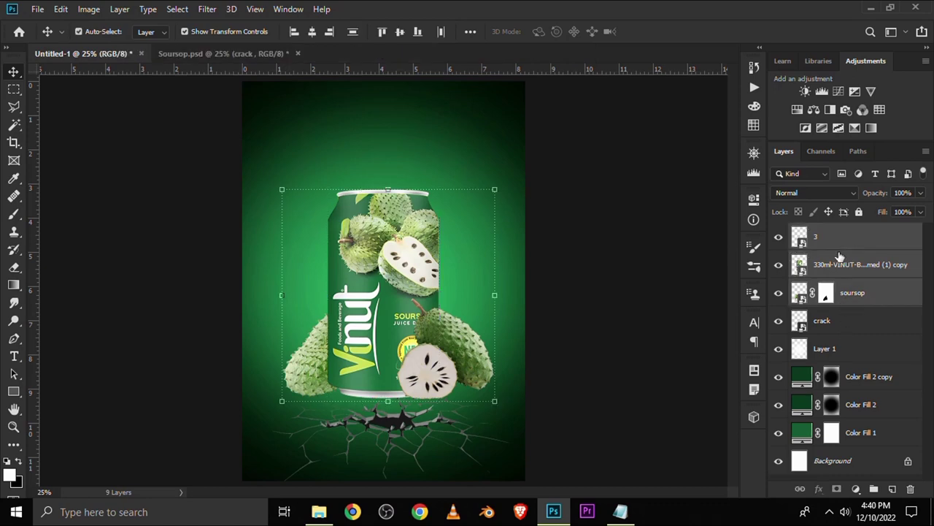
pyautogui.hotkey('ctrl', 't')
pyautogui.moveTo(387, 282); pyautogui.dragTo(387, 270)
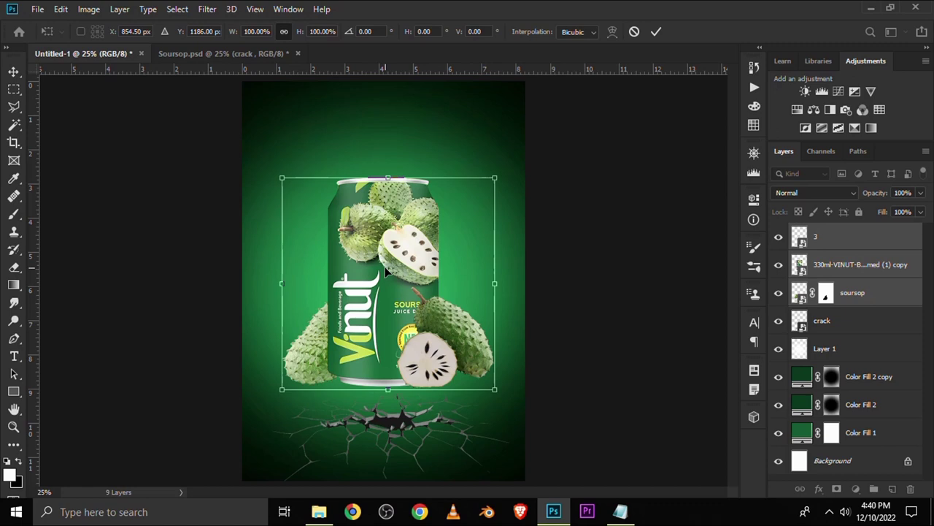
pyautogui.moveTo(389, 269); pyautogui.dragTo(389, 272)
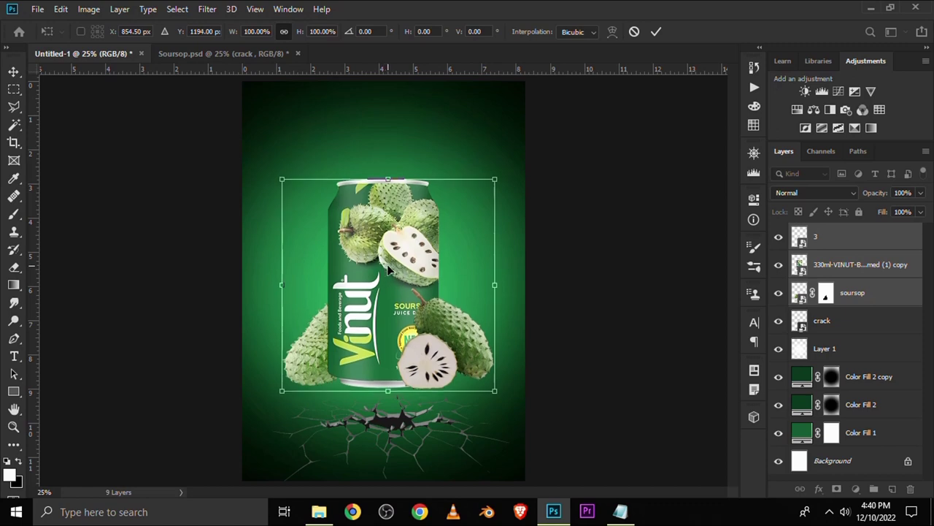
# Step: Commit the crack transform, then lock Layer 1 through Color Fill 1
pyautogui.click(655, 32)
pyautogui.click(622, 274)
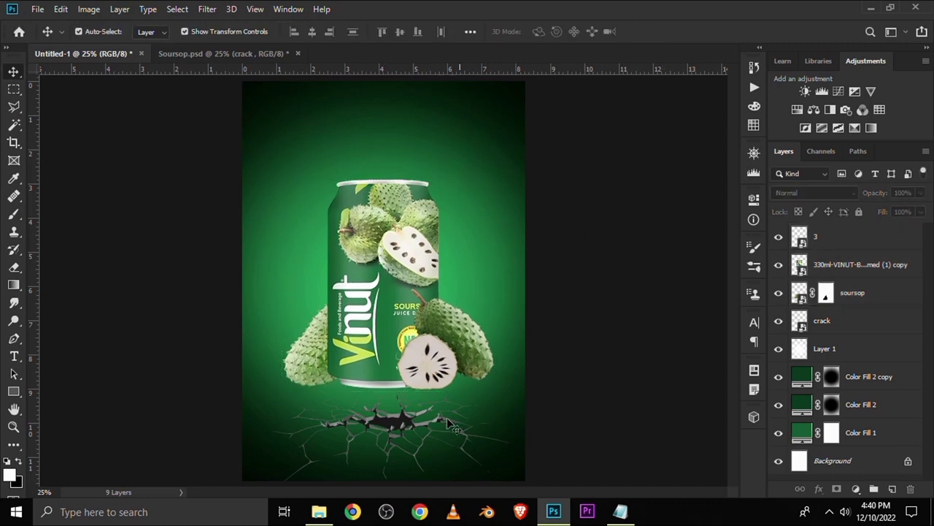
pyautogui.click(421, 441)
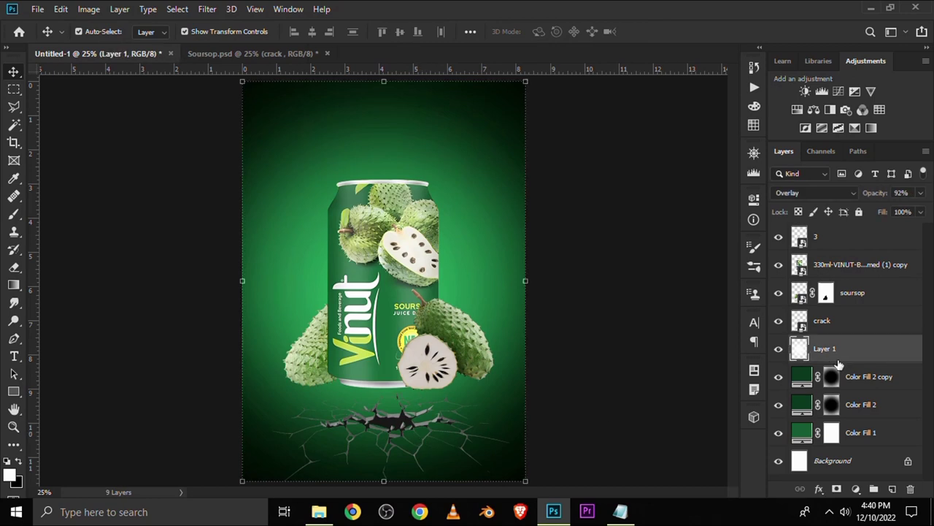
pyautogui.keyDown('shift'); pyautogui.click(862, 433); pyautogui.keyUp('shift')
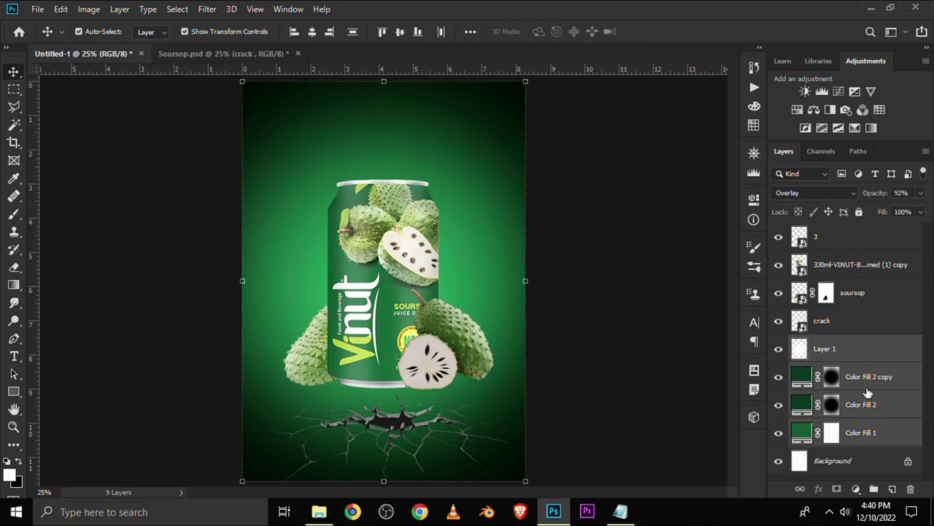
pyautogui.click(857, 211)
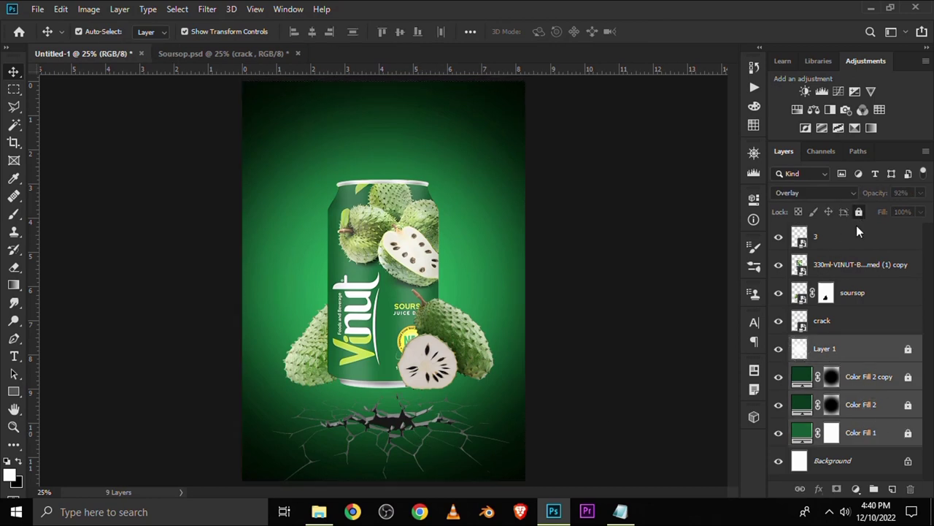
# Step: Nudge the crack layer up, set it to Overlay blending, then hide it
pyautogui.click(414, 440)
pyautogui.press('Up')
pyautogui.press('Up')
pyautogui.press('Up')
pyautogui.press('Up')
pyautogui.press('Up')
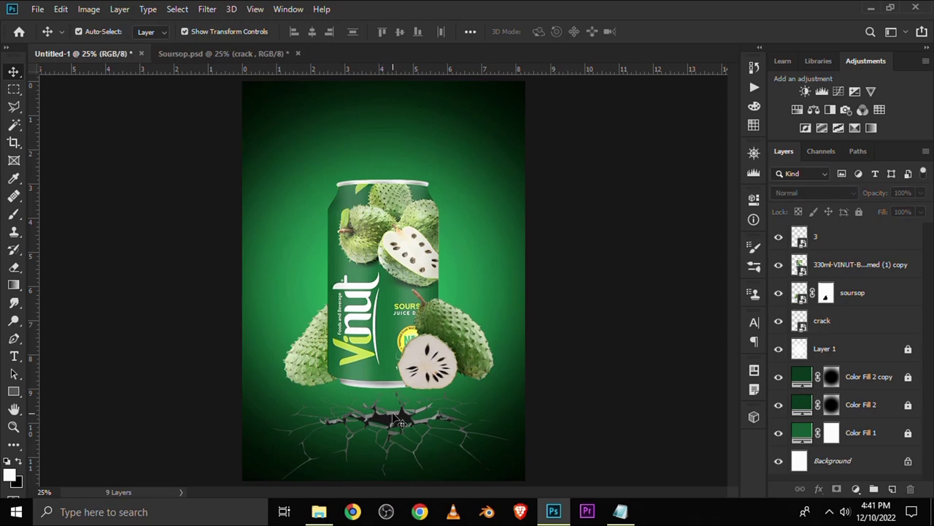
pyautogui.click(778, 321)
pyautogui.click(802, 193)
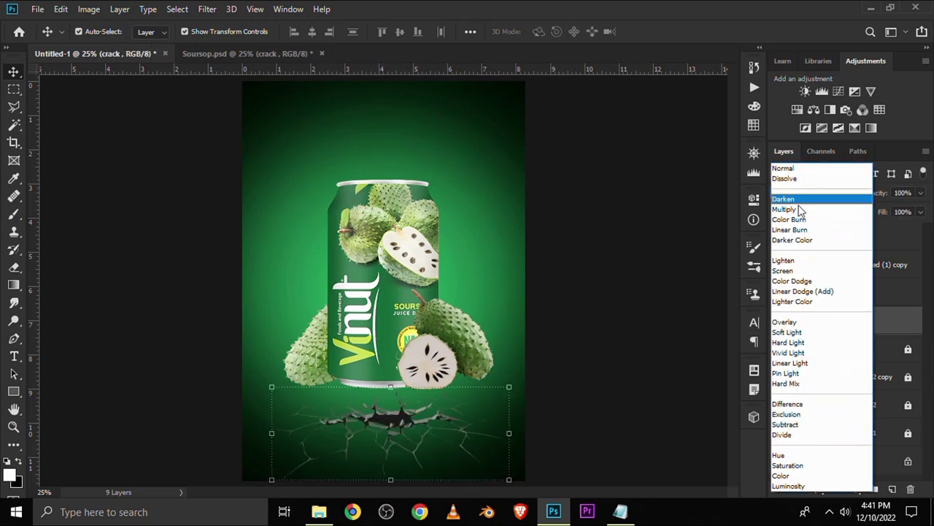
pyautogui.click(785, 321)
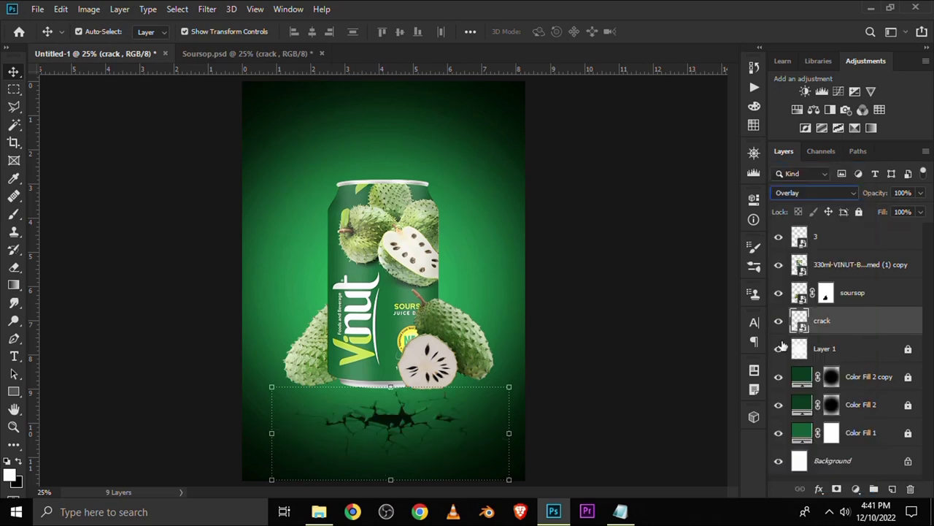
pyautogui.click(615, 340)
pyautogui.click(778, 322)
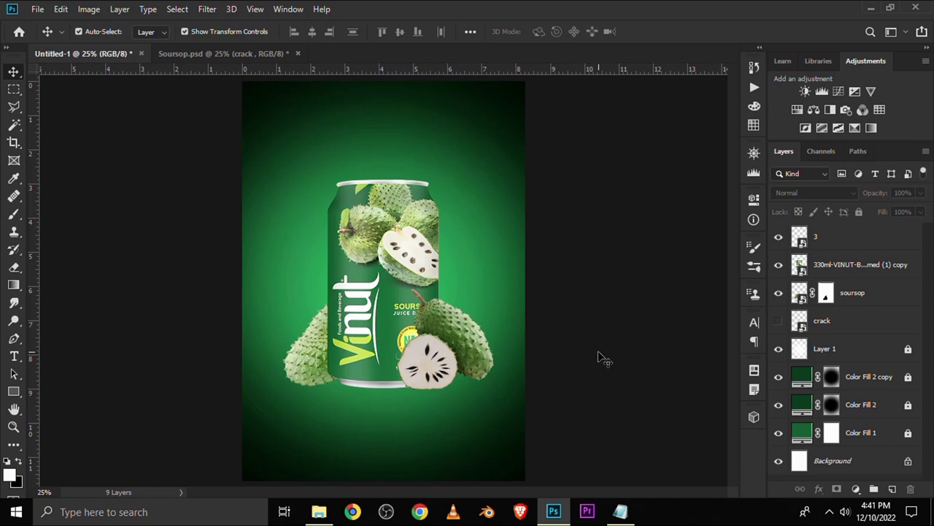
pyautogui.click(374, 312)
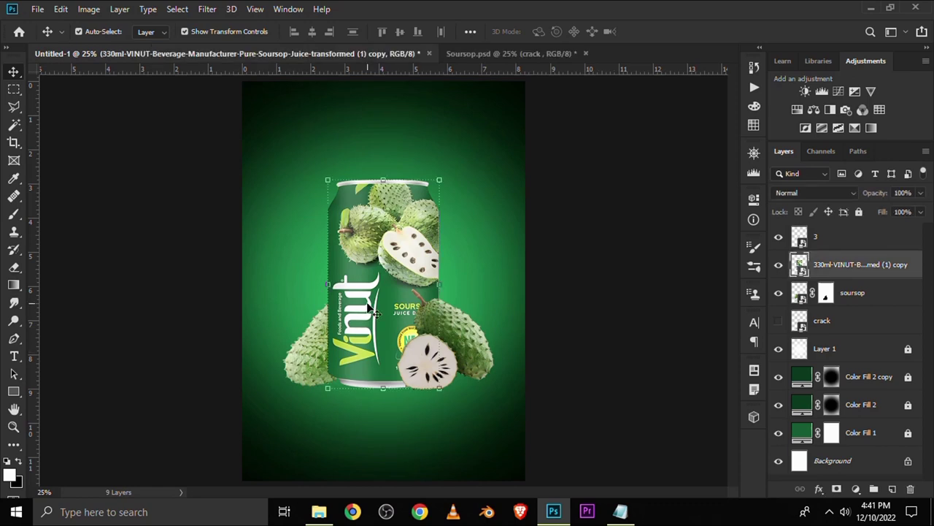
# Step: Clip an Exposure adjustment of about -2.22 to the can layer and invert its mask to black
pyautogui.click(778, 265)
pyautogui.click(855, 488)
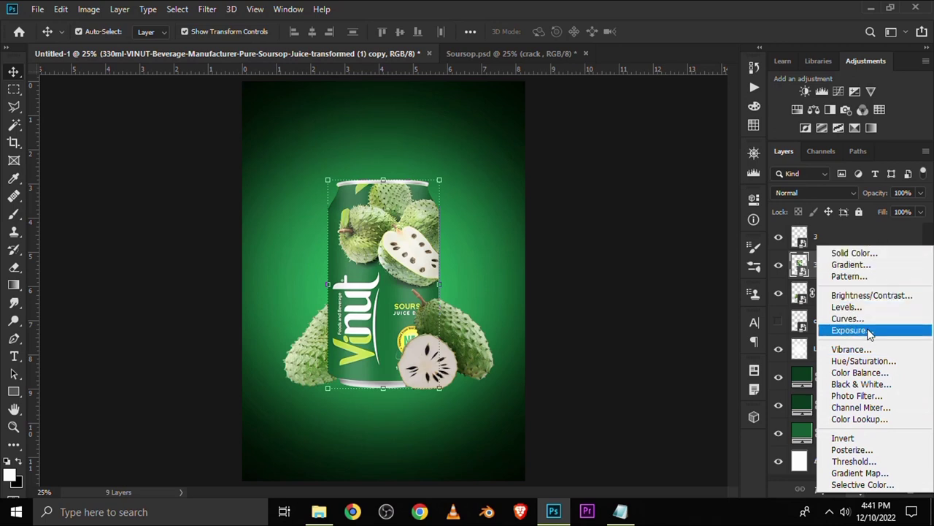
pyautogui.click(850, 328)
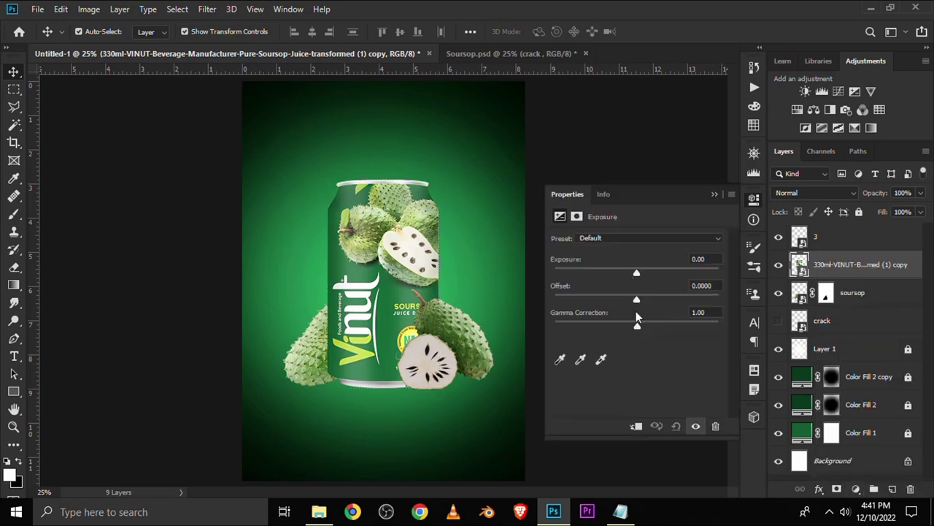
pyautogui.click(636, 426)
pyautogui.moveTo(637, 273); pyautogui.dragTo(610, 273)
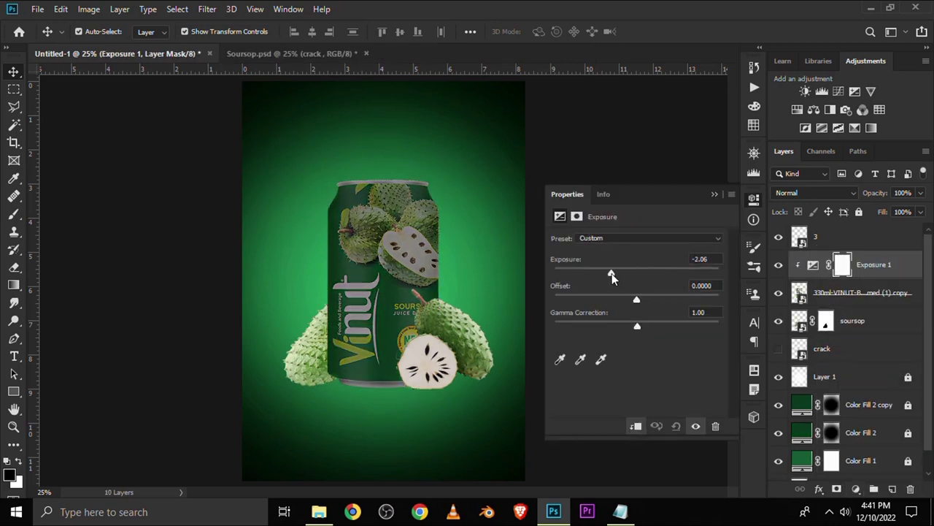
pyautogui.click(714, 196)
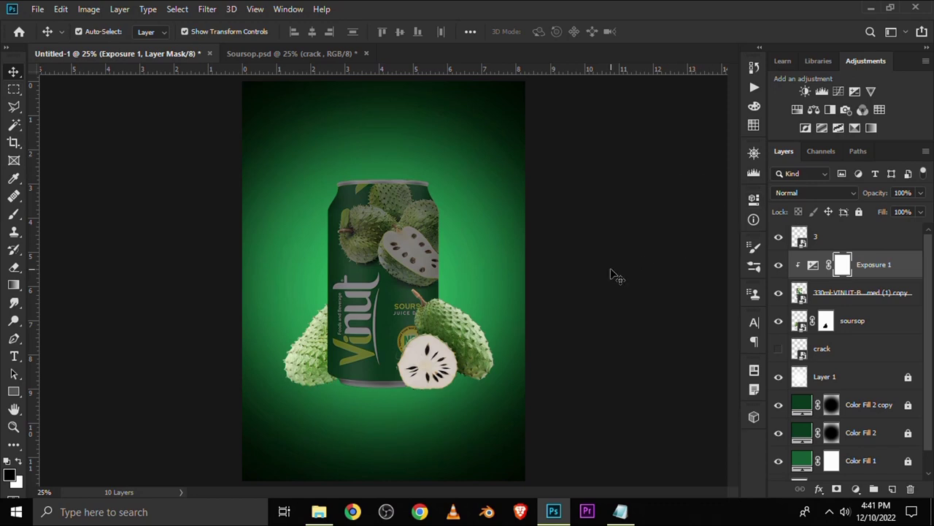
pyautogui.hotkey('ctrl', 'i')
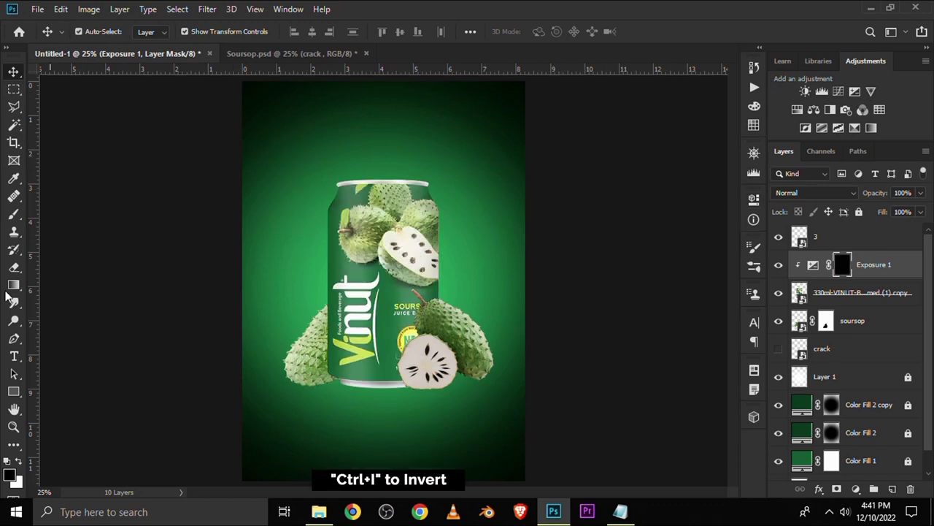
pyautogui.rightClick(13, 214)
# Step: Set up a smaller white Brush at low opacity for painting the Exposure 1 mask
pyautogui.click(58, 212)
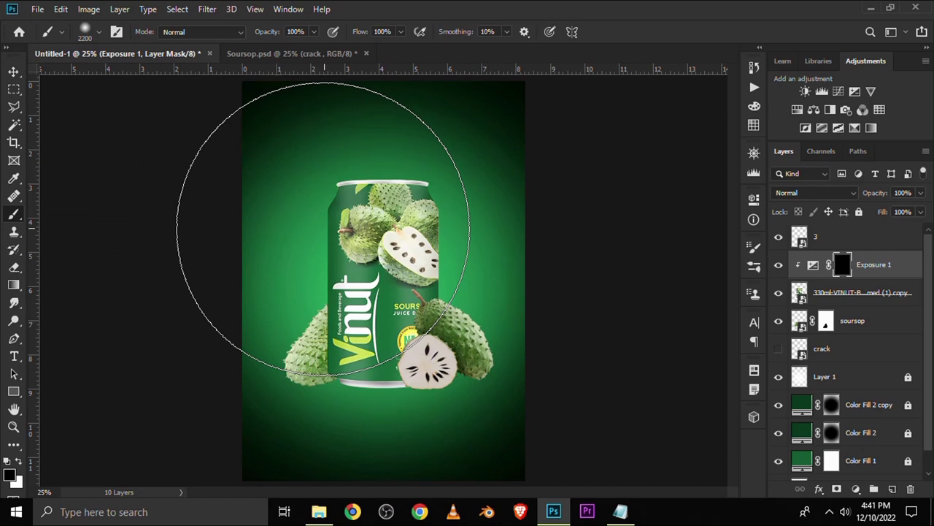
pyautogui.click(314, 31)
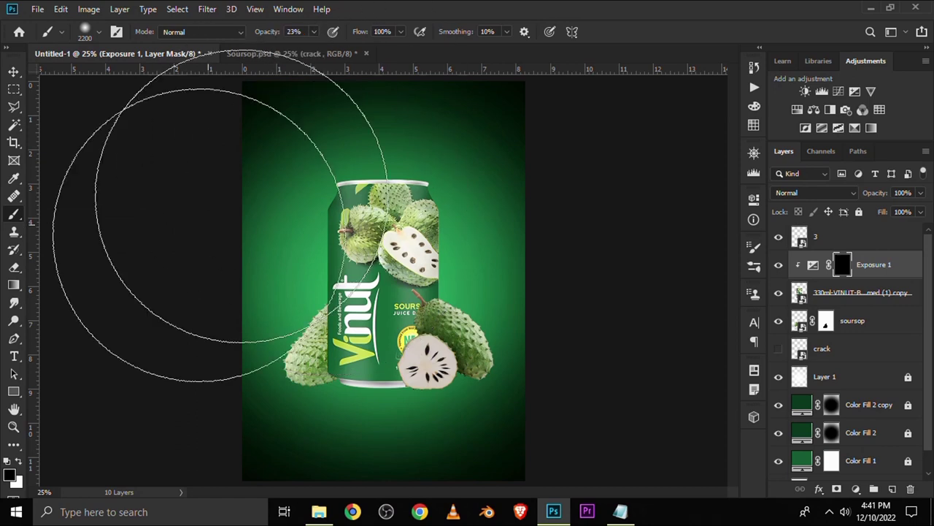
pyautogui.click(21, 463)
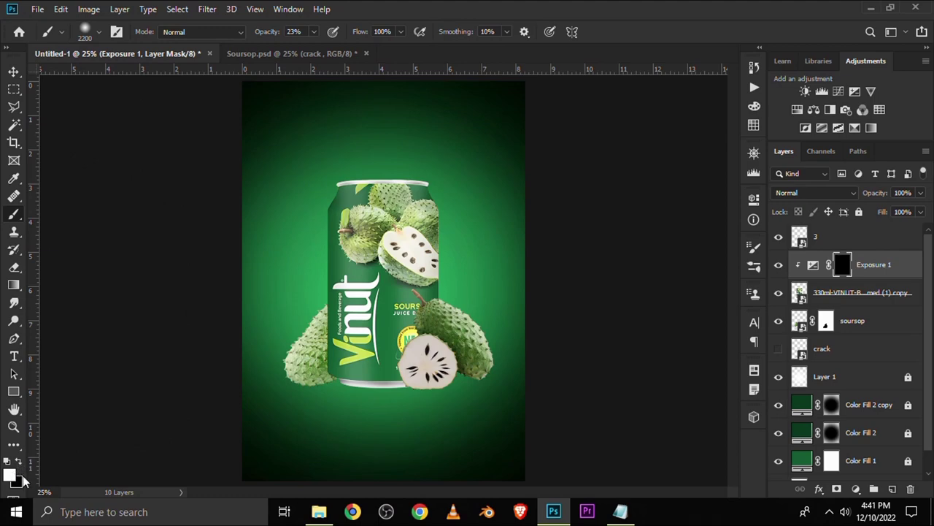
pyautogui.click(312, 32)
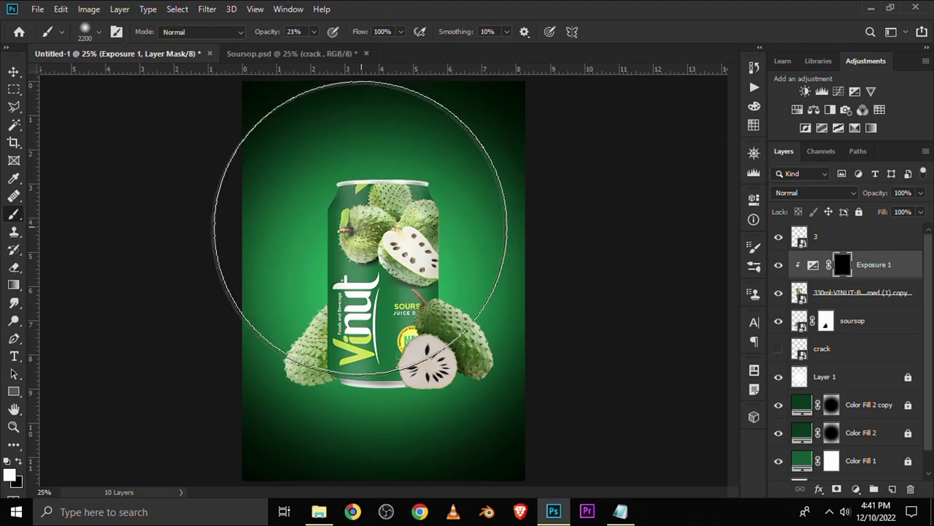
pyautogui.press('[')
pyautogui.press('[')
pyautogui.press('[')
pyautogui.press('[')
pyautogui.press('[')
pyautogui.press('[')
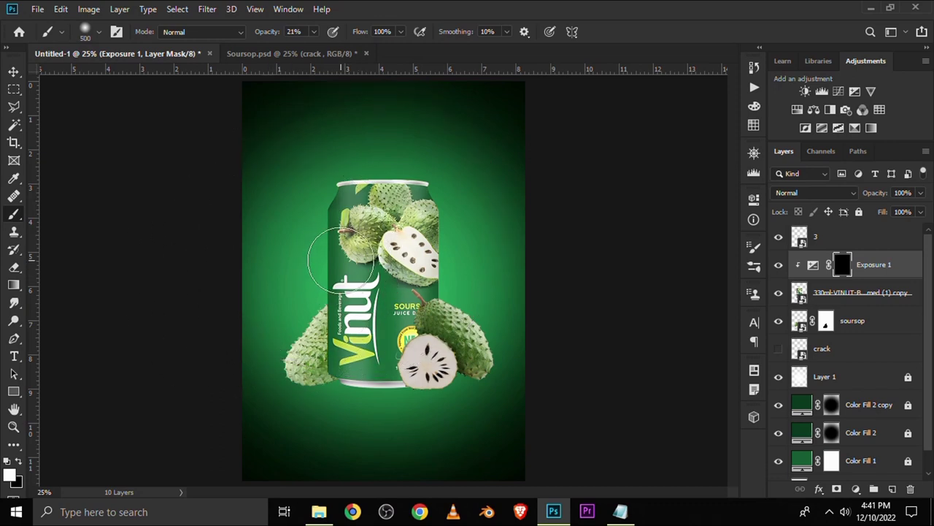
pyautogui.press('[')
pyautogui.press('[')
pyautogui.press('[')
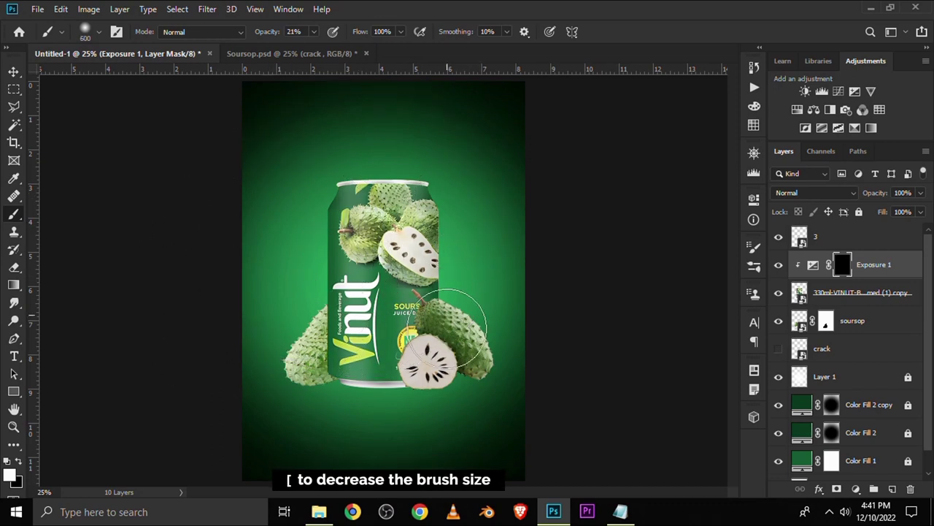
# Step: Paint soft shadows on the can's right side and around both soursops at 28% opacity
pyautogui.moveTo(452, 229); pyautogui.dragTo(450, 183)
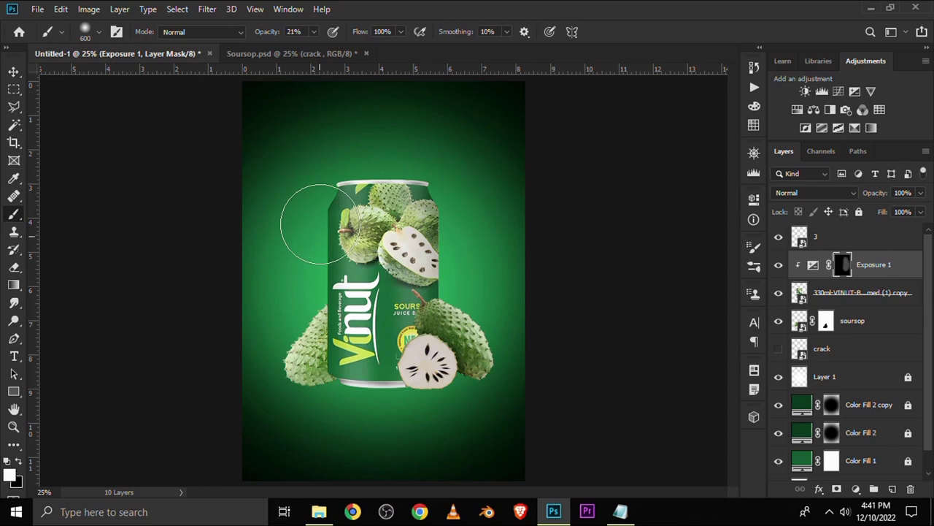
pyautogui.moveTo(293, 353)
pyautogui.mouseDown()
pyautogui.moveTo(292, 365)
pyautogui.moveTo(292, 246)
pyautogui.moveTo(304, 292)
pyautogui.moveTo(319, 228)
pyautogui.mouseUp()
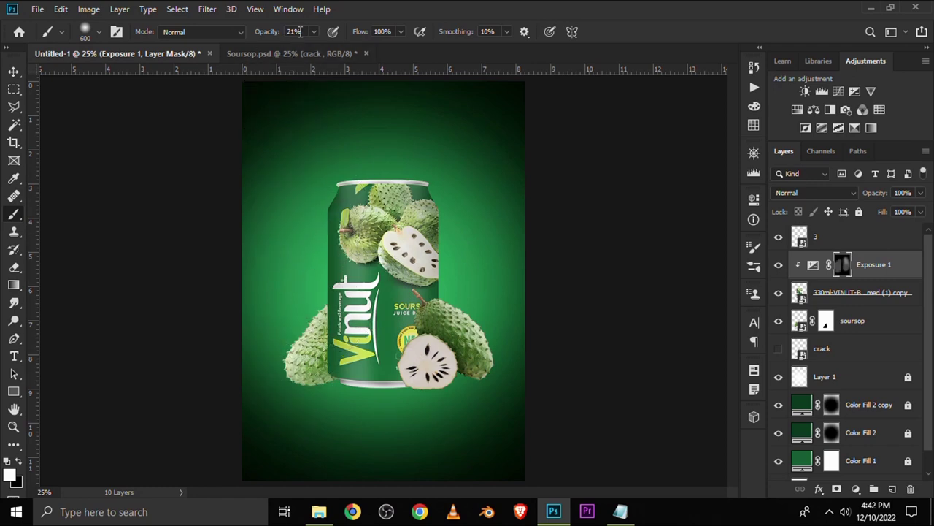
pyautogui.click(313, 32)
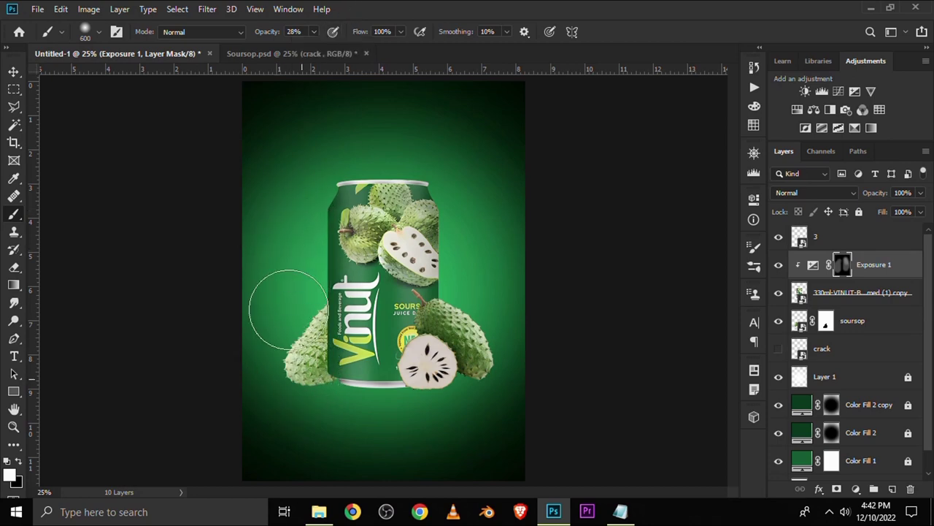
pyautogui.moveTo(294, 375); pyautogui.dragTo(428, 245)
pyautogui.moveTo(464, 288); pyautogui.dragTo(534, 349)
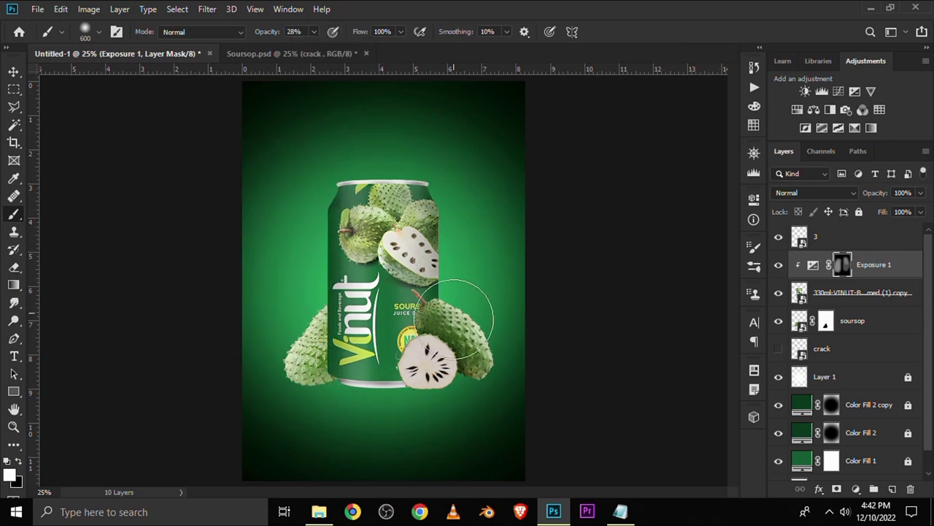
# Step: Add shadow along the can's left side, comparing with the adjustment hidden and shown
pyautogui.click(779, 266)
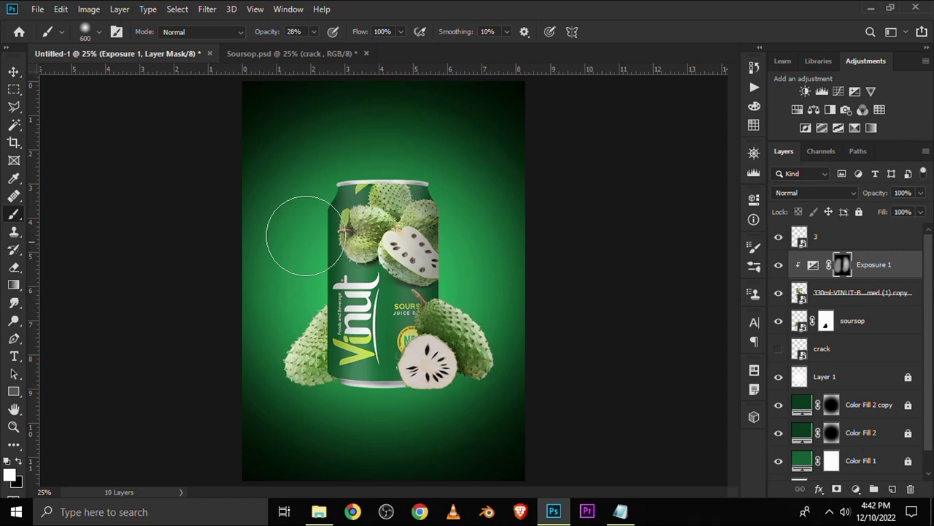
pyautogui.moveTo(296, 243)
pyautogui.mouseDown()
pyautogui.moveTo(284, 282)
pyautogui.moveTo(286, 371)
pyautogui.moveTo(294, 209)
pyautogui.mouseUp()
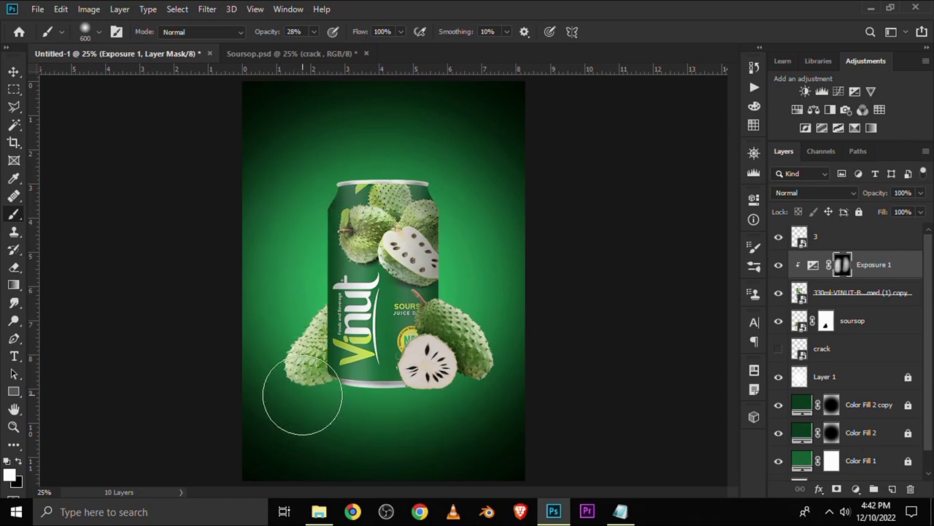
pyautogui.click(778, 264)
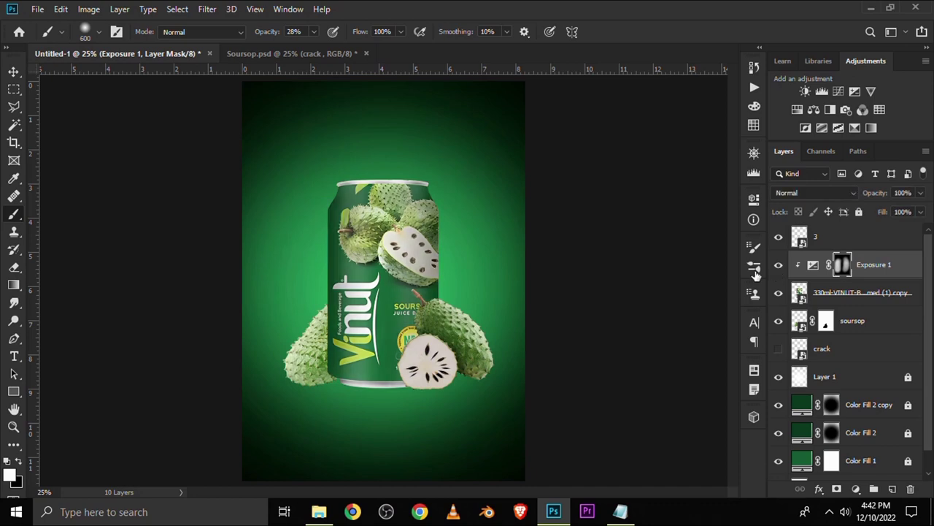
pyautogui.press('[')
pyautogui.click(19, 462)
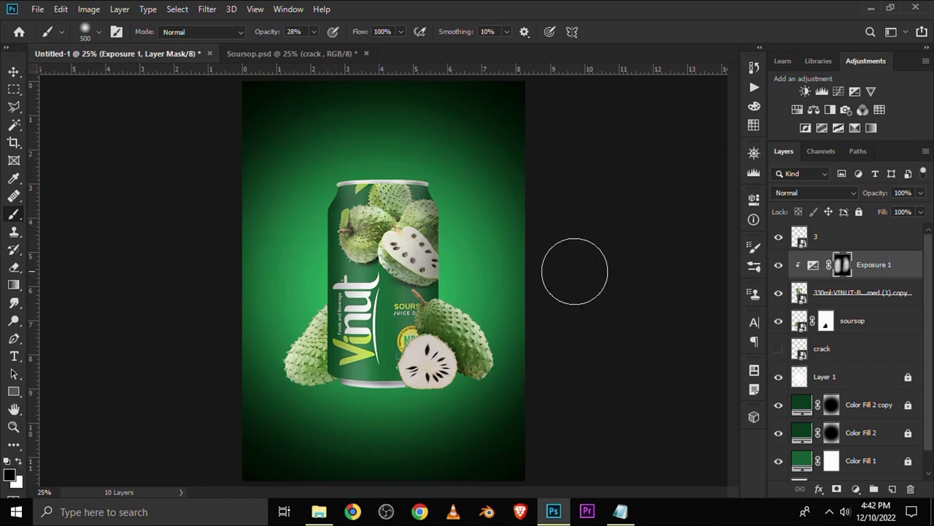
pyautogui.click(778, 265)
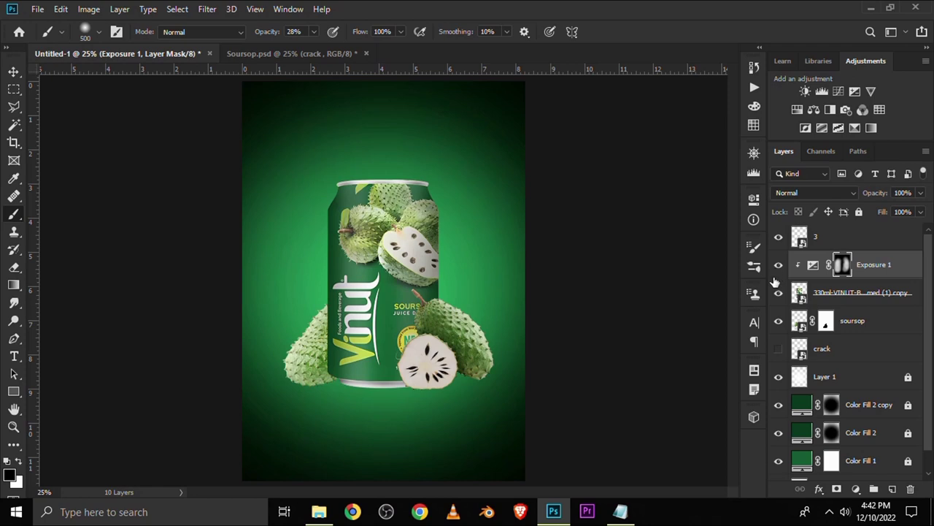
# Step: Clip an Exposure 2 adjustment at +1.22 to the can and invert its mask to black
pyautogui.click(857, 488)
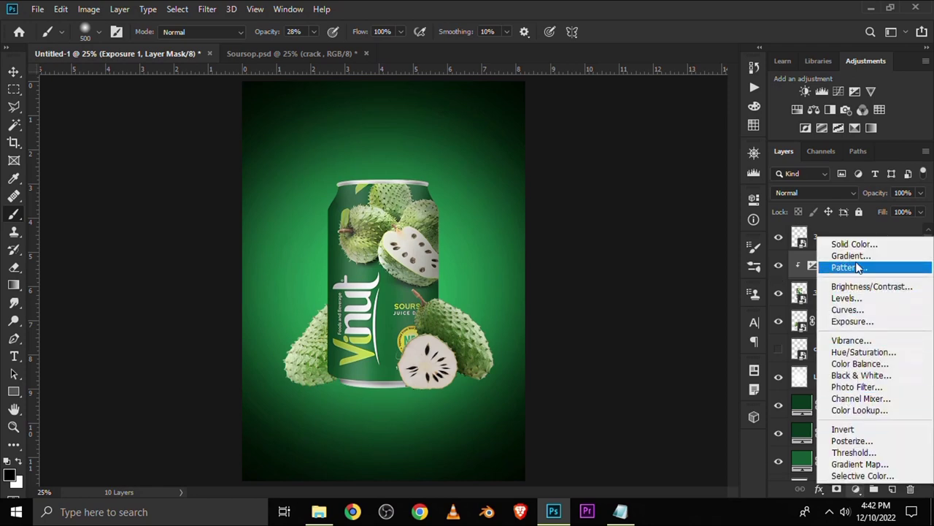
pyautogui.click(867, 324)
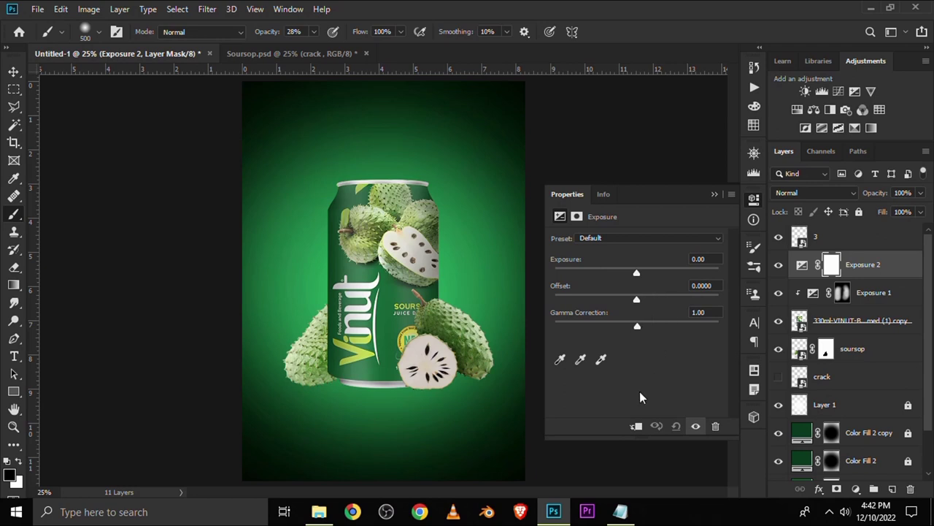
pyautogui.click(634, 427)
pyautogui.moveTo(637, 273); pyautogui.dragTo(651, 274)
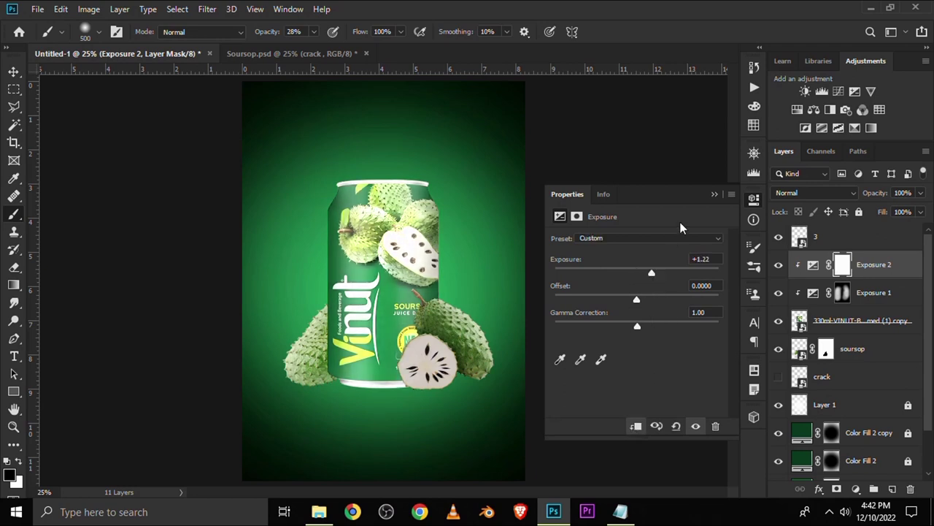
pyautogui.click(714, 194)
pyautogui.click(779, 265)
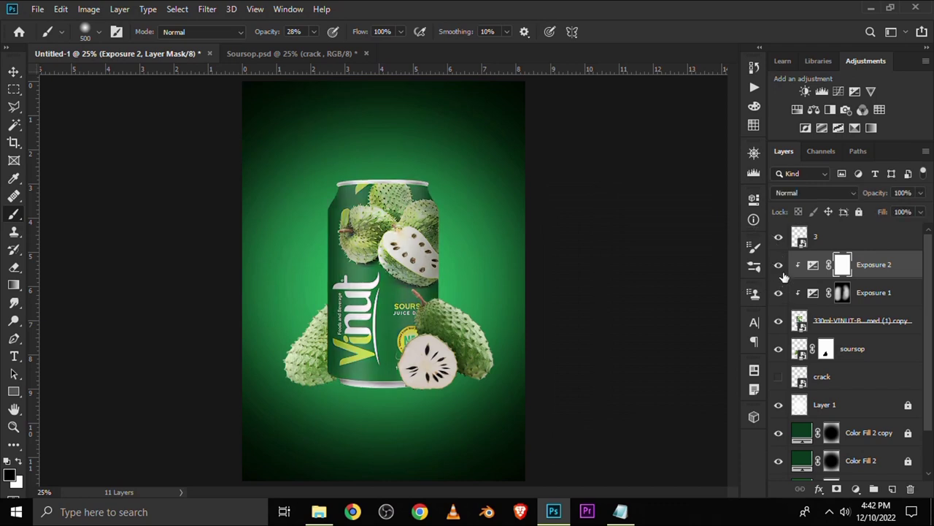
pyautogui.click(779, 266)
pyautogui.click(779, 266)
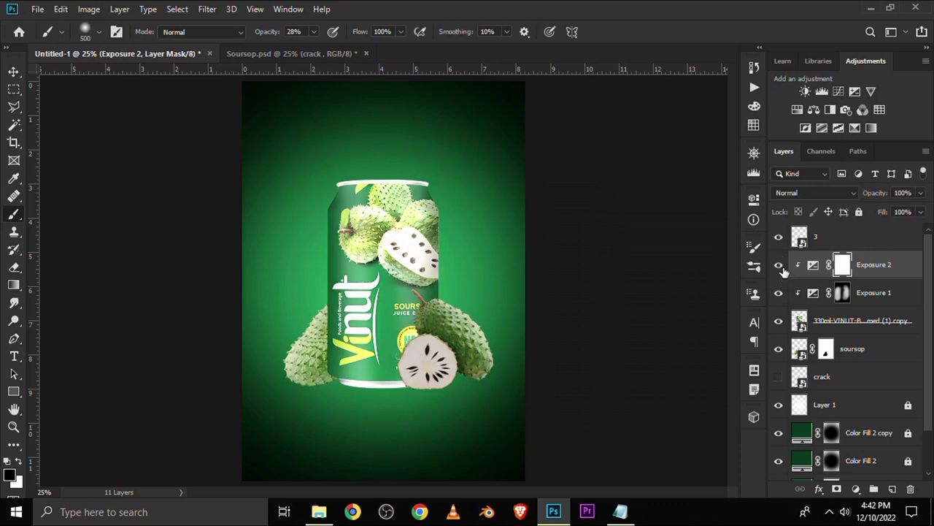
pyautogui.hotkey('ctrl', 'i')
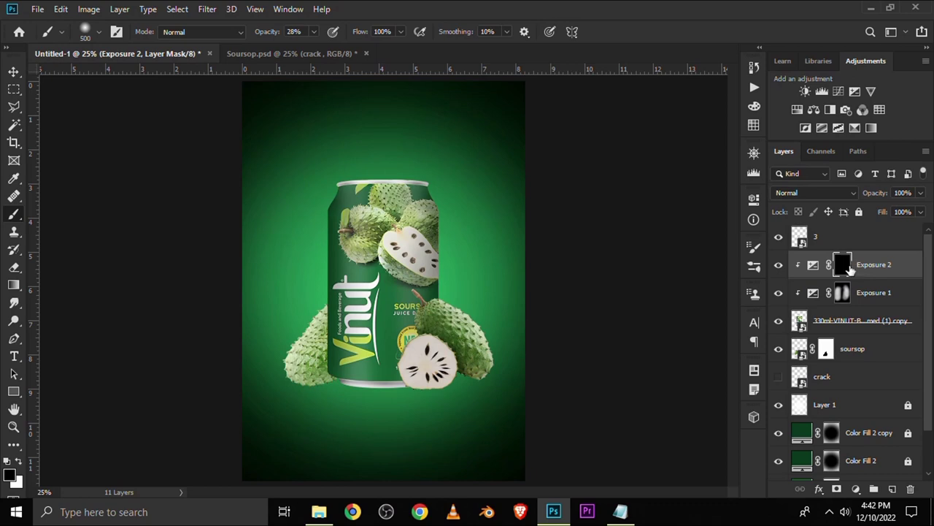
# Step: Switch to a white Brush at 27% opacity, sized to 300, on the Exposure 2 mask
pyautogui.rightClick(13, 214)
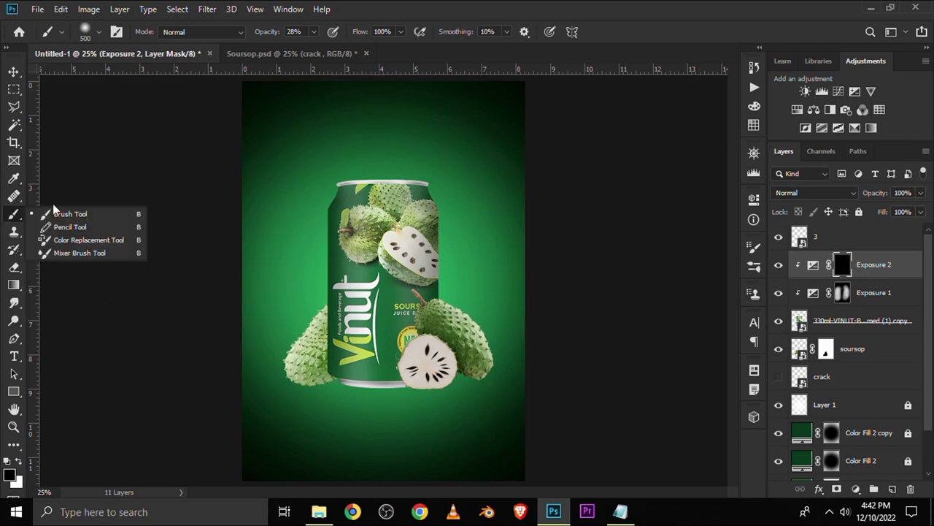
pyautogui.click(69, 213)
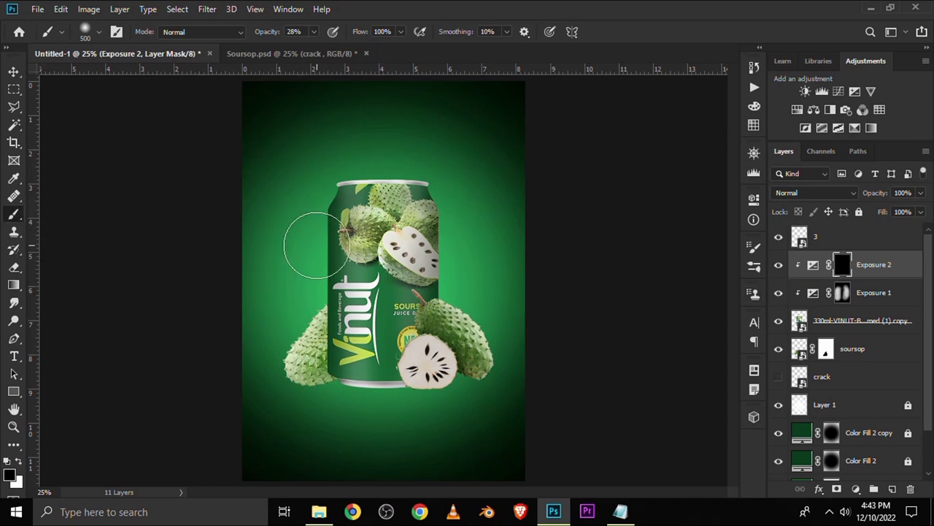
pyautogui.click(313, 37)
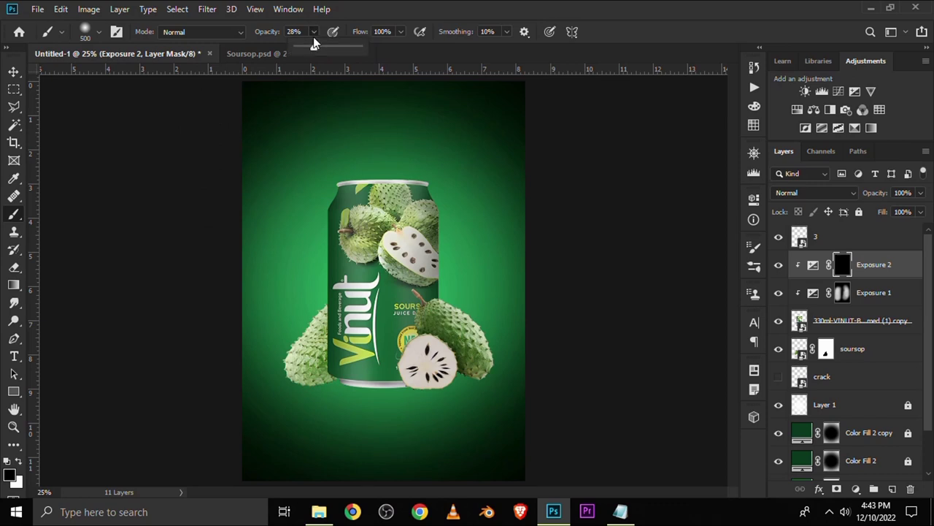
pyautogui.click(313, 50)
pyautogui.click(20, 464)
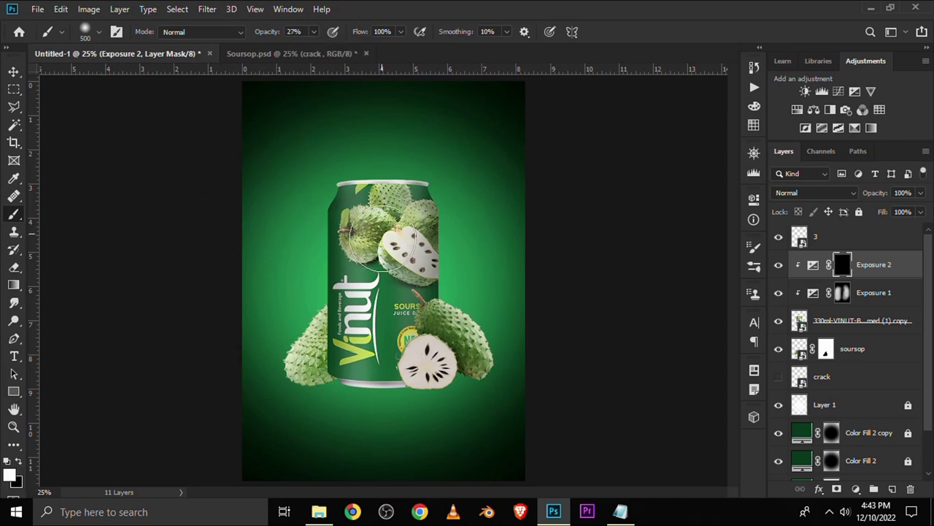
pyautogui.press(']')
pyautogui.scroll(1, 389, 259)
pyautogui.press('[')
pyautogui.press('[')
pyautogui.press('[')
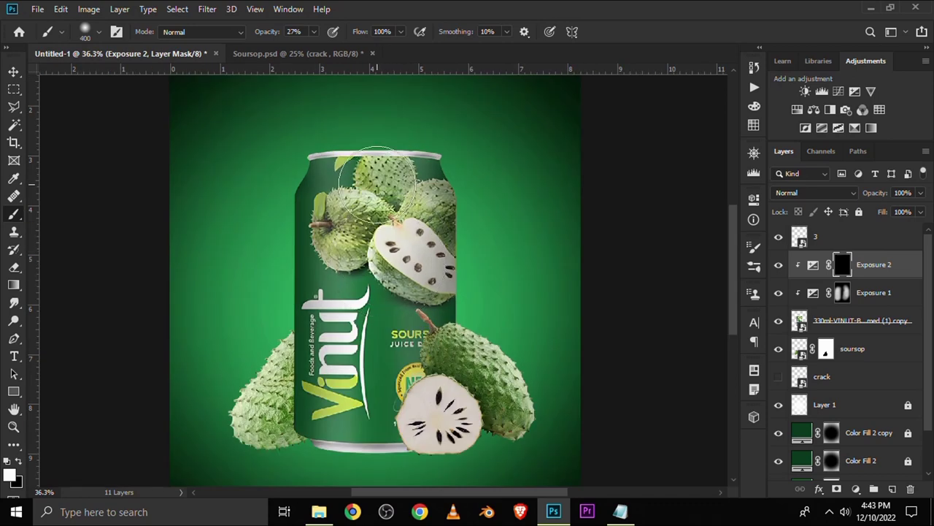
# Step: Lower brush opacity further at size 500, check the can highlight, and zoom out to the full poster
pyautogui.click(315, 32)
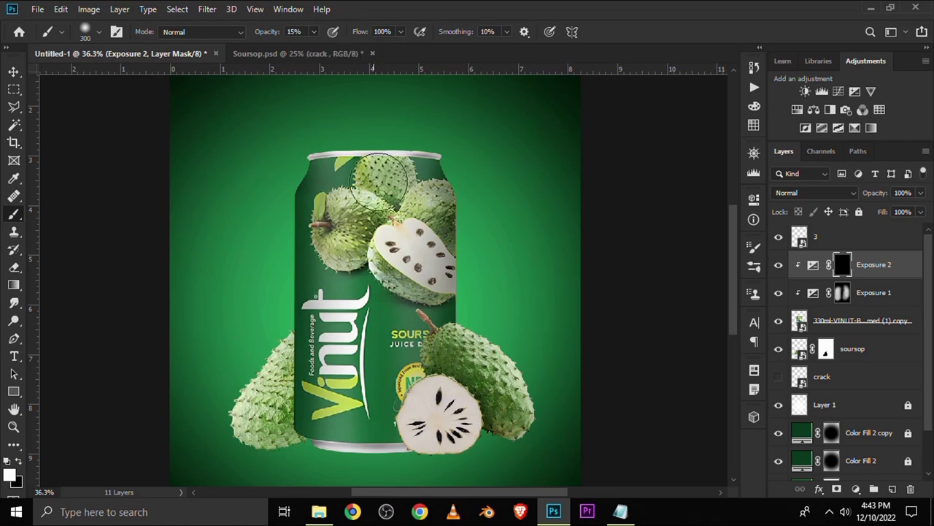
pyautogui.press(']')
pyautogui.press(']')
pyautogui.press(']')
pyautogui.click(313, 32)
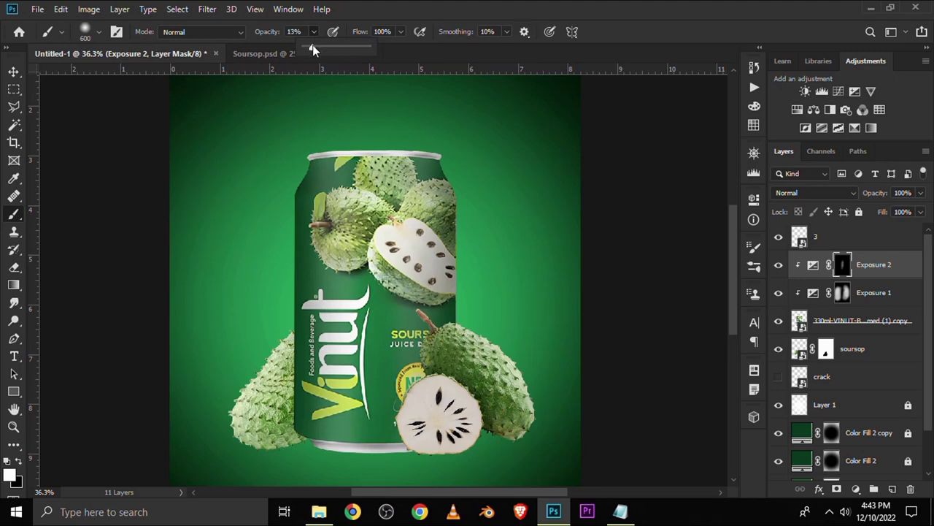
pyautogui.press('[')
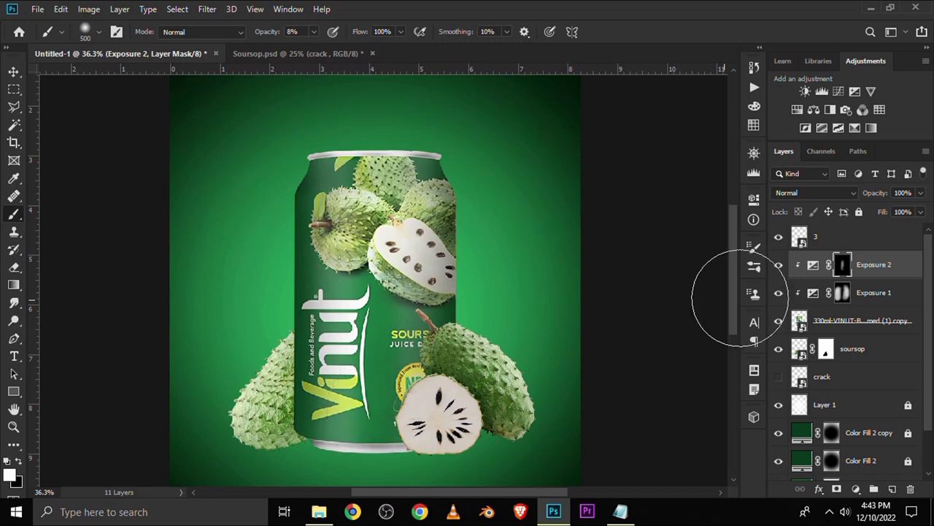
pyautogui.click(776, 266)
pyautogui.hotkey('ctrl', '-')
pyautogui.hotkey('ctrl', '-')
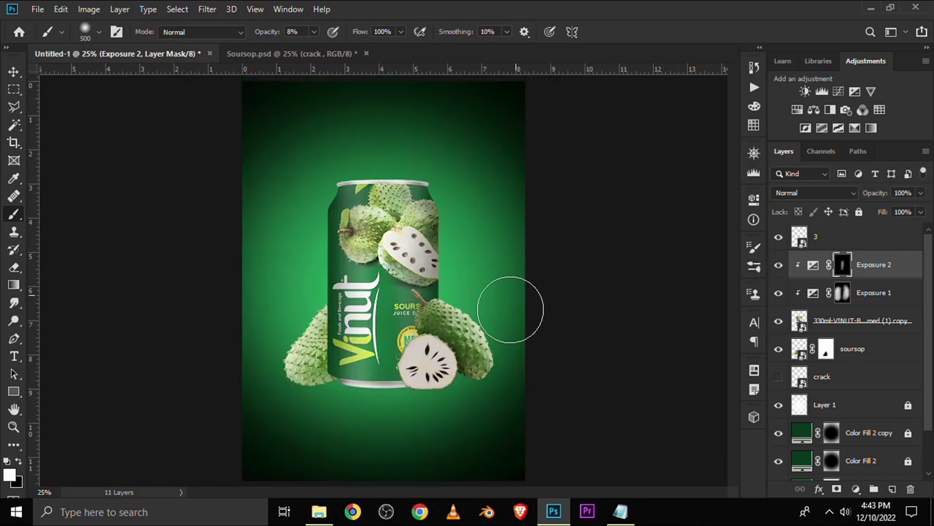
pyautogui.click(14, 72)
pyautogui.click(105, 188)
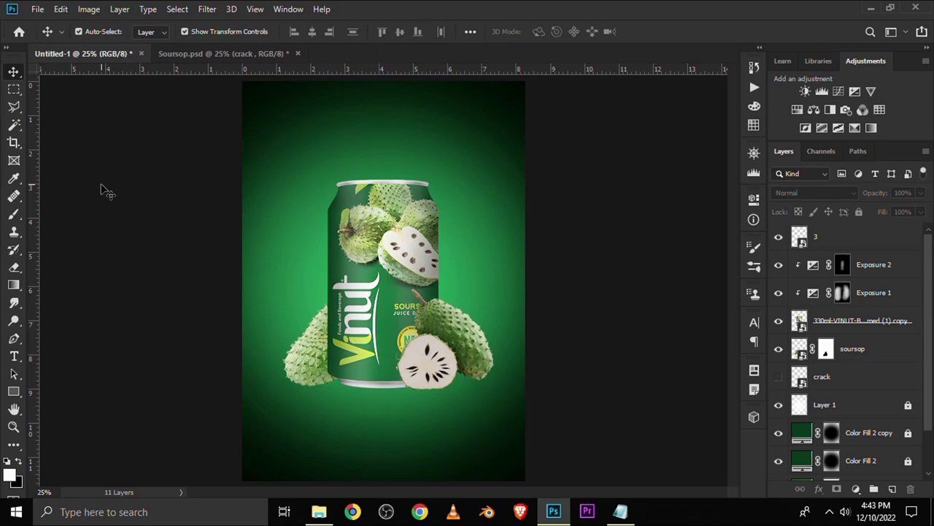
# Step: Clip a Curves 1 adjustment with an S-shaped curve to the soursop fruits at 96% opacity
pyautogui.click(298, 355)
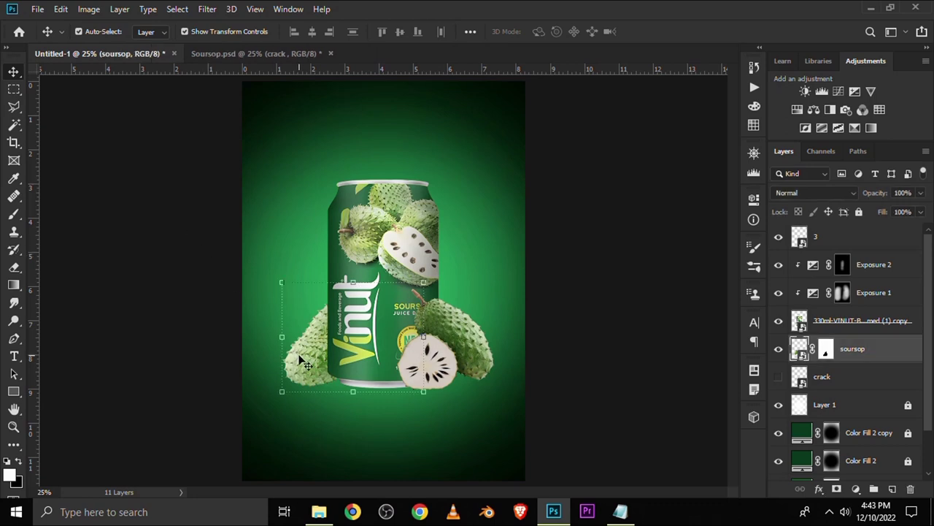
pyautogui.click(778, 348)
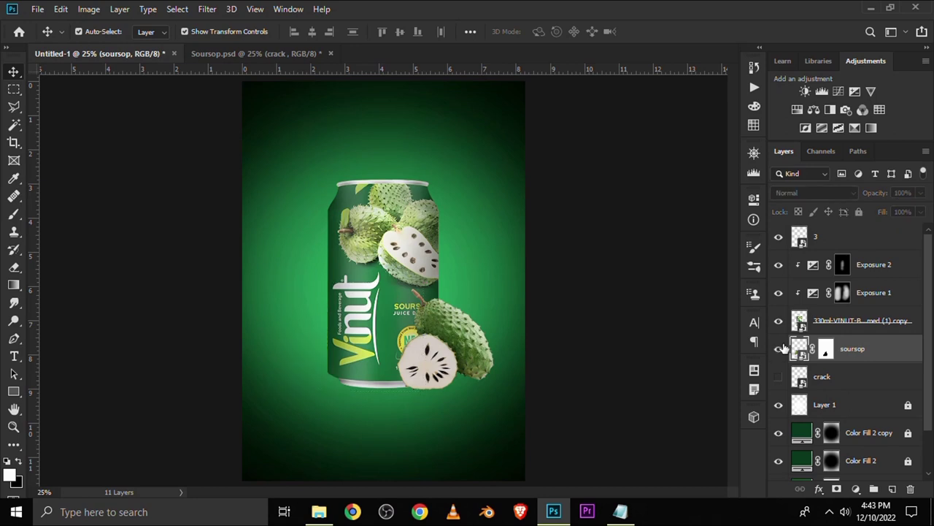
pyautogui.click(857, 489)
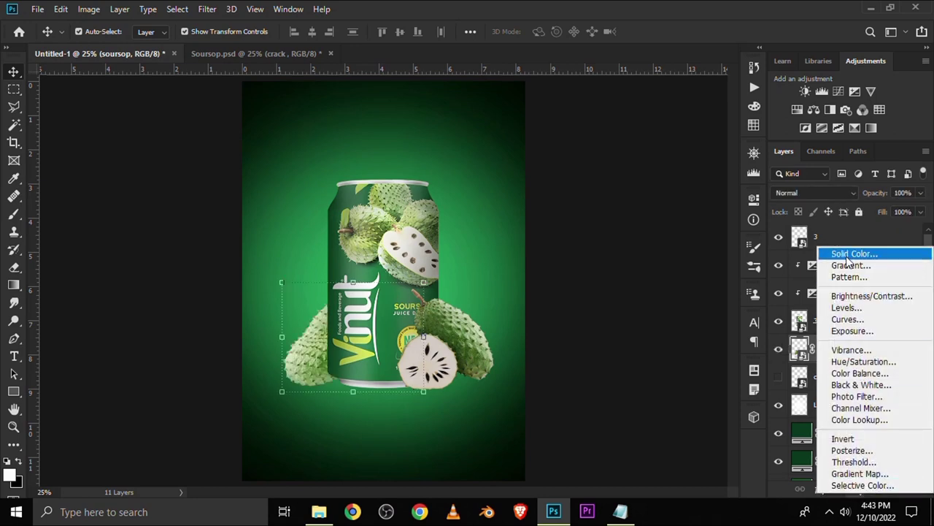
pyautogui.click(847, 319)
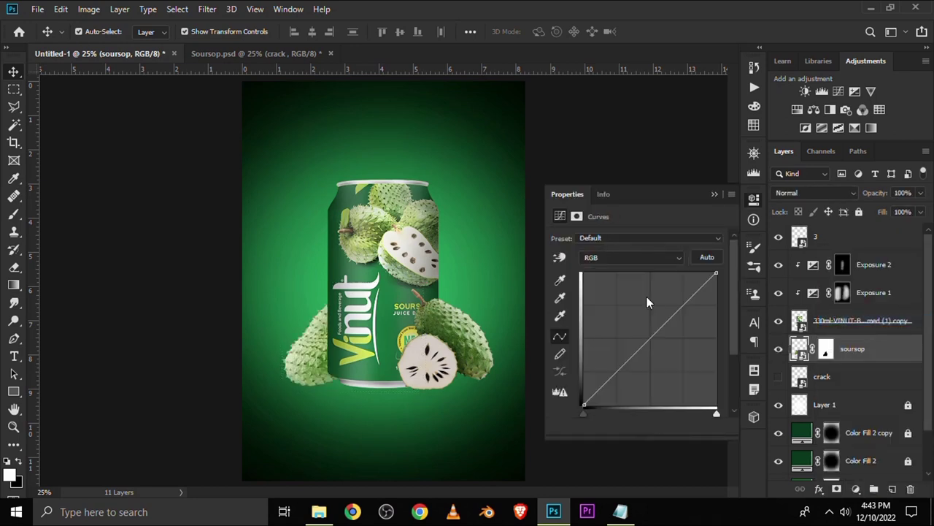
pyautogui.moveTo(622, 365); pyautogui.dragTo(622, 379)
pyautogui.click(635, 427)
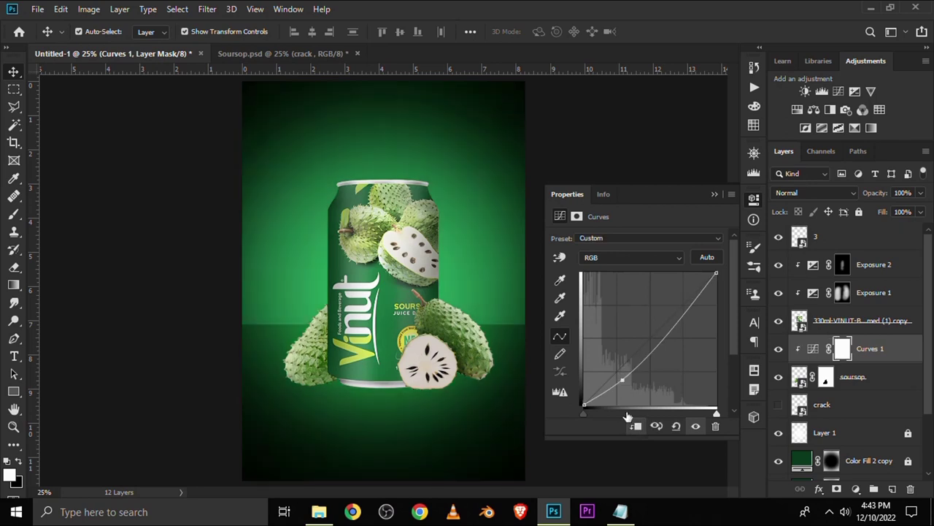
pyautogui.moveTo(657, 346); pyautogui.dragTo(658, 340)
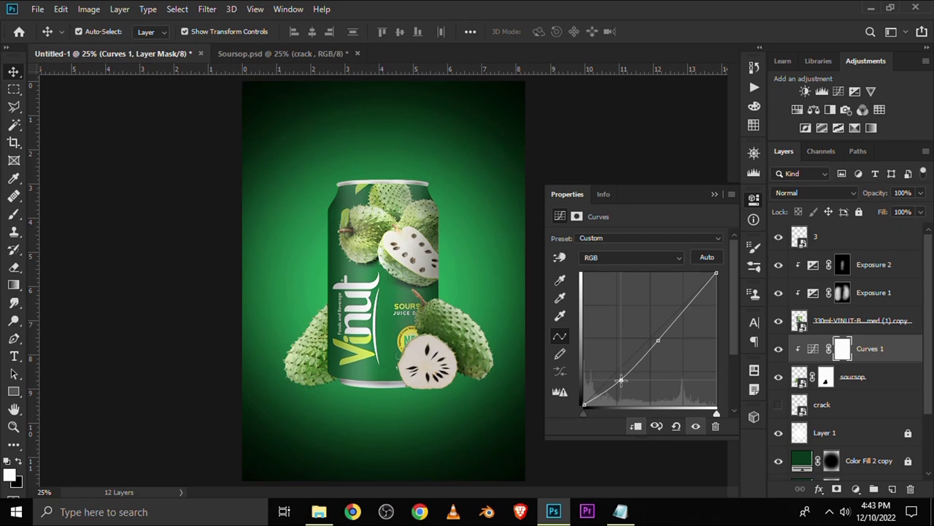
pyautogui.click(714, 193)
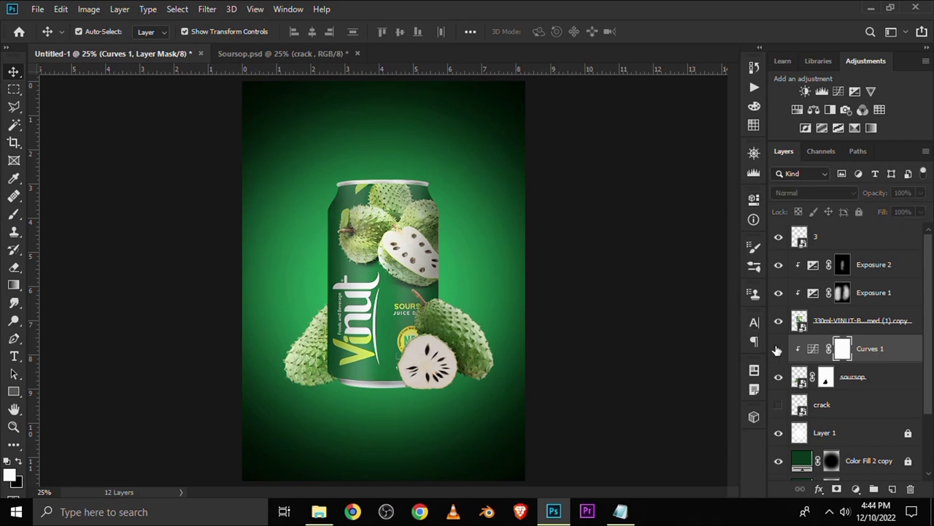
pyautogui.click(920, 212)
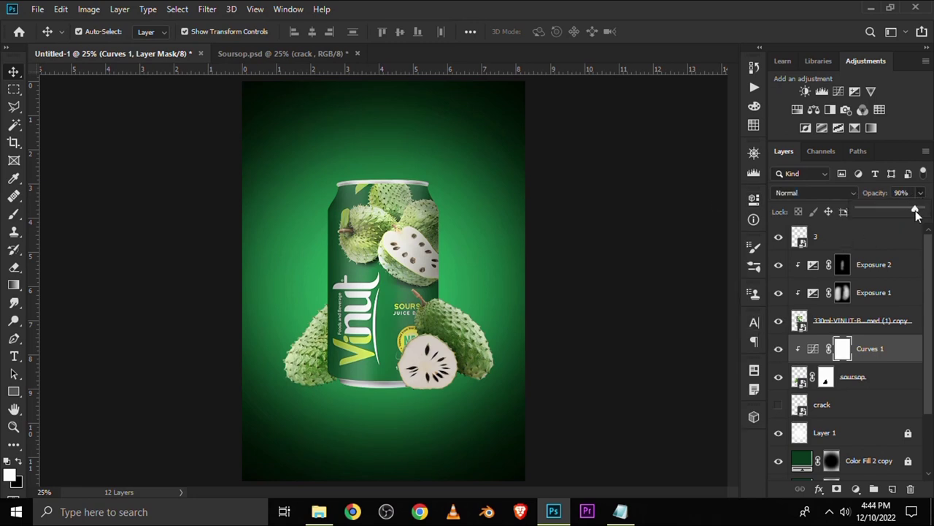
pyautogui.click(778, 349)
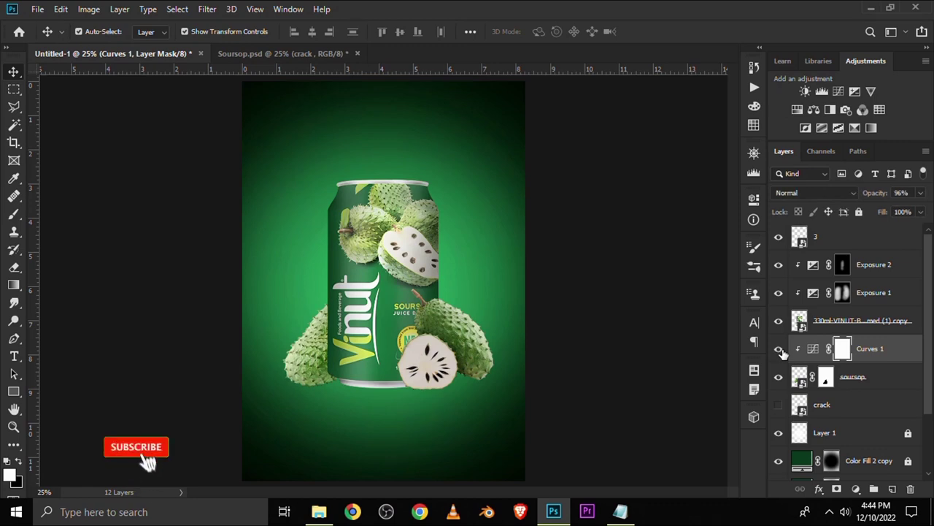
pyautogui.click(856, 489)
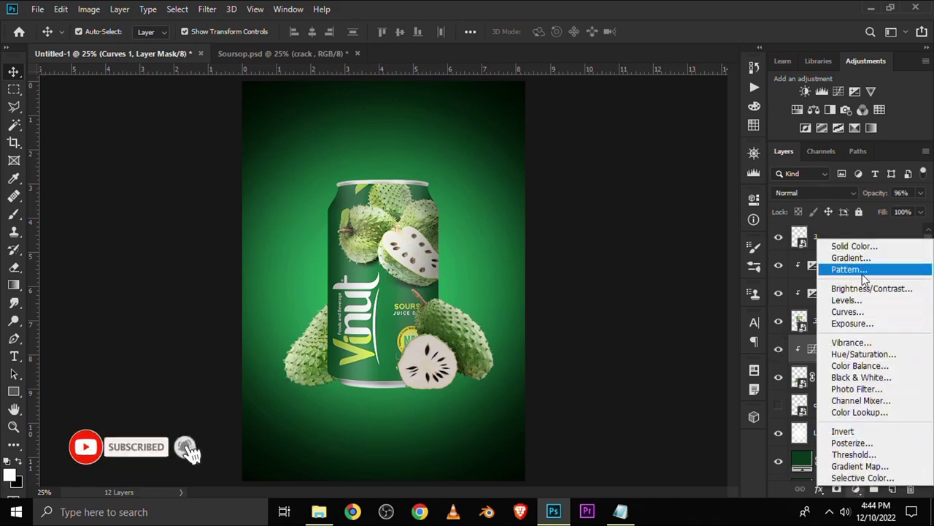
# Step: Clip a darkening Exposure 3 adjustment to the left soursop and invert its mask to black
pyautogui.click(795, 325)
pyautogui.moveTo(632, 273); pyautogui.dragTo(599, 273)
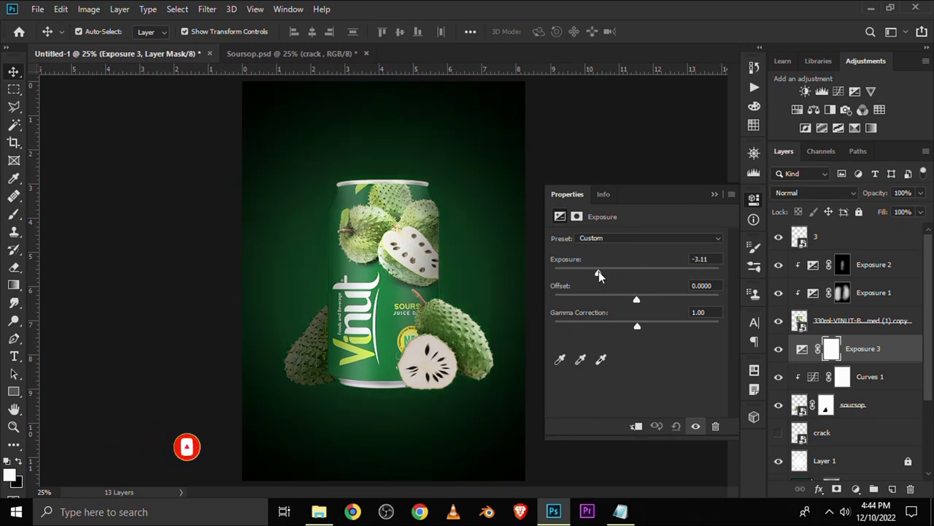
pyautogui.click(635, 427)
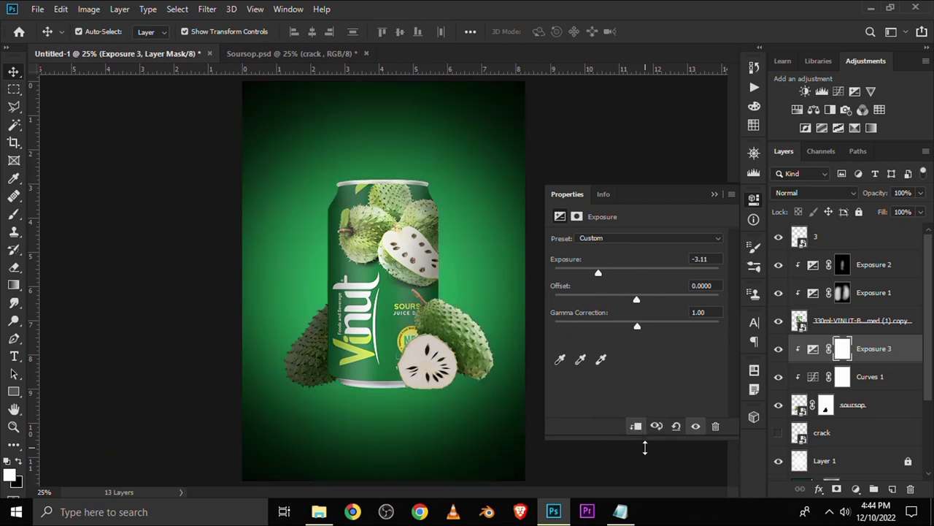
pyautogui.click(714, 194)
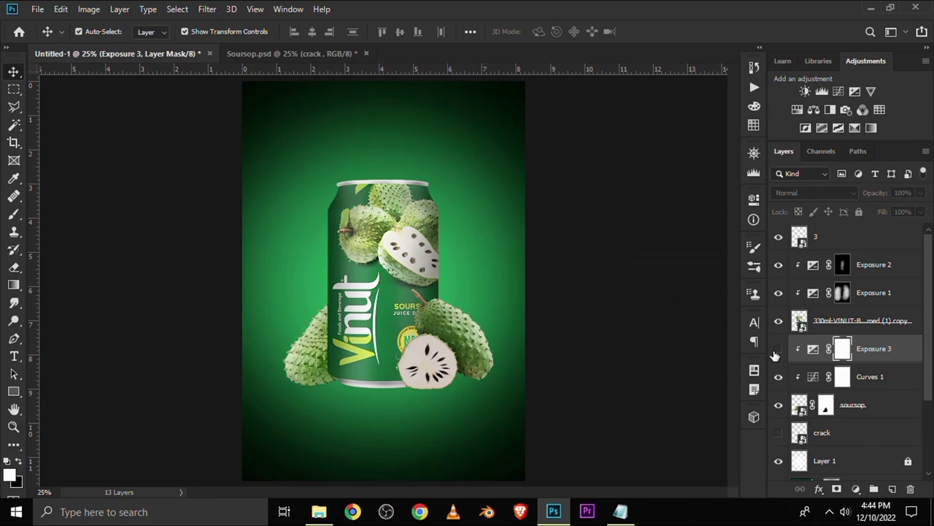
pyautogui.hotkey('ctrl', 'i')
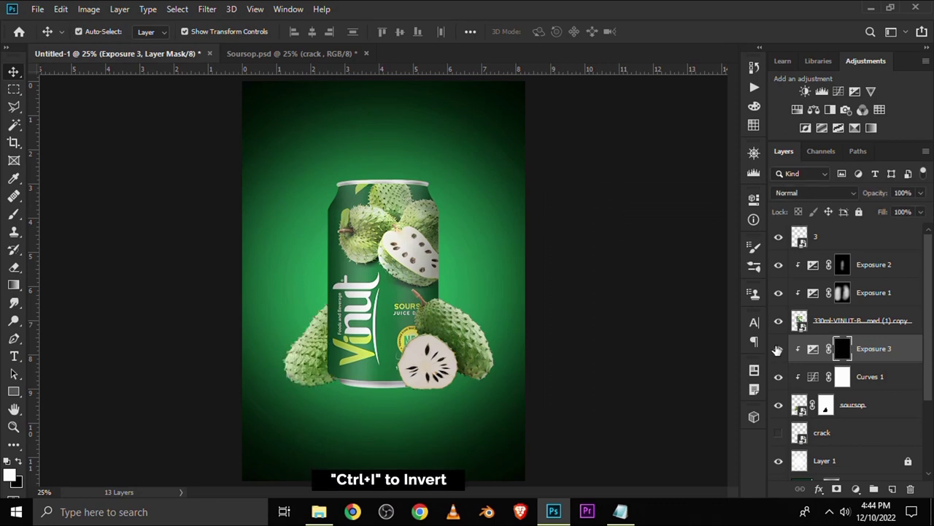
# Step: Paint Exposure 3 in with a white brush at 31% near the can's lower left
pyautogui.click(14, 213)
pyautogui.click(63, 211)
pyautogui.click(313, 32)
pyautogui.moveTo(320, 46); pyautogui.dragTo(330, 46)
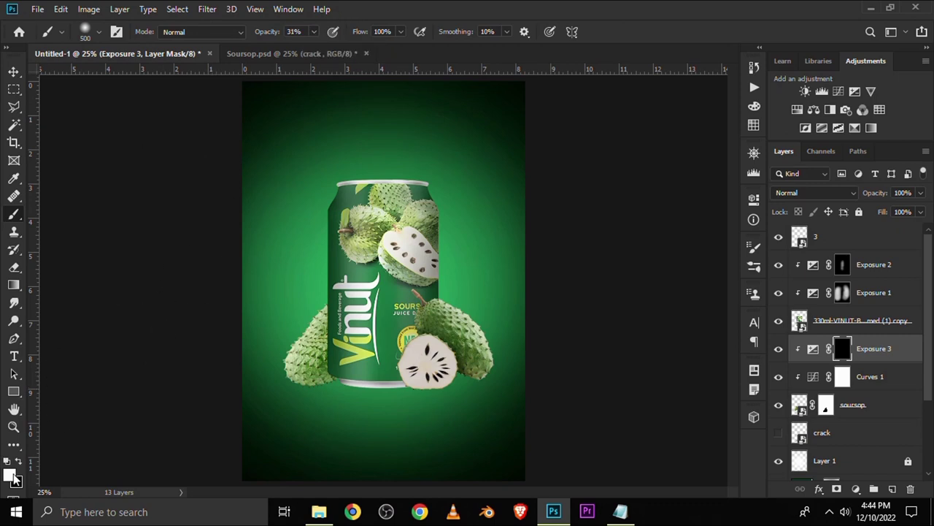
pyautogui.click(13, 476)
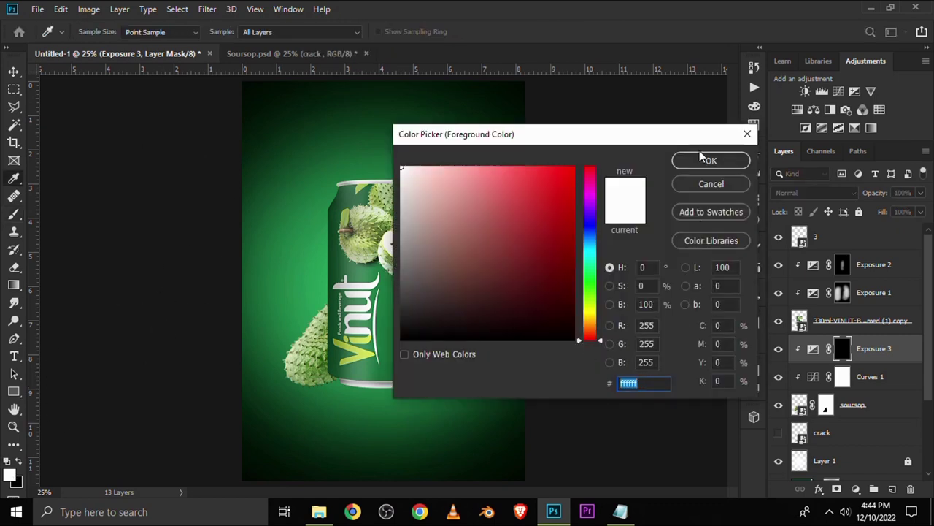
pyautogui.click(705, 159)
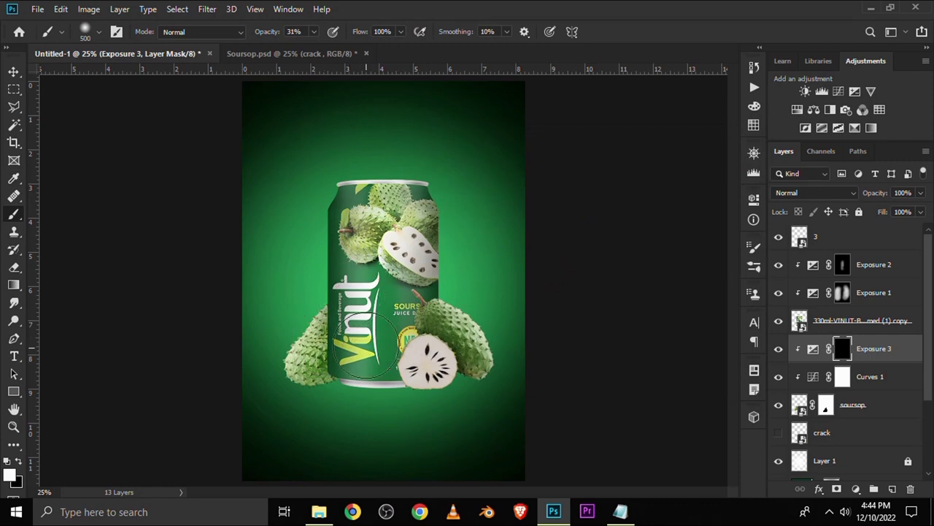
pyautogui.moveTo(361, 350); pyautogui.dragTo(358, 373)
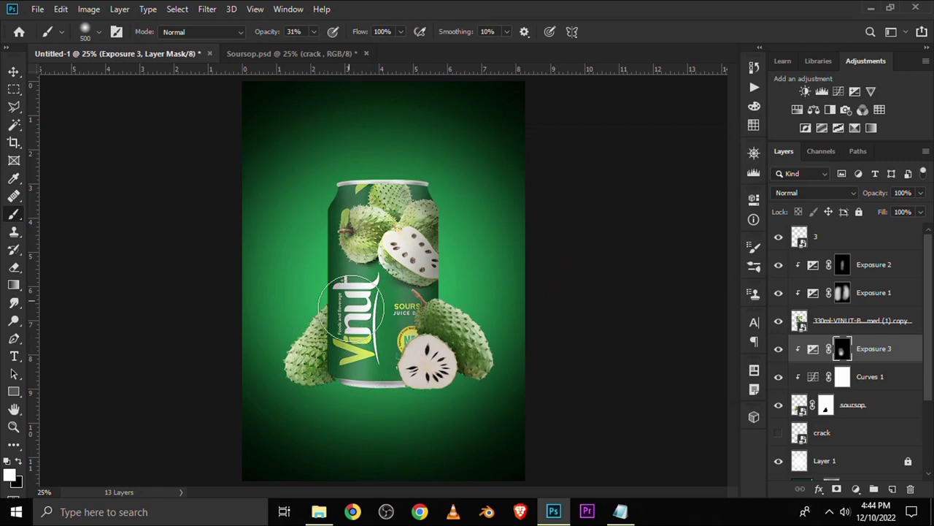
pyautogui.click(778, 348)
pyautogui.click(13, 71)
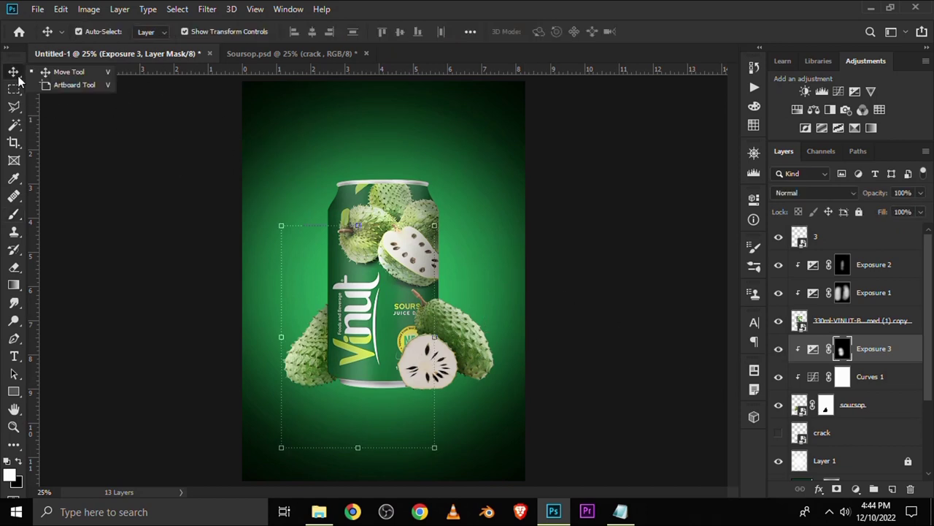
pyautogui.click(194, 292)
# Step: Clip a Curves 2 adjustment to layer 3 with a two-point curve slightly darkening the soursop slice
pyautogui.click(451, 365)
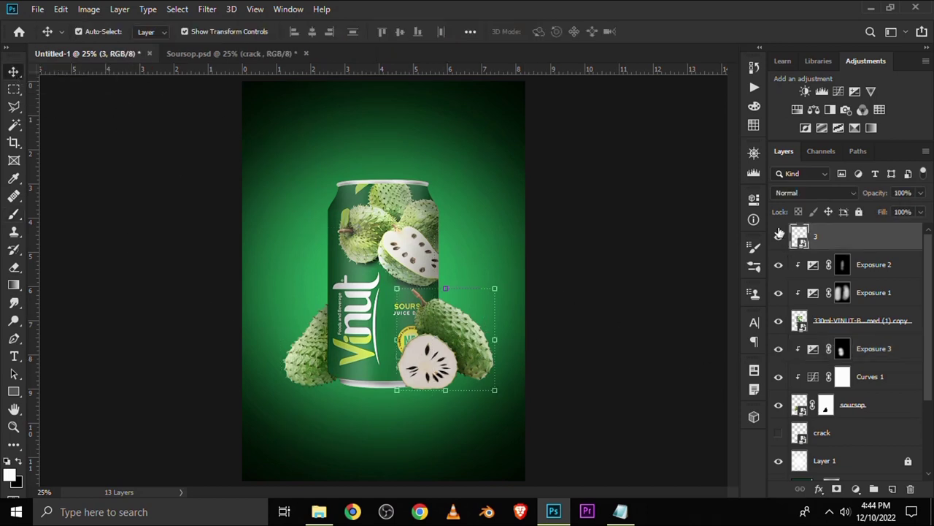
pyautogui.click(778, 237)
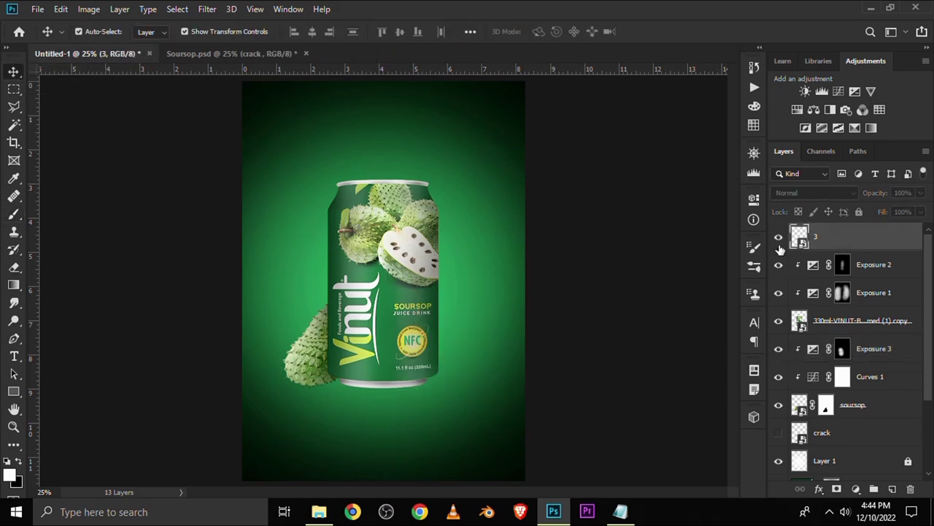
pyautogui.click(857, 488)
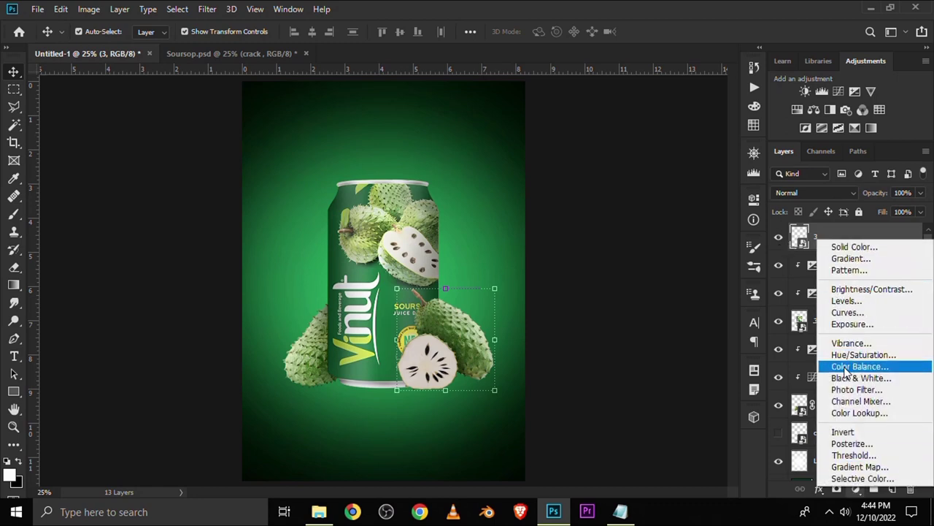
pyautogui.click(847, 312)
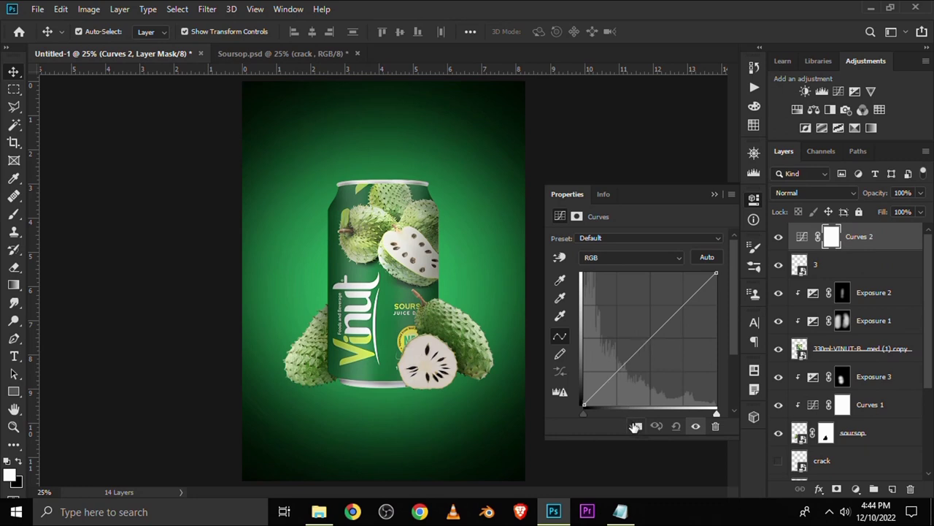
pyautogui.click(636, 427)
pyautogui.click(616, 381)
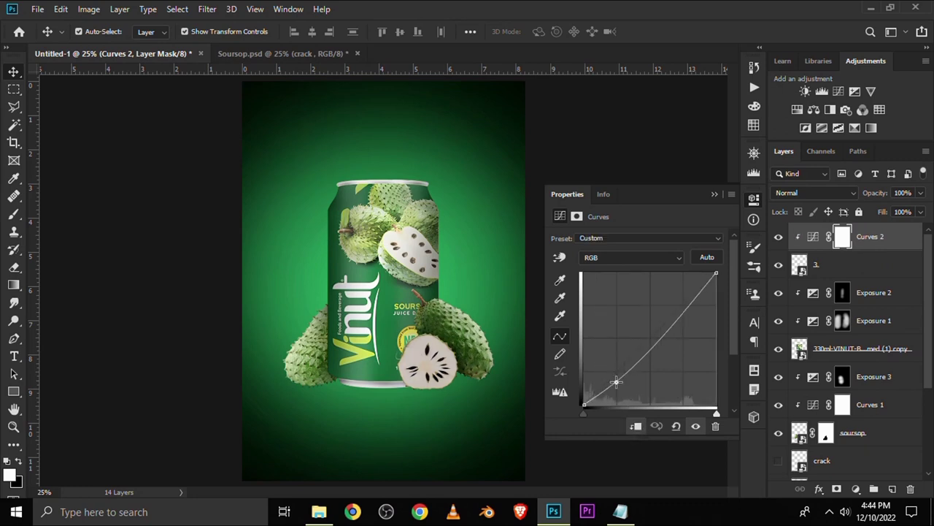
pyautogui.moveTo(616, 382); pyautogui.dragTo(613, 382)
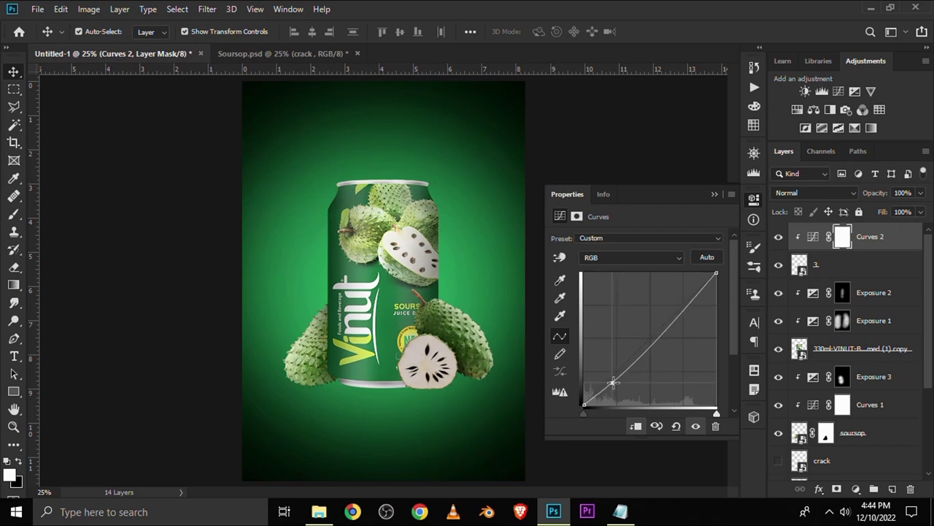
pyautogui.moveTo(659, 340); pyautogui.dragTo(658, 333)
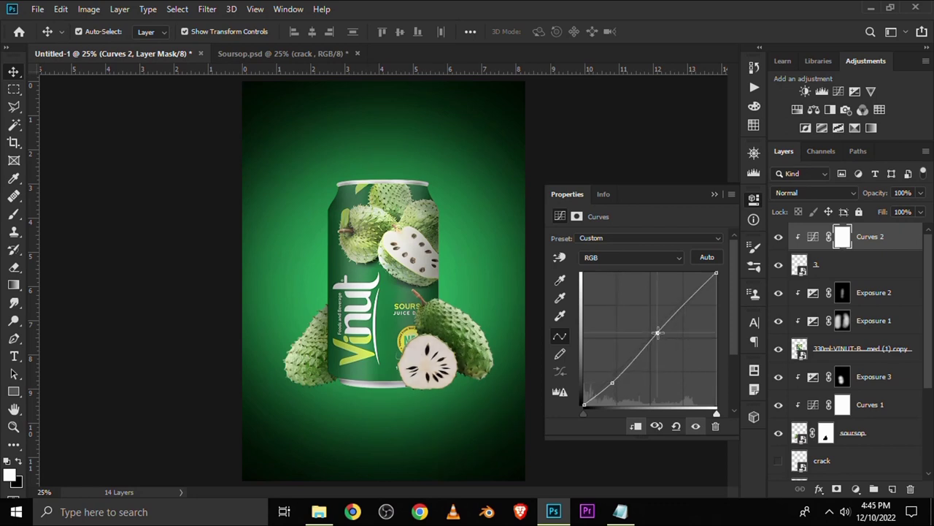
pyautogui.click(693, 426)
pyautogui.click(714, 194)
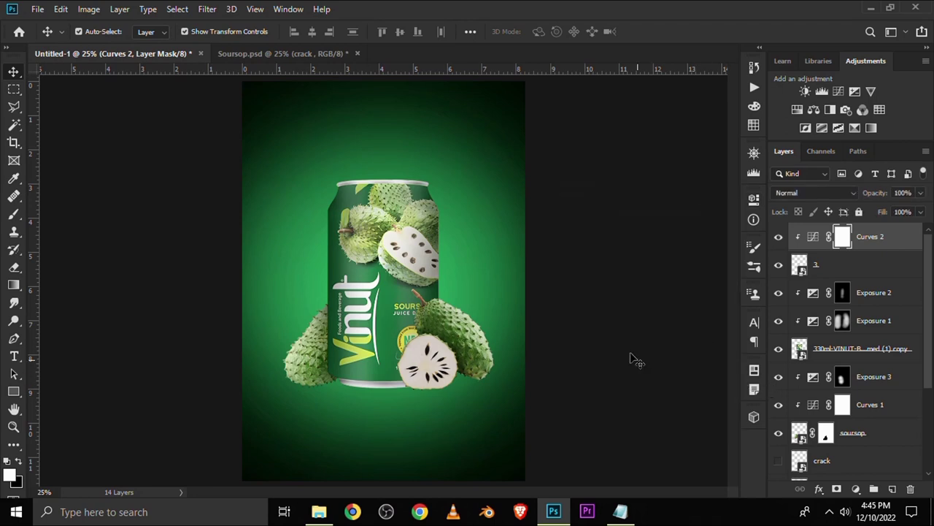
pyautogui.click(619, 390)
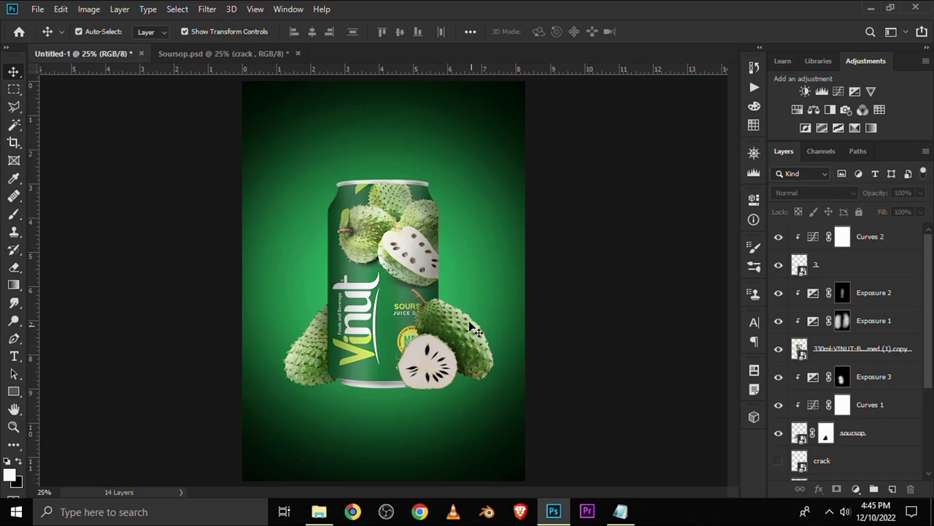
# Step: Add an Exposure 4 adjustment of about -3 on the can and invert its mask to black
pyautogui.click(394, 278)
pyautogui.click(778, 349)
pyautogui.click(862, 350)
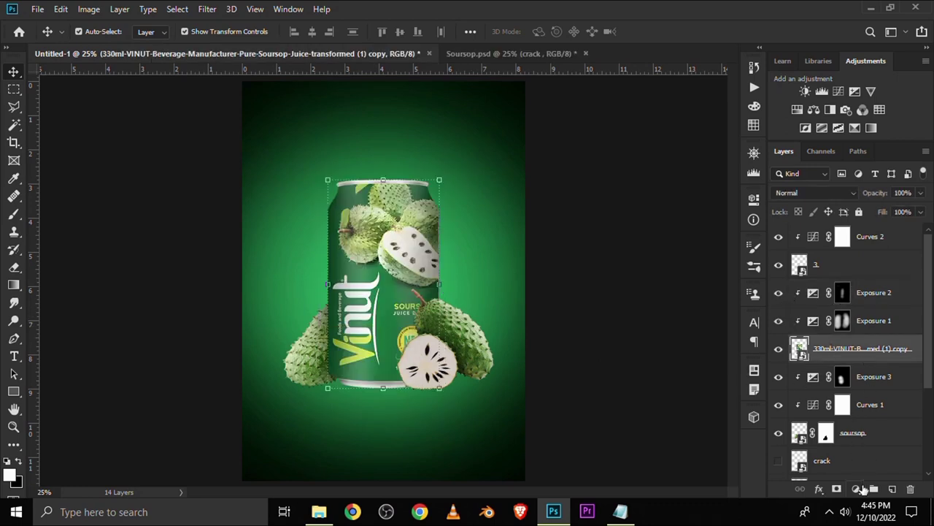
pyautogui.click(860, 487)
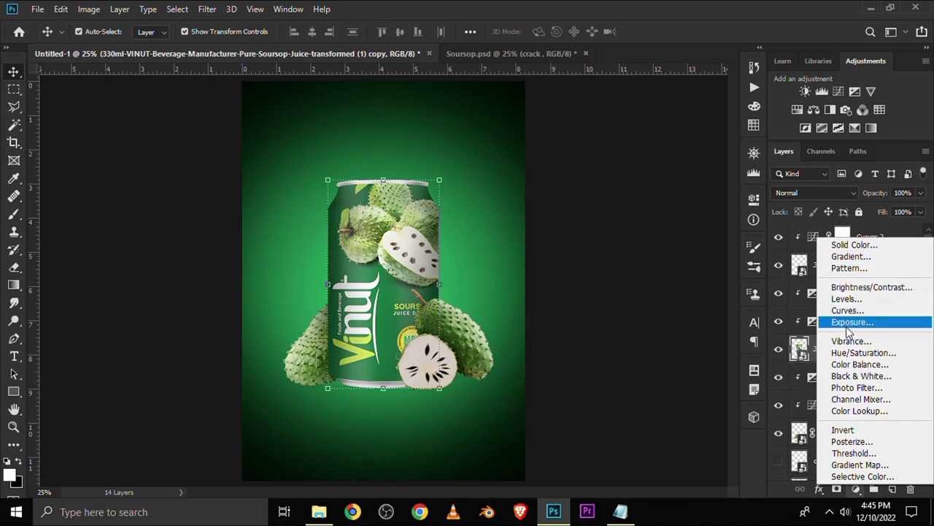
pyautogui.click(847, 325)
pyautogui.moveTo(635, 273); pyautogui.dragTo(582, 272)
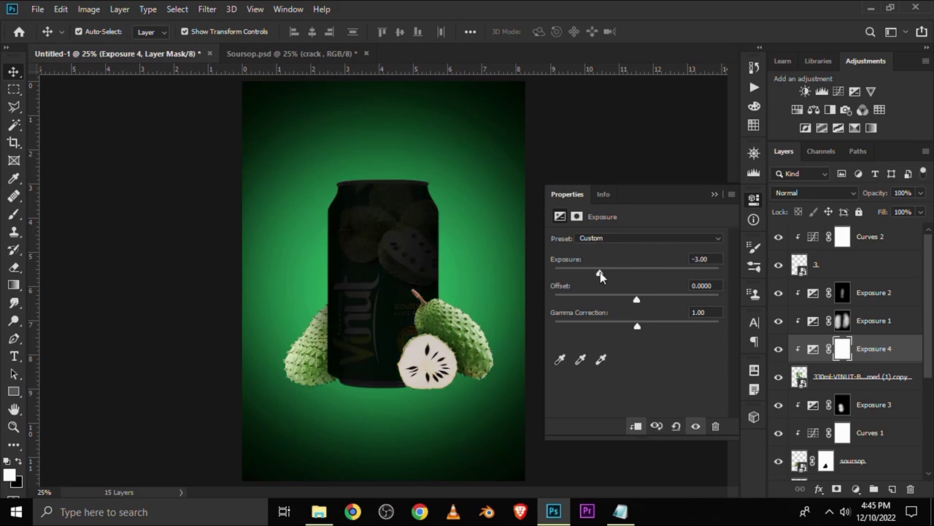
pyautogui.moveTo(601, 278); pyautogui.dragTo(595, 276)
pyautogui.click(714, 194)
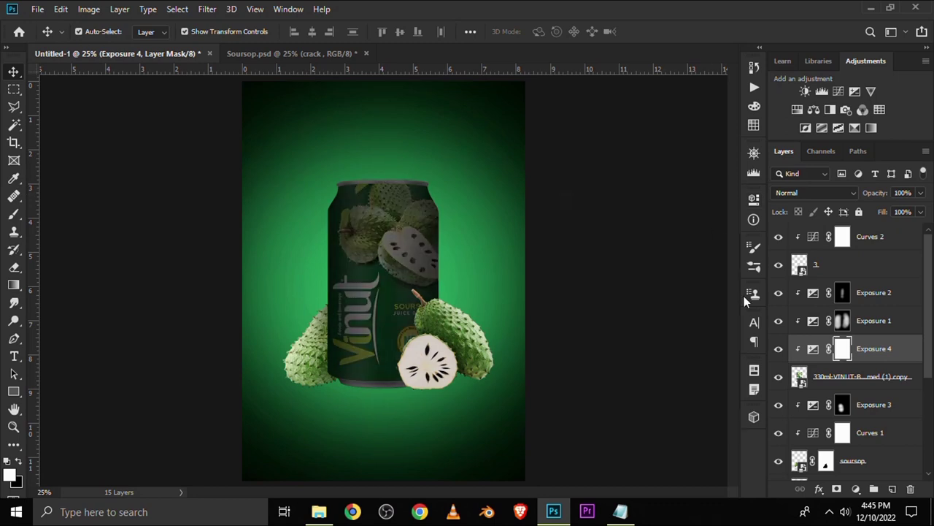
pyautogui.click(778, 350)
pyautogui.hotkey('ctrl', 'i')
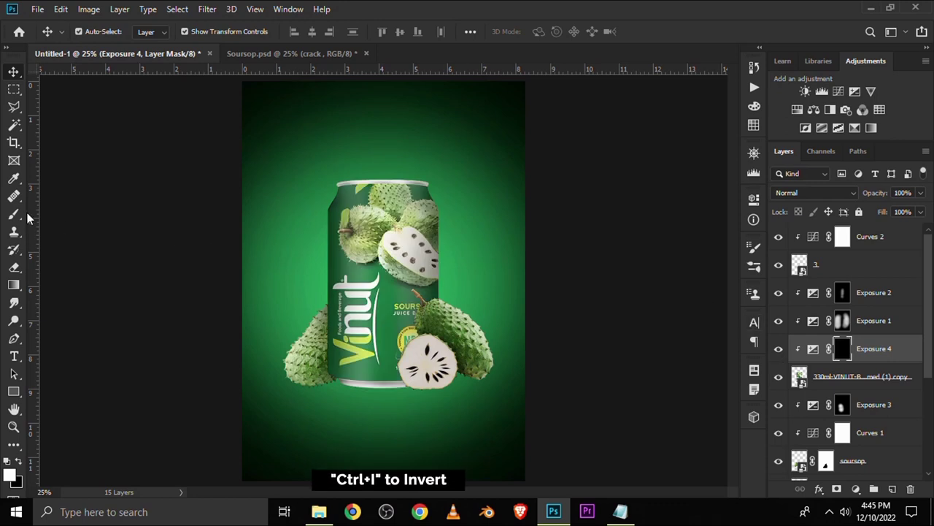
# Step: Paint soft shadows with a white brush at 38% near the can's top edge and lower fruits
pyautogui.click(14, 213)
pyautogui.click(58, 211)
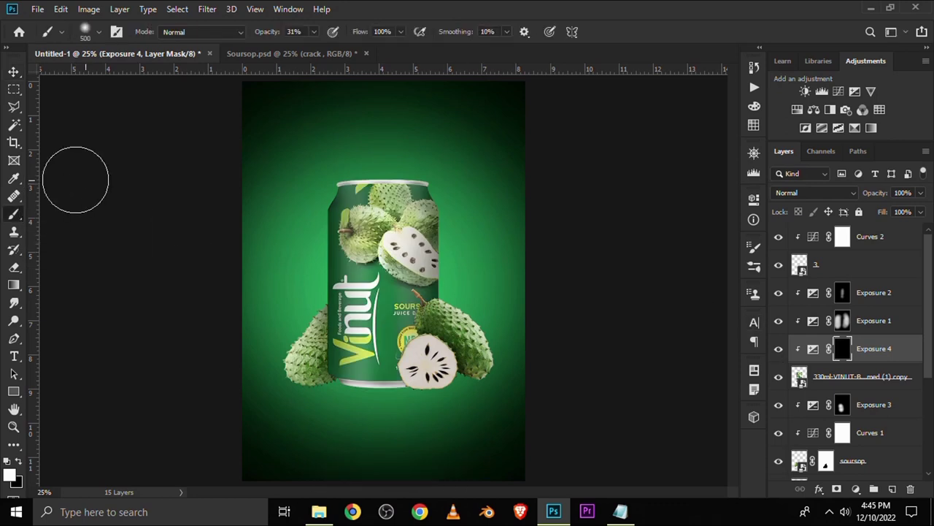
pyautogui.click(313, 32)
pyautogui.click(319, 49)
pyautogui.click(12, 478)
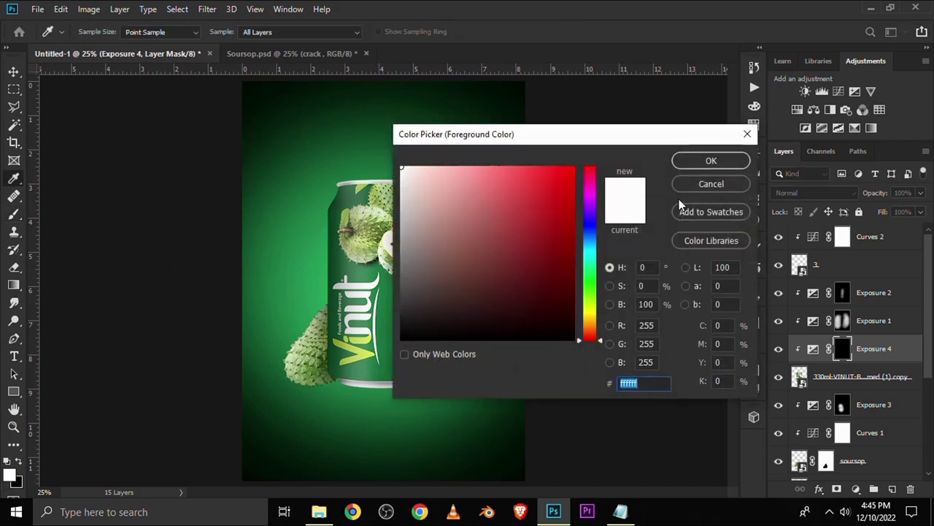
pyautogui.click(688, 161)
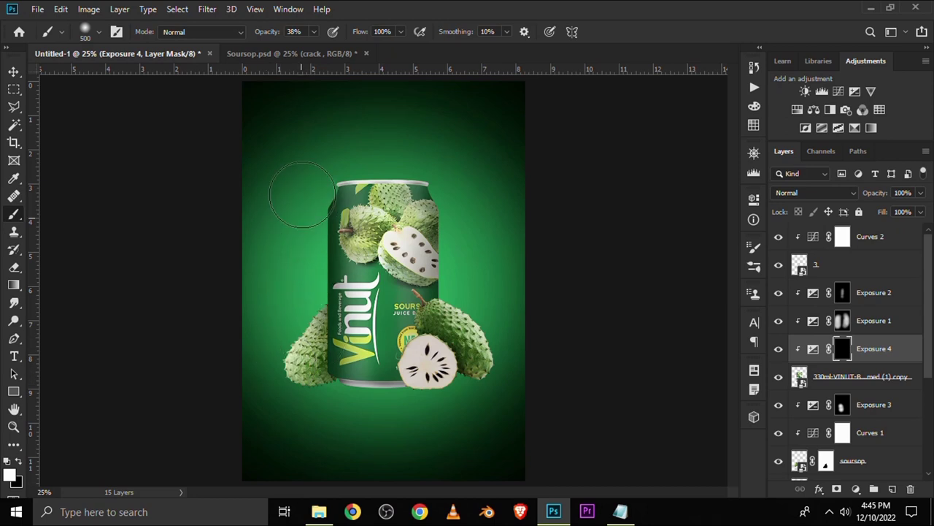
pyautogui.moveTo(437, 197); pyautogui.dragTo(460, 248)
pyautogui.moveTo(466, 378); pyautogui.dragTo(423, 417)
pyautogui.moveTo(296, 417)
pyautogui.mouseDown()
pyautogui.moveTo(255, 389)
pyautogui.moveTo(308, 394)
pyautogui.mouseUp()
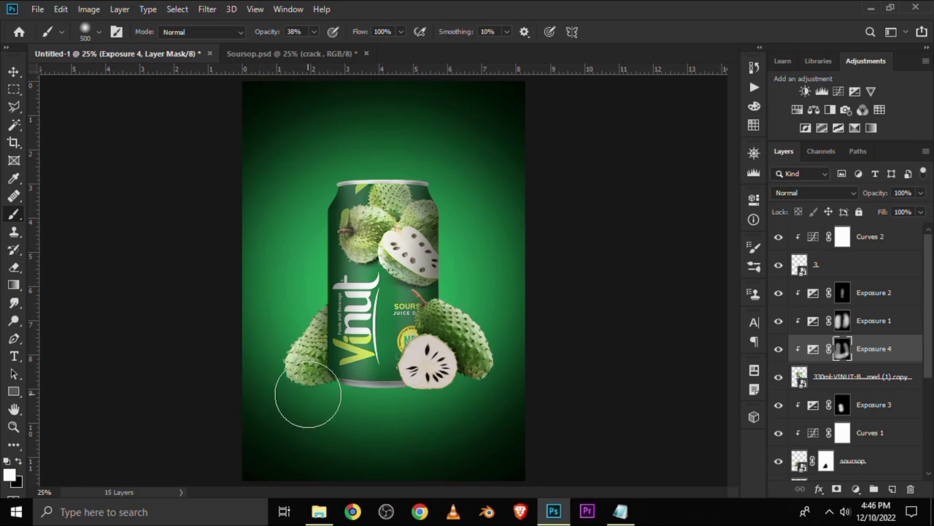
pyautogui.click(13, 71)
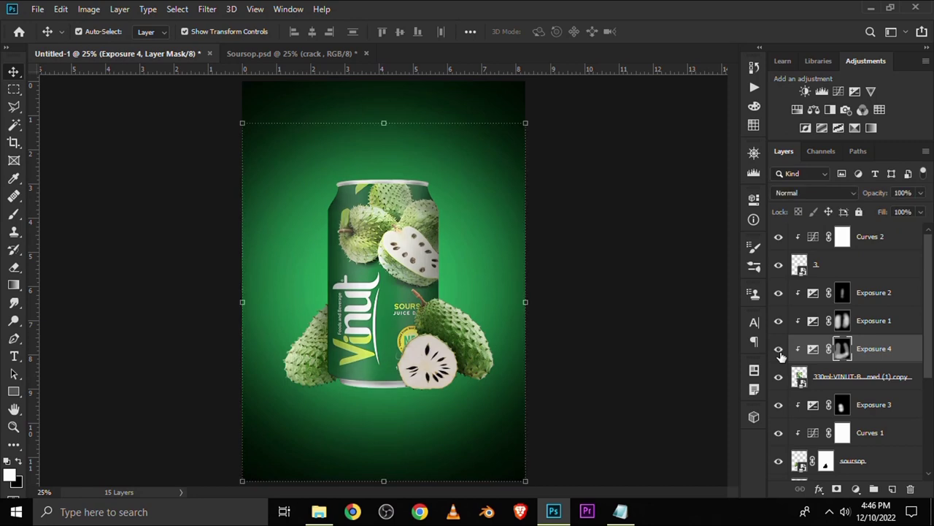
pyautogui.click(627, 327)
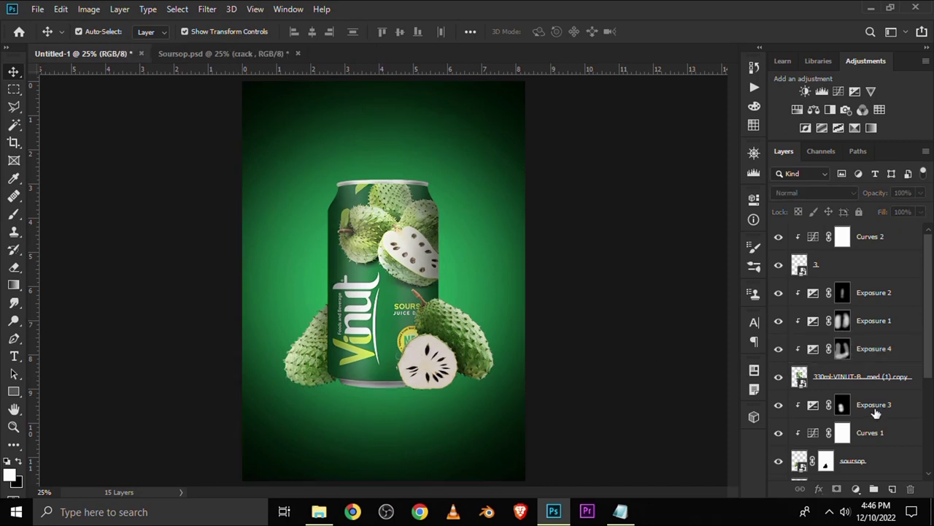
# Step: Create an empty Layer 2 above the crack layer and choose the soft Brush tool
pyautogui.scroll(-2, 876, 413)
pyautogui.scroll(-3, 876, 412)
pyautogui.scroll(1, 846, 401)
pyautogui.click(842, 394)
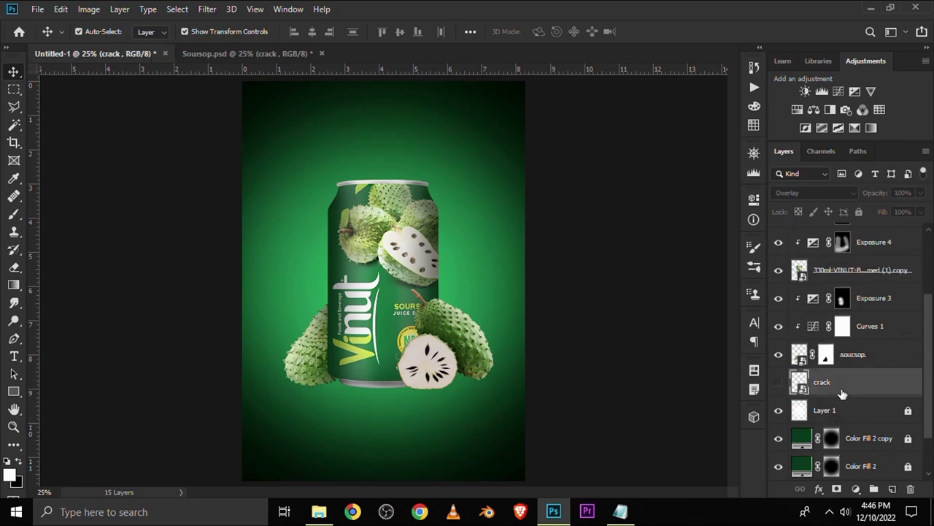
pyautogui.click(778, 354)
pyautogui.click(892, 489)
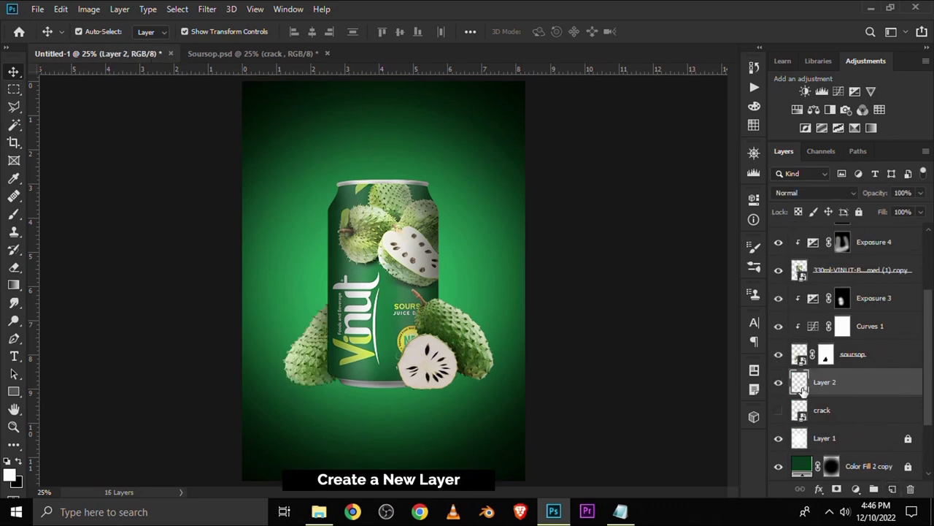
pyautogui.click(14, 214)
pyautogui.click(46, 213)
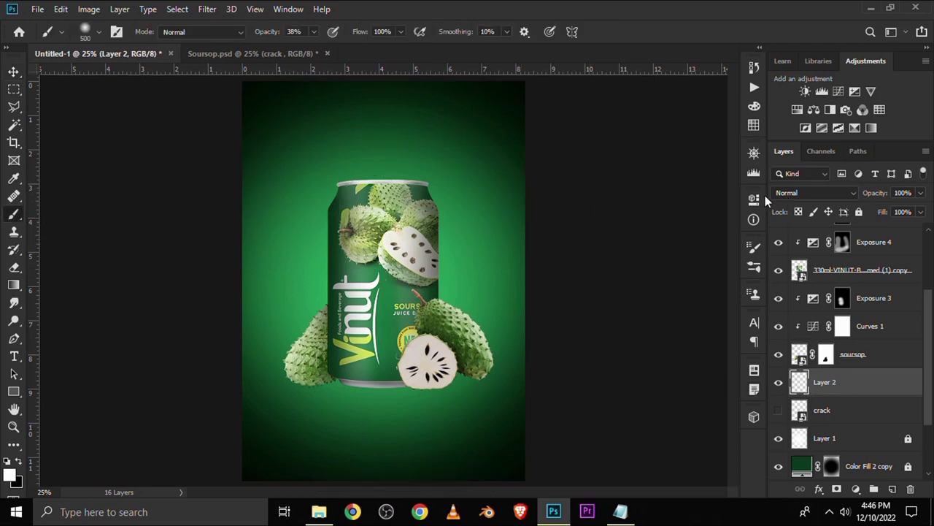
# Step: Flatten the 500 px soft brush to 12% roundness and raise its opacity to 100%
pyautogui.click(754, 250)
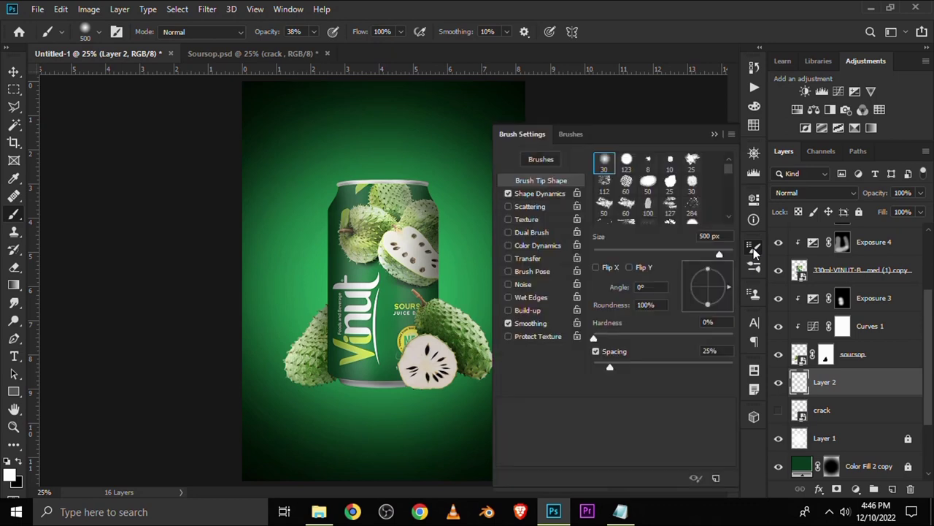
pyautogui.click(646, 304)
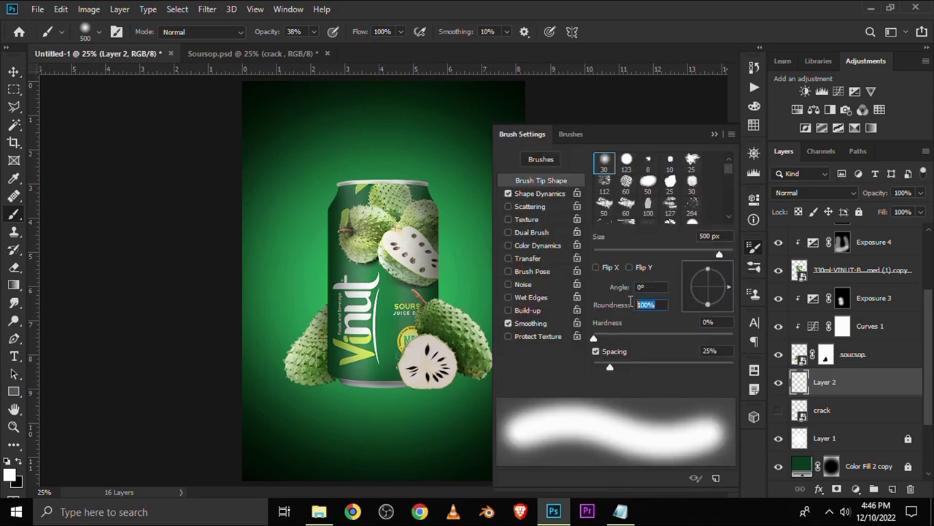
pyautogui.write('9')
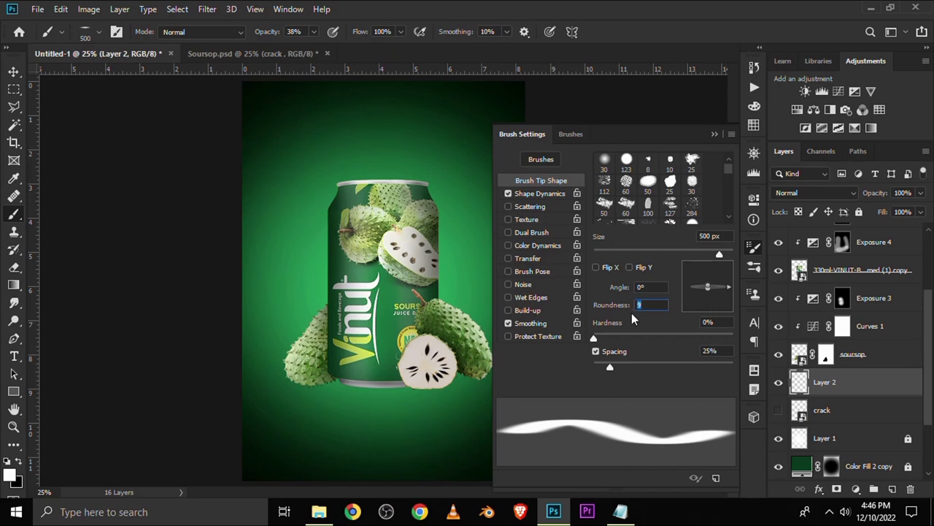
pyautogui.write('12')
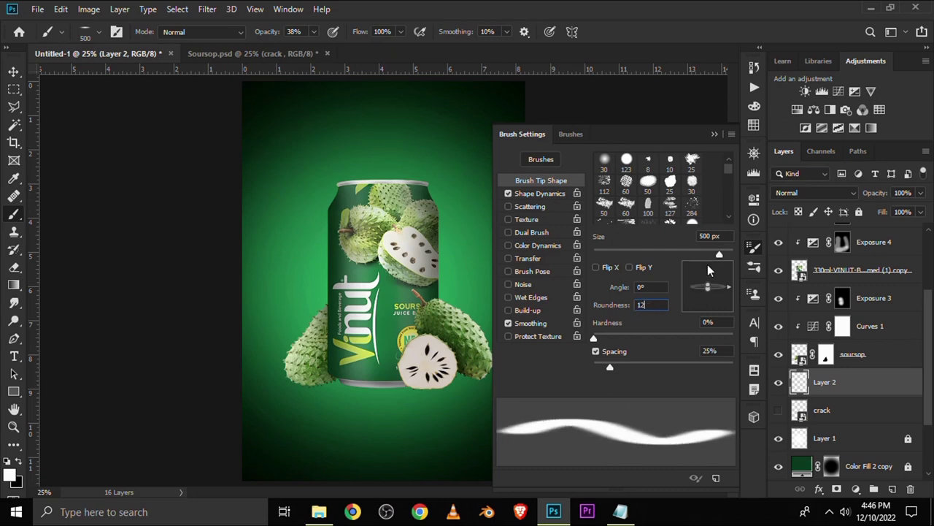
pyautogui.click(711, 137)
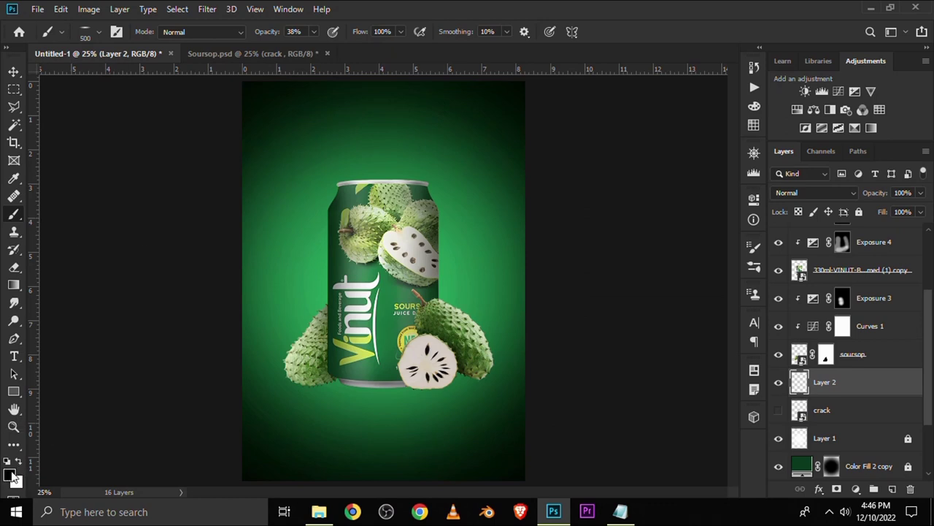
pyautogui.click(314, 31)
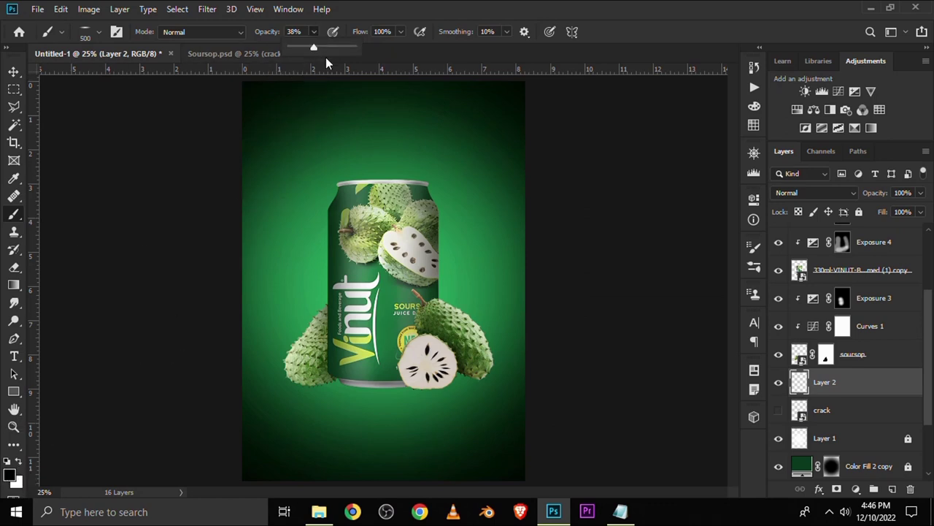
pyautogui.moveTo(314, 47); pyautogui.dragTo(358, 47)
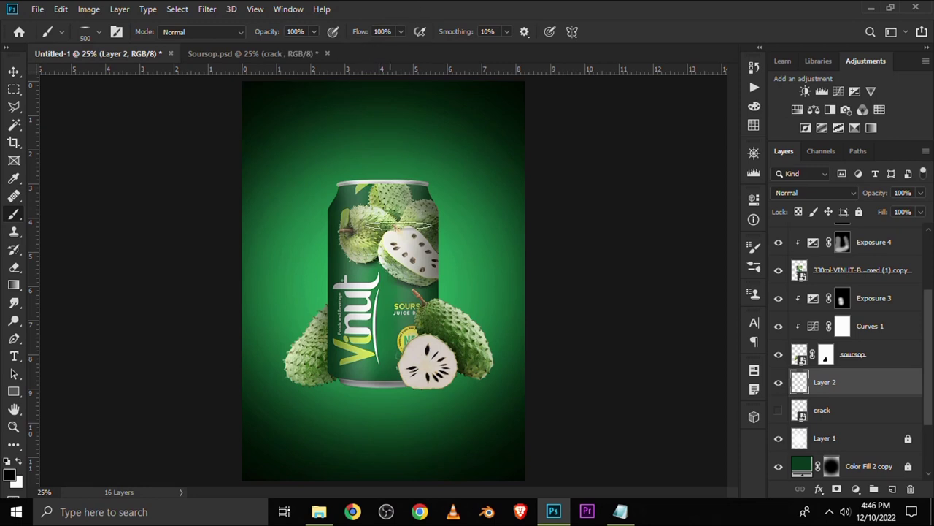
# Step: Paint a 500 px soft shadow under the left soursop on new Layer 3 at 65% opacity
pyautogui.press(']')
pyautogui.press(']')
pyautogui.press(']')
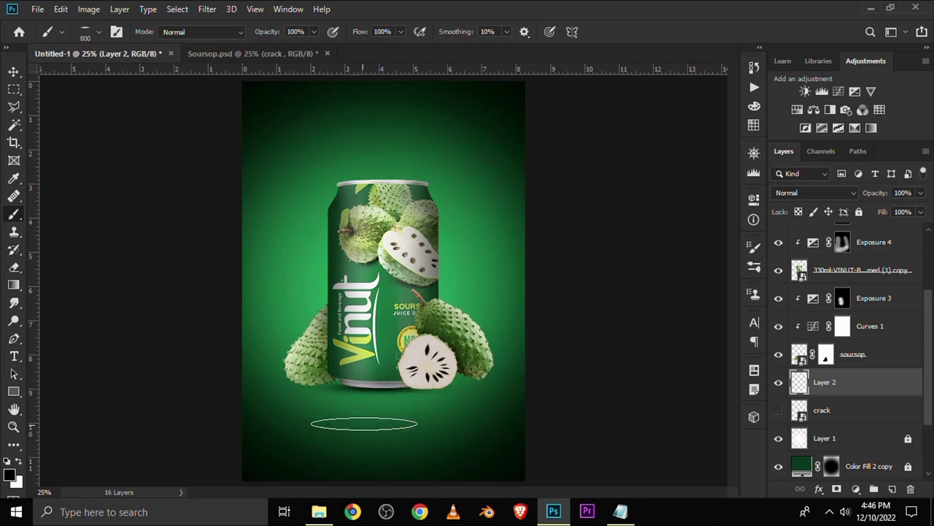
pyautogui.scroll(1, 371, 400)
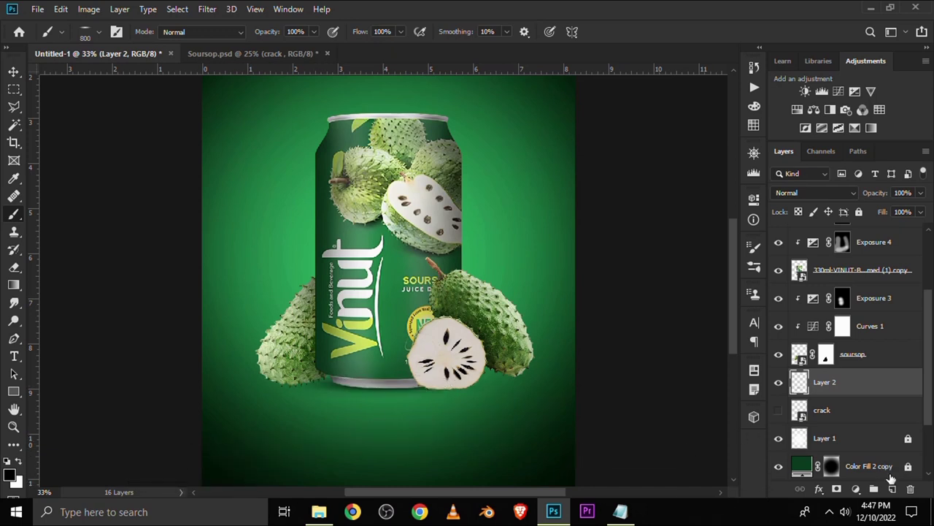
pyautogui.click(892, 489)
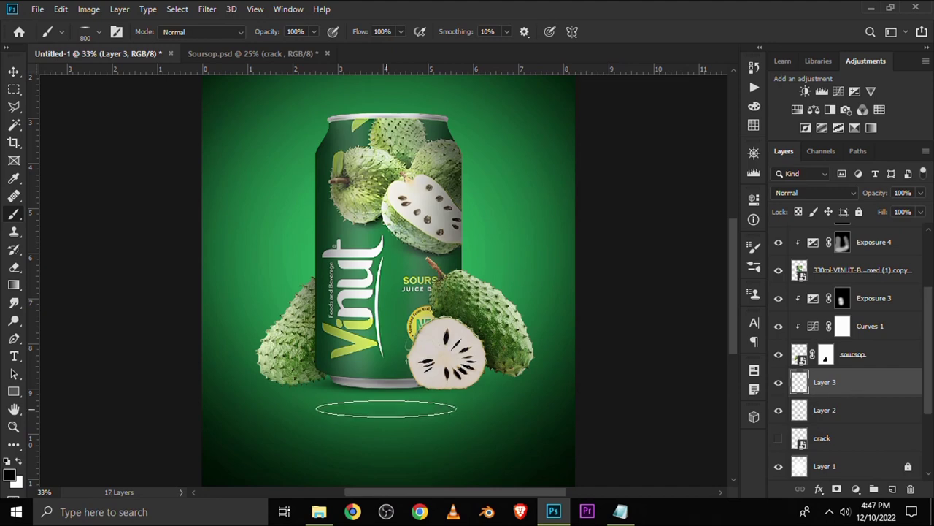
pyautogui.press('[')
pyautogui.press('[')
pyautogui.press('[')
pyautogui.press('[')
pyautogui.press('[')
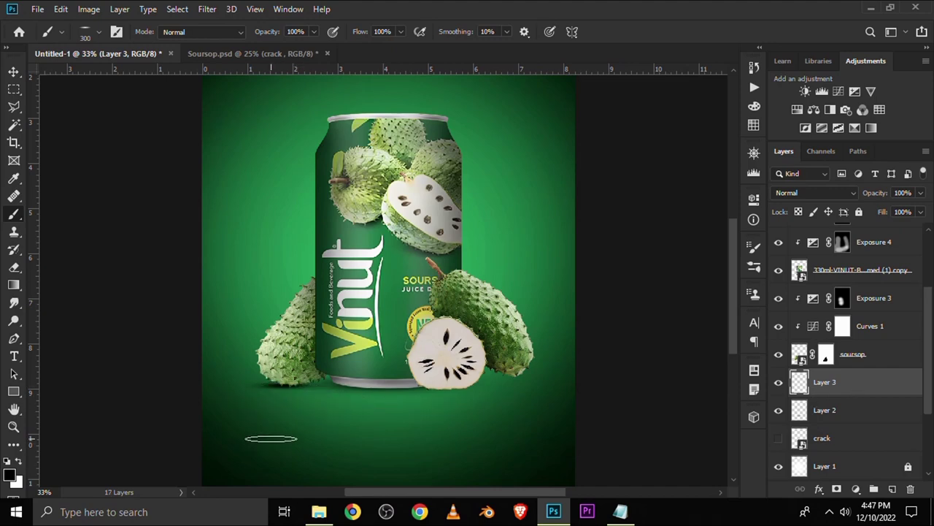
pyautogui.scroll(2, 270, 438)
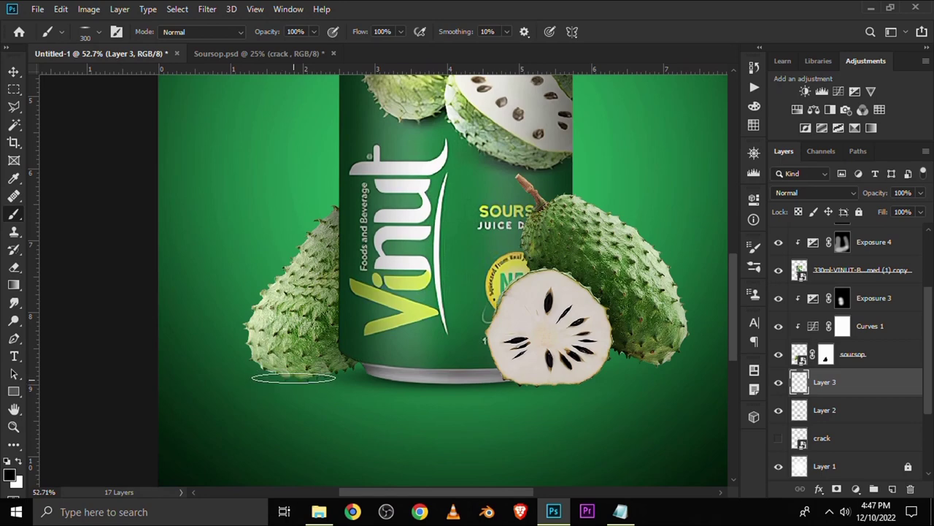
pyautogui.moveTo(289, 380); pyautogui.dragTo(294, 378)
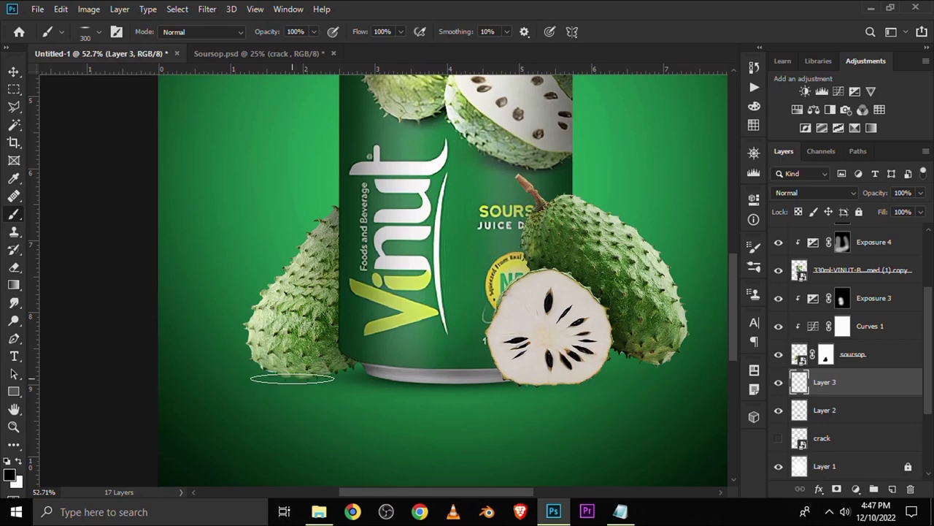
pyautogui.scroll(-2, 482, 434)
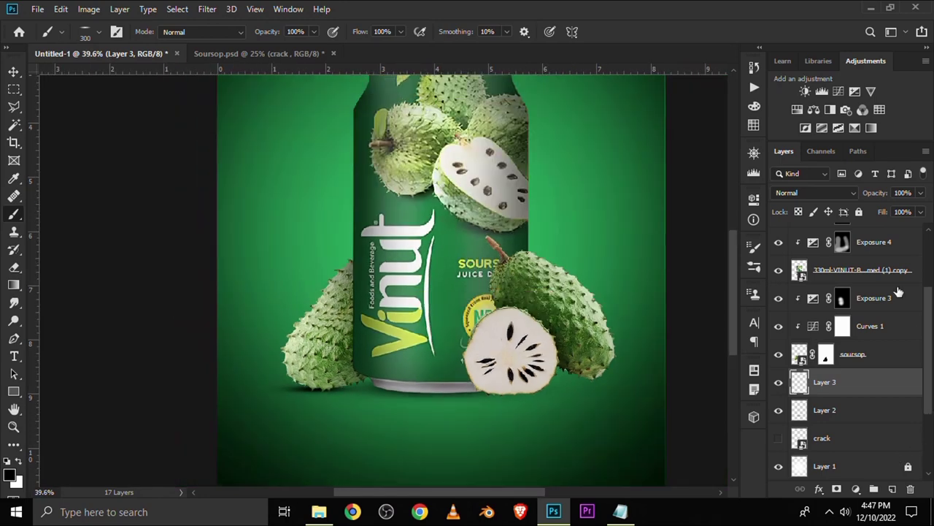
pyautogui.click(921, 193)
pyautogui.moveTo(920, 211); pyautogui.dragTo(900, 211)
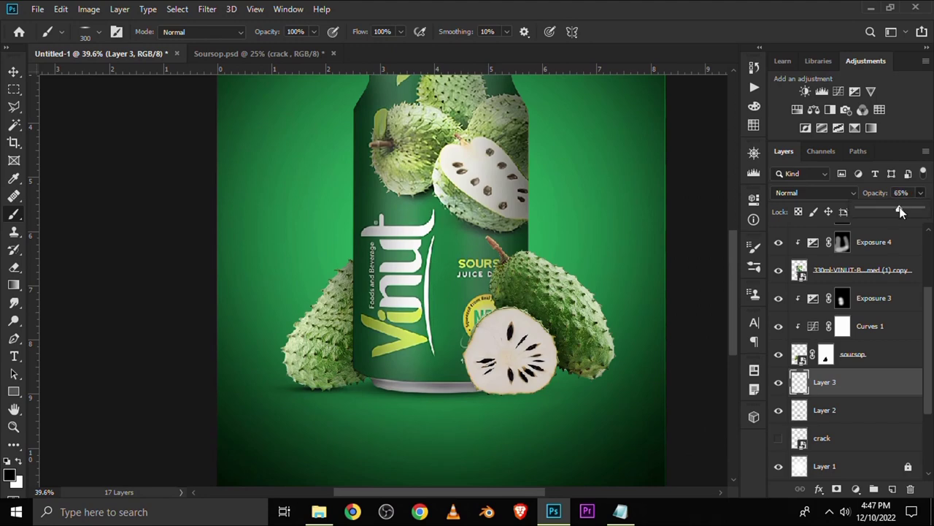
pyautogui.scroll(-1, 453, 427)
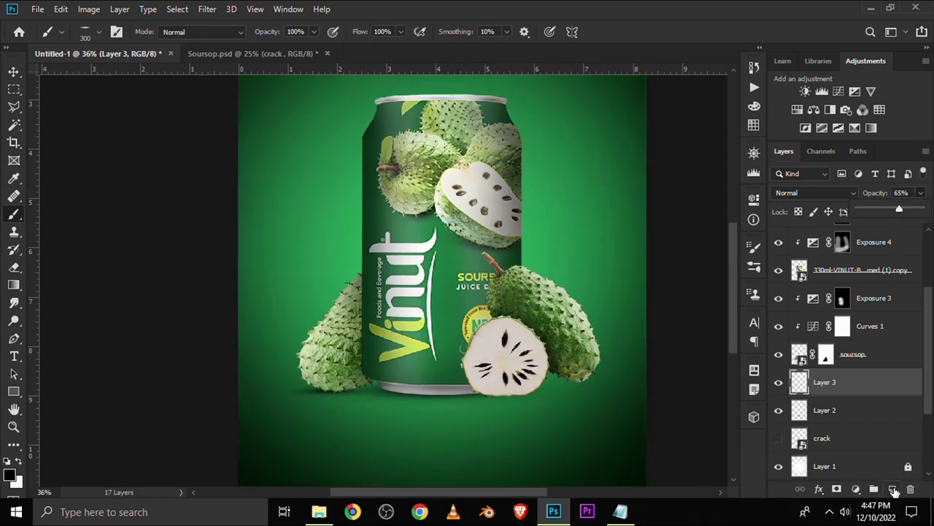
# Step: Paint shadows under the right soursops on new Layer 4, faded to 52% opacity
pyautogui.click(893, 489)
pyautogui.scroll(4, 584, 375)
pyautogui.press('[')
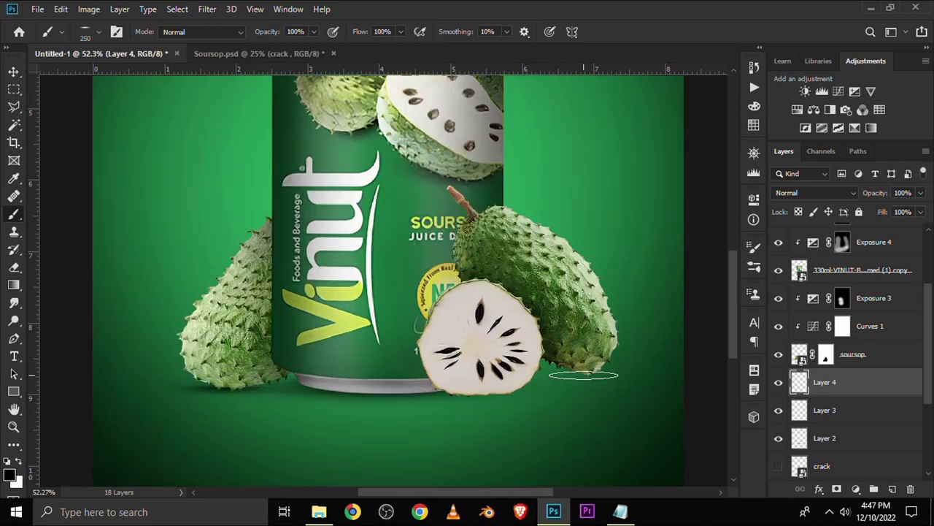
pyautogui.click(583, 375)
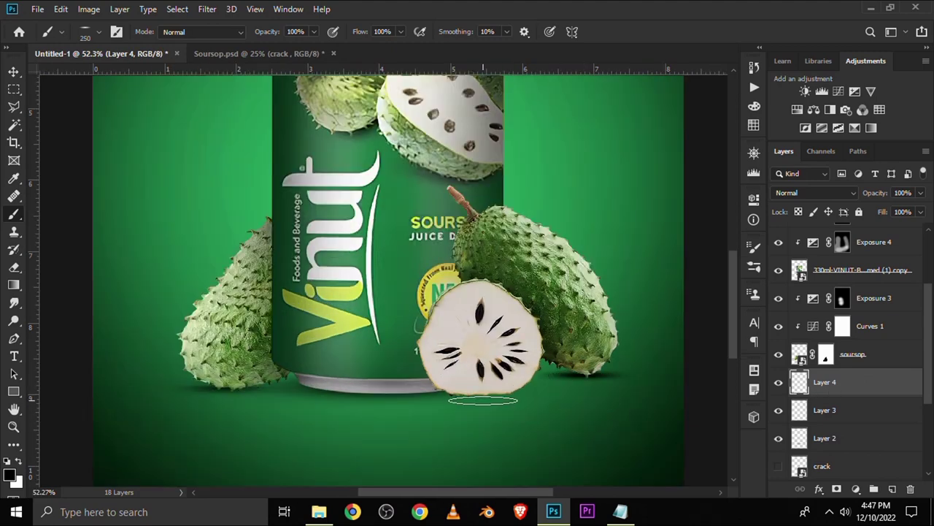
pyautogui.press(']')
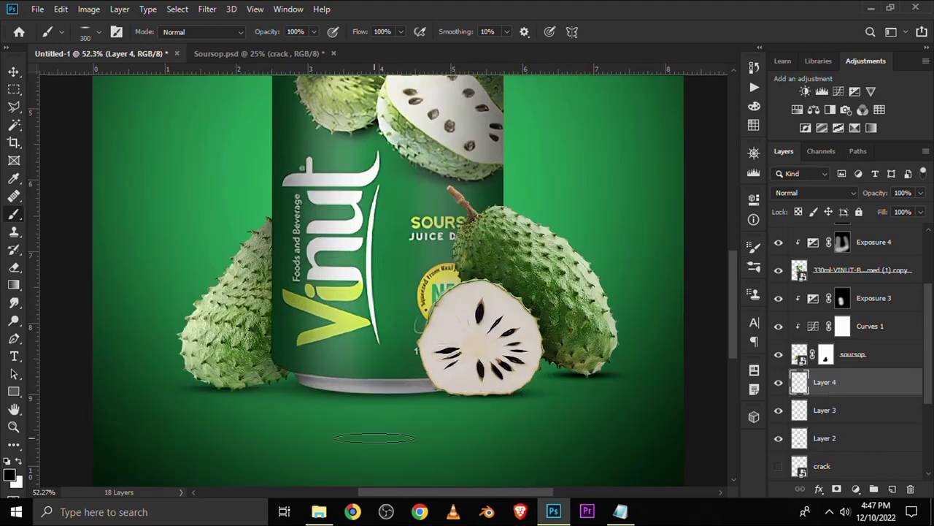
pyautogui.click(921, 194)
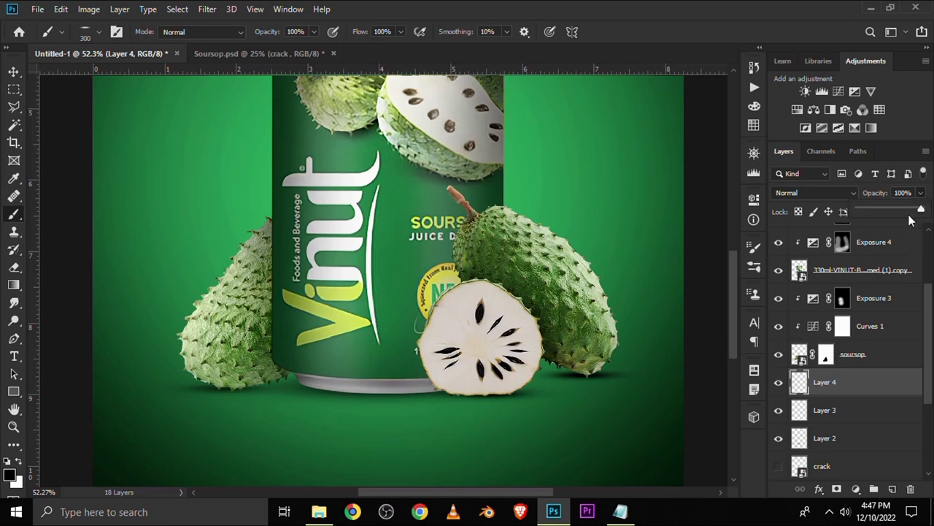
pyautogui.moveTo(909, 216); pyautogui.dragTo(892, 209)
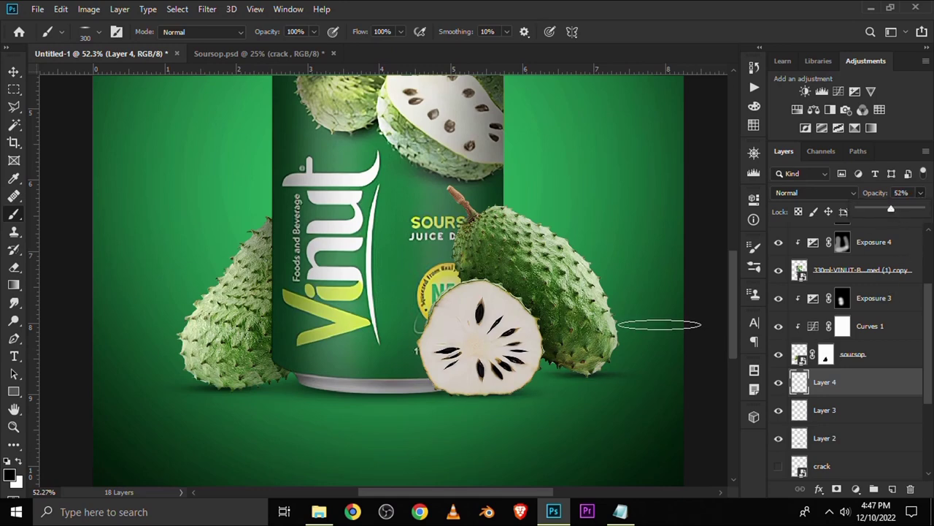
pyautogui.hotkey('ctrl', '0')
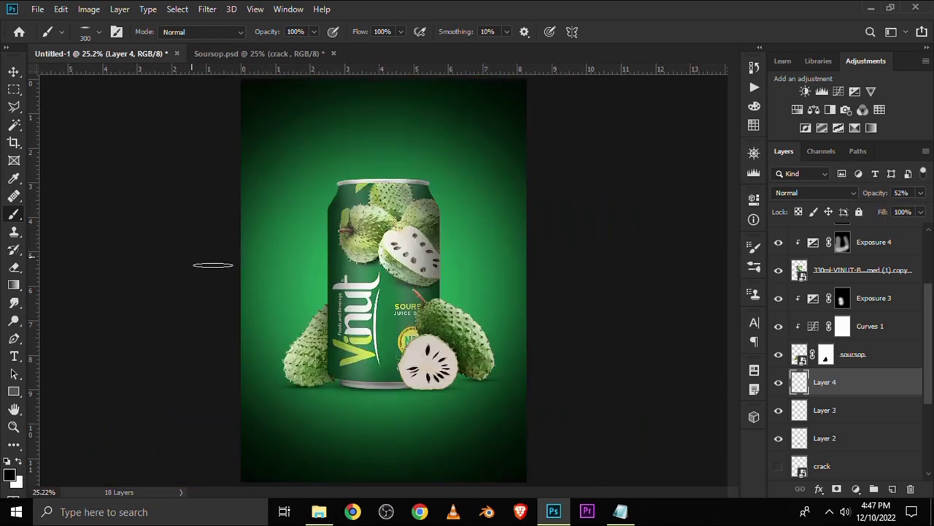
pyautogui.click(11, 71)
pyautogui.click(175, 259)
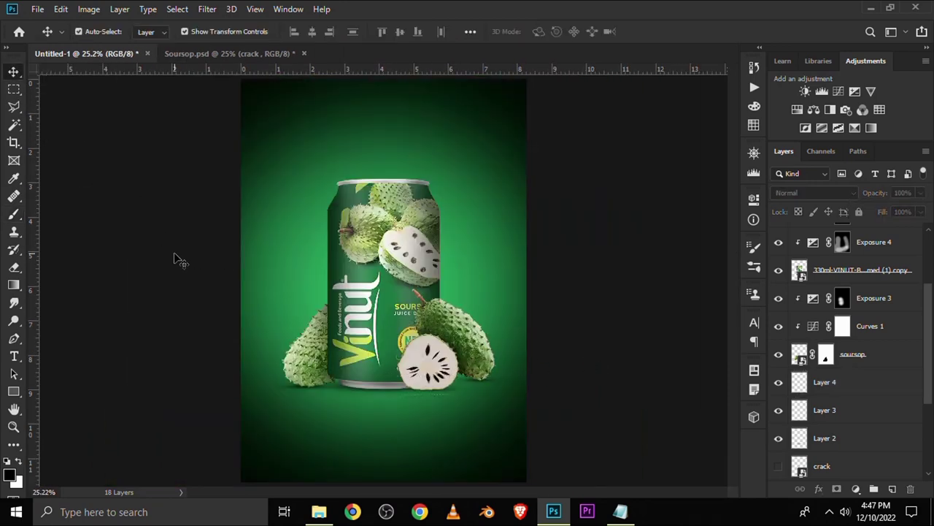
# Step: Drag the LOGO-VINUT (1) layer from Soursop.psd to the top of the Untitled-1 poster
pyautogui.click(194, 52)
pyautogui.click(192, 207)
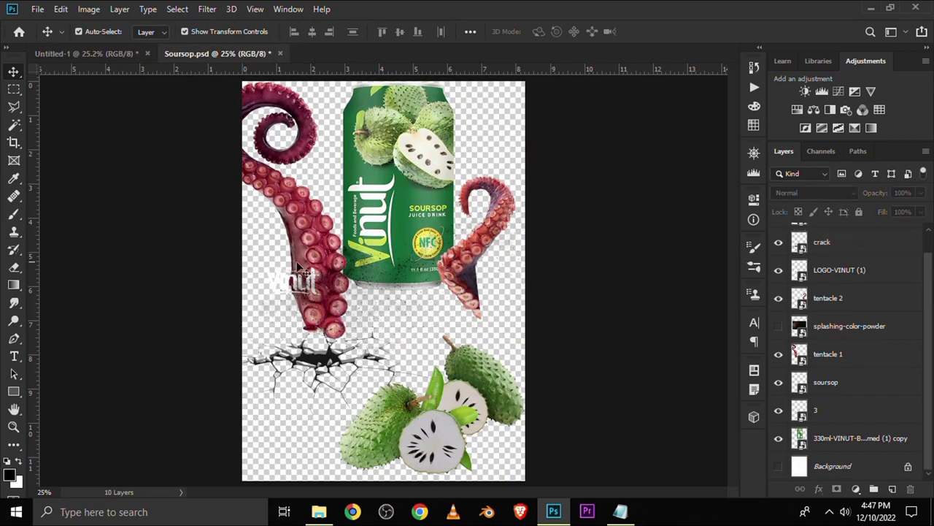
pyautogui.scroll(1, 853, 395)
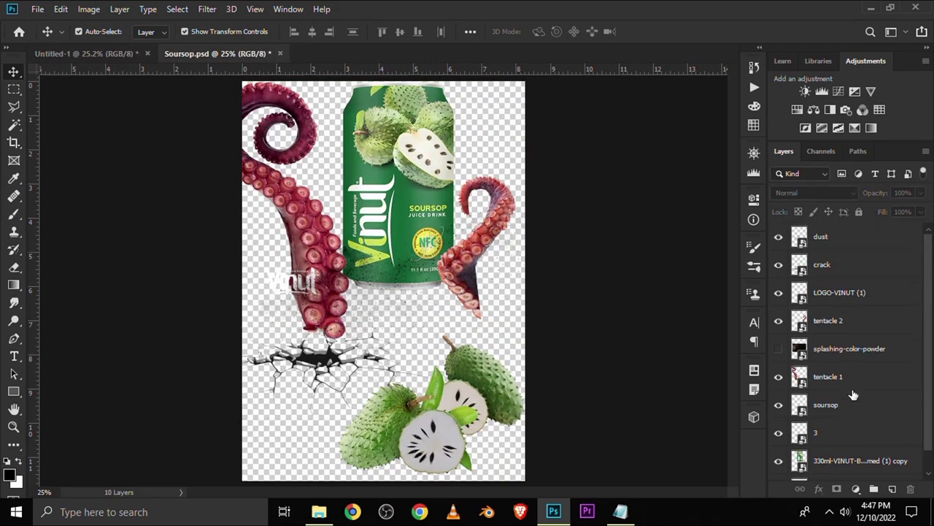
pyautogui.click(850, 302)
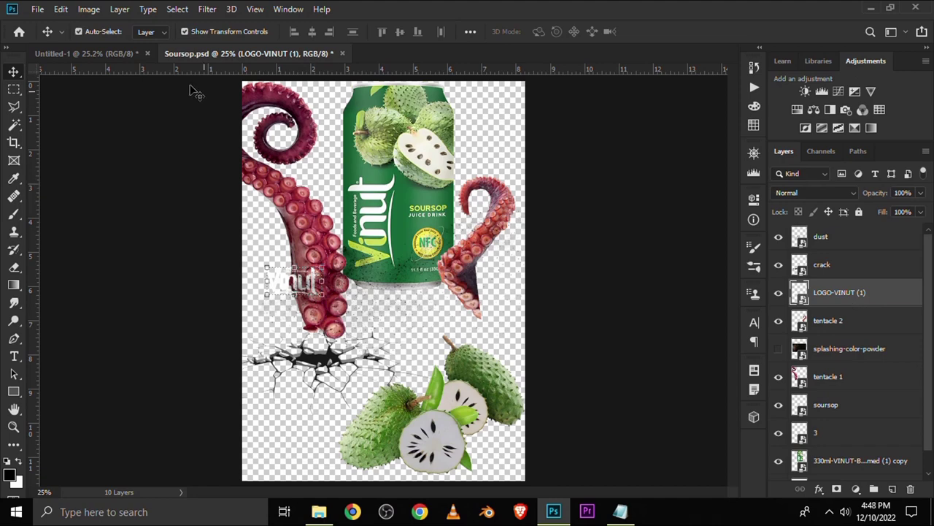
pyautogui.click(98, 54)
pyautogui.moveTo(302, 242)
pyautogui.mouseDown()
pyautogui.moveTo(378, 255)
pyautogui.moveTo(382, 105)
pyautogui.mouseUp()
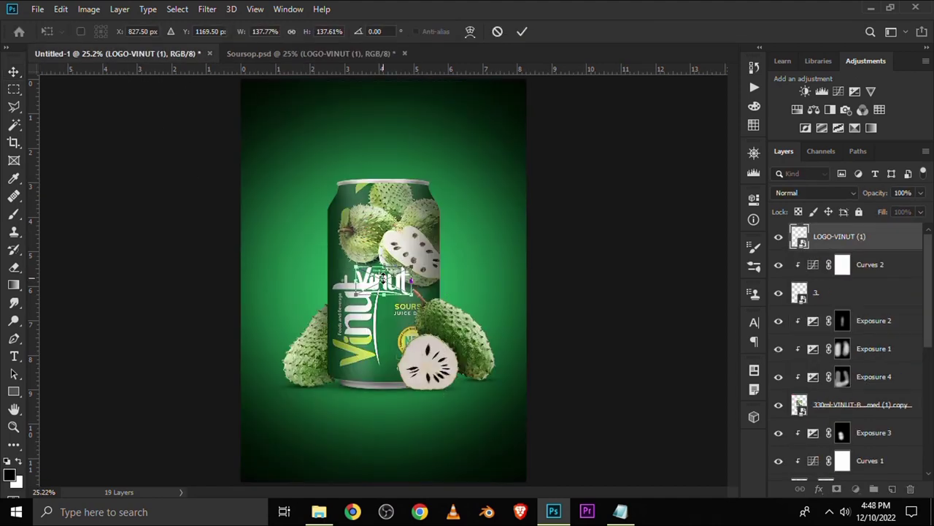
pyautogui.click(583, 255)
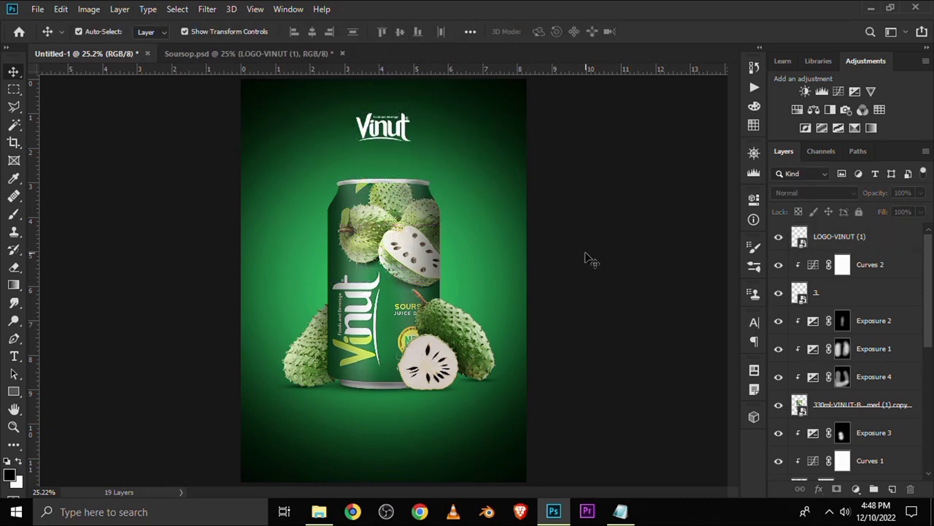
# Step: Deselect the logo layer in Soursop.psd and return to the Untitled-1 poster
pyautogui.click(175, 53)
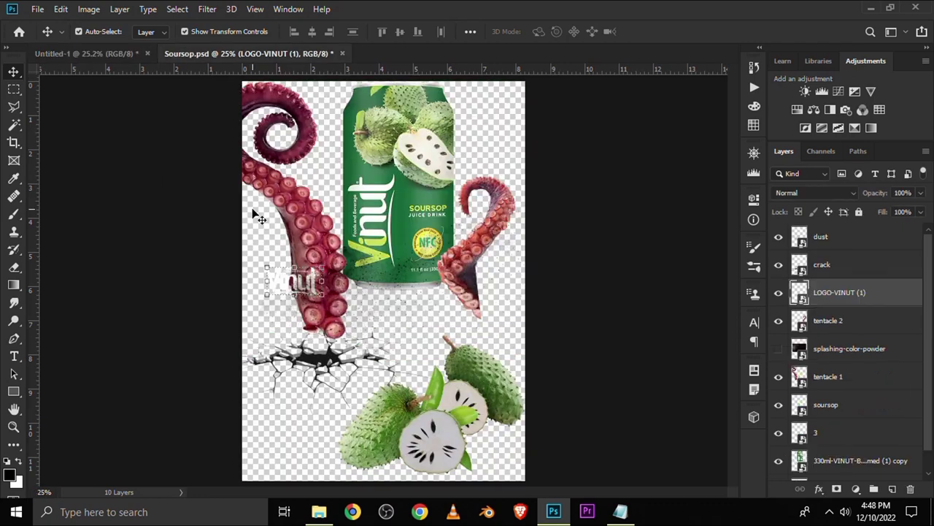
pyautogui.click(570, 336)
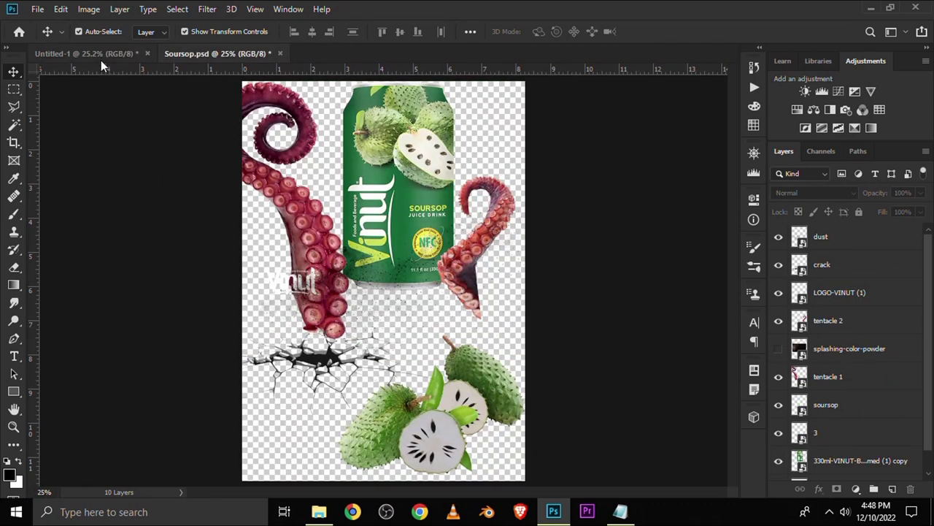
pyautogui.click(101, 55)
pyautogui.scroll(-5, 787, 403)
pyautogui.scroll(-5, 785, 387)
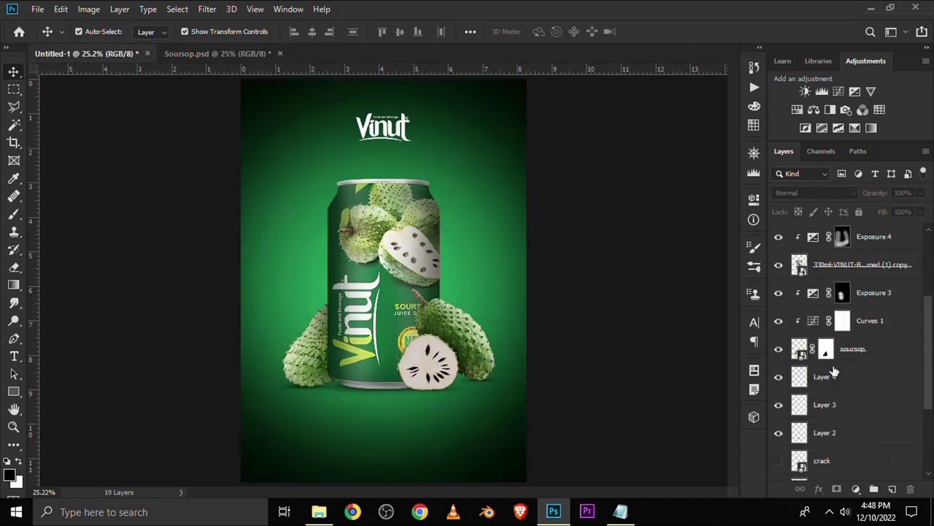
# Step: Show the crack layer and nudge it slightly left, down, then up beneath the can
pyautogui.scroll(-5, 783, 373)
pyautogui.click(778, 326)
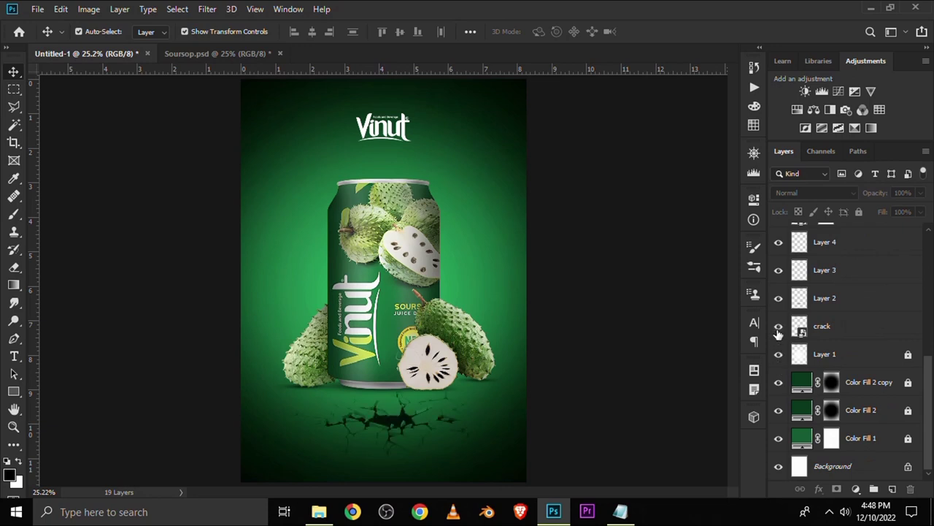
pyautogui.click(832, 334)
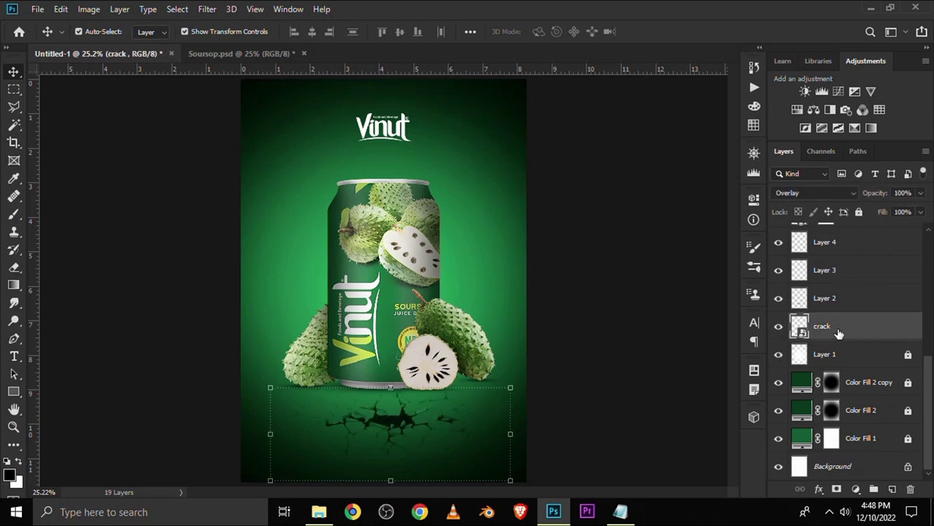
pyautogui.hotkey('ctrl', 't')
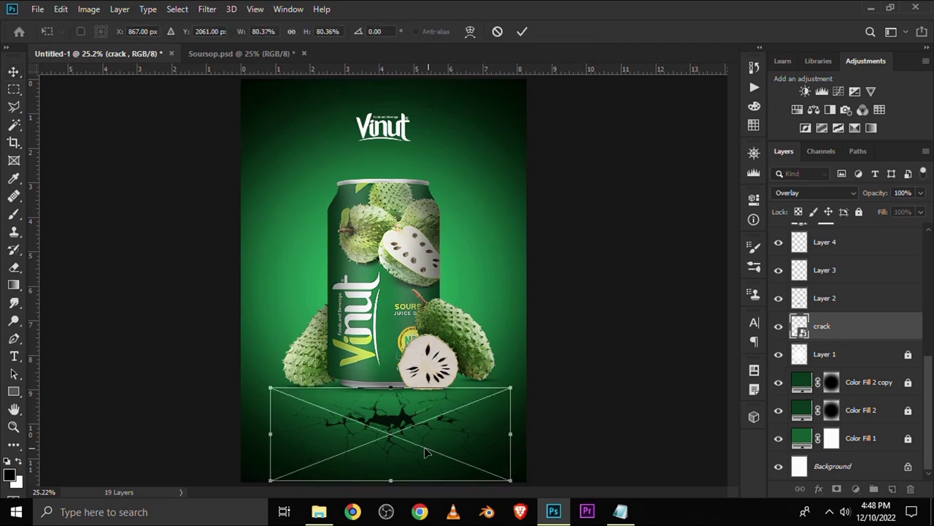
pyautogui.moveTo(424, 451); pyautogui.dragTo(420, 452)
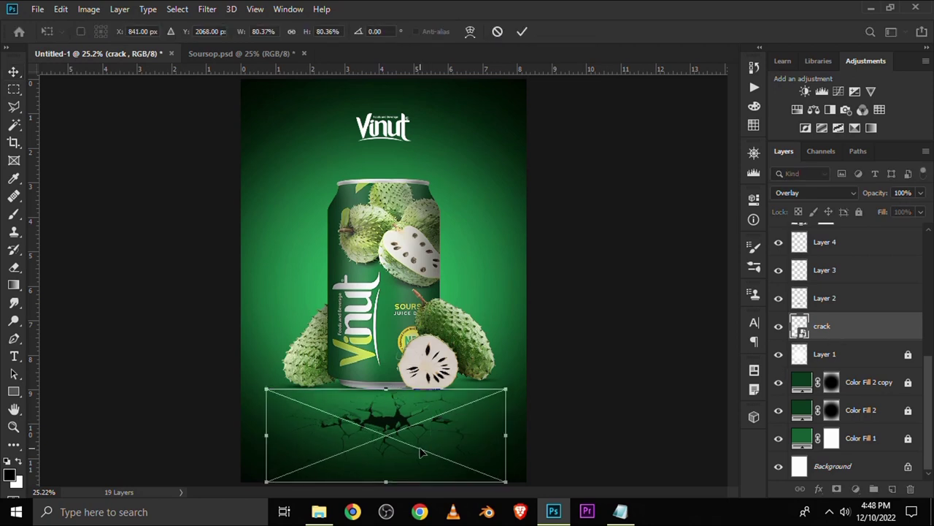
pyautogui.press('Return')
pyautogui.press('Up')
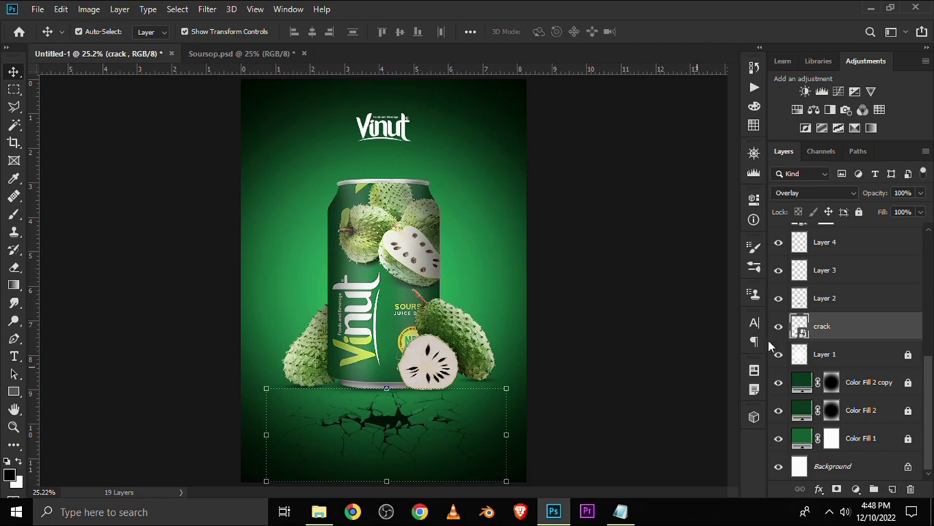
pyautogui.click(778, 326)
pyautogui.click(855, 488)
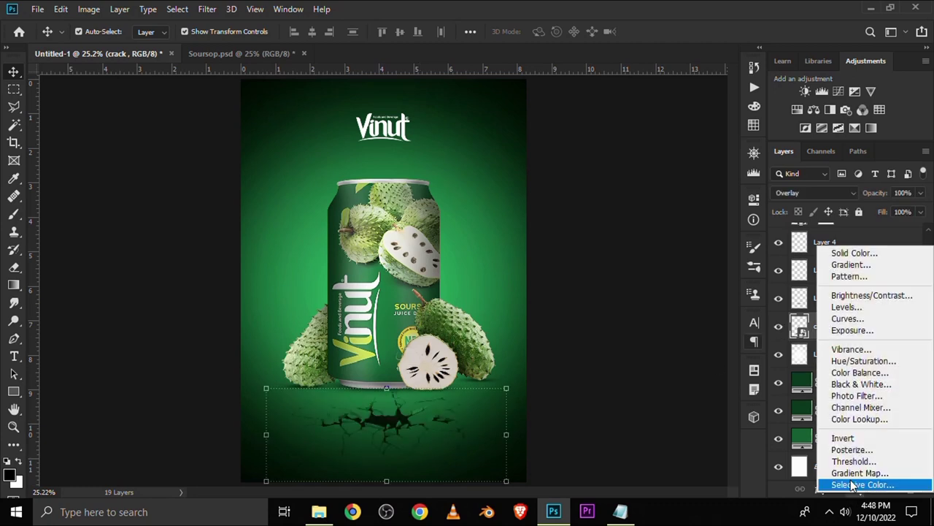
# Step: Add an Exposure adjustment clipped to the crack layer, lowered to about -5.33
pyautogui.click(852, 331)
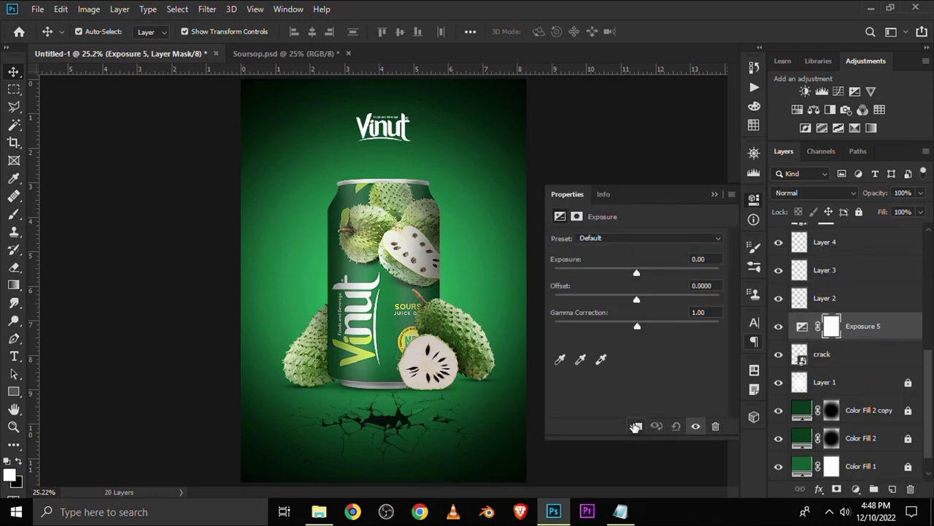
pyautogui.click(636, 427)
pyautogui.moveTo(603, 274); pyautogui.dragTo(595, 274)
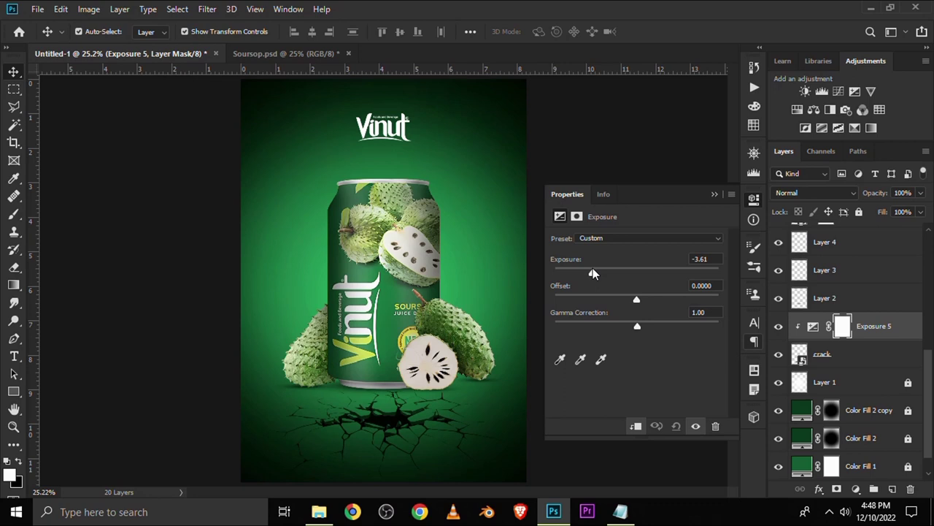
pyautogui.moveTo(592, 272); pyautogui.dragTo(583, 271)
pyautogui.click(715, 195)
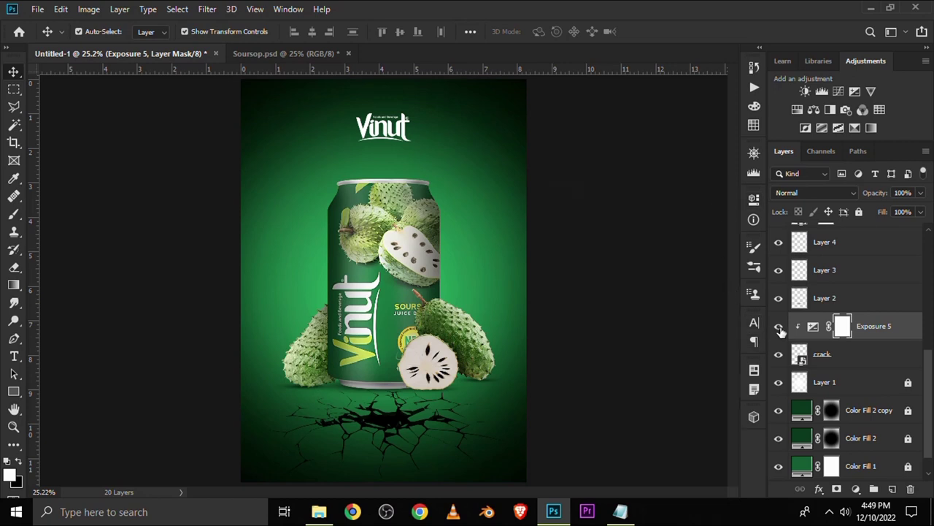
# Step: Toggle the exposure darkening and crack layer to compare, then reselect the crack layer
pyautogui.click(779, 326)
pyautogui.click(779, 327)
pyautogui.click(652, 400)
pyautogui.click(779, 326)
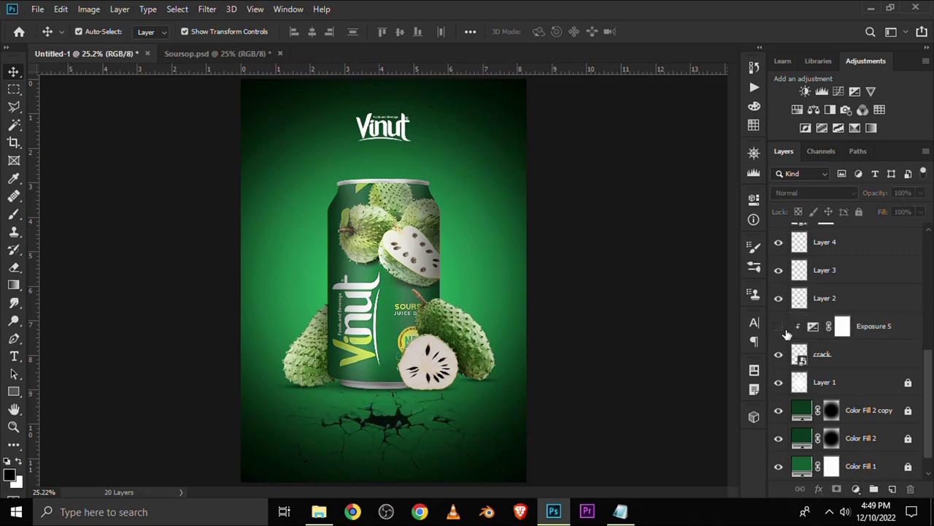
pyautogui.click(779, 327)
pyautogui.click(797, 352)
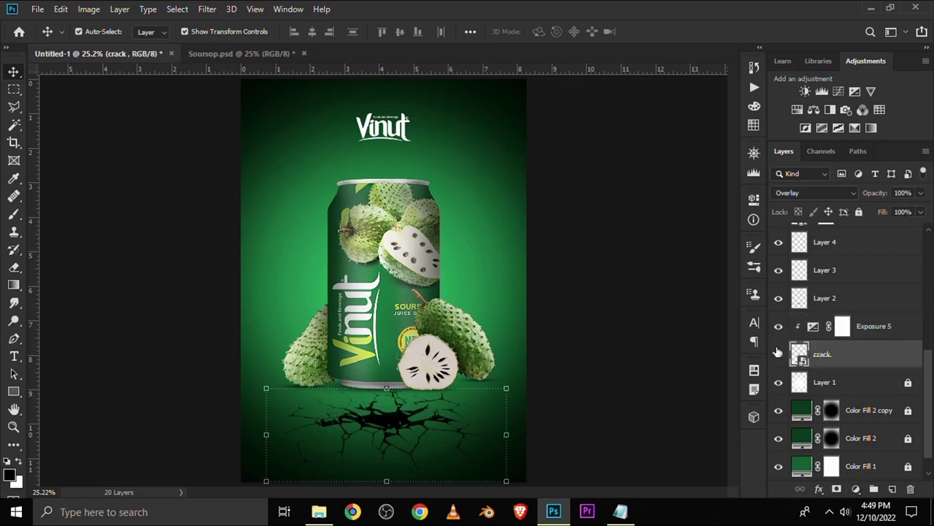
pyautogui.click(778, 354)
pyautogui.click(13, 124)
# Step: Magic Wand-select the black central crack plus its left, upper, lower and right branches
pyautogui.click(73, 138)
pyautogui.scroll(5, 389, 425)
pyautogui.click(389, 385)
pyautogui.keyDown('shift'); pyautogui.click(269, 376); pyautogui.keyUp('shift')
pyautogui.click(238, 374)
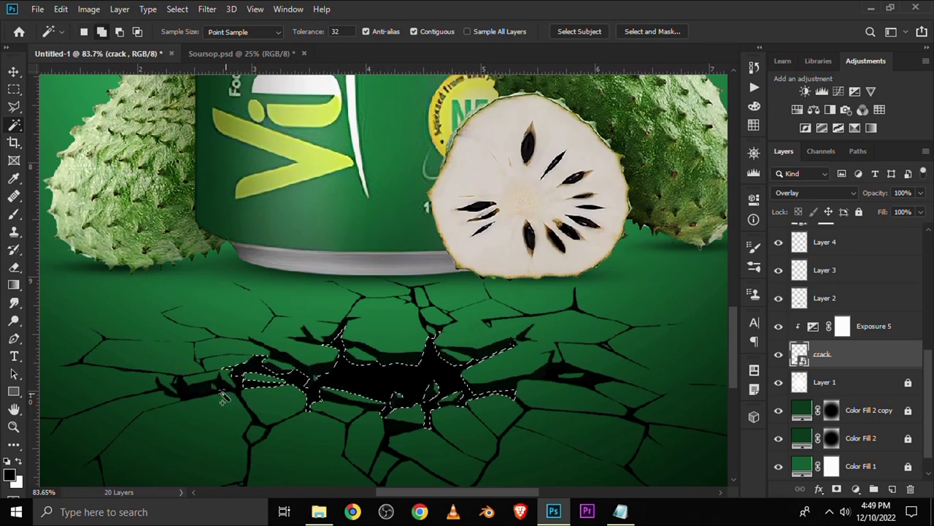
pyautogui.keyDown('shift'); pyautogui.click(190, 397); pyautogui.keyUp('shift')
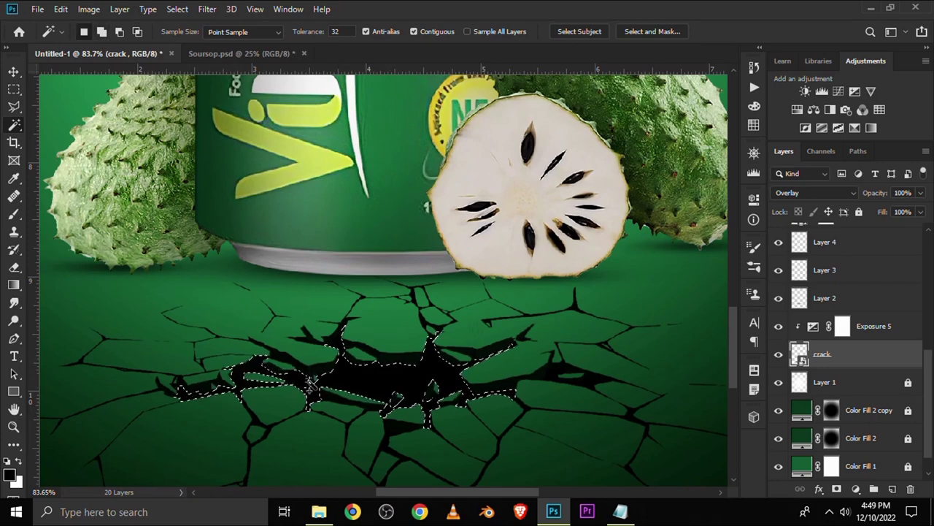
pyautogui.keyDown('shift'); pyautogui.click(305, 338); pyautogui.keyUp('shift')
pyautogui.keyDown('shift'); pyautogui.click(388, 437); pyautogui.keyUp('shift')
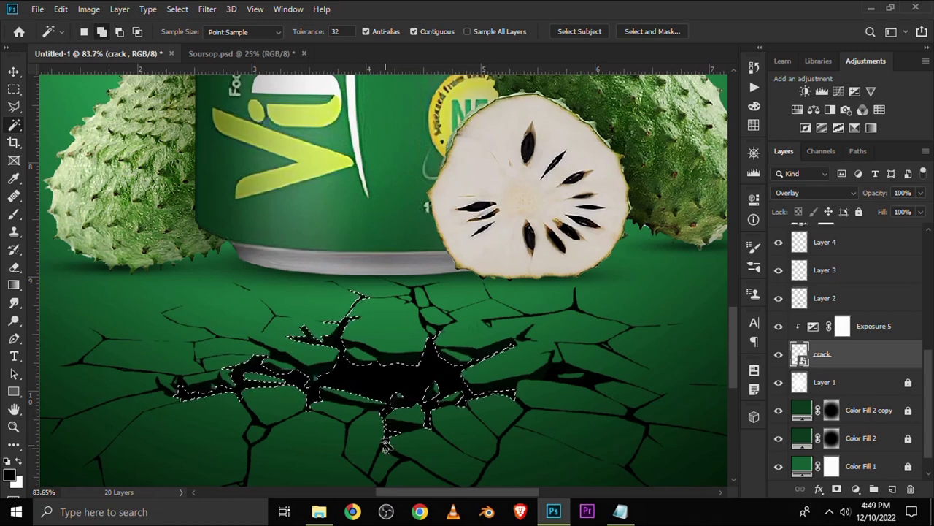
pyautogui.keyDown('shift'); pyautogui.click(559, 376); pyautogui.keyUp('shift')
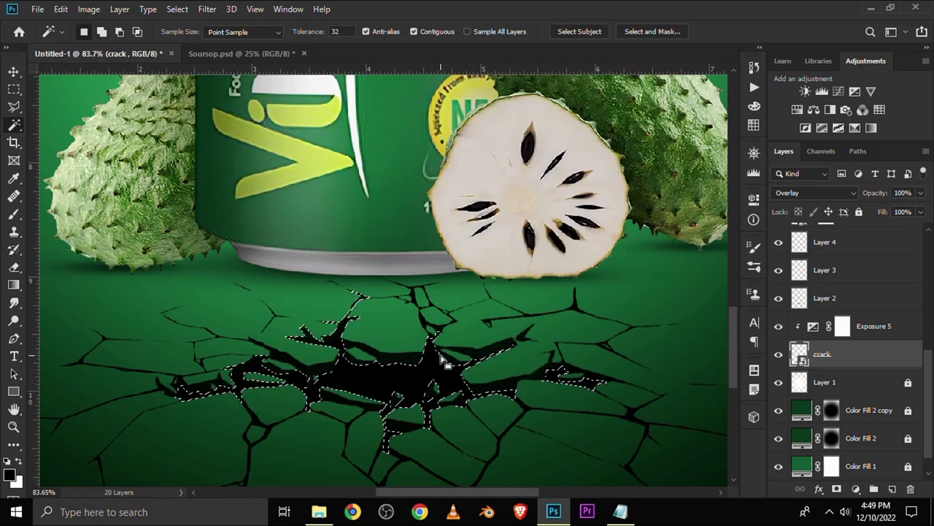
pyautogui.scroll(-3, 452, 387)
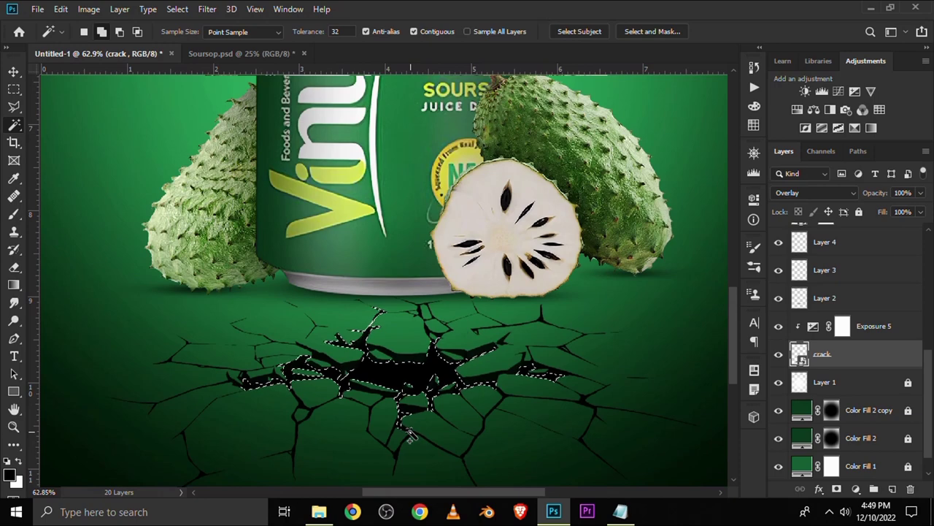
pyautogui.keyDown('shift'); pyautogui.click(411, 432); pyautogui.keyUp('shift')
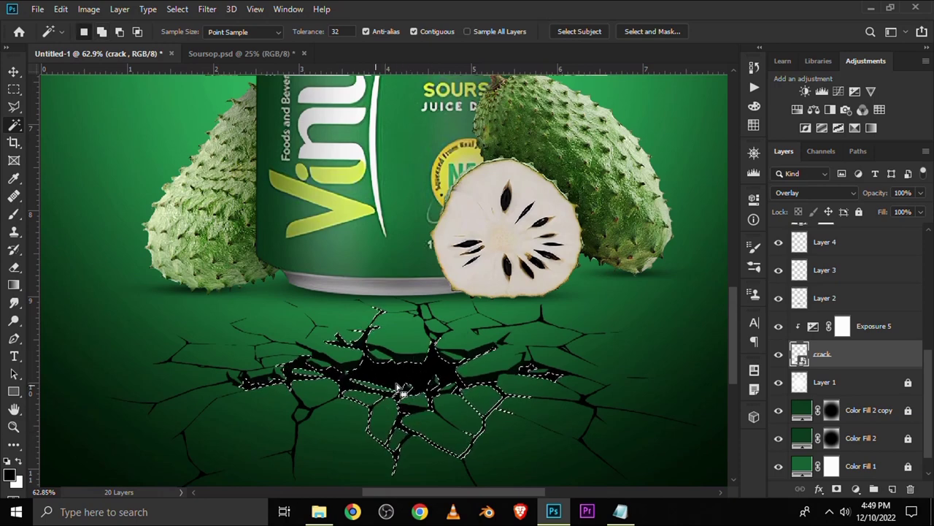
pyautogui.click(778, 355)
# Step: Add a Solid Color fill layer from the crack selection and copy code 021407 from Notepad
pyautogui.click(778, 355)
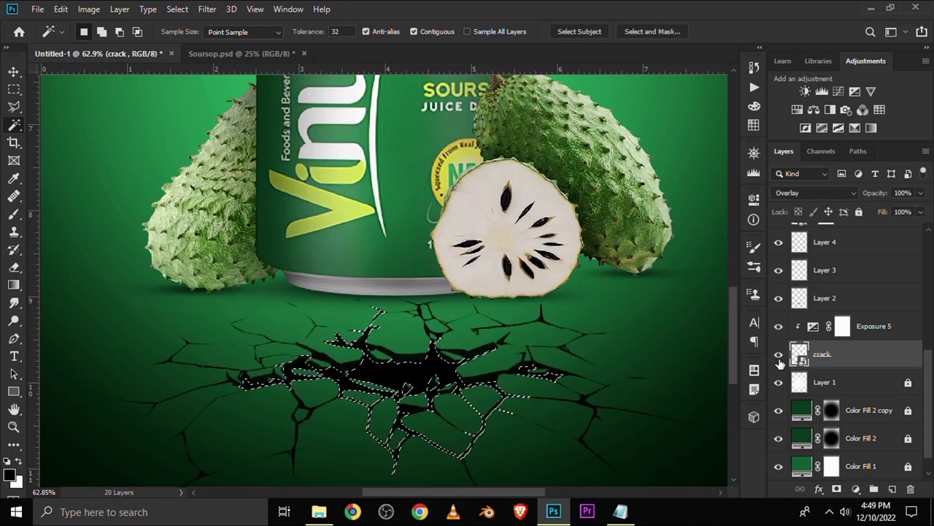
pyautogui.click(857, 489)
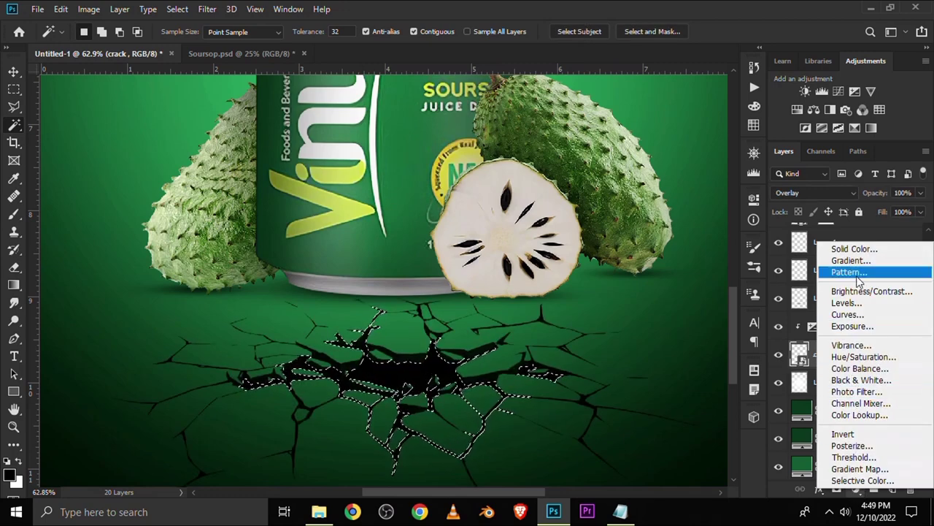
pyautogui.click(853, 248)
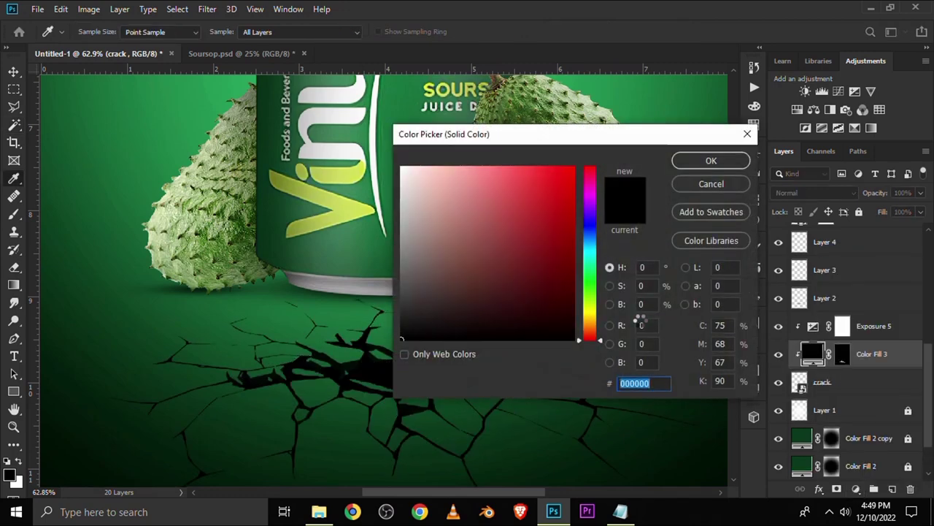
pyautogui.click(621, 511)
pyautogui.click(237, 217)
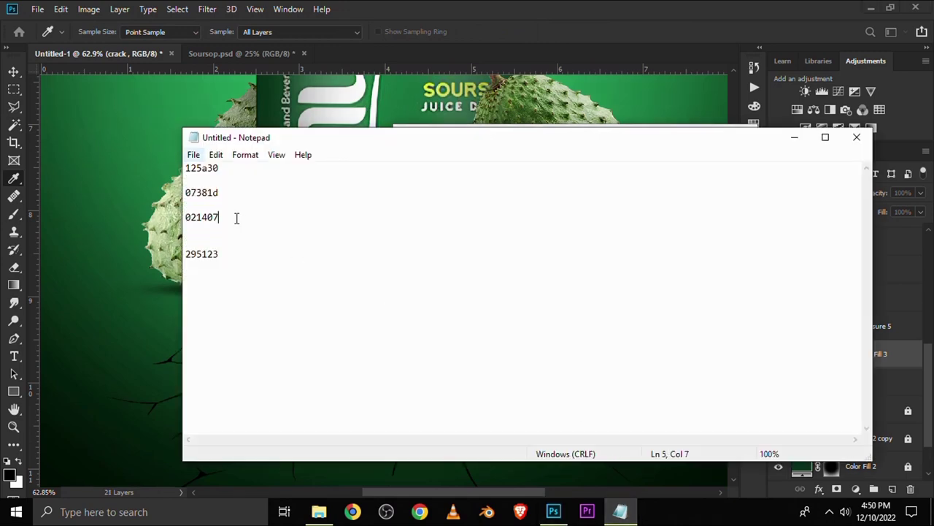
pyautogui.doubleClick(216, 212)
pyautogui.rightClick(212, 217)
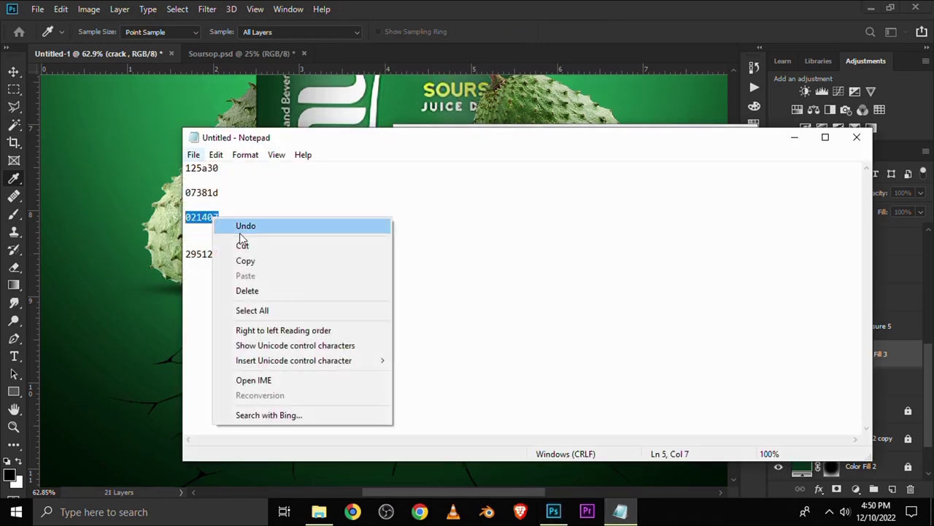
pyautogui.click(259, 266)
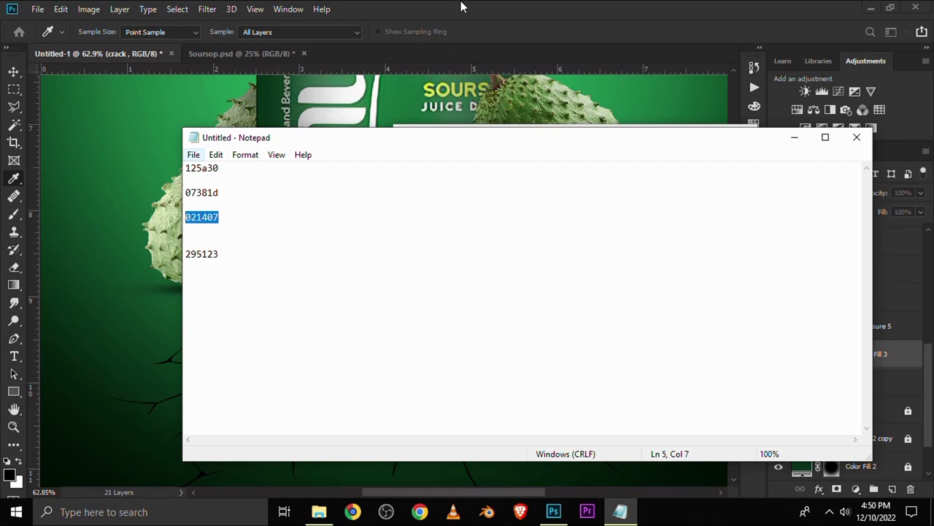
# Step: Paste 021407 as the fill colour, confirm it, and toggle the fill to compare
pyautogui.click(461, 6)
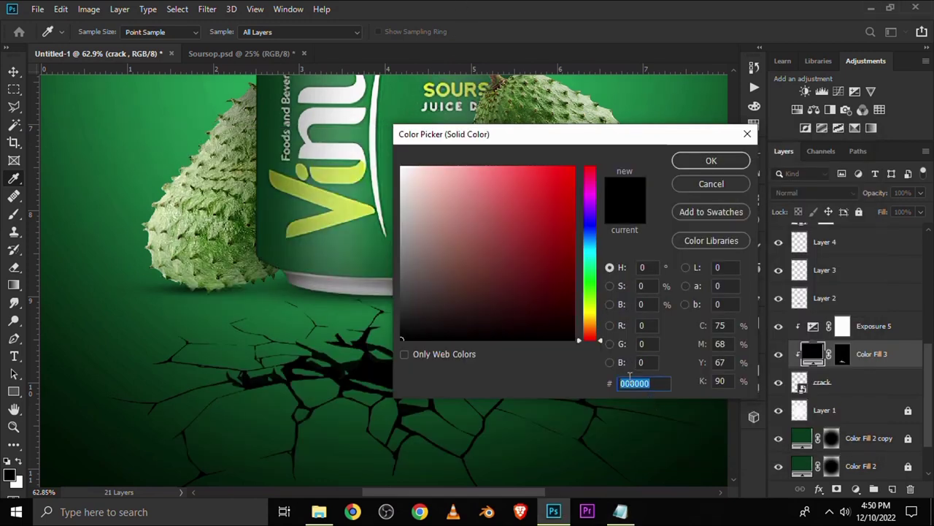
pyautogui.rightClick(629, 378)
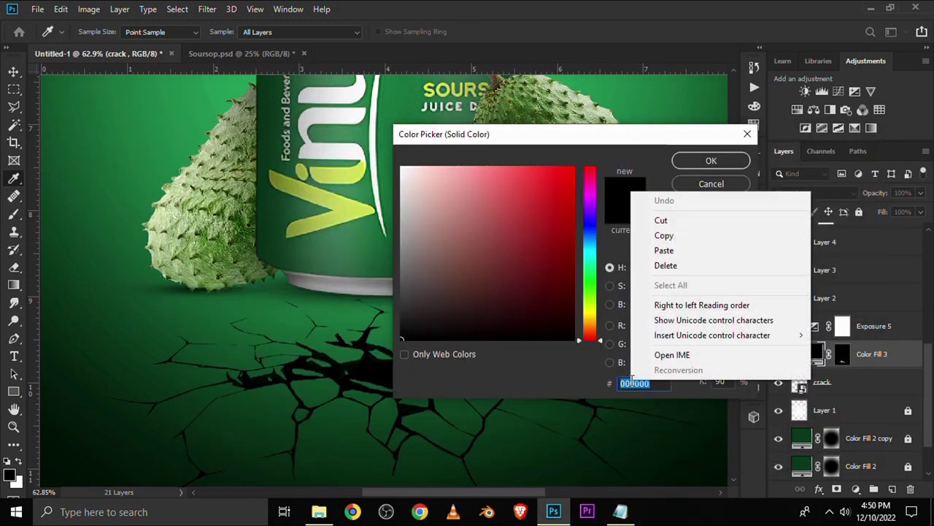
pyautogui.click(660, 250)
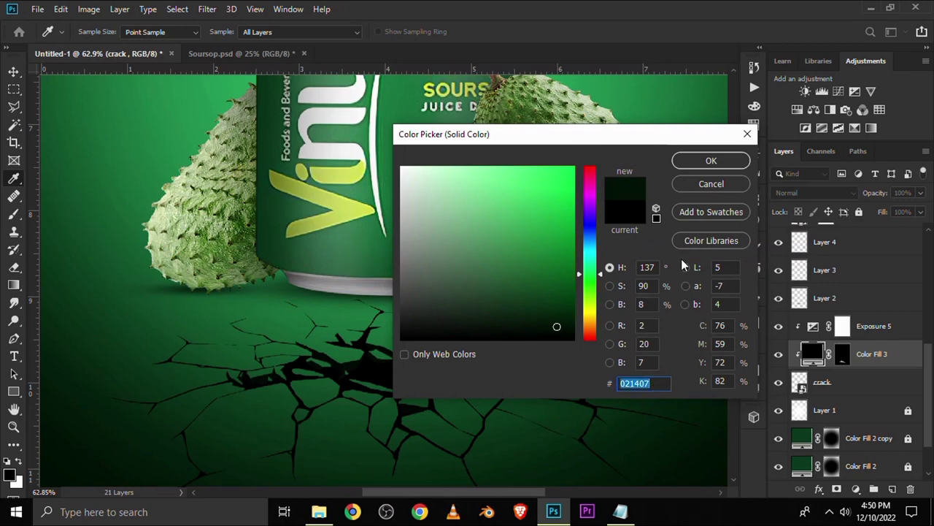
pyautogui.click(699, 162)
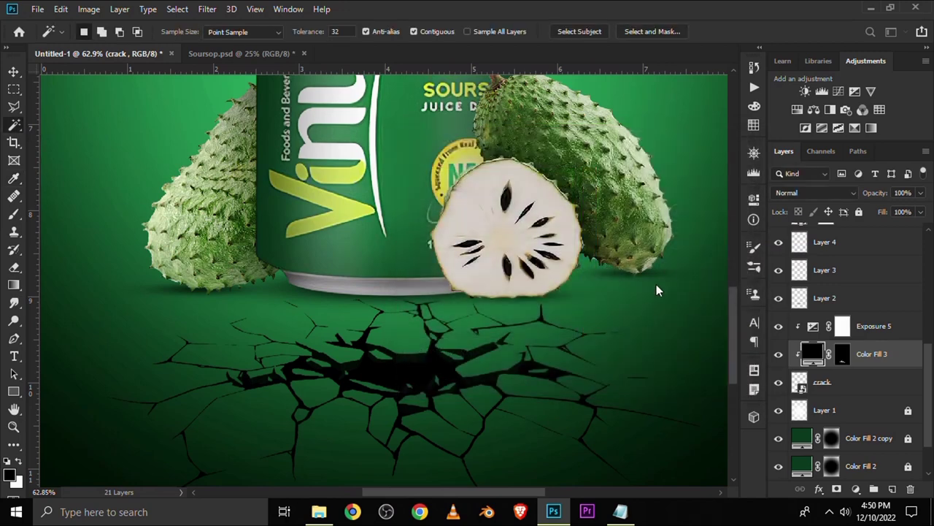
pyautogui.click(779, 354)
pyautogui.click(781, 354)
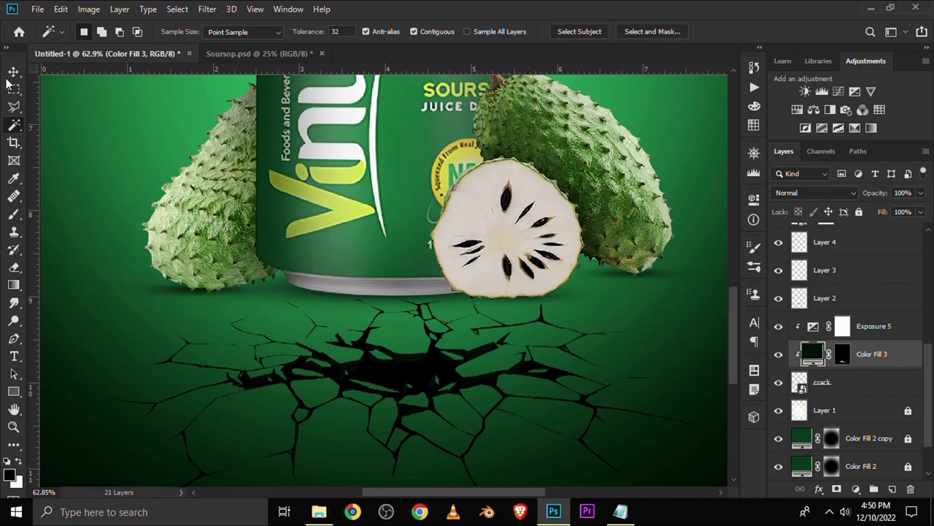
pyautogui.click(13, 71)
pyautogui.click(779, 356)
pyautogui.click(779, 354)
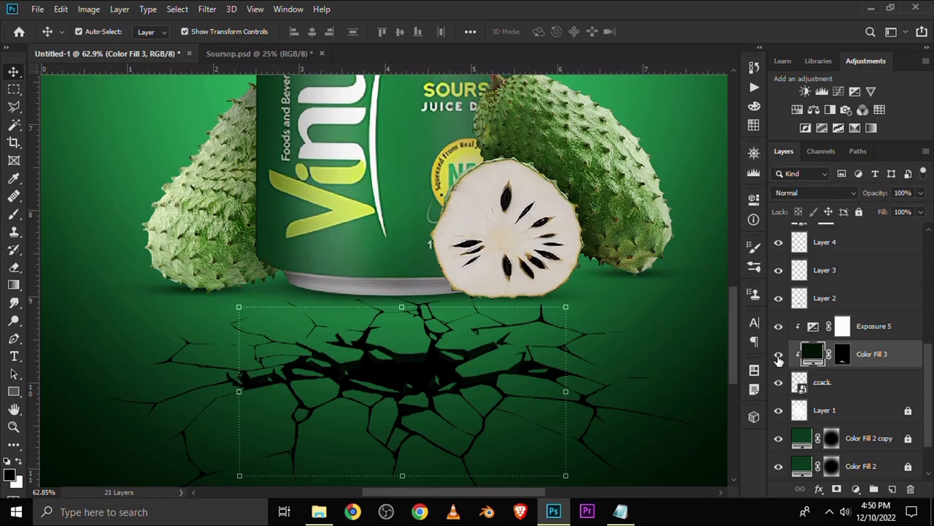
pyautogui.click(779, 382)
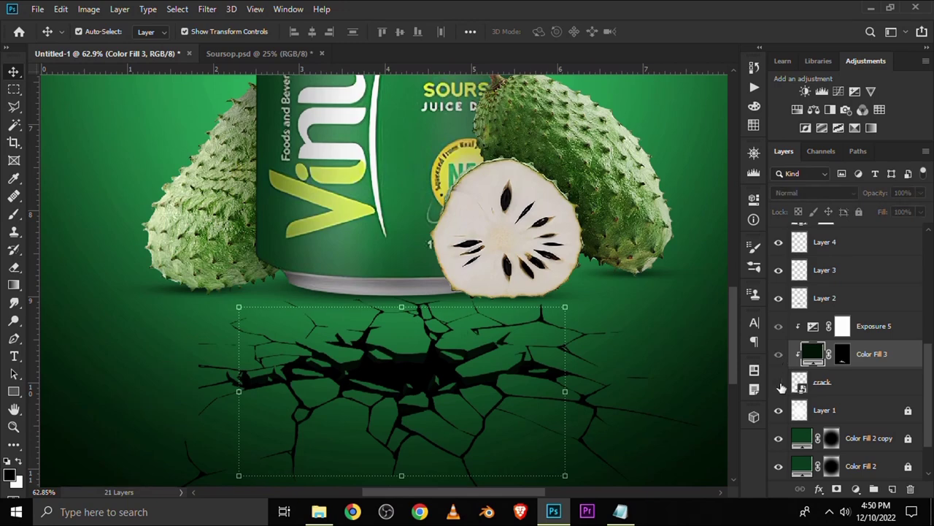
pyautogui.click(779, 380)
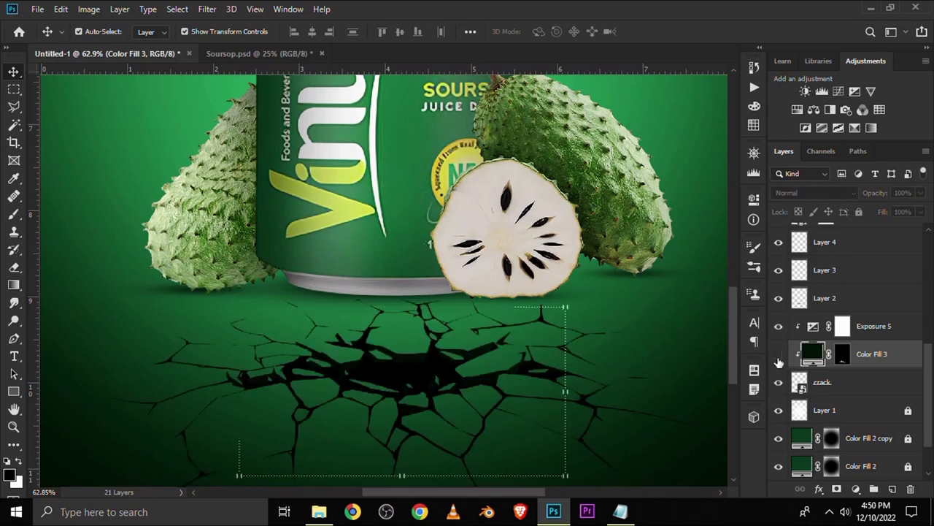
pyautogui.click(779, 355)
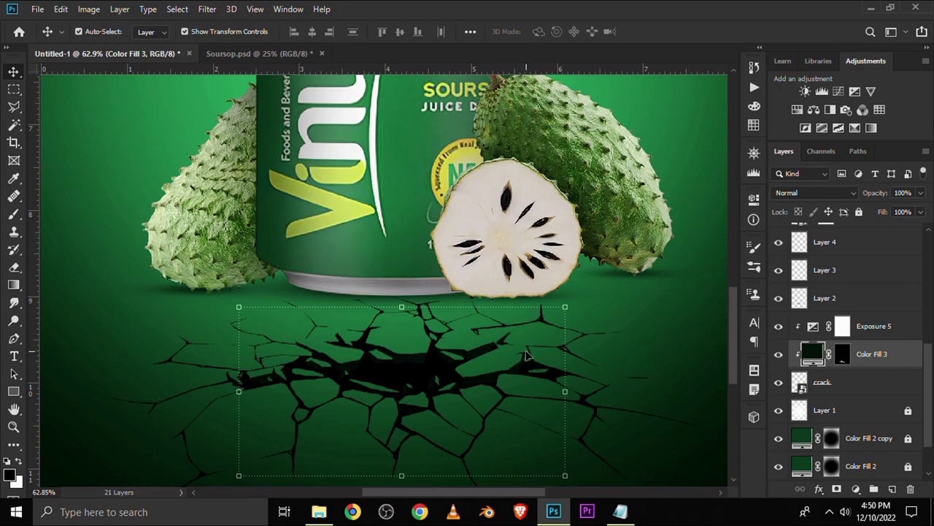
pyautogui.scroll(-1, 526, 355)
pyautogui.scroll(-1, 526, 356)
pyautogui.scroll(-1, 526, 356)
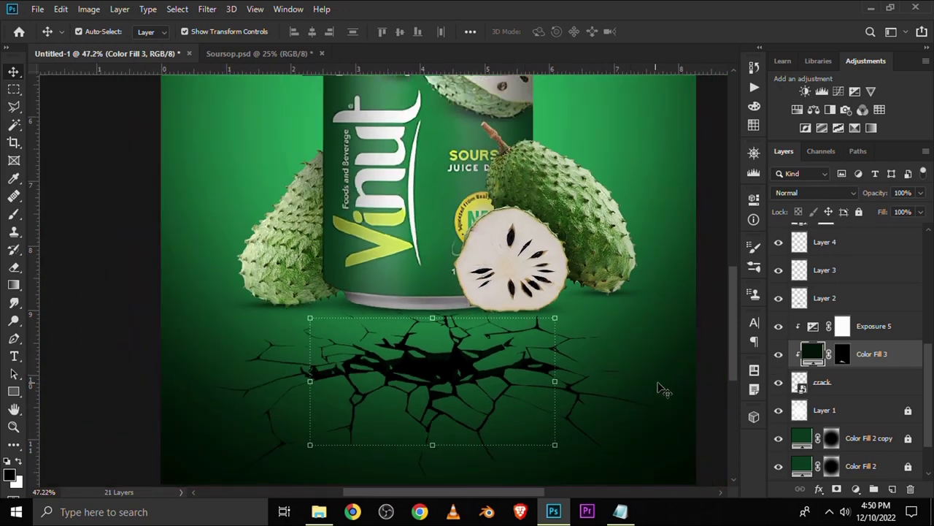
pyautogui.click(705, 390)
pyautogui.scroll(-3, 697, 389)
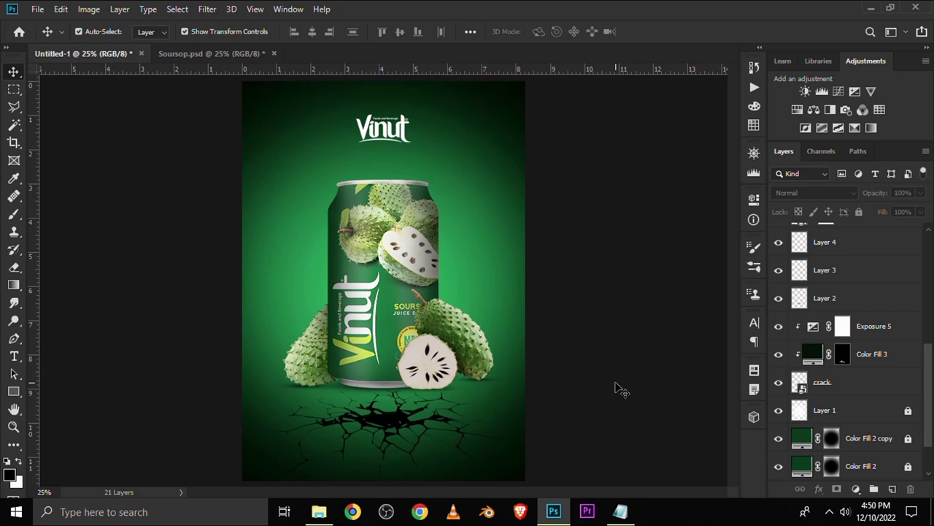
pyautogui.scroll(-1, 600, 389)
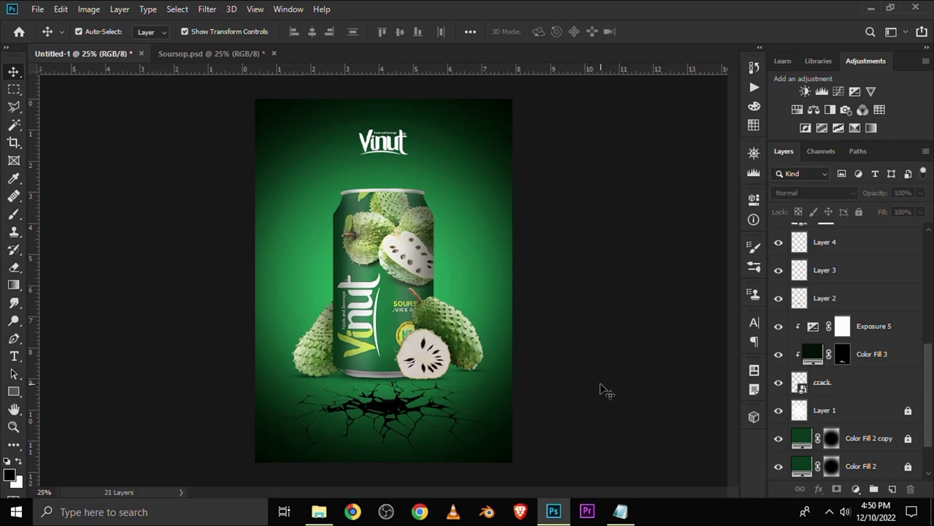
pyautogui.scroll(1, 600, 389)
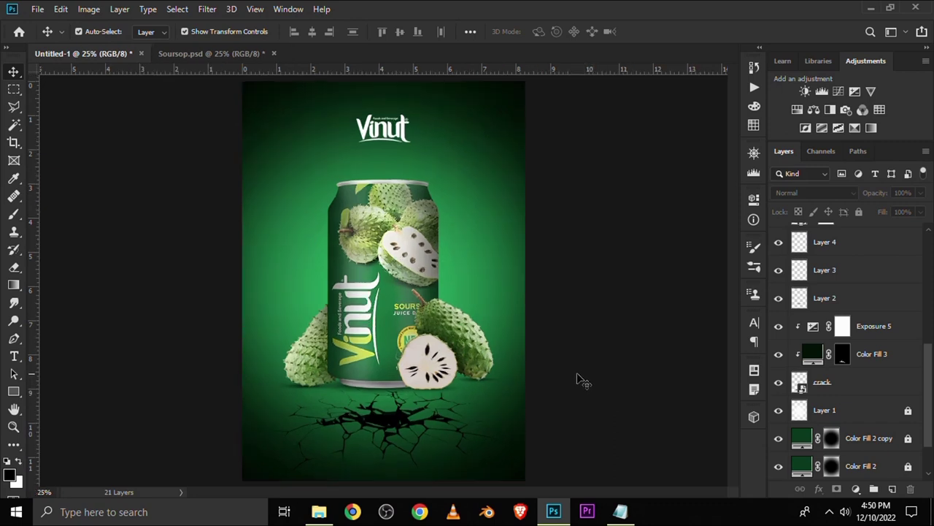
pyautogui.click(408, 338)
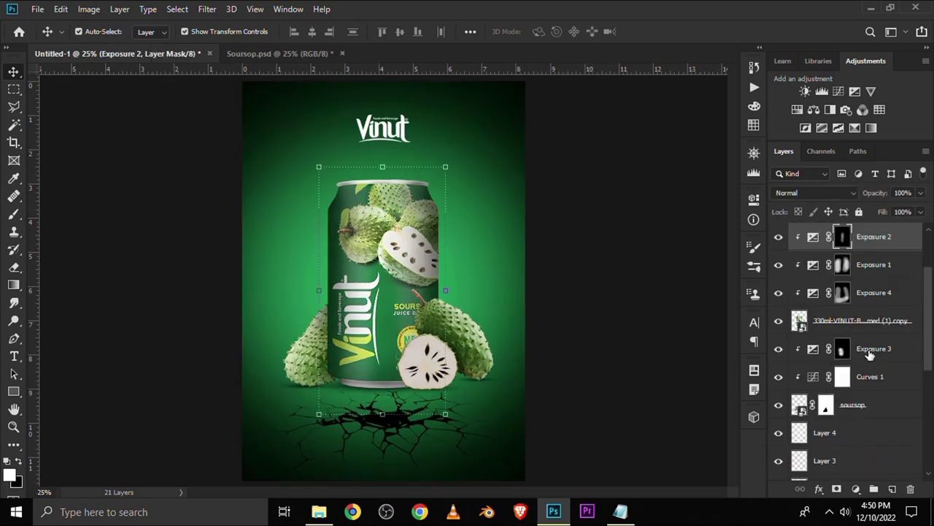
# Step: Select the juice can layer, then add and delete an unwanted Curves adjustment
pyautogui.click(862, 322)
pyautogui.click(778, 321)
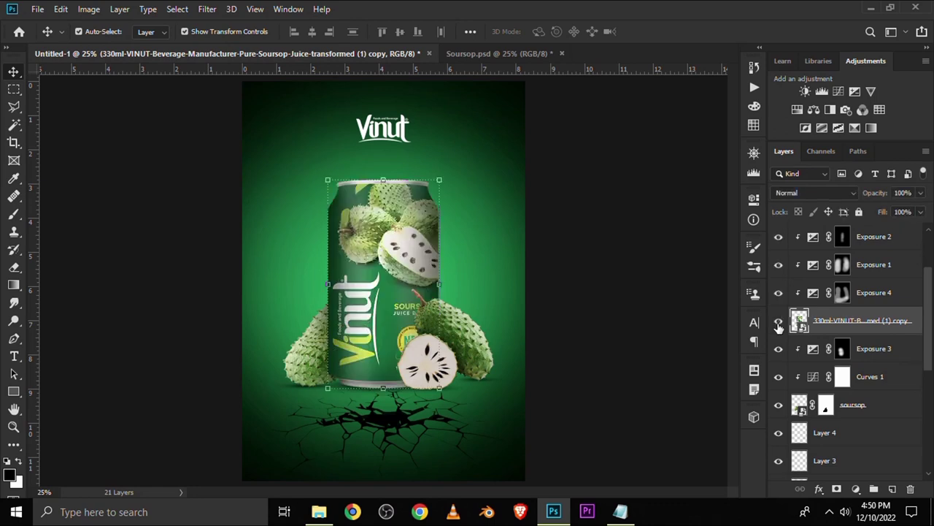
pyautogui.click(855, 488)
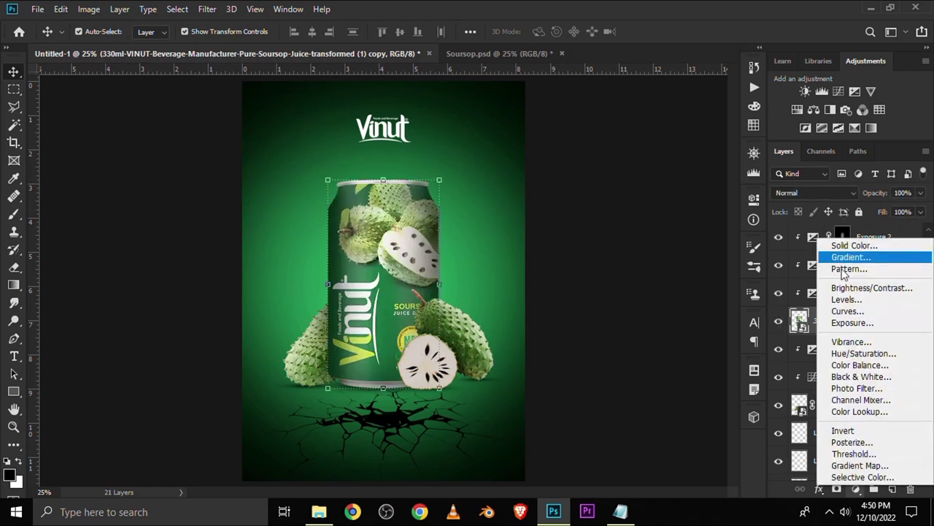
pyautogui.click(839, 312)
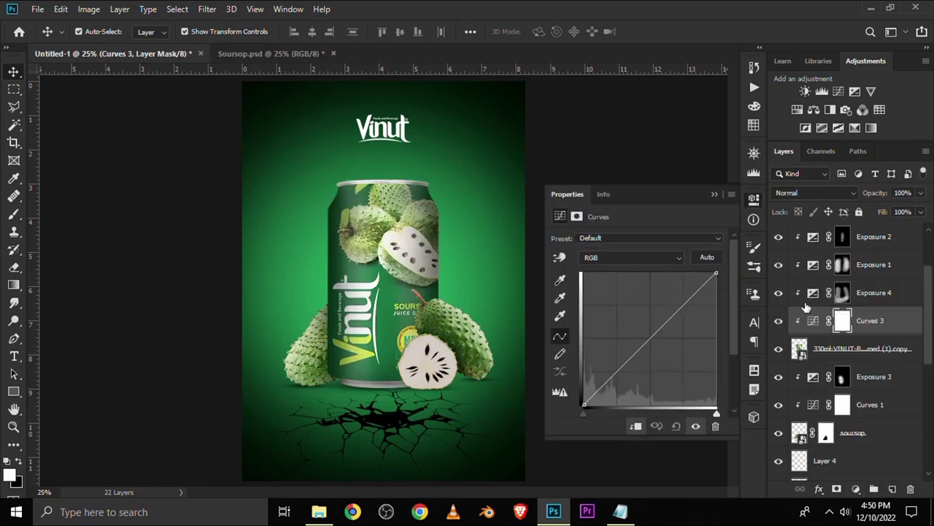
pyautogui.press('Delete')
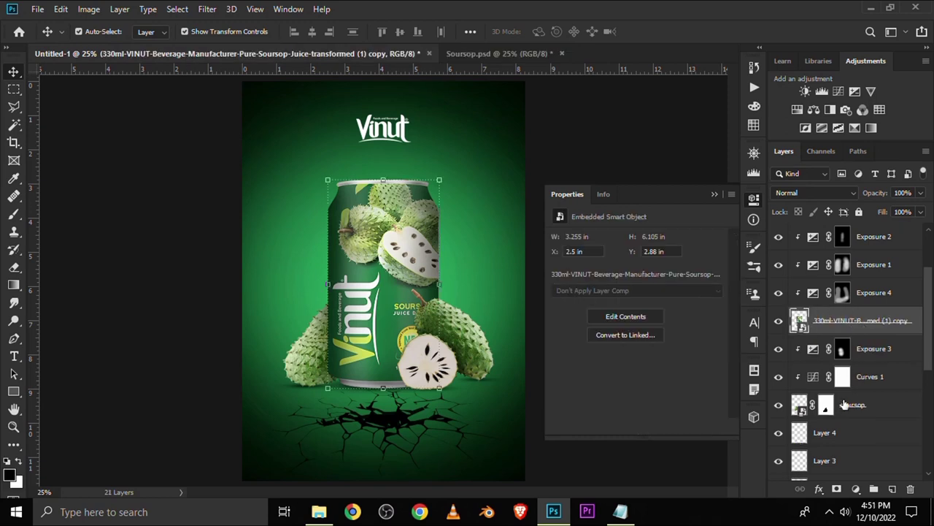
# Step: Add an Exposure adjustment darkening the can to -3.94, then invert its mask
pyautogui.click(854, 489)
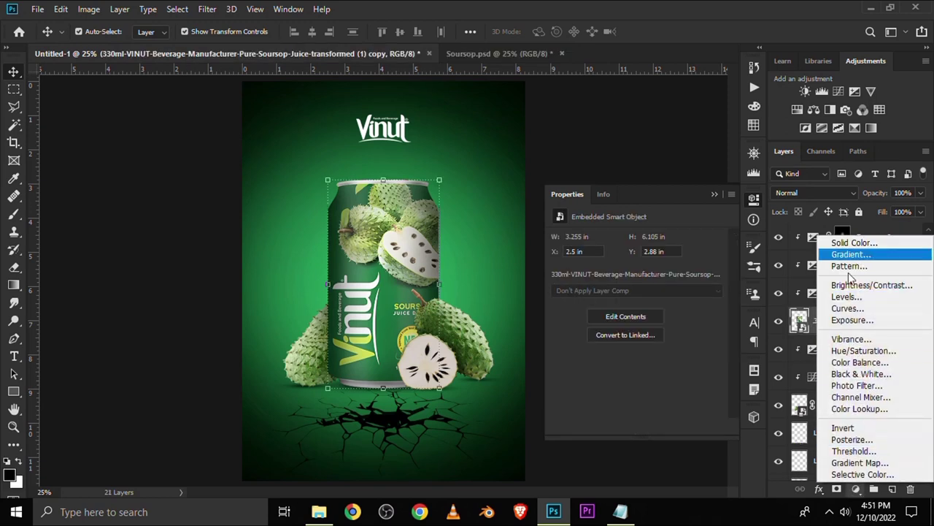
pyautogui.click(851, 321)
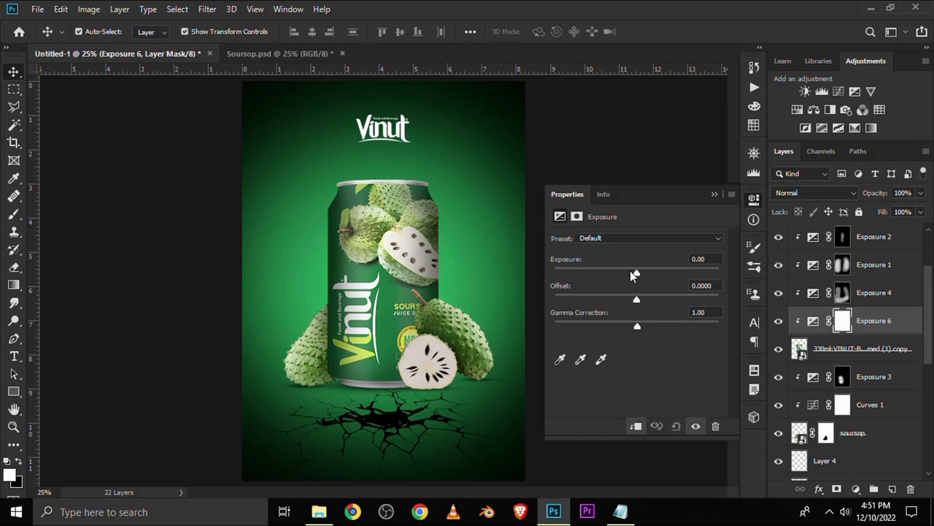
pyautogui.moveTo(633, 269); pyautogui.dragTo(596, 273)
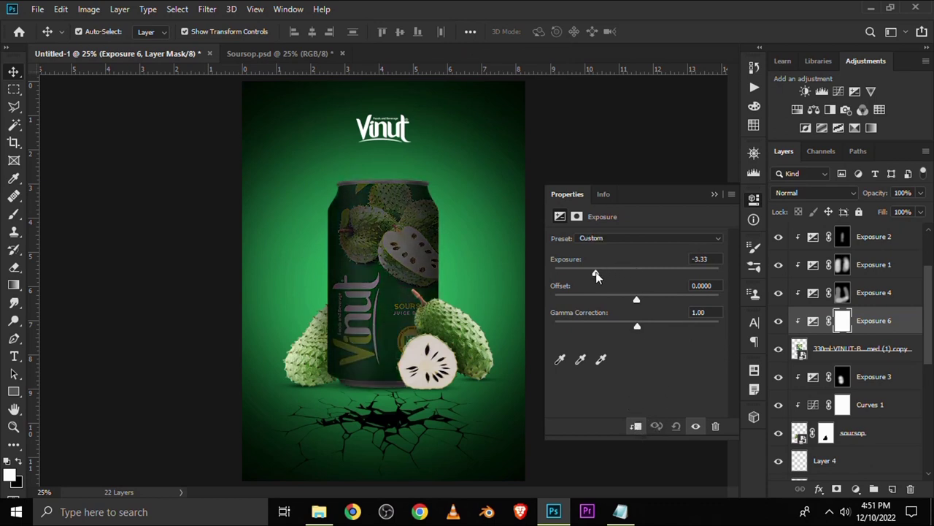
pyautogui.moveTo(595, 273); pyautogui.dragTo(589, 272)
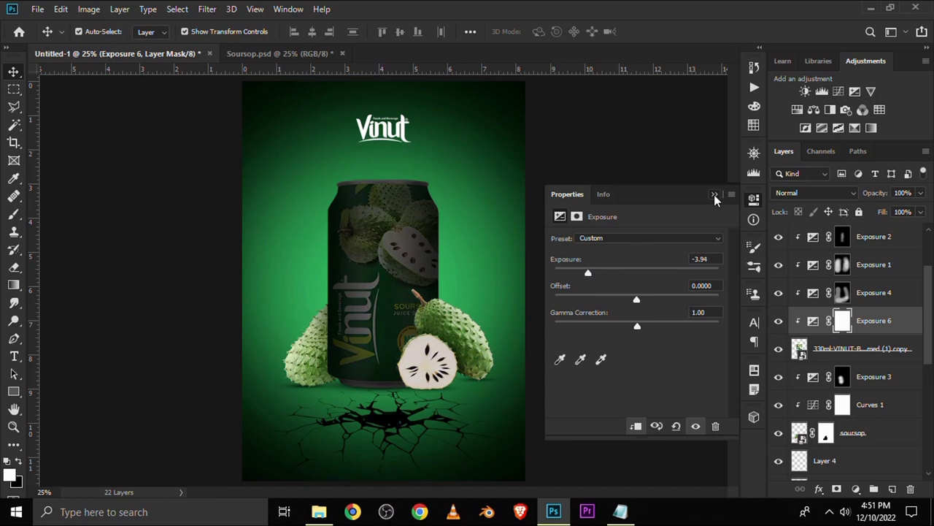
pyautogui.click(714, 194)
pyautogui.click(778, 321)
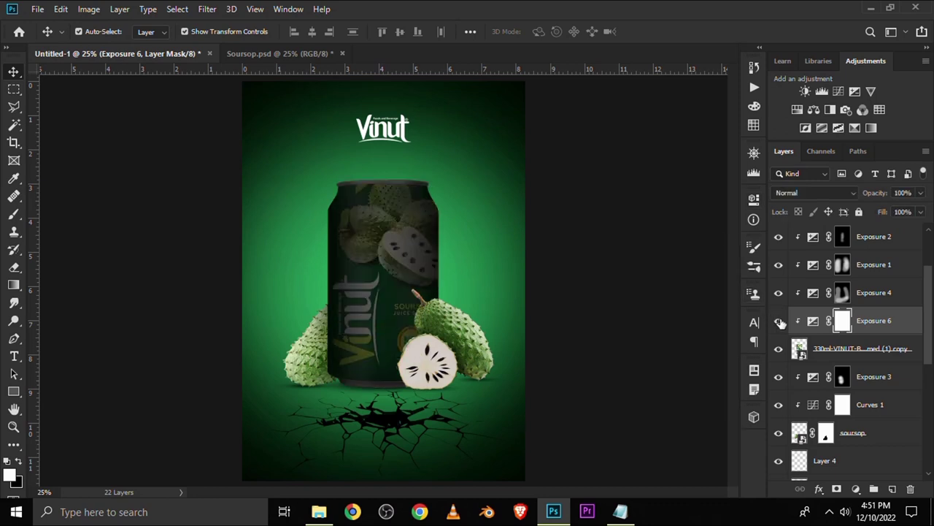
pyautogui.hotkey('ctrl', 'i')
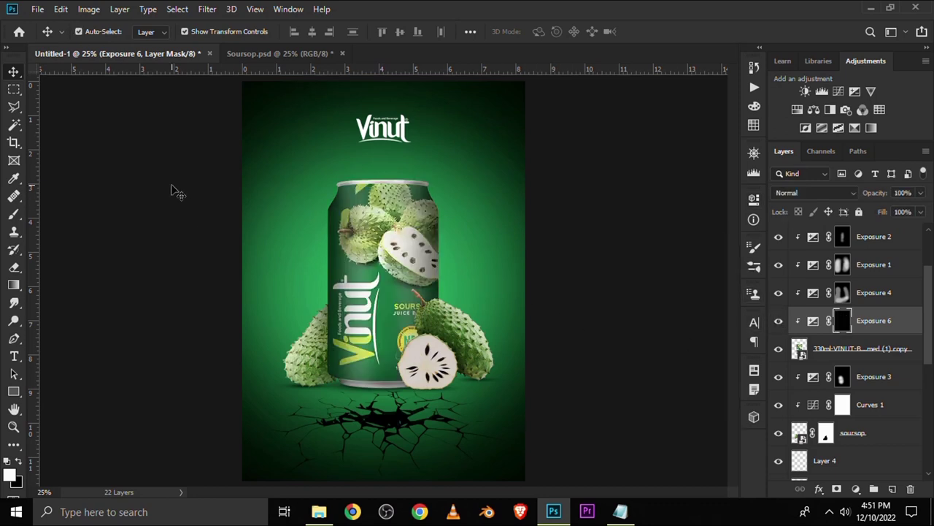
# Step: Set up the Brush tool with lowered opacity for soft mask painting
pyautogui.click(14, 214)
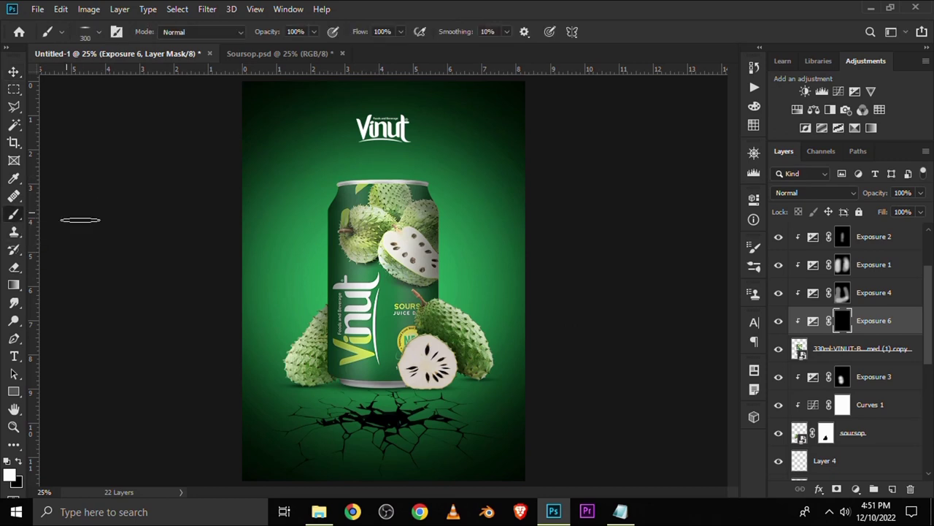
pyautogui.click(754, 248)
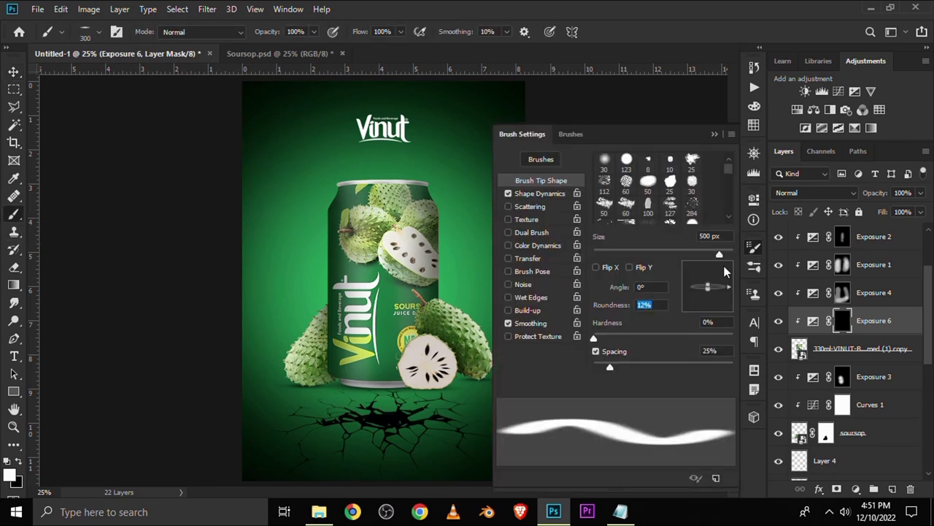
pyautogui.click(714, 135)
pyautogui.scroll(3, 412, 366)
pyautogui.click(314, 31)
pyautogui.moveTo(316, 48); pyautogui.dragTo(283, 48)
# Step: Paint the Exposure 6 mask behind the soursop slice, refining near the stem with a smaller brush
pyautogui.moveTo(434, 341)
pyautogui.mouseDown()
pyautogui.moveTo(436, 380)
pyautogui.moveTo(434, 343)
pyautogui.mouseUp()
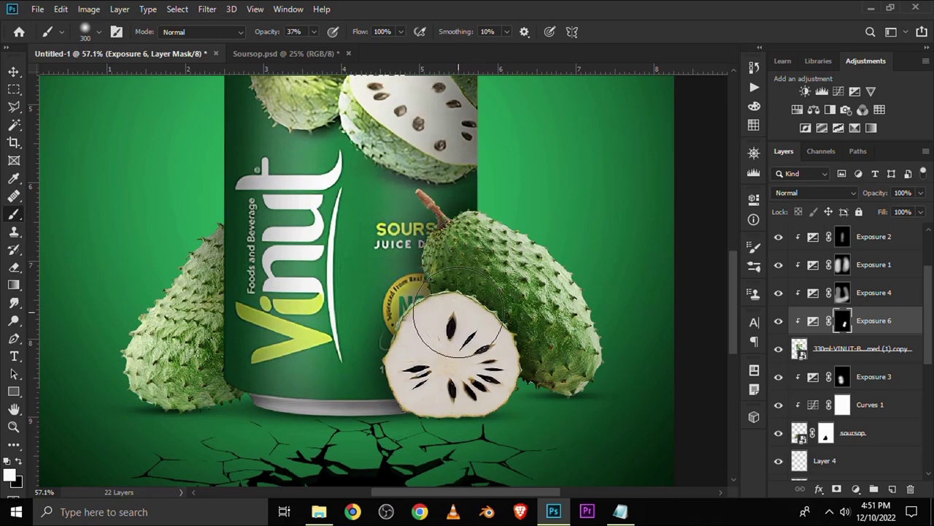
pyautogui.moveTo(459, 312); pyautogui.dragTo(439, 360)
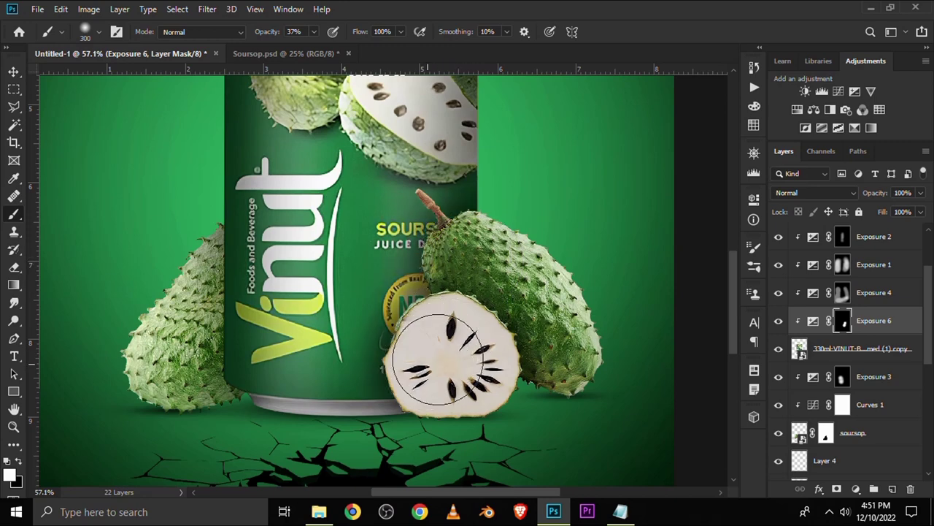
pyautogui.click(779, 322)
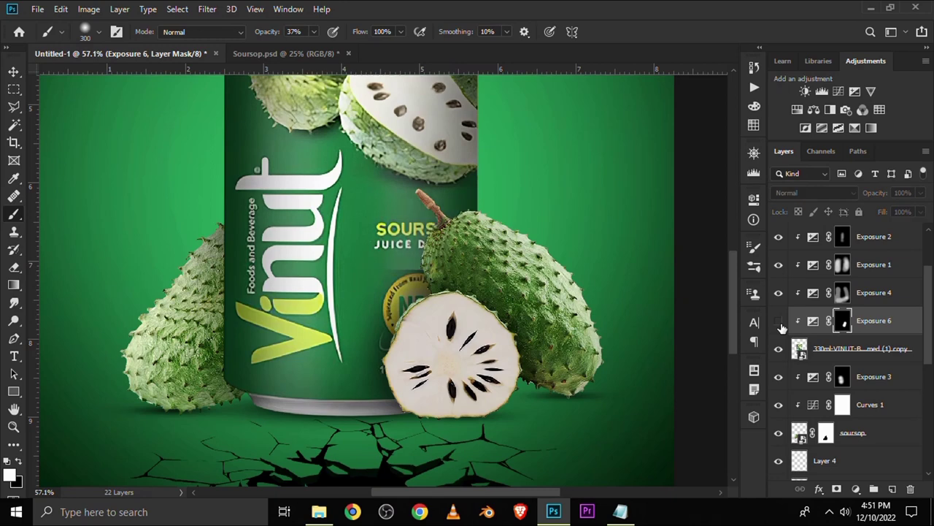
pyautogui.press('[')
pyautogui.press('[')
pyautogui.press('[')
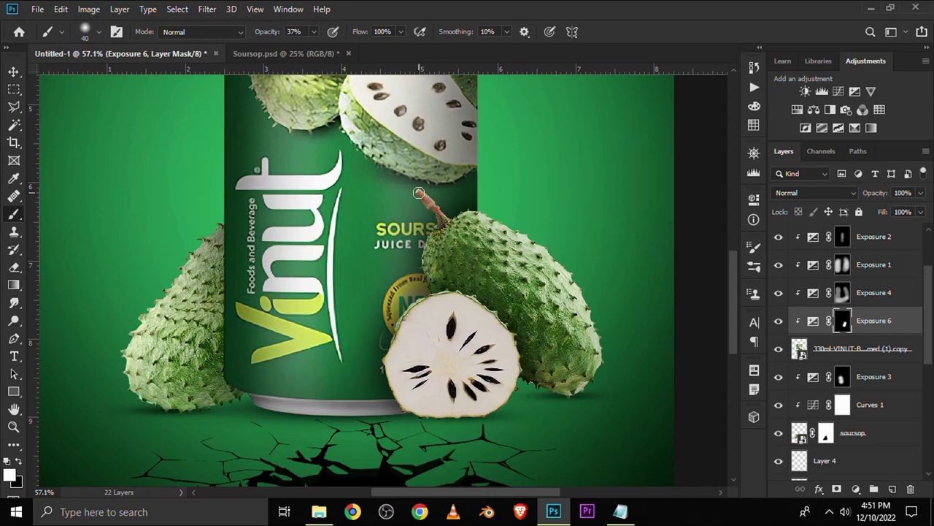
pyautogui.scroll(3, 418, 193)
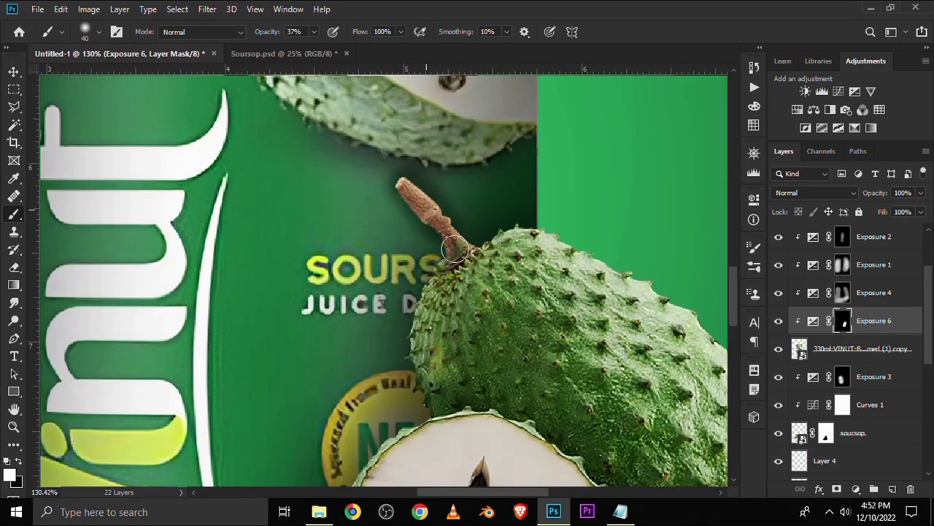
pyautogui.click(19, 462)
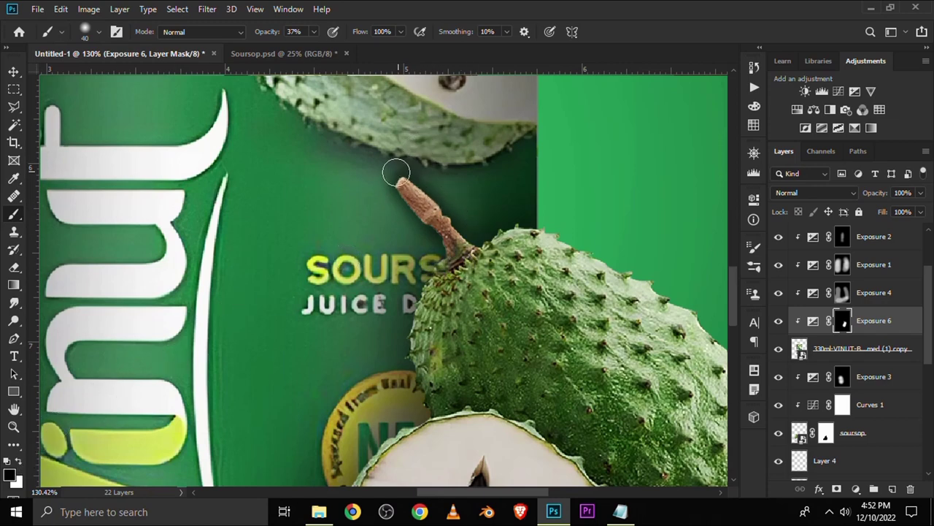
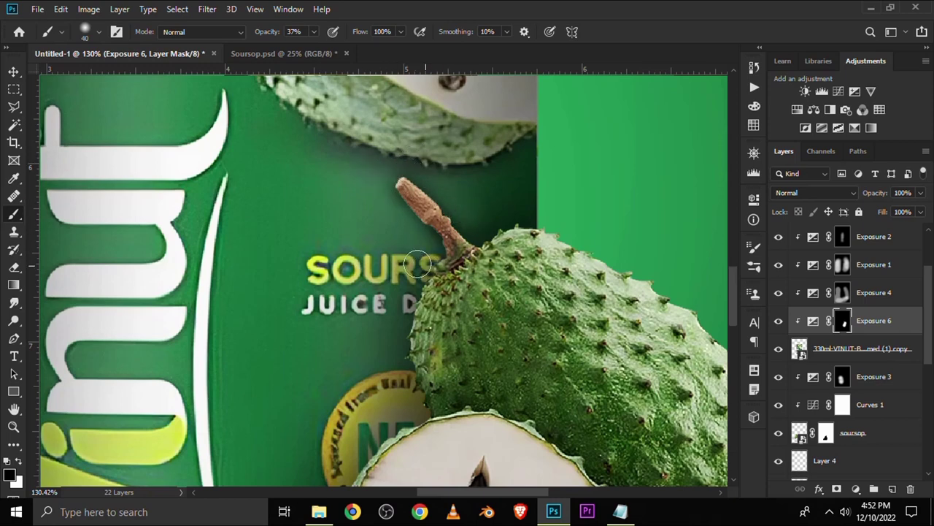
# Step: Drag the left tentacle from Soursop.psd into the Untitled-1 poster as a tentacle 1 layer
pyautogui.click(13, 72)
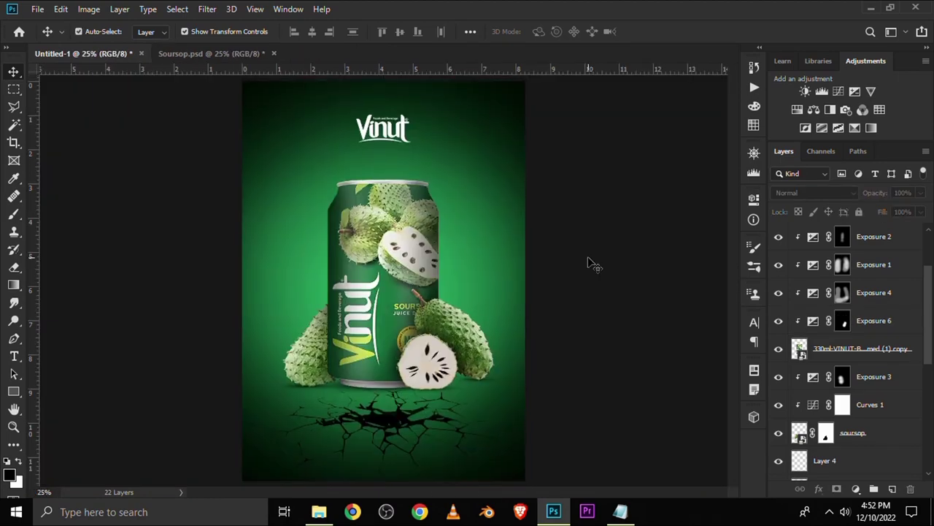
pyautogui.click(181, 57)
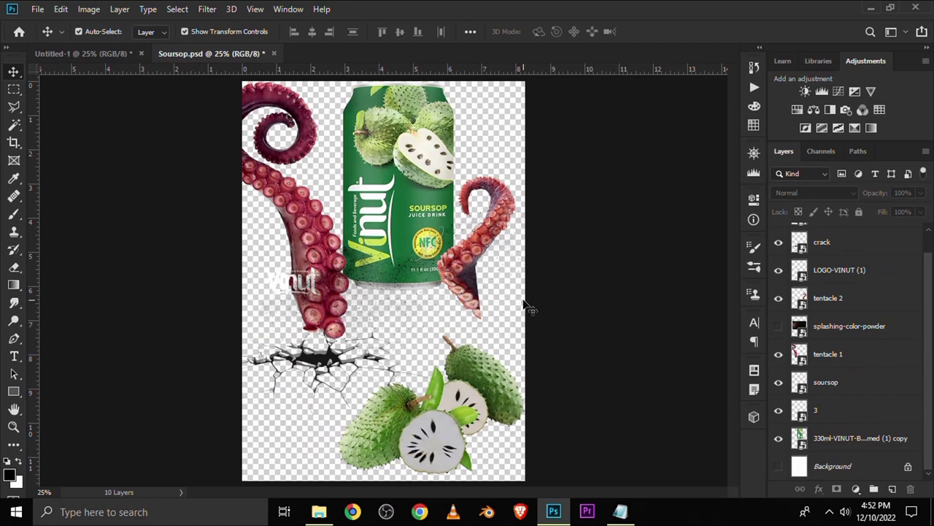
pyautogui.moveTo(302, 230)
pyautogui.mouseDown()
pyautogui.moveTo(329, 216)
pyautogui.moveTo(326, 207)
pyautogui.mouseUp()
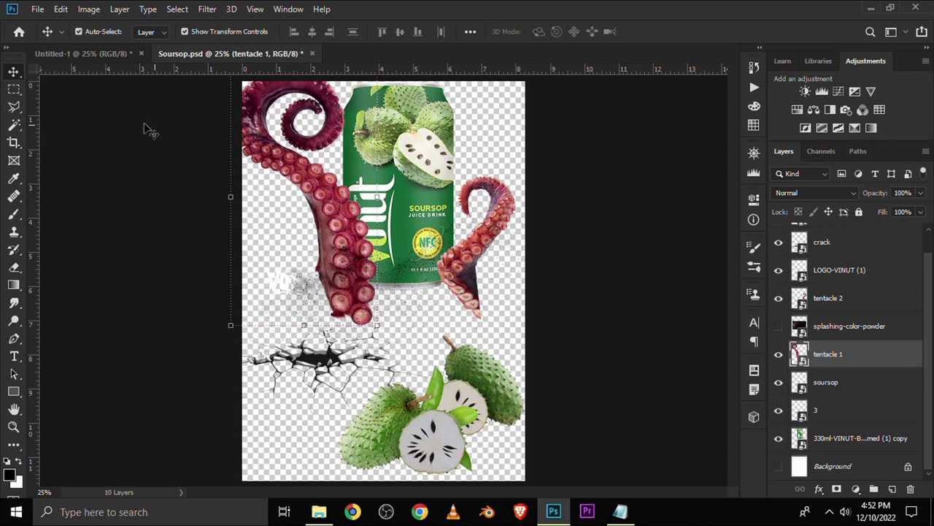
pyautogui.click(102, 55)
pyautogui.moveTo(337, 227); pyautogui.dragTo(337, 227)
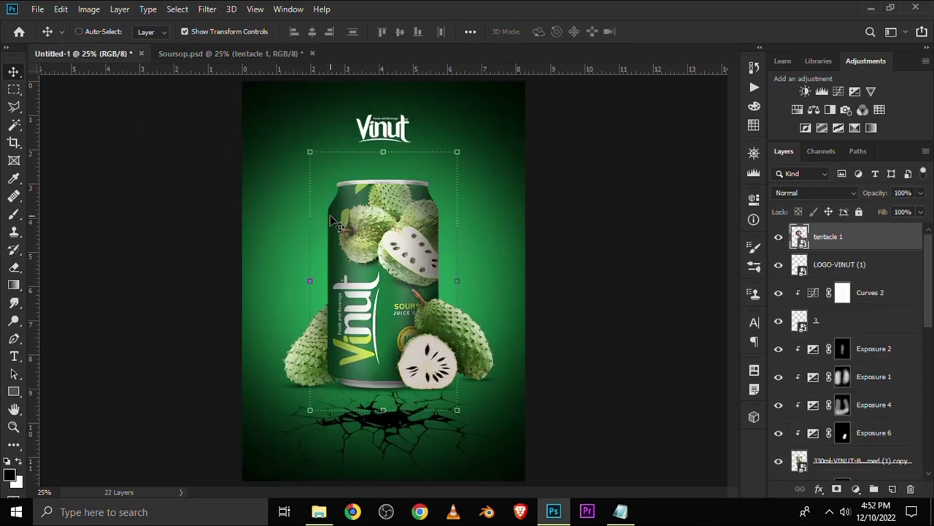
# Step: Position the tentacle over the lower front of the can, above the crack
pyautogui.moveTo(402, 284)
pyautogui.mouseDown()
pyautogui.moveTo(403, 305)
pyautogui.moveTo(385, 302)
pyautogui.moveTo(368, 320)
pyautogui.moveTo(370, 397)
pyautogui.mouseUp()
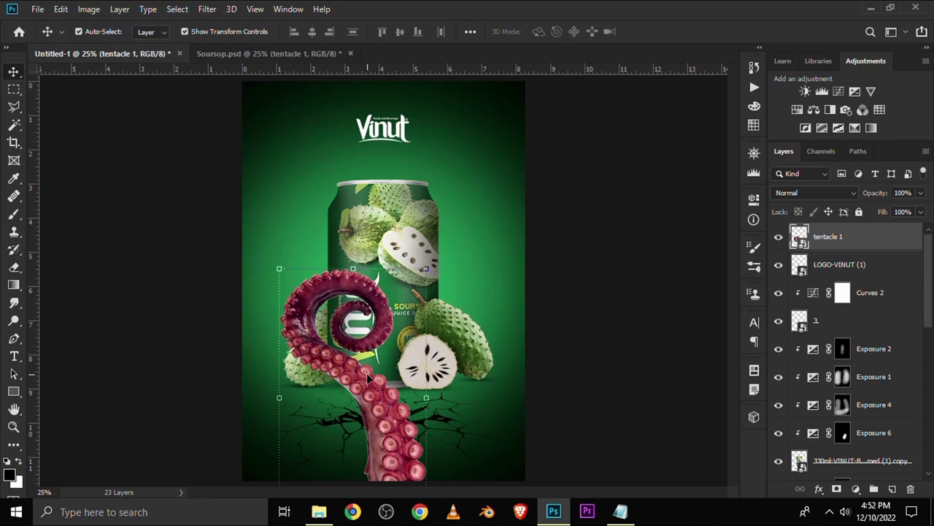
pyautogui.moveTo(346, 370); pyautogui.dragTo(355, 366)
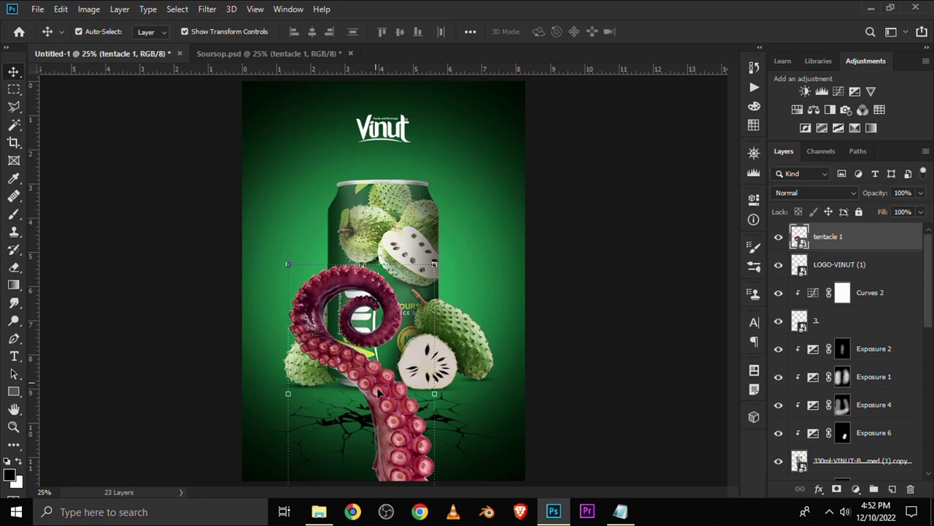
pyautogui.moveTo(382, 402); pyautogui.dragTo(374, 400)
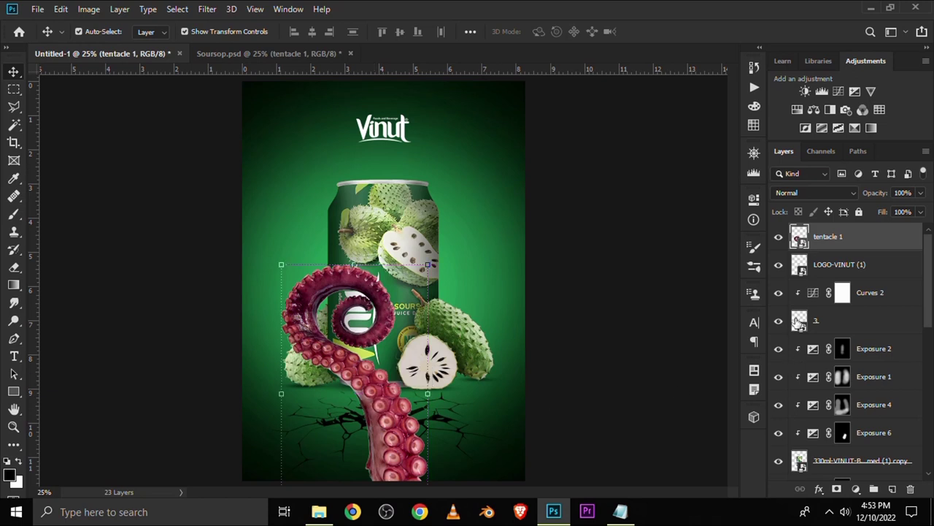
pyautogui.click(778, 238)
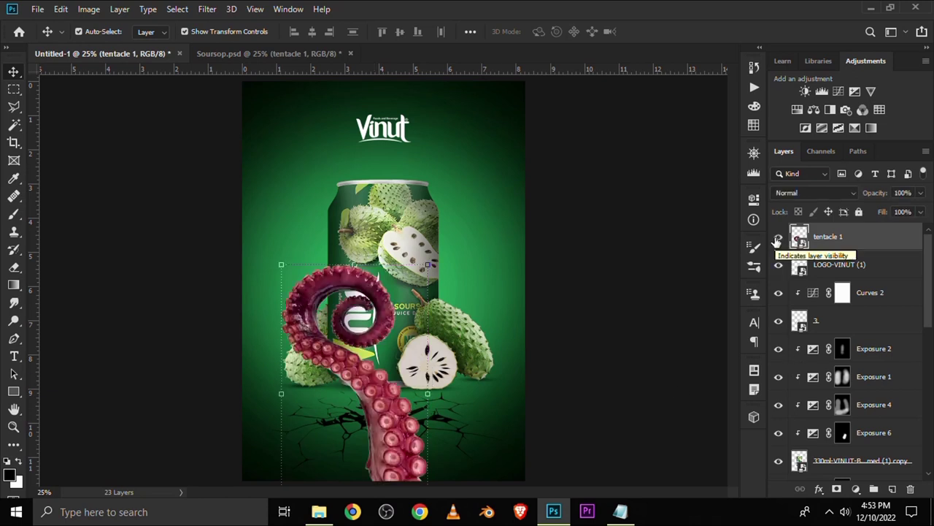
pyautogui.click(778, 238)
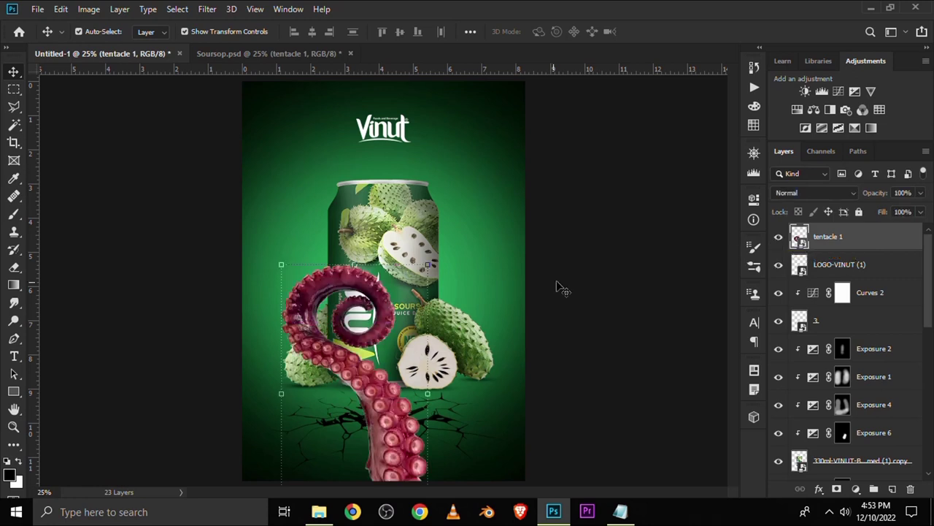
pyautogui.moveTo(310, 333); pyautogui.dragTo(319, 328)
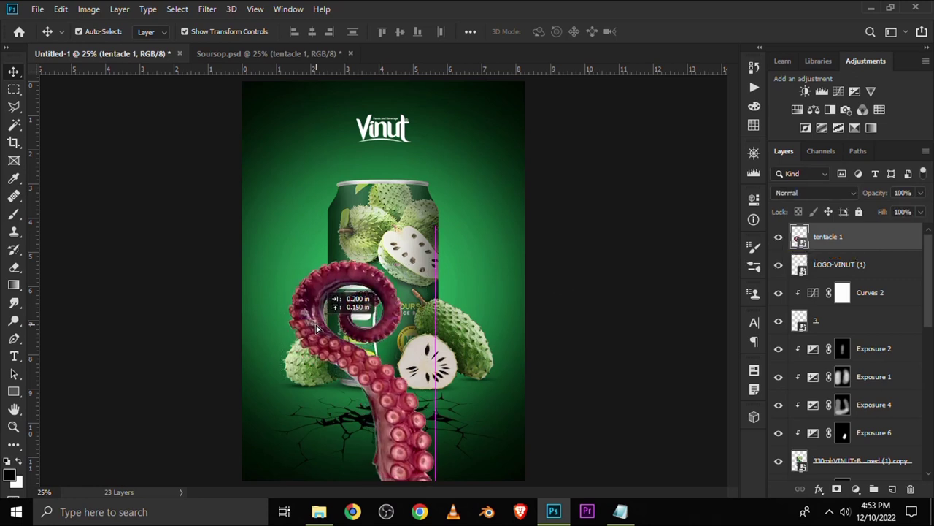
pyautogui.moveTo(319, 329); pyautogui.dragTo(315, 330)
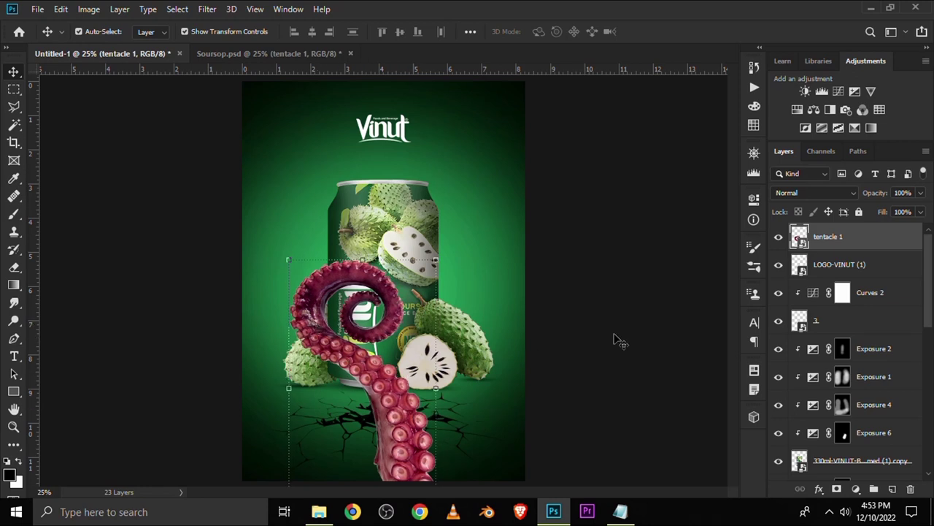
# Step: Set the tentacle 1 layer's opacity to 96%
pyautogui.click(919, 212)
pyautogui.moveTo(917, 211); pyautogui.dragTo(880, 211)
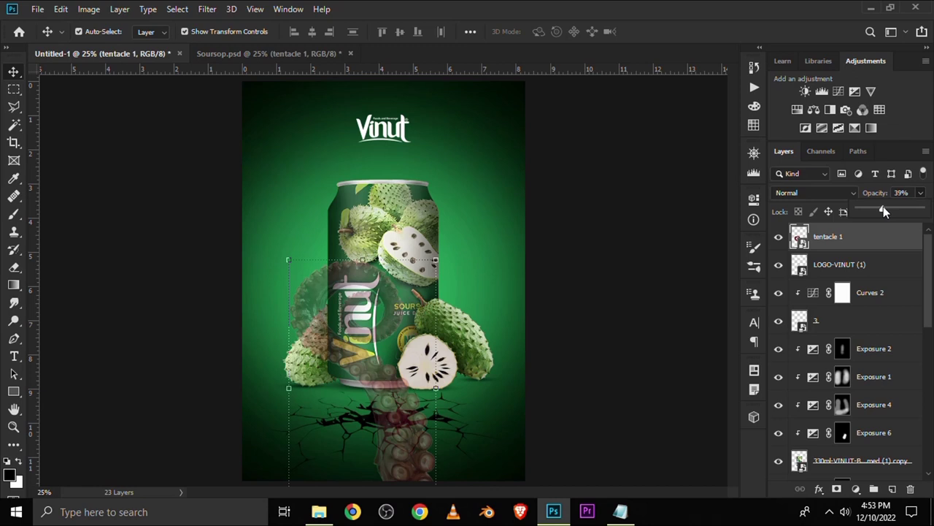
pyautogui.moveTo(881, 208); pyautogui.dragTo(921, 209)
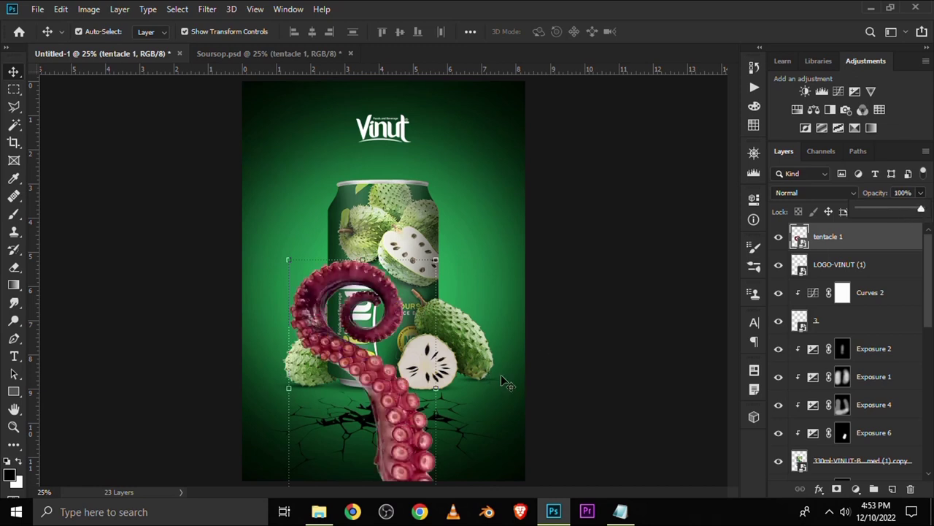
pyautogui.press('Down')
pyautogui.press('Down')
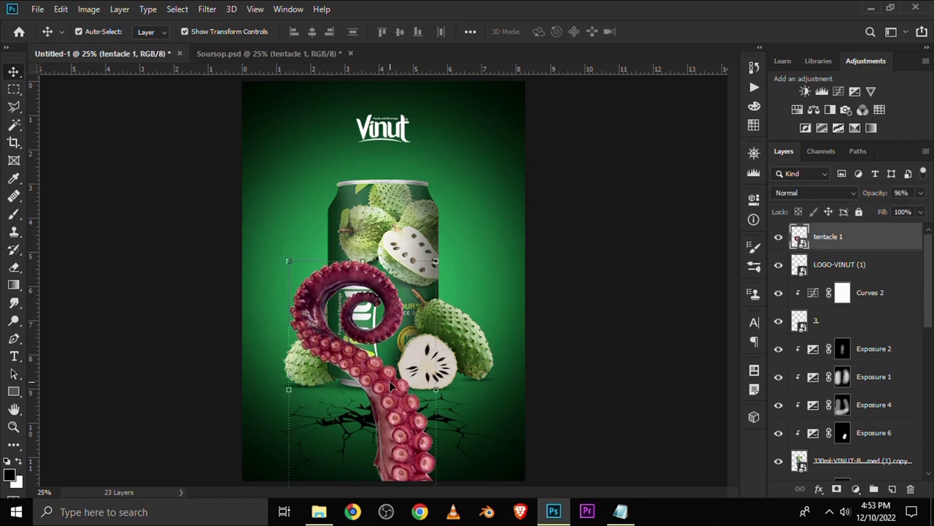
pyautogui.scroll(-1, 398, 378)
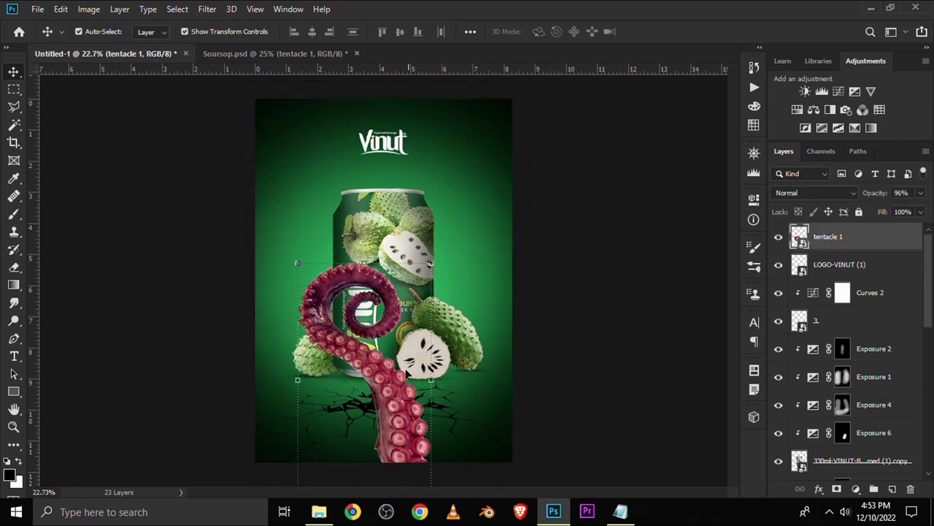
# Step: Warp the tentacle into a slightly bent shape and commit the transform
pyautogui.hotkey('ctrl', 't')
pyautogui.rightClick(381, 400)
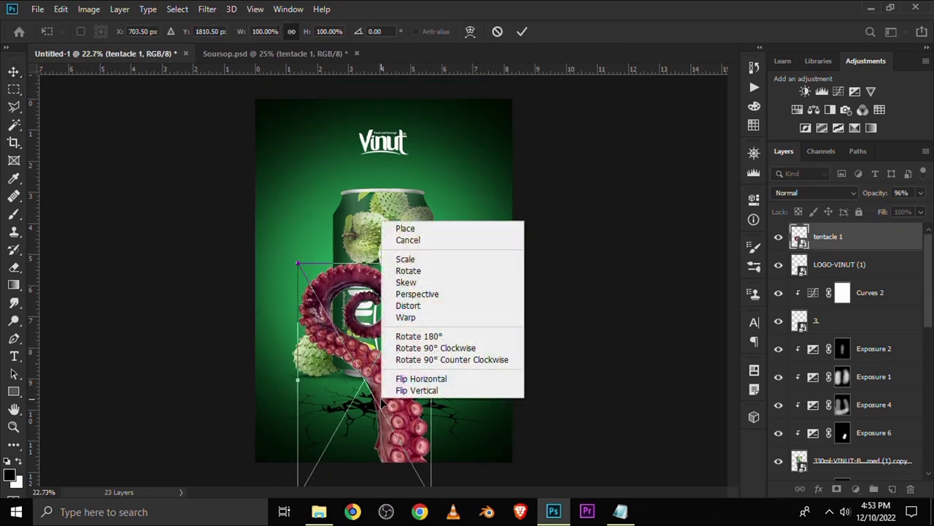
pyautogui.click(405, 317)
pyautogui.moveTo(387, 427); pyautogui.dragTo(400, 405)
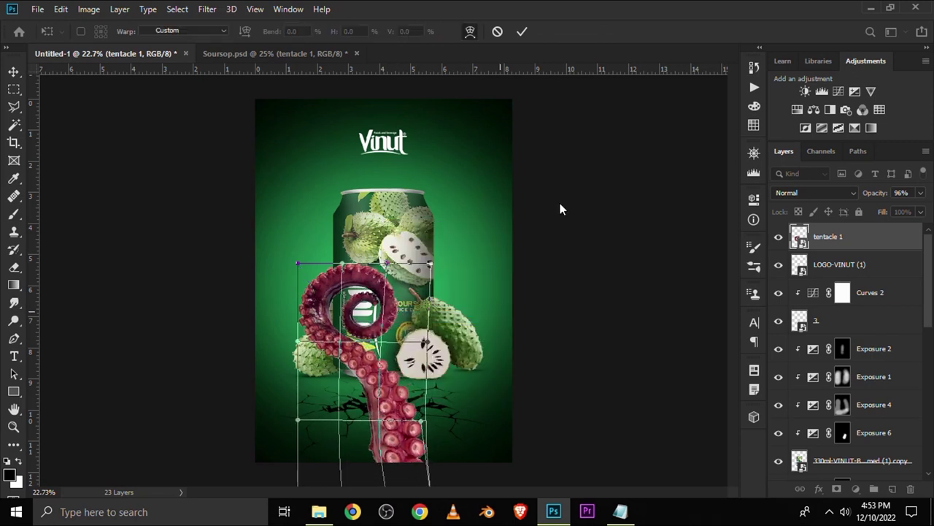
pyautogui.click(521, 32)
# Step: Return the tentacle 1 layer to 100% opacity and compare it hidden and shown
pyautogui.click(920, 192)
pyautogui.moveTo(924, 211); pyautogui.dragTo(865, 212)
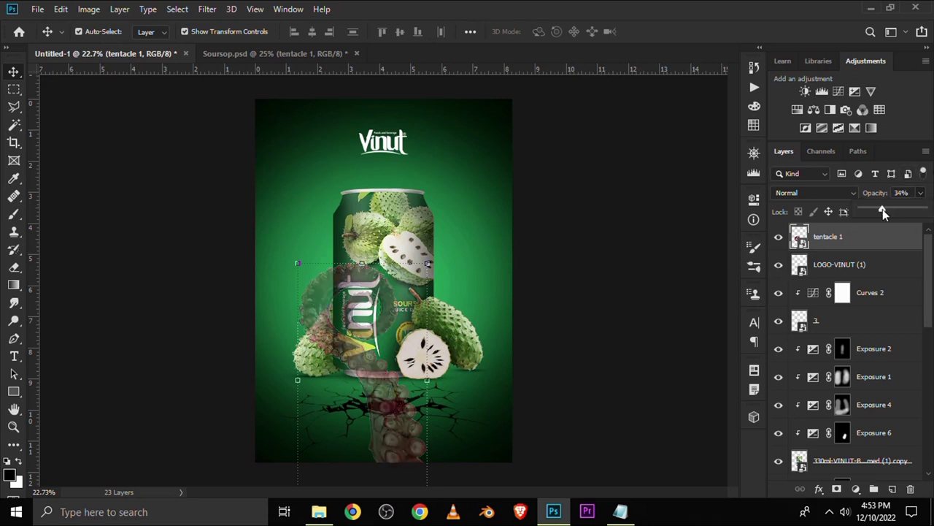
pyautogui.moveTo(870, 210); pyautogui.dragTo(921, 211)
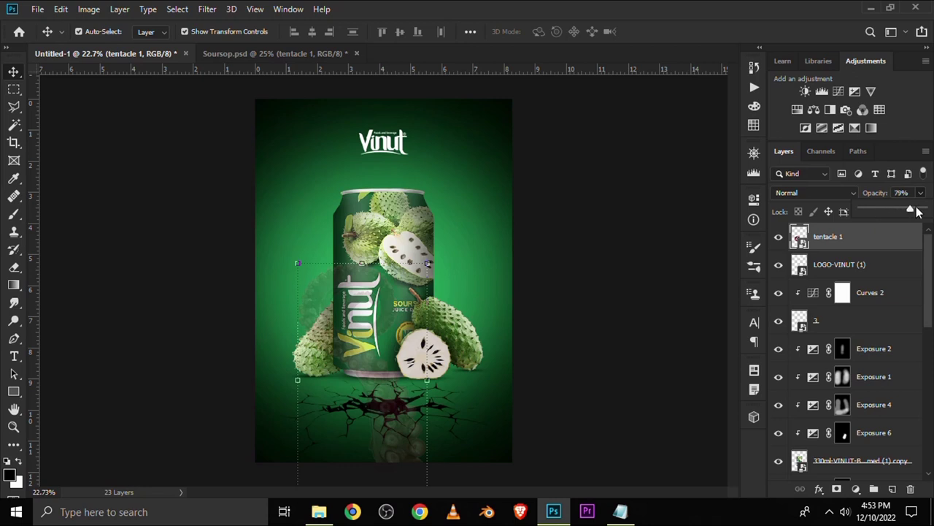
pyautogui.click(576, 307)
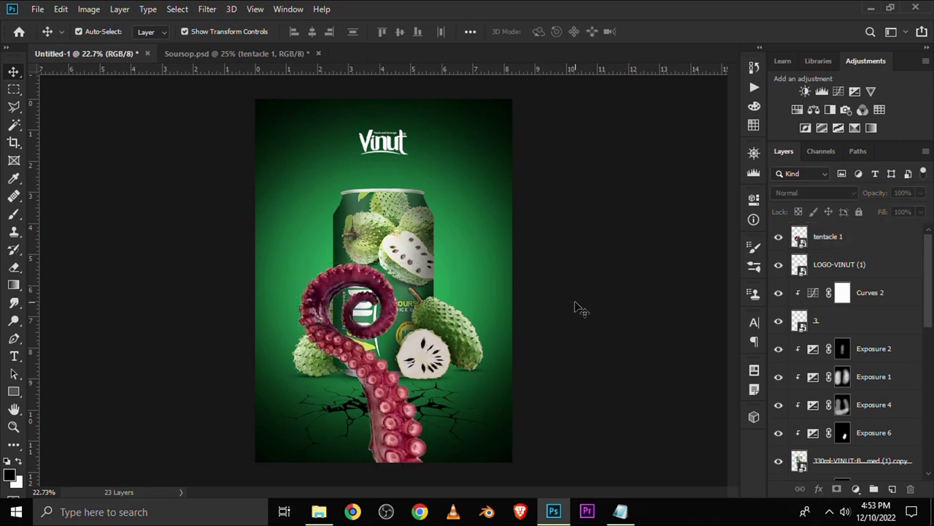
pyautogui.click(339, 275)
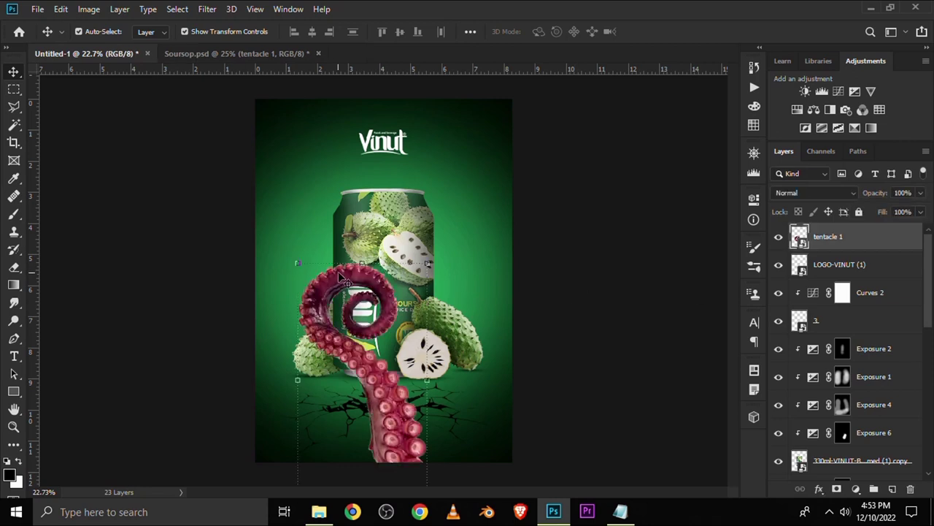
pyautogui.click(779, 237)
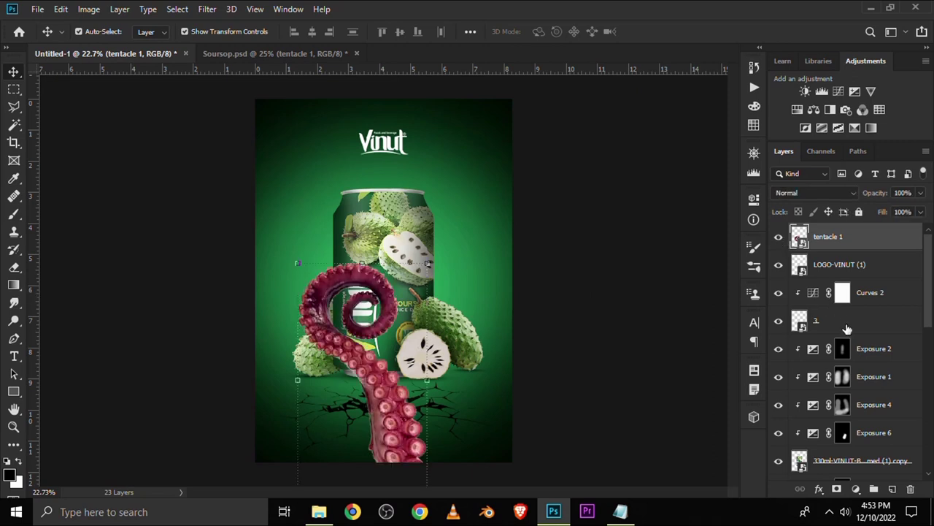
pyautogui.click(856, 488)
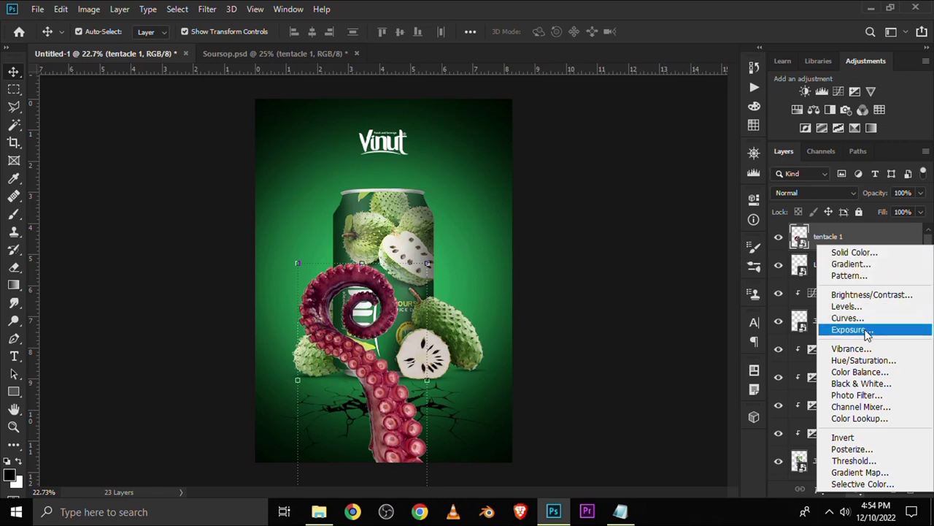
# Step: Add a Color Balance layer clipped to tentacle 1, shifting shadows toward cyan and green
pyautogui.click(862, 372)
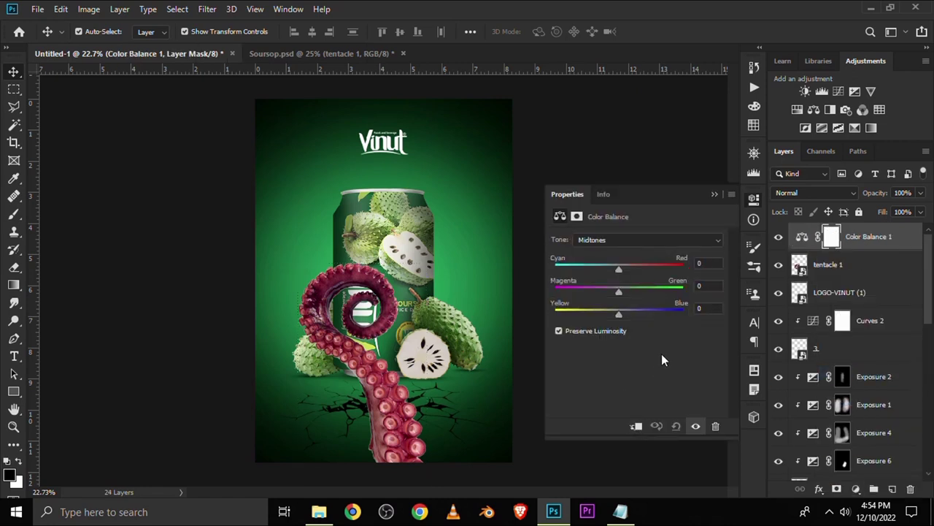
pyautogui.click(610, 239)
pyautogui.moveTo(619, 268); pyautogui.dragTo(609, 267)
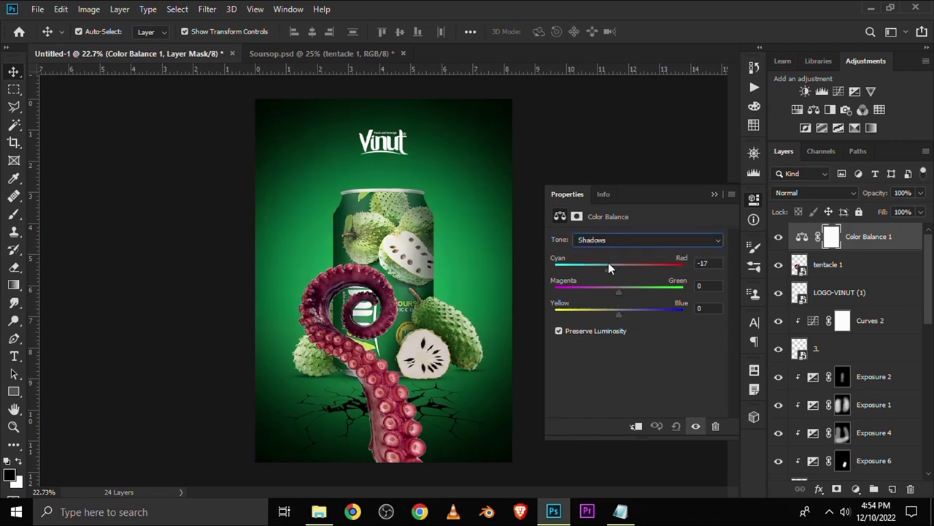
pyautogui.click(636, 424)
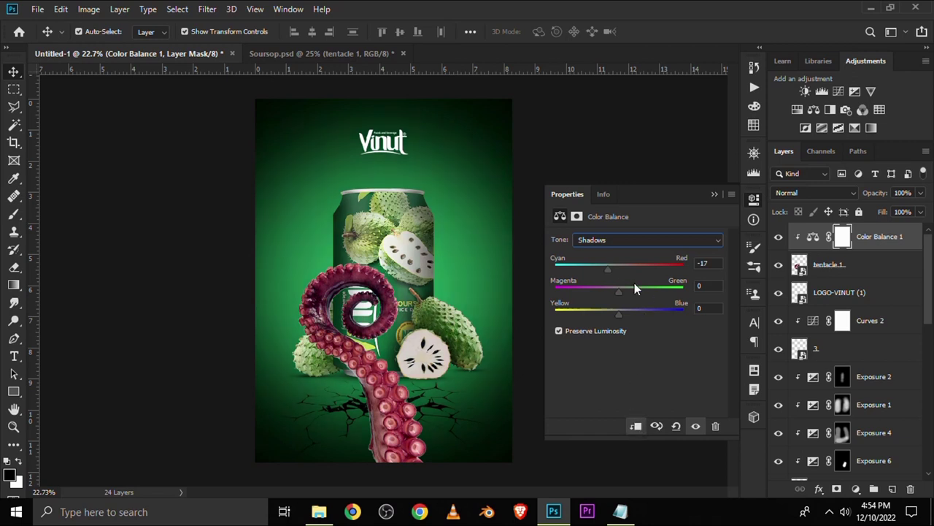
pyautogui.moveTo(606, 268); pyautogui.dragTo(643, 293)
pyautogui.moveTo(643, 292); pyautogui.dragTo(653, 298)
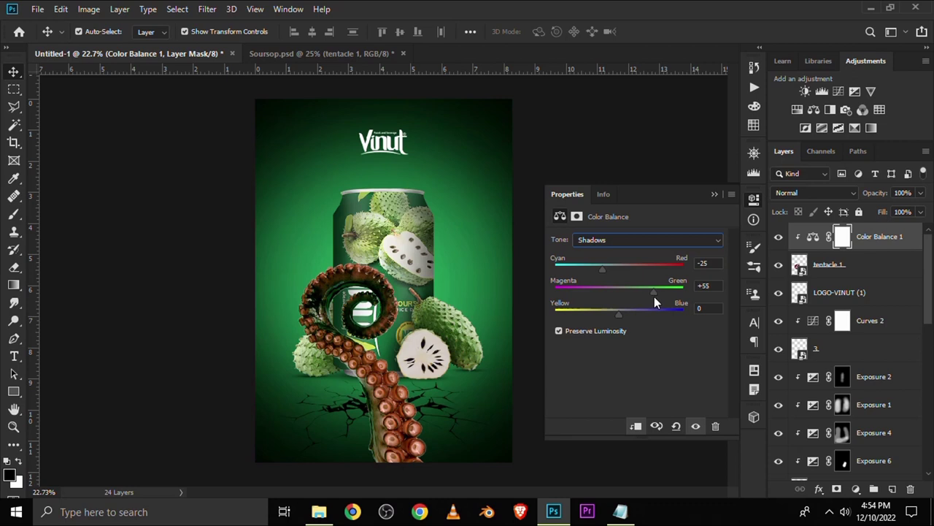
# Step: Shift the Color Balance midtones toward cyan
pyautogui.click(623, 241)
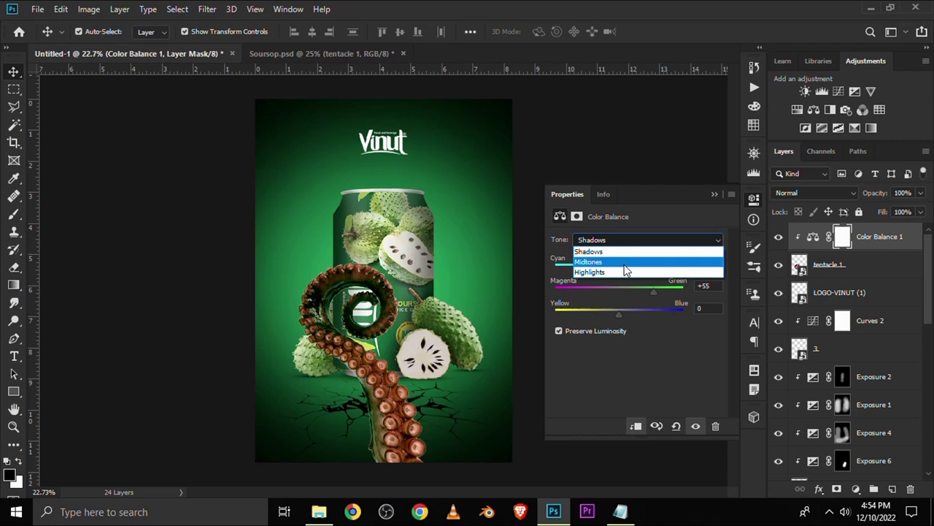
pyautogui.click(624, 264)
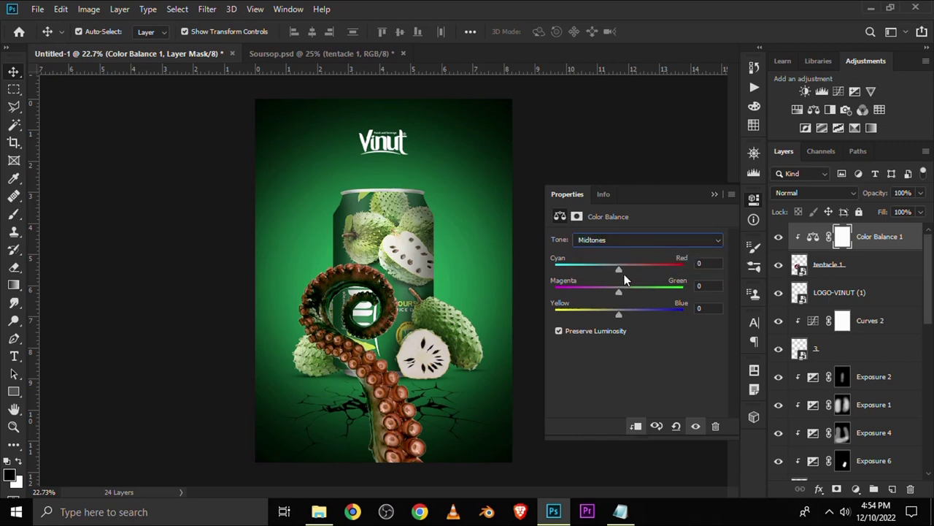
pyautogui.moveTo(619, 272)
pyautogui.mouseDown()
pyautogui.moveTo(600, 268)
pyautogui.moveTo(670, 298)
pyautogui.mouseUp()
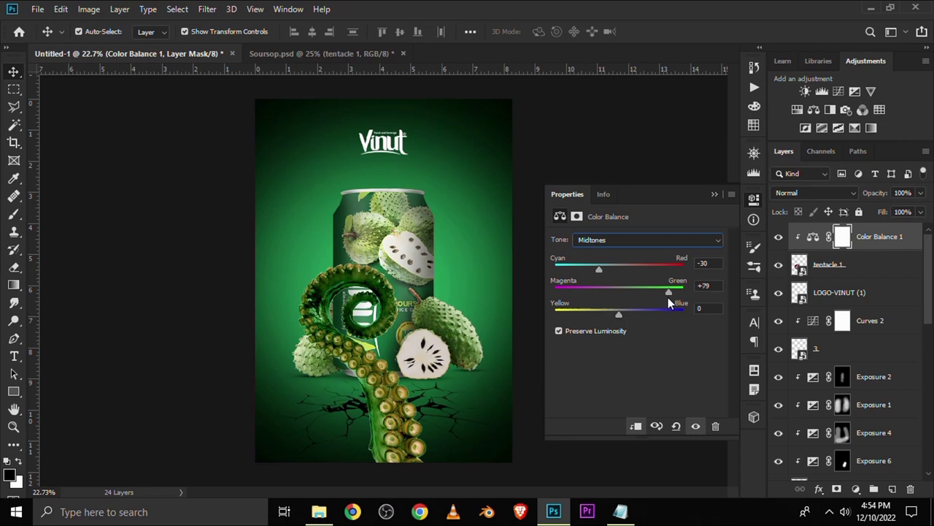
pyautogui.moveTo(619, 314); pyautogui.dragTo(624, 317)
# Step: Set the highlights to Cyan/Red -6 and Magenta/Green +29, then compare the recoloured tentacle
pyautogui.click(633, 243)
pyautogui.click(626, 273)
pyautogui.moveTo(620, 268); pyautogui.dragTo(614, 269)
pyautogui.moveTo(619, 291); pyautogui.dragTo(633, 289)
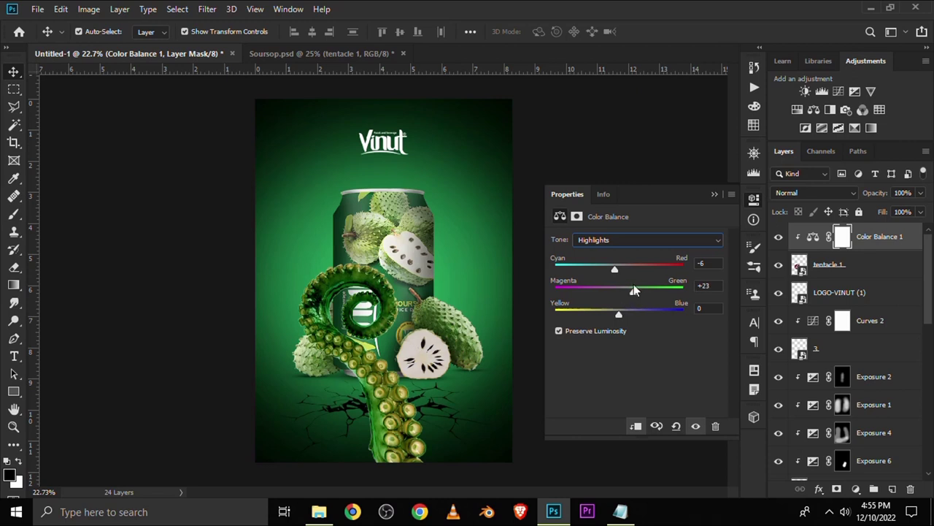
pyautogui.moveTo(639, 285); pyautogui.dragTo(636, 285)
pyautogui.click(705, 308)
pyautogui.click(715, 195)
pyautogui.click(778, 238)
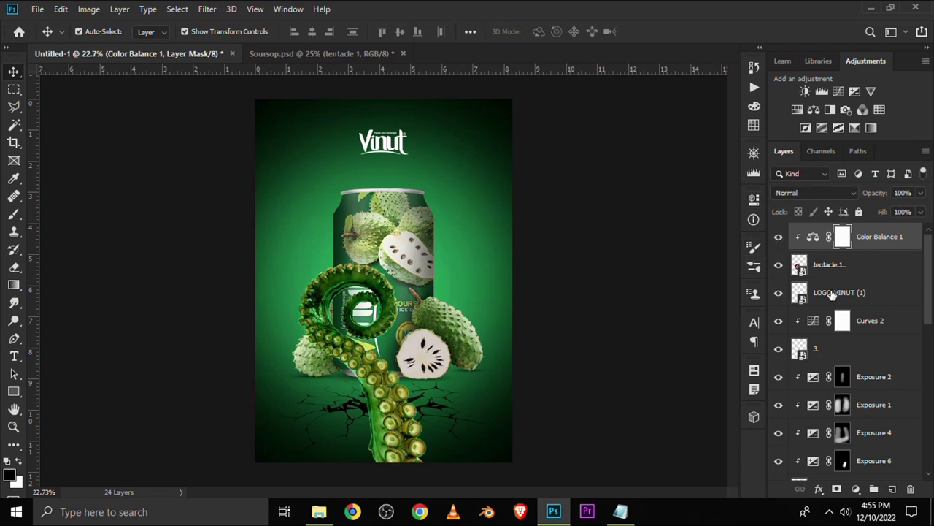
pyautogui.click(855, 488)
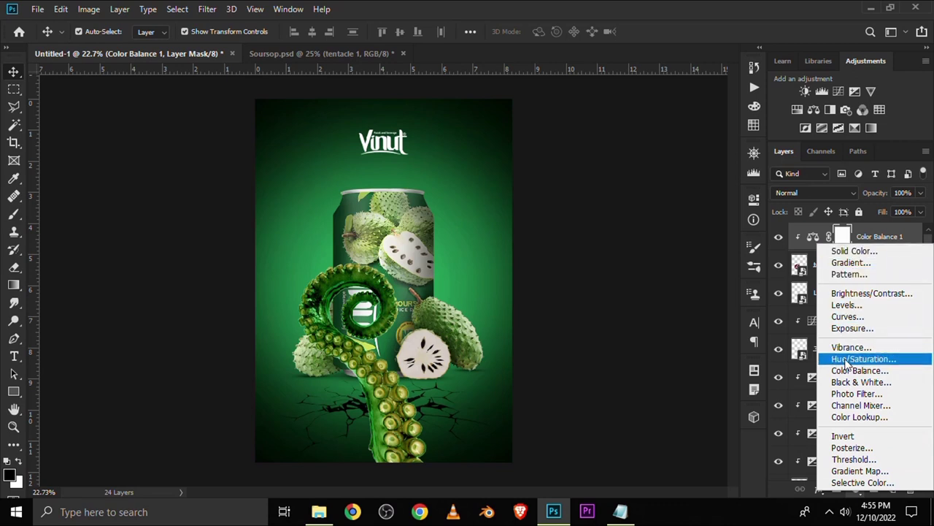
# Step: Add a Vibrance layer clipped to tentacle 1 with Vibrance lowered to -83
pyautogui.click(851, 348)
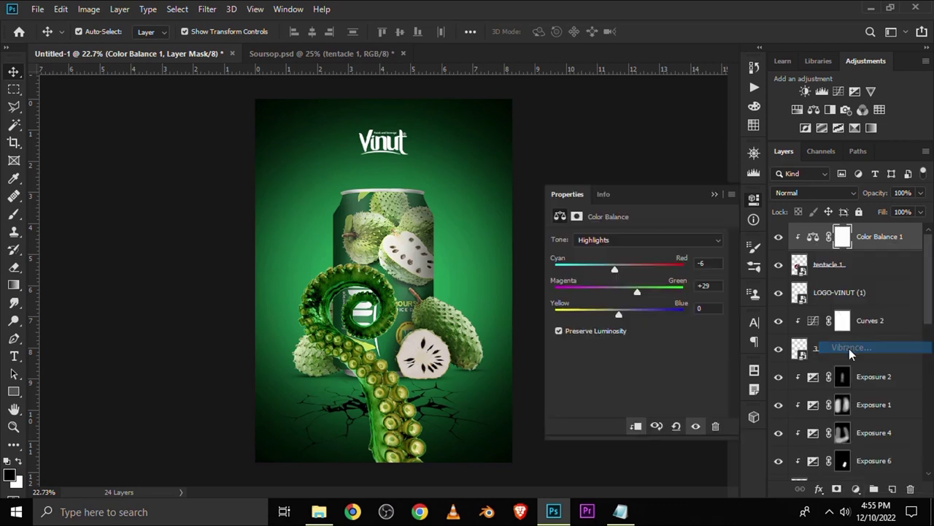
pyautogui.click(636, 426)
pyautogui.moveTo(637, 253); pyautogui.dragTo(626, 254)
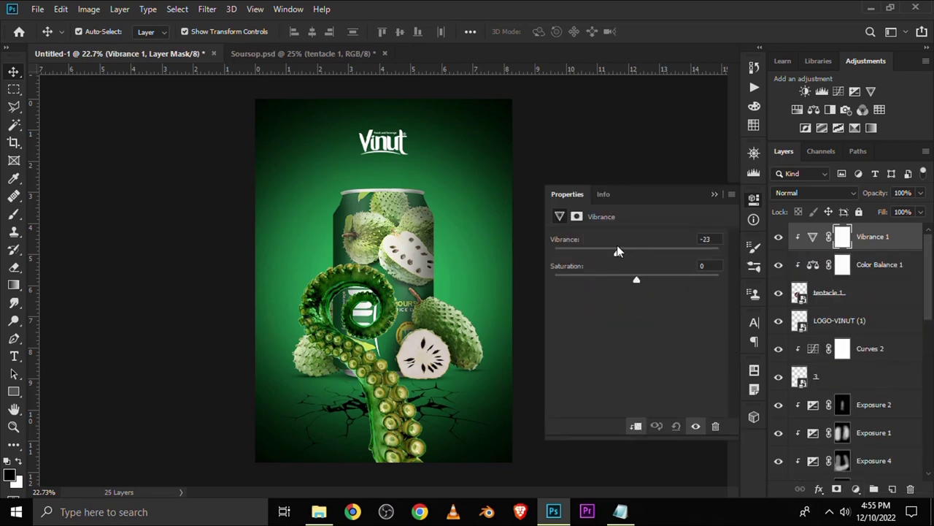
pyautogui.moveTo(595, 252); pyautogui.dragTo(578, 252)
pyautogui.moveTo(575, 249); pyautogui.dragTo(571, 250)
pyautogui.click(715, 194)
pyautogui.click(778, 236)
pyautogui.click(778, 236)
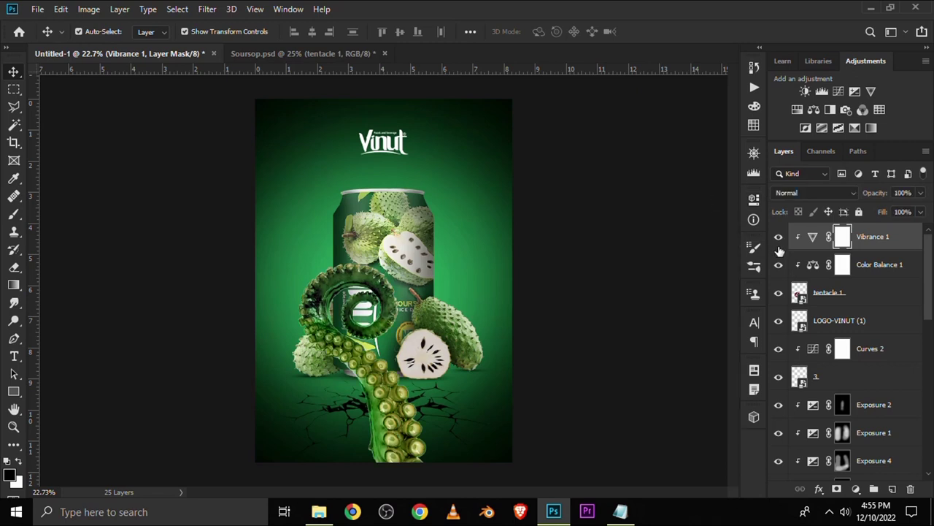
# Step: Hide the Vibrance 1 and Color Balance 1 layers and add a layer mask to tentacle 1
pyautogui.click(605, 321)
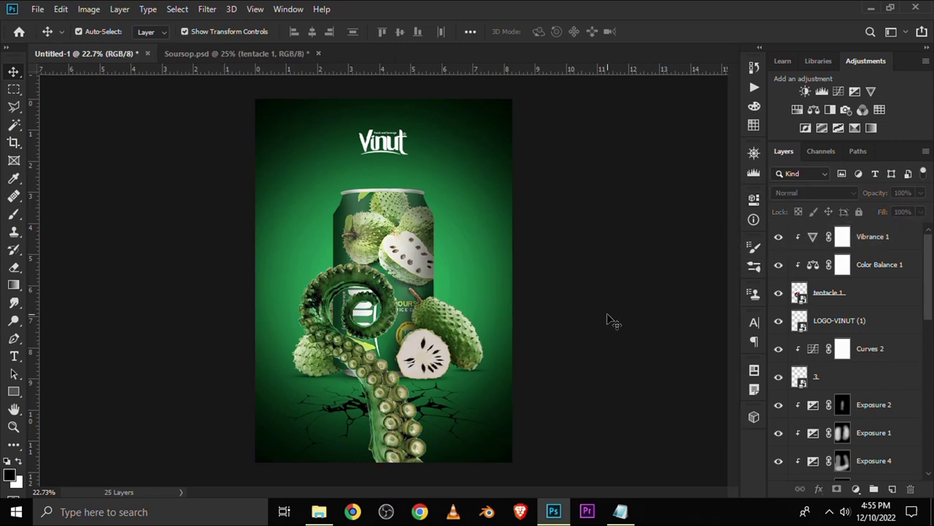
pyautogui.click(351, 282)
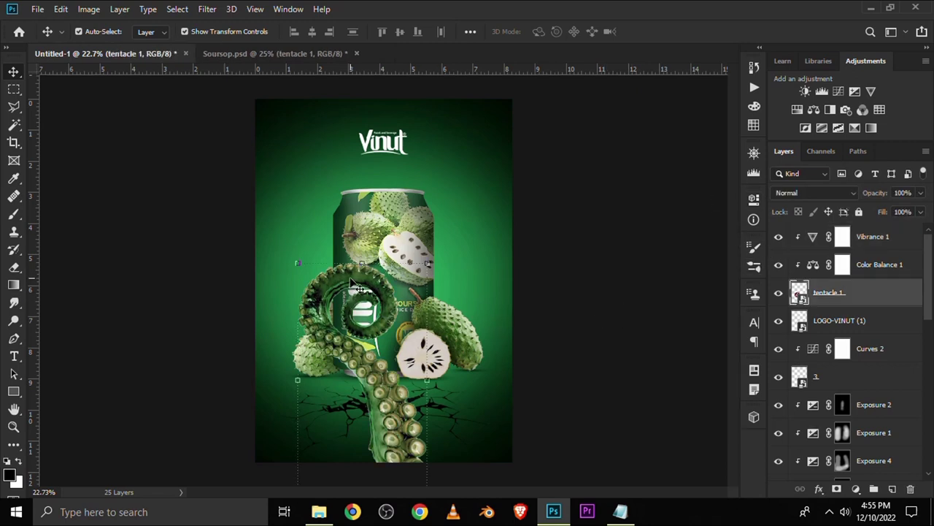
pyautogui.click(678, 319)
pyautogui.click(778, 265)
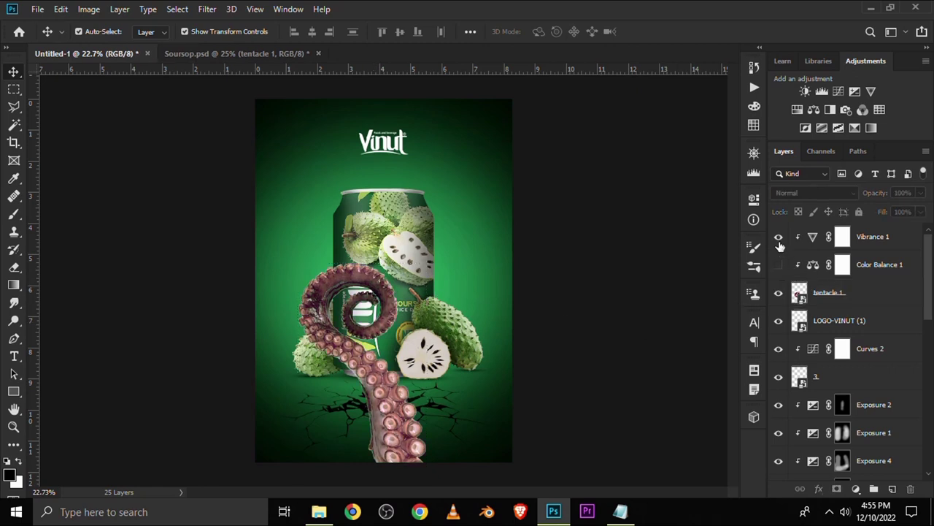
pyautogui.click(778, 237)
pyautogui.click(832, 299)
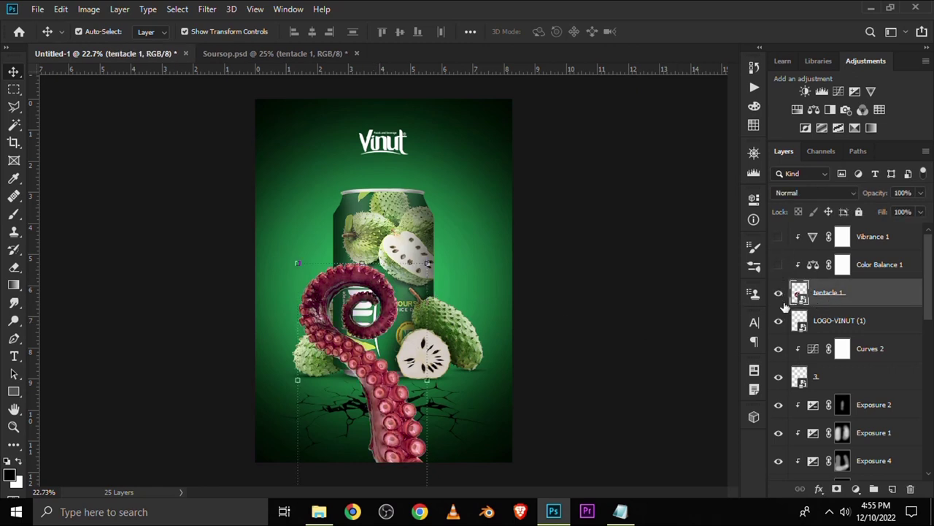
pyautogui.click(836, 488)
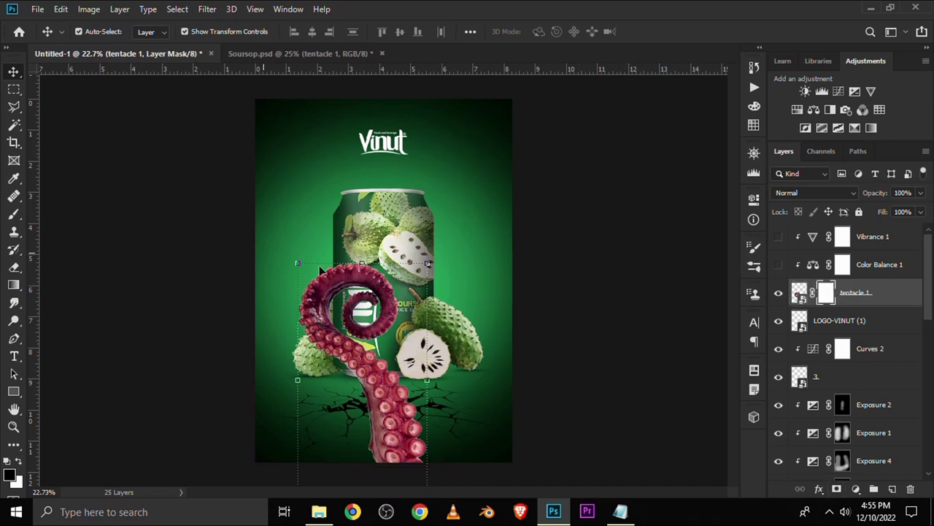
# Step: Lower tentacle 1 to 21% opacity and draw a Polygonal Lasso selection around the can area
pyautogui.click(920, 192)
pyautogui.moveTo(921, 209); pyautogui.dragTo(871, 208)
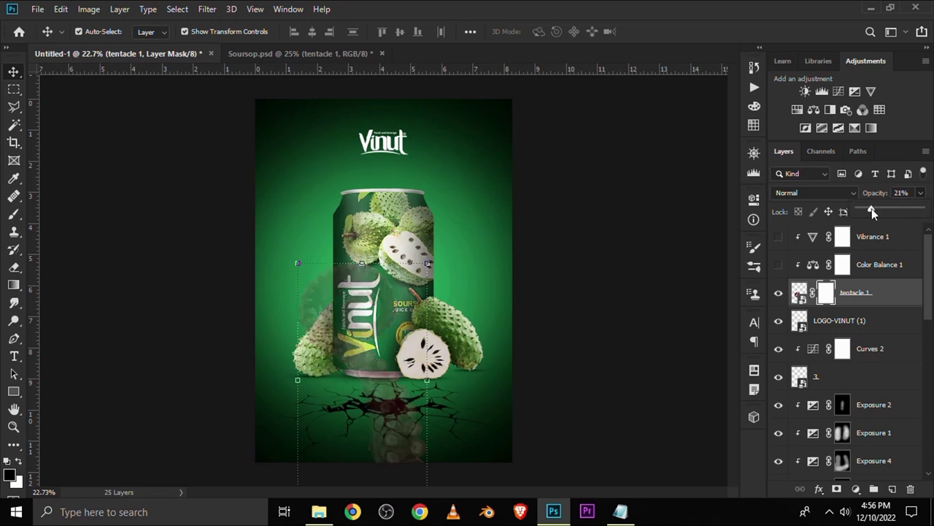
pyautogui.scroll(5, 349, 298)
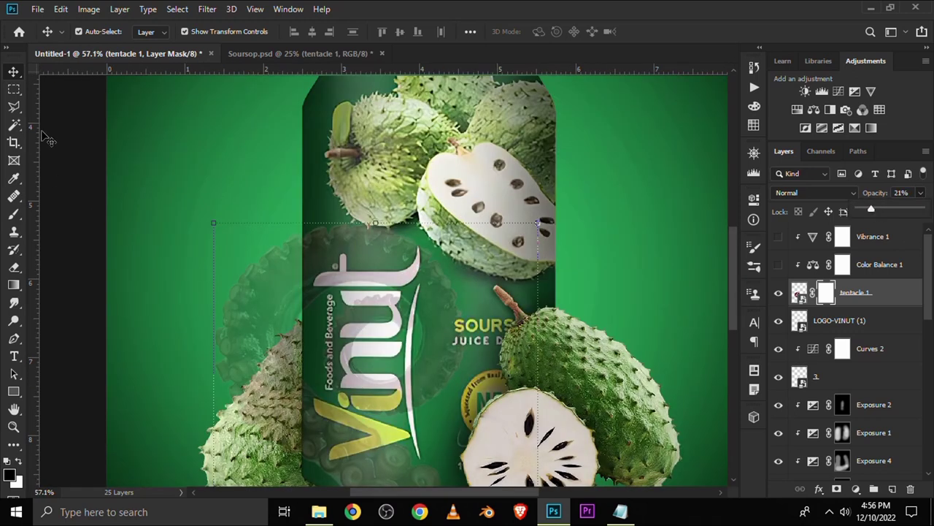
pyautogui.click(14, 107)
pyautogui.click(61, 121)
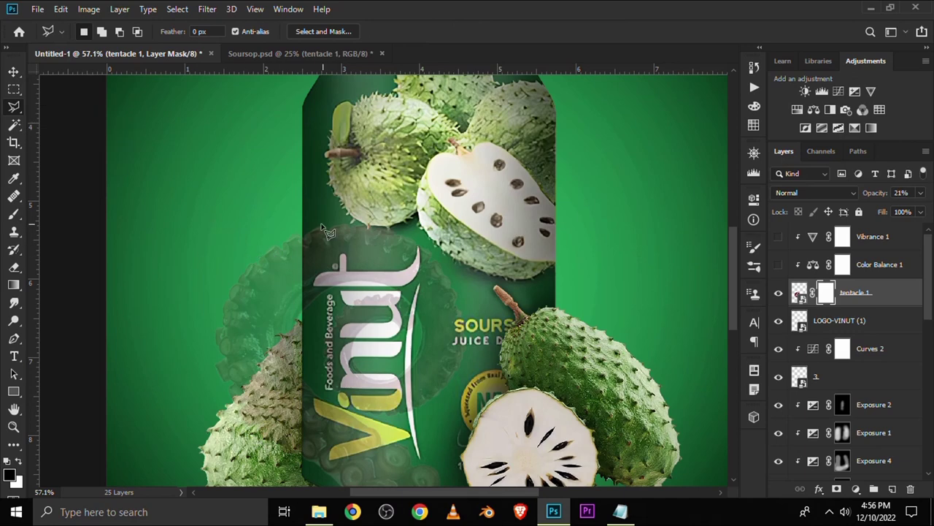
pyautogui.click(303, 212)
pyautogui.click(303, 333)
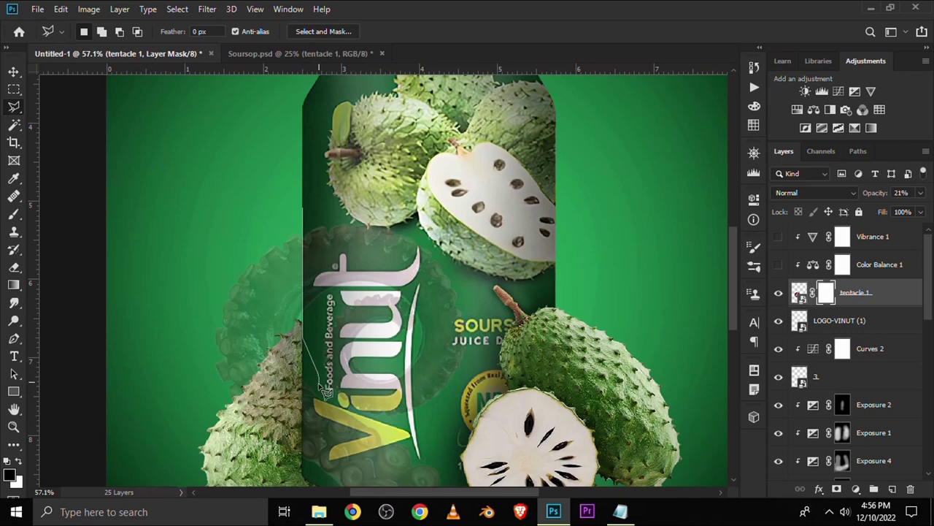
pyautogui.click(330, 397)
pyautogui.click(442, 421)
pyautogui.click(478, 396)
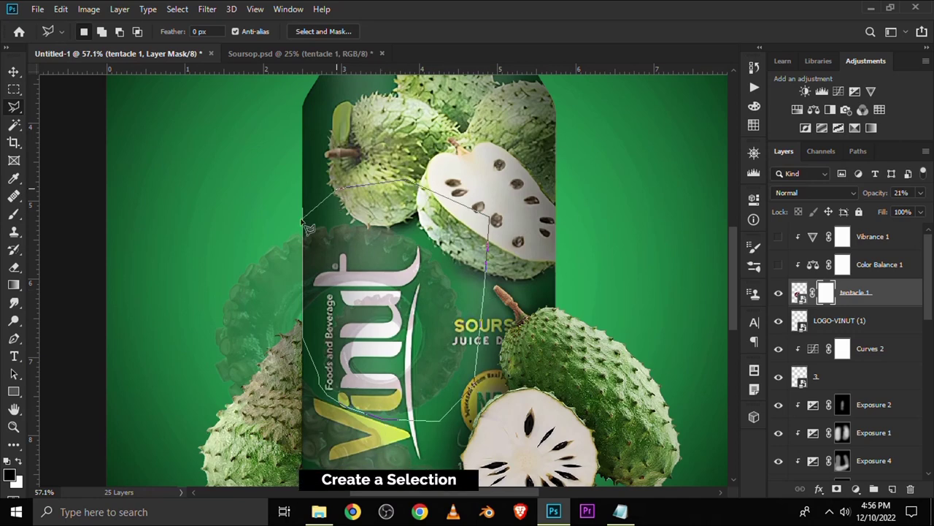
pyautogui.click(307, 213)
# Step: Fill the selection with black on tentacle 1's mask to hide it over the can, then deselect
pyautogui.rightClick(378, 282)
pyautogui.click(463, 394)
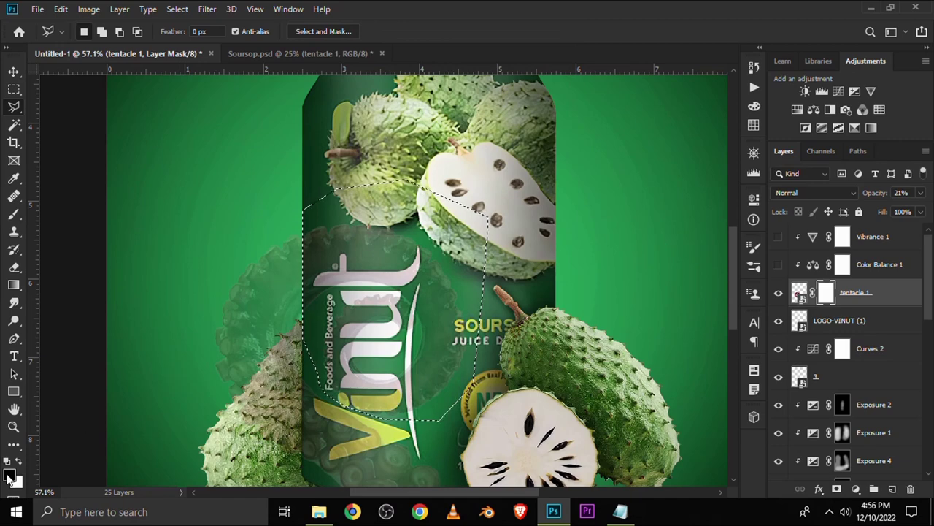
pyautogui.click(9, 475)
pyautogui.click(657, 382)
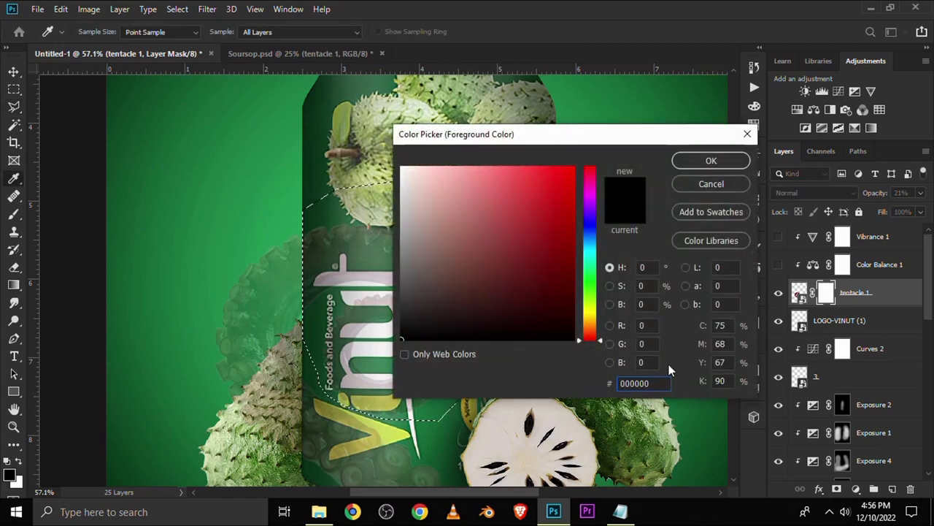
pyautogui.click(711, 161)
pyautogui.press('l')
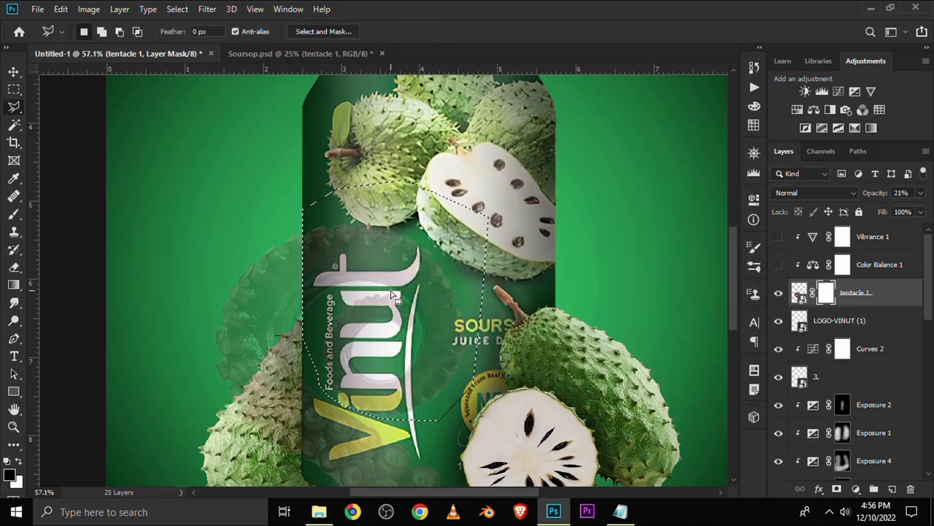
pyautogui.rightClick(400, 276)
pyautogui.click(416, 208)
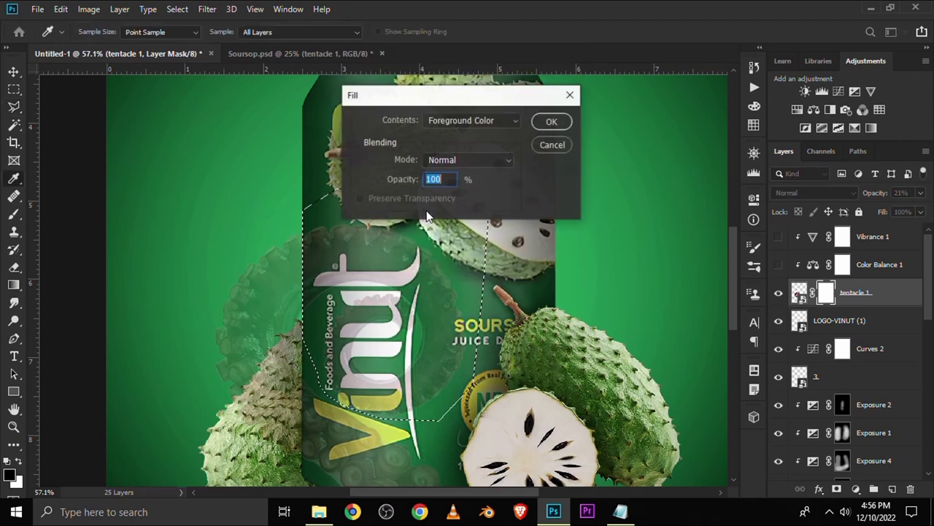
pyautogui.click(471, 121)
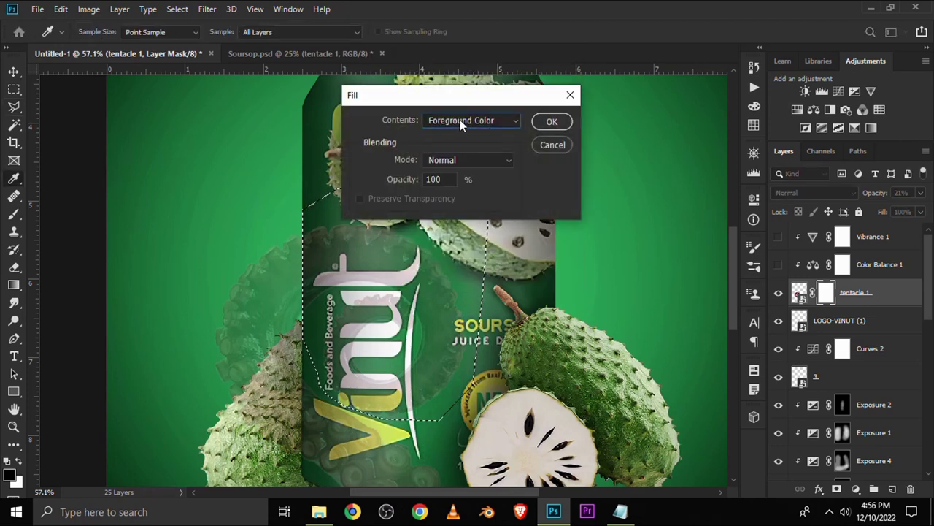
pyautogui.click(546, 122)
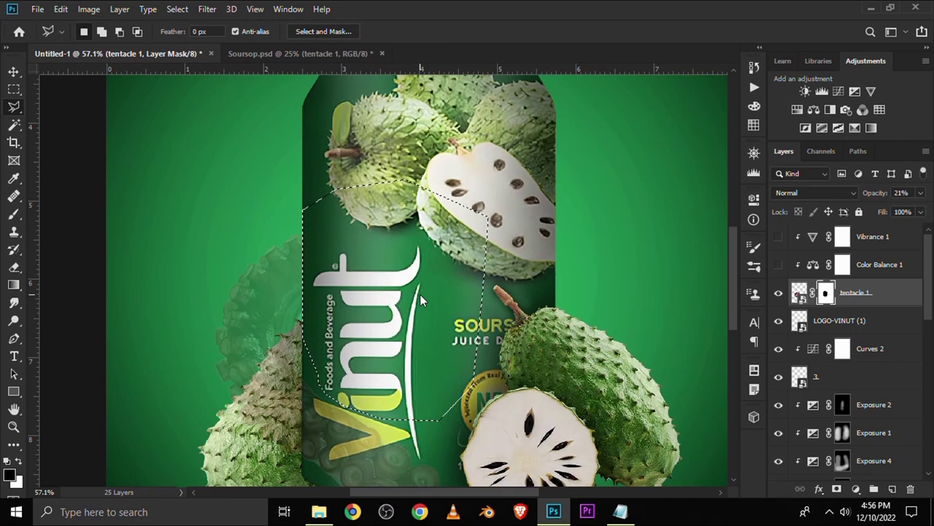
pyautogui.hotkey('ctrl', 'd')
pyautogui.scroll(-2, 430, 353)
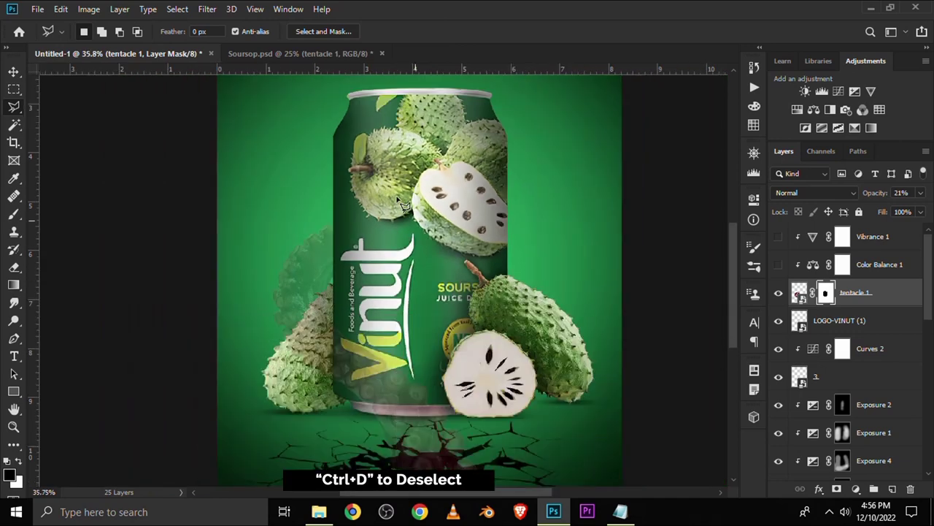
# Step: Zoom in and draw a Polygonal Lasso selection around the tentacle below the crack
pyautogui.scroll(-2, 431, 353)
pyautogui.scroll(1, 437, 448)
pyautogui.scroll(2, 437, 449)
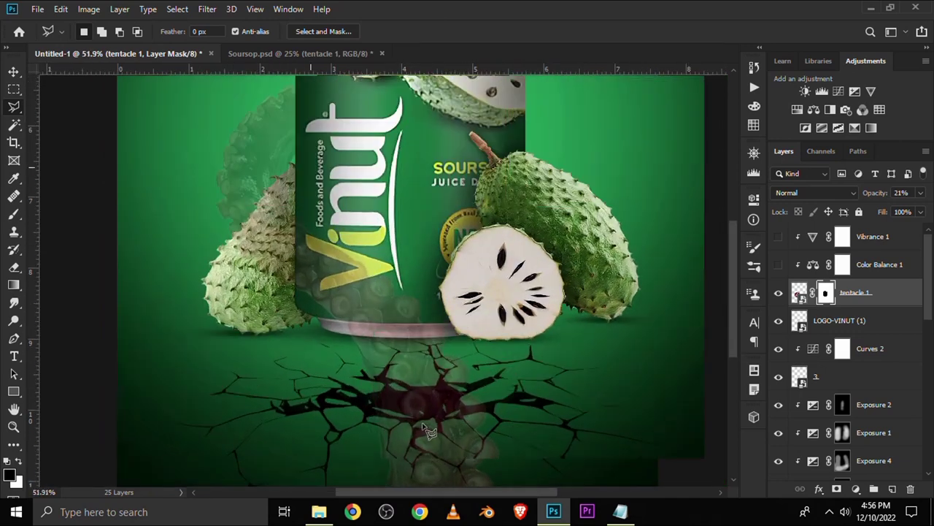
pyautogui.scroll(1, 425, 425)
pyautogui.scroll(1, 425, 425)
pyautogui.moveTo(731, 313)
pyautogui.mouseDown()
pyautogui.moveTo(731, 344)
pyautogui.moveTo(718, 350)
pyautogui.mouseUp()
pyautogui.scroll(1, 473, 278)
pyautogui.scroll(2, 473, 277)
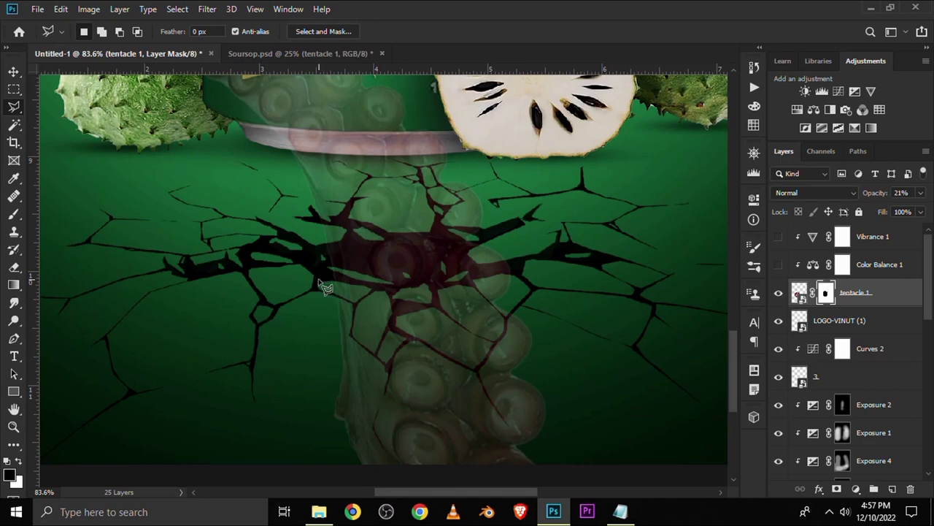
pyautogui.click(319, 281)
pyautogui.click(476, 286)
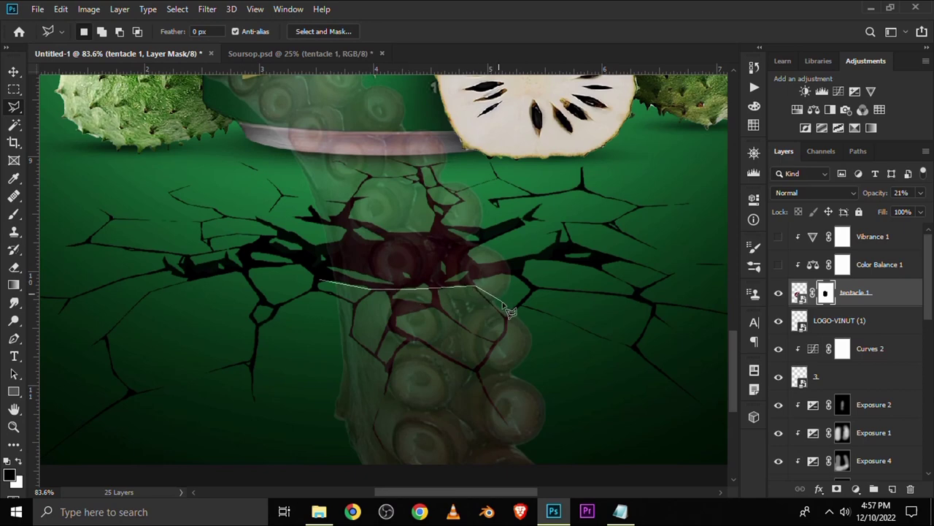
pyautogui.click(556, 337)
pyautogui.scroll(-2, 563, 431)
pyautogui.click(565, 445)
pyautogui.click(544, 467)
pyautogui.click(414, 463)
pyautogui.click(405, 418)
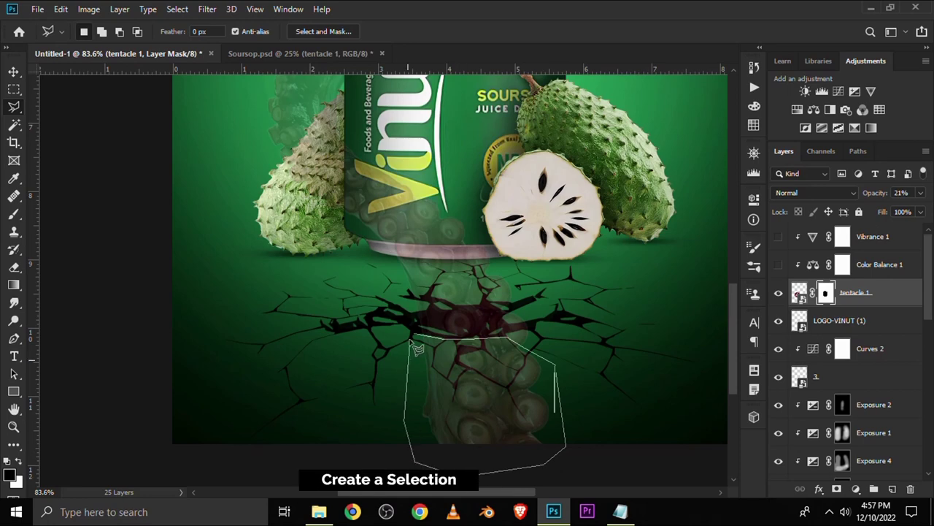
pyautogui.click(422, 343)
# Step: Fill the selection with black on tentacle 1's mask and deselect
pyautogui.rightClick(461, 378)
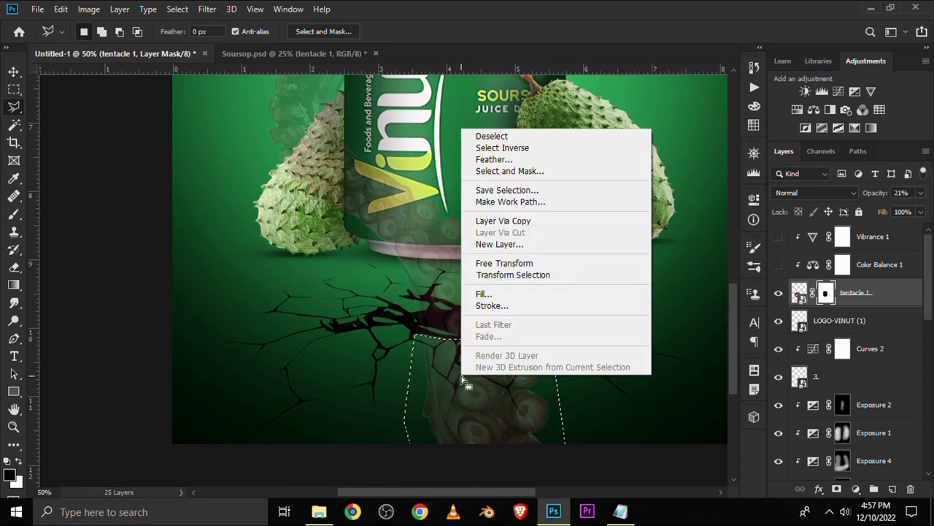
pyautogui.click(484, 294)
pyautogui.click(470, 120)
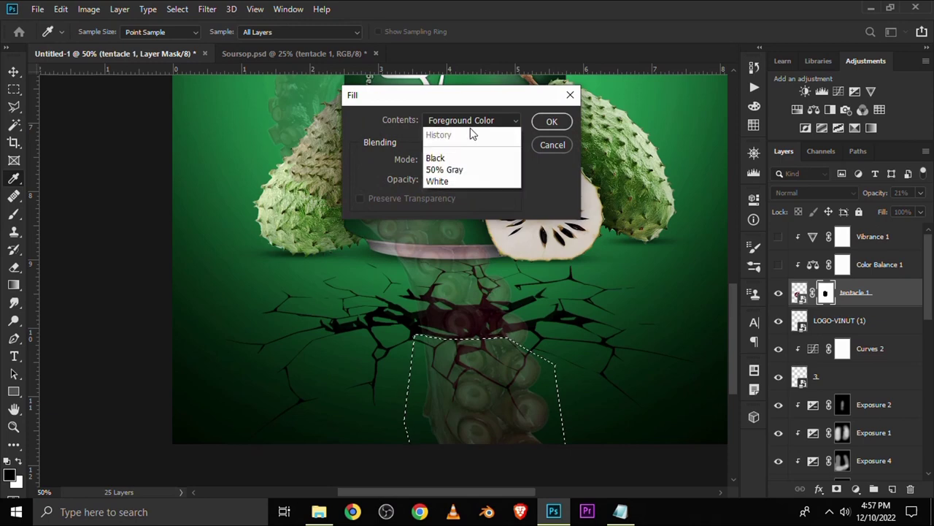
pyautogui.click(553, 122)
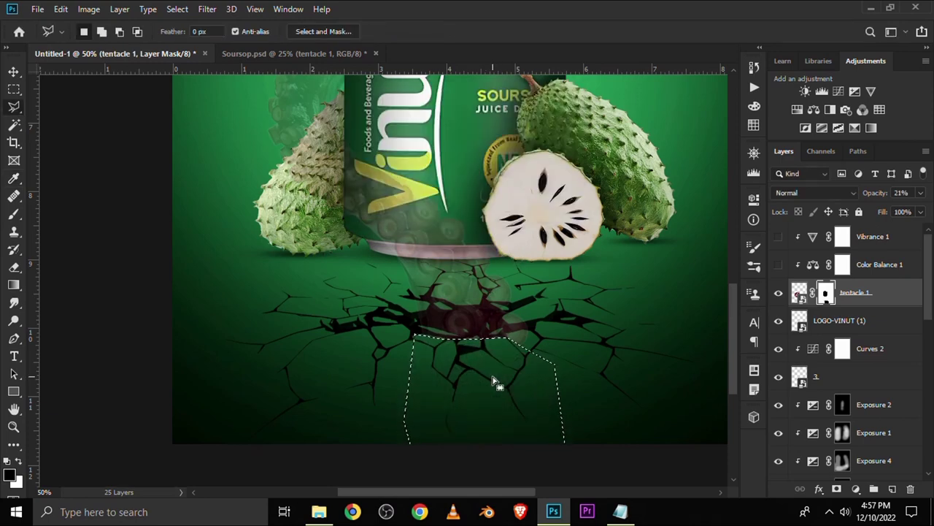
pyautogui.hotkey('ctrl', 'd')
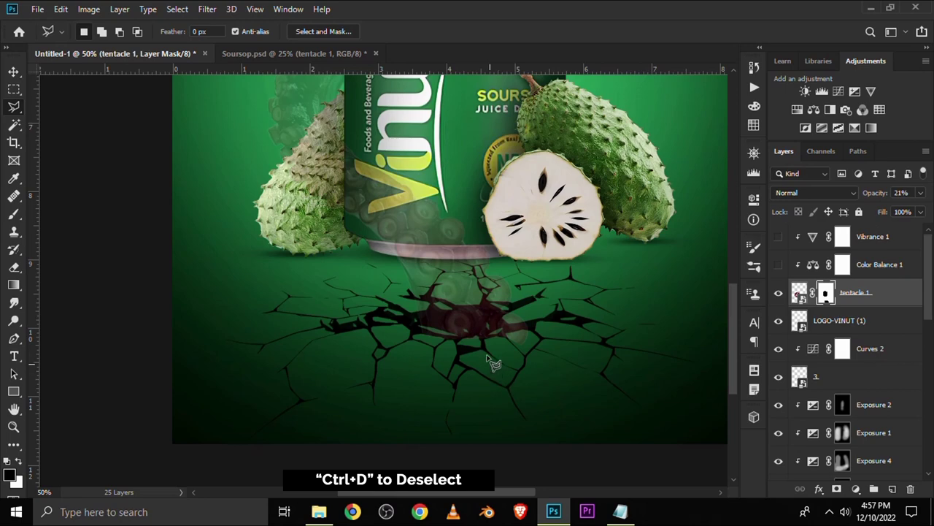
pyautogui.scroll(3, 494, 361)
# Step: Lasso the first crack section and the reddish blob, filling each on tentacle 1's mask
pyautogui.scroll(2, 535, 248)
pyautogui.click(537, 243)
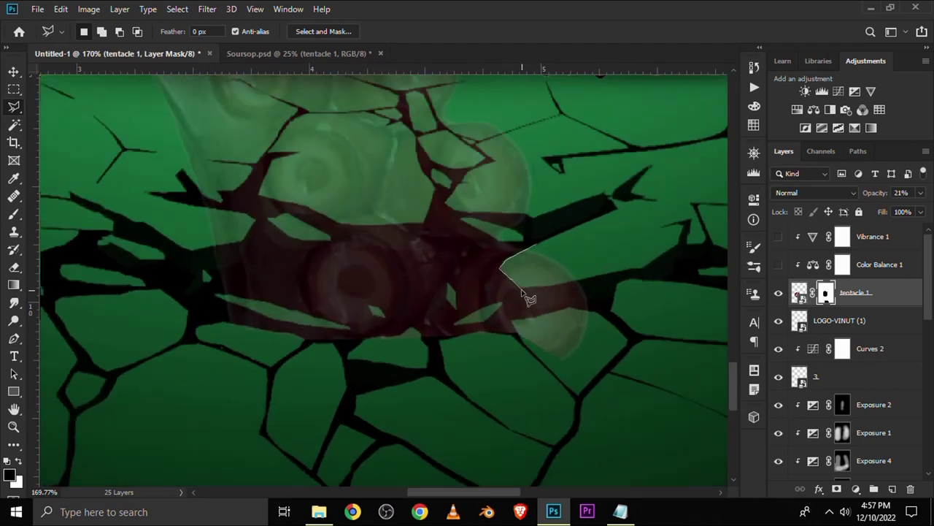
pyautogui.click(573, 312)
pyautogui.doubleClick(563, 280)
pyautogui.press('Delete')
pyautogui.hotkey('ctrl', 'd')
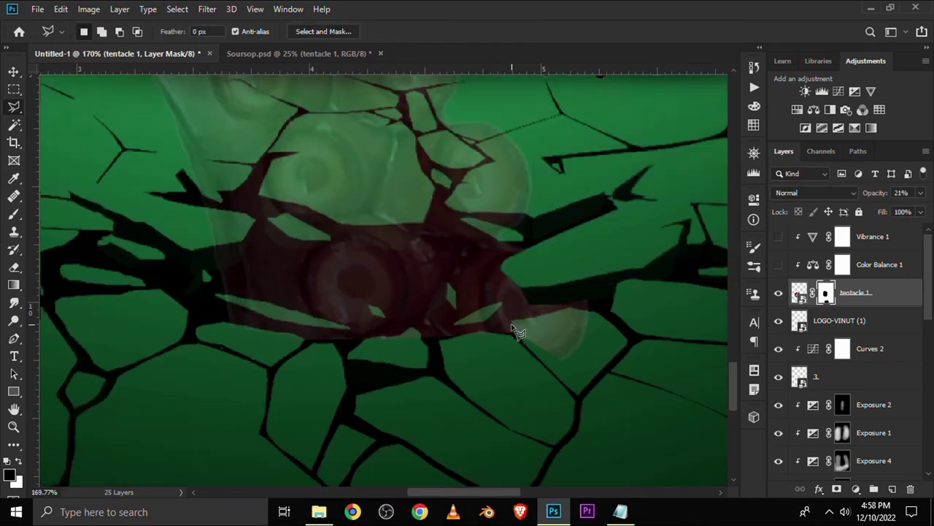
pyautogui.moveTo(513, 326); pyautogui.dragTo(546, 332)
pyautogui.press('Delete')
pyautogui.hotkey('ctrl', 'd')
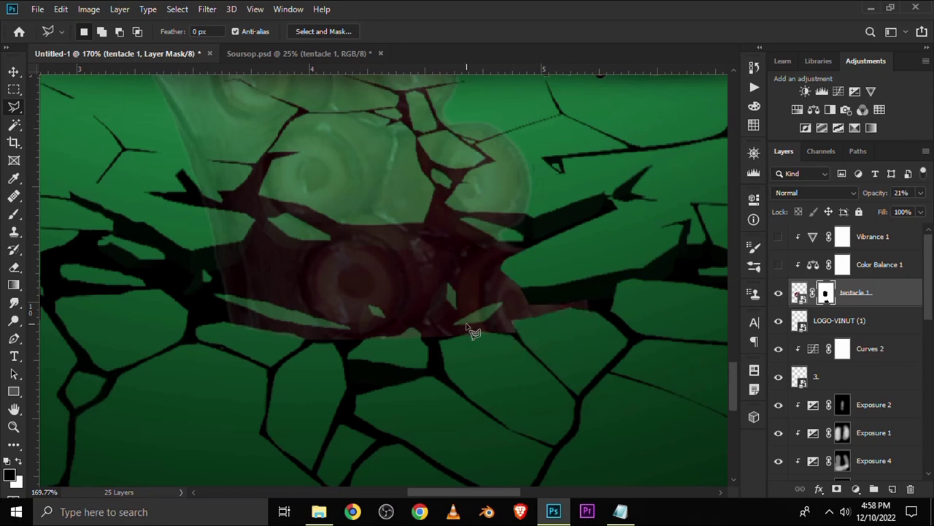
# Step: Fill two thin crack slivers and another crack section near the tentacle on the mask
pyautogui.moveTo(456, 322); pyautogui.dragTo(502, 311)
pyautogui.press('Delete')
pyautogui.moveTo(216, 296)
pyautogui.mouseDown()
pyautogui.moveTo(357, 339)
pyautogui.moveTo(219, 303)
pyautogui.mouseUp()
pyautogui.press('Delete')
pyautogui.hotkey('ctrl', 'd')
pyautogui.scroll(3, 310, 341)
pyautogui.moveTo(305, 235)
pyautogui.mouseDown()
pyautogui.moveTo(232, 389)
pyautogui.moveTo(315, 456)
pyautogui.moveTo(248, 392)
pyautogui.moveTo(307, 237)
pyautogui.mouseUp()
pyautogui.press('Delete')
pyautogui.hotkey('ctrl', 'd')
# Step: Trace the long black crack vein and a short top crack segment, filling each on the mask
pyautogui.scroll(1, 270, 211)
pyautogui.moveTo(267, 192)
pyautogui.mouseDown()
pyautogui.moveTo(324, 215)
pyautogui.moveTo(304, 354)
pyautogui.moveTo(266, 427)
pyautogui.mouseUp()
pyautogui.moveTo(302, 467)
pyautogui.mouseDown()
pyautogui.moveTo(292, 444)
pyautogui.moveTo(308, 369)
pyautogui.moveTo(387, 354)
pyautogui.moveTo(348, 284)
pyautogui.moveTo(340, 209)
pyautogui.moveTo(270, 202)
pyautogui.mouseUp()
pyautogui.press('Delete')
pyautogui.hotkey('ctrl', 'd')
pyautogui.scroll(-1, 442, 223)
pyautogui.scroll(1, 442, 224)
pyautogui.moveTo(305, 176)
pyautogui.mouseDown()
pyautogui.moveTo(365, 171)
pyautogui.moveTo(309, 183)
pyautogui.moveTo(386, 194)
pyautogui.moveTo(446, 261)
pyautogui.moveTo(484, 173)
pyautogui.mouseUp()
pyautogui.press('Delete')
pyautogui.hotkey('ctrl', 'd')
# Step: Trace the remaining crack veins, including the long downward vein, then zoom back out
pyautogui.scroll(-1, 365, 257)
pyautogui.moveTo(368, 259)
pyautogui.mouseDown()
pyautogui.moveTo(484, 329)
pyautogui.moveTo(392, 278)
pyautogui.moveTo(334, 321)
pyautogui.moveTo(285, 447)
pyautogui.moveTo(296, 365)
pyautogui.moveTo(348, 280)
pyautogui.moveTo(365, 271)
pyautogui.mouseUp()
pyautogui.press('Delete')
pyautogui.hotkey('ctrl', 'd')
pyautogui.scroll(-2, 371, 231)
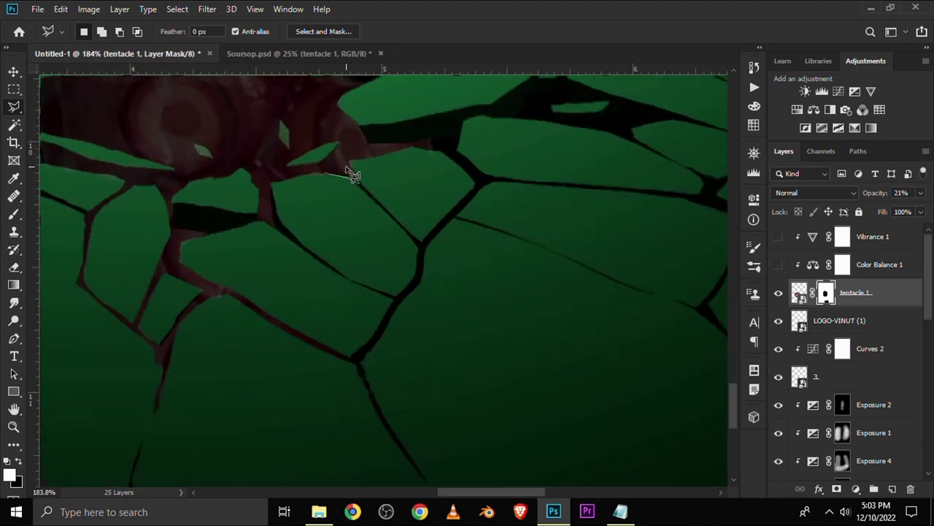
pyautogui.moveTo(473, 186)
pyautogui.mouseDown()
pyautogui.moveTo(438, 223)
pyautogui.moveTo(394, 301)
pyautogui.mouseUp()
pyautogui.moveTo(357, 373)
pyautogui.mouseDown()
pyautogui.moveTo(401, 445)
pyautogui.moveTo(365, 375)
pyautogui.moveTo(458, 215)
pyautogui.mouseUp()
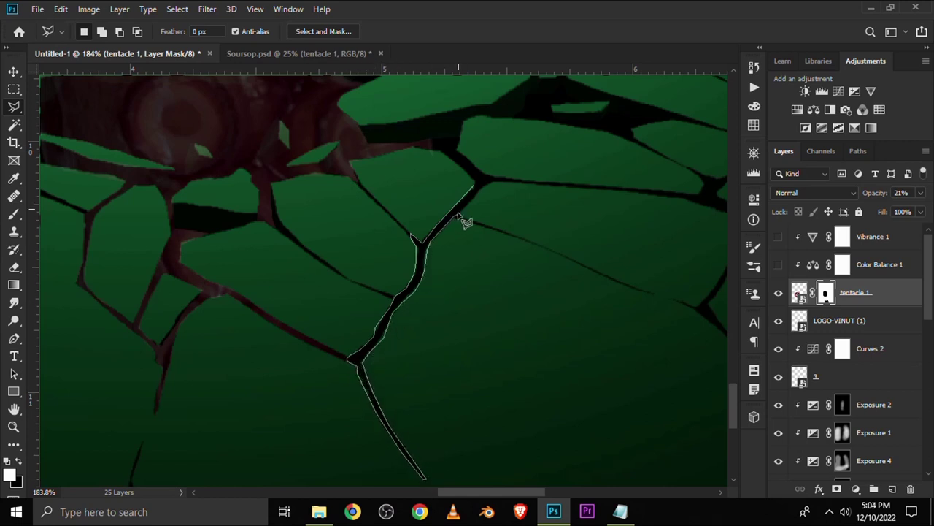
pyautogui.moveTo(434, 151); pyautogui.dragTo(468, 183)
pyautogui.scroll(-3, 478, 196)
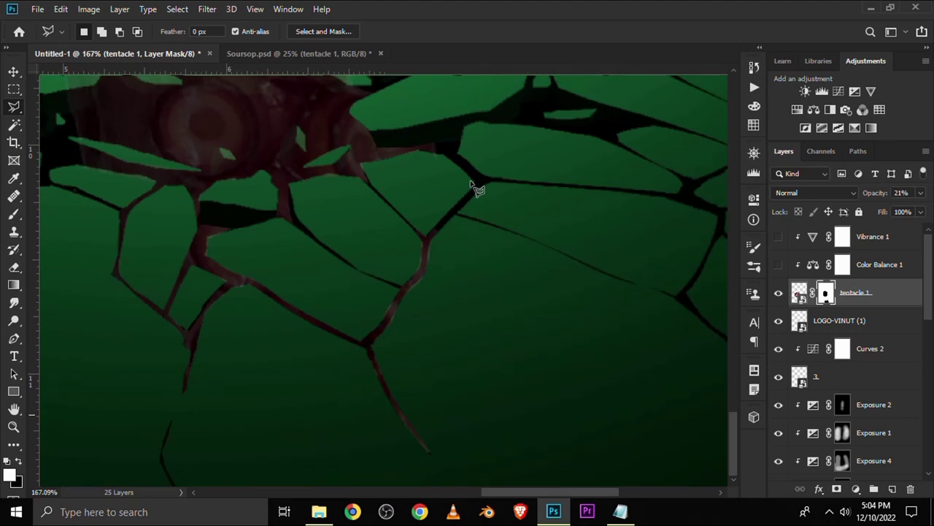
pyautogui.scroll(-4, 475, 191)
pyautogui.click(14, 71)
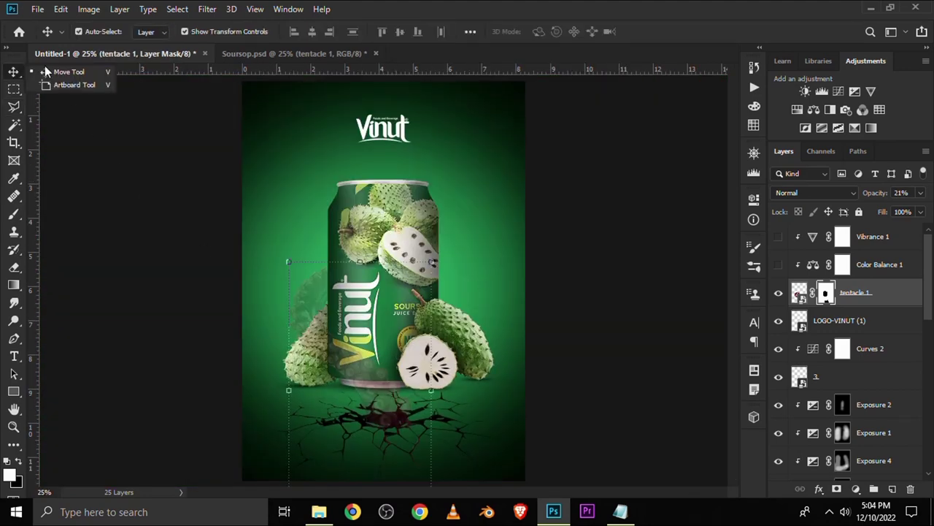
# Step: Raise tentacle 1's opacity to 100% and turn on the Color Balance 1 green tint
pyautogui.click(778, 294)
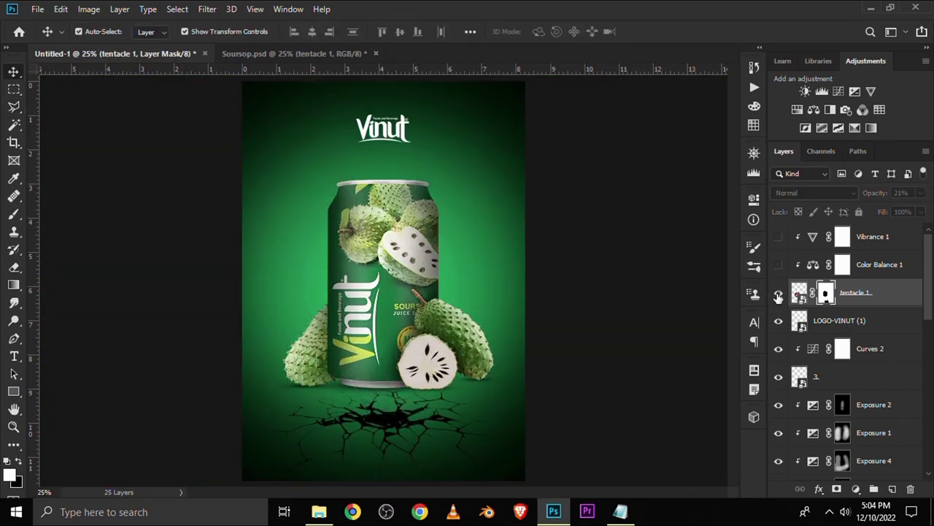
pyautogui.click(920, 194)
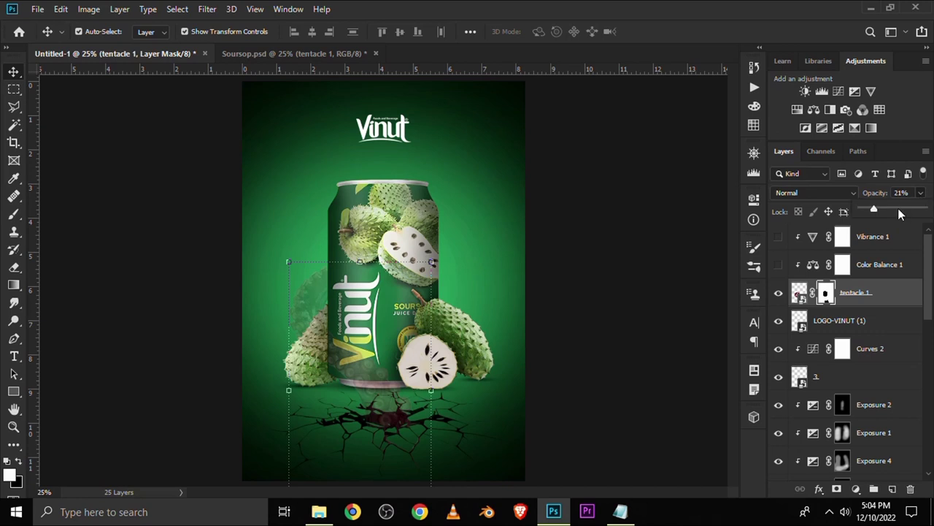
pyautogui.moveTo(899, 213); pyautogui.dragTo(926, 210)
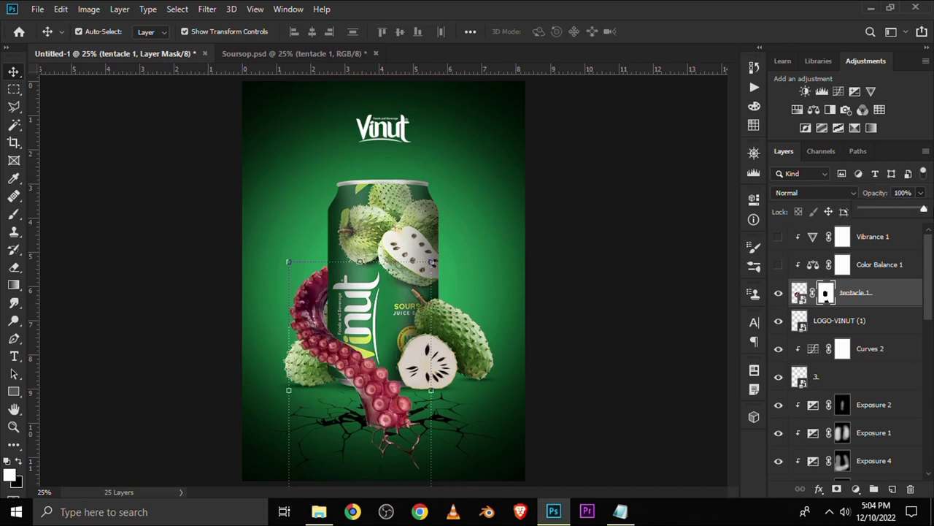
pyautogui.click(597, 356)
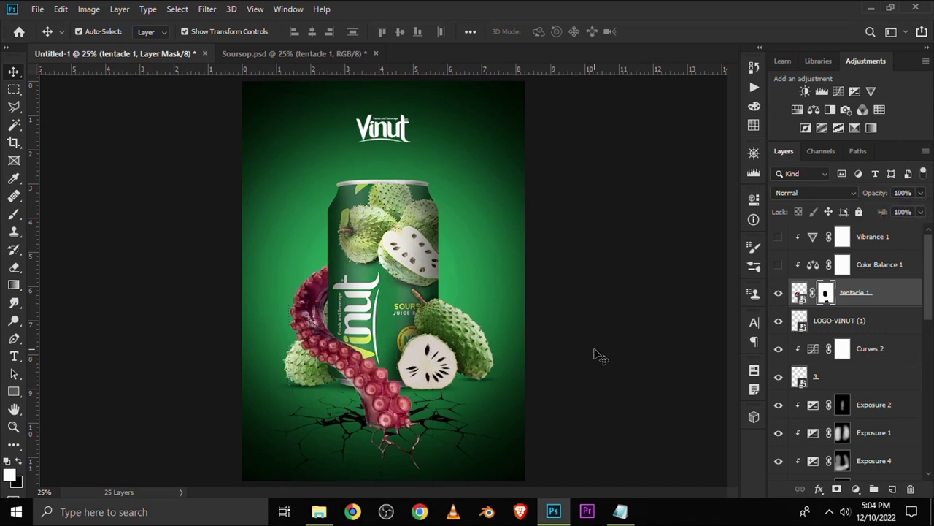
pyautogui.click(778, 264)
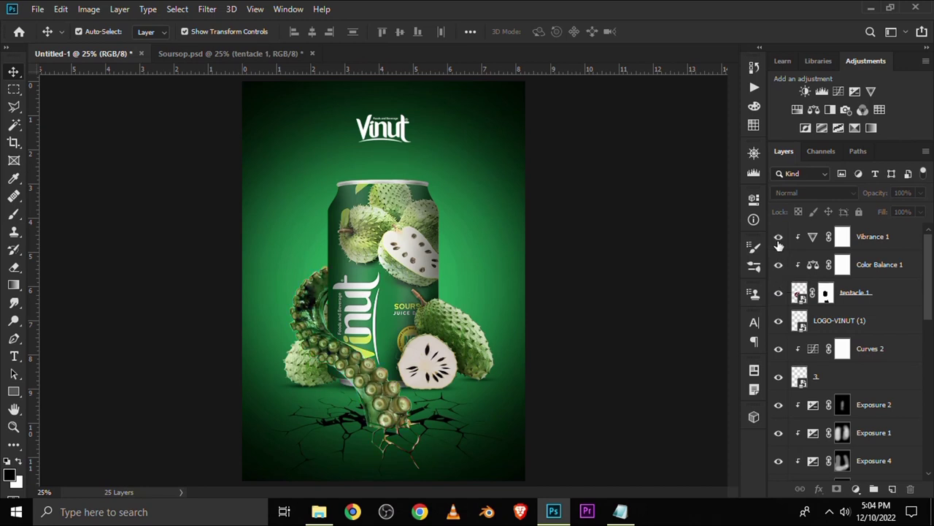
# Step: Try a Solid Color fill on tentacle 1, cancel it, and add an Exposure adjustment instead
pyautogui.click(846, 301)
pyautogui.click(856, 489)
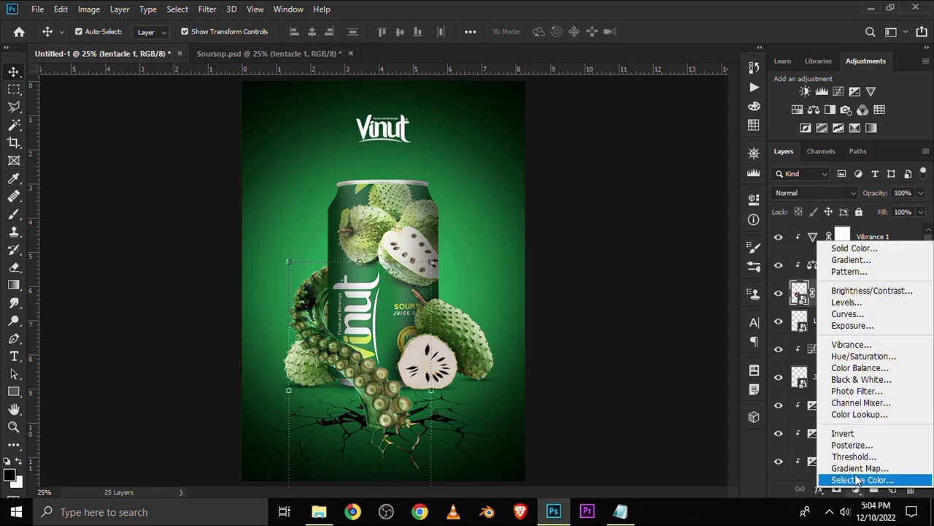
pyautogui.click(854, 248)
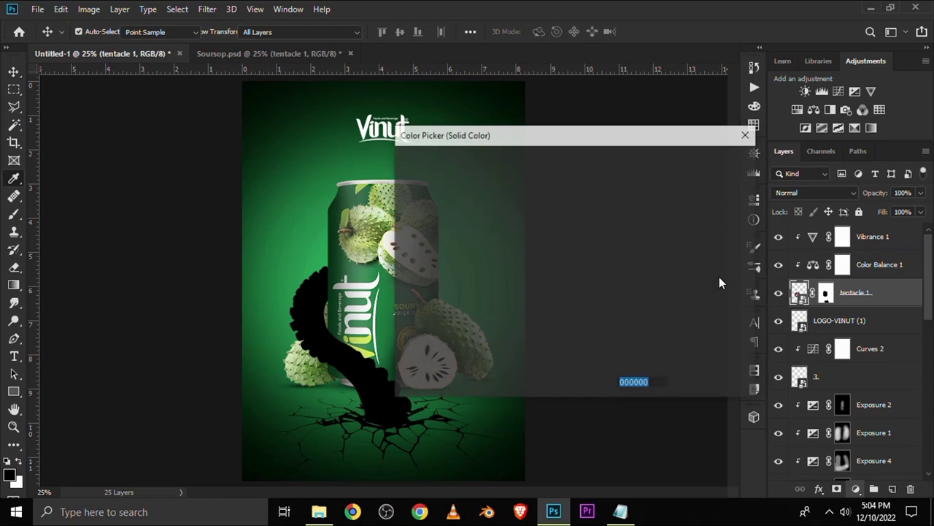
pyautogui.click(748, 133)
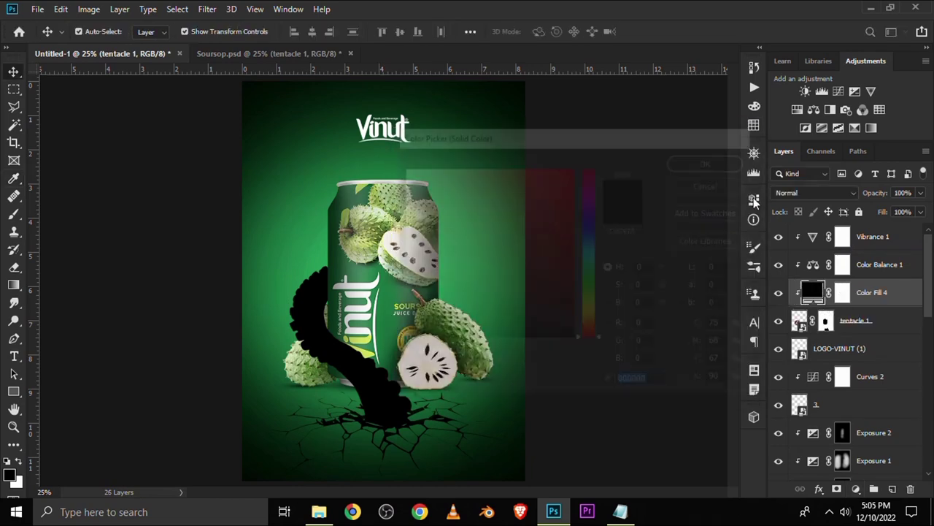
pyautogui.click(855, 488)
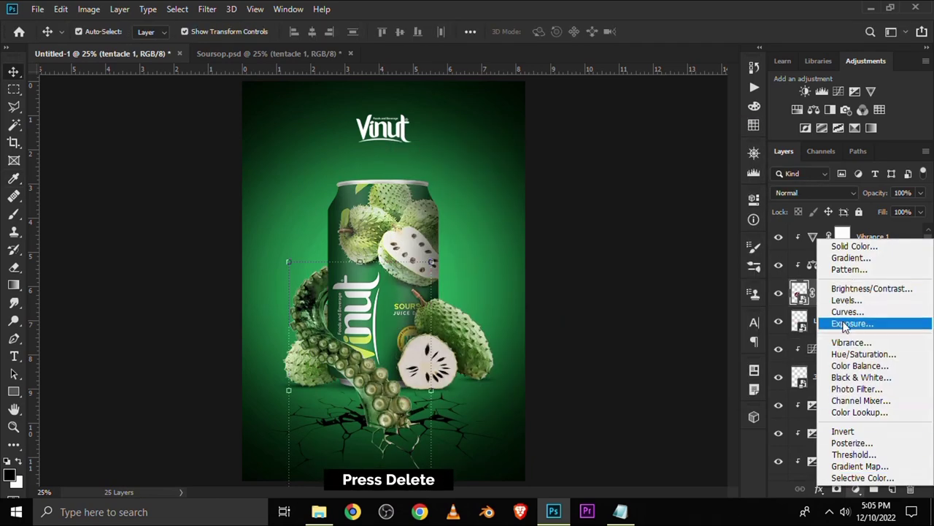
pyautogui.click(855, 325)
# Step: Drag Exposure 7 to about -6 and invert its mask to black, hiding the darkening
pyautogui.moveTo(637, 272); pyautogui.dragTo(579, 274)
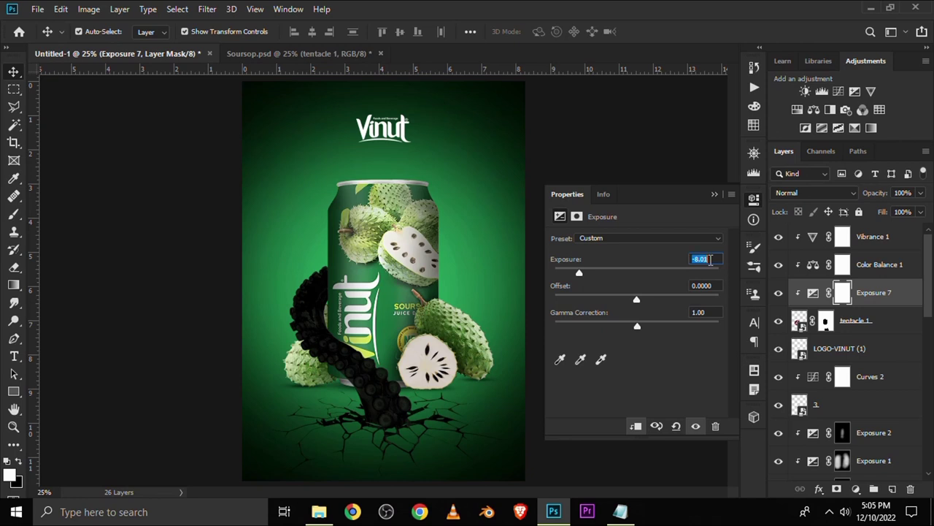
pyautogui.click(714, 196)
pyautogui.click(778, 292)
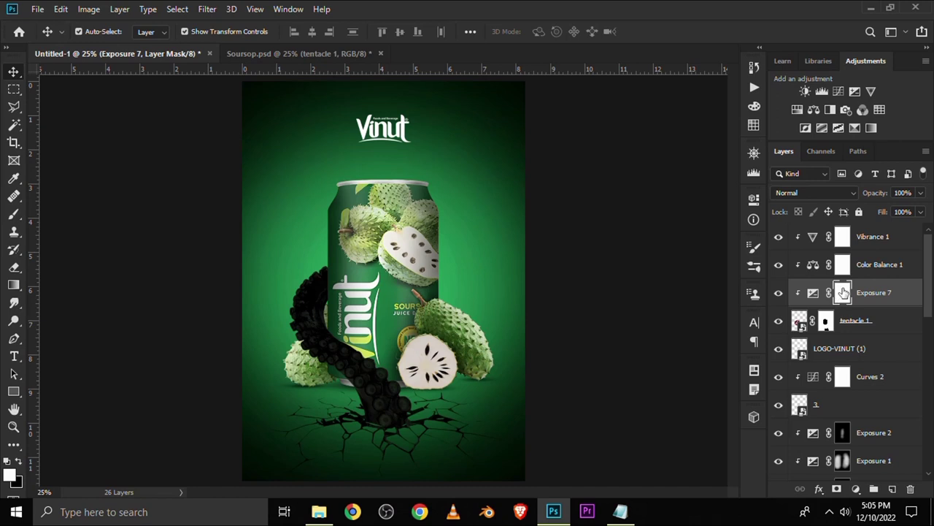
pyautogui.hotkey('ctrl', 'i')
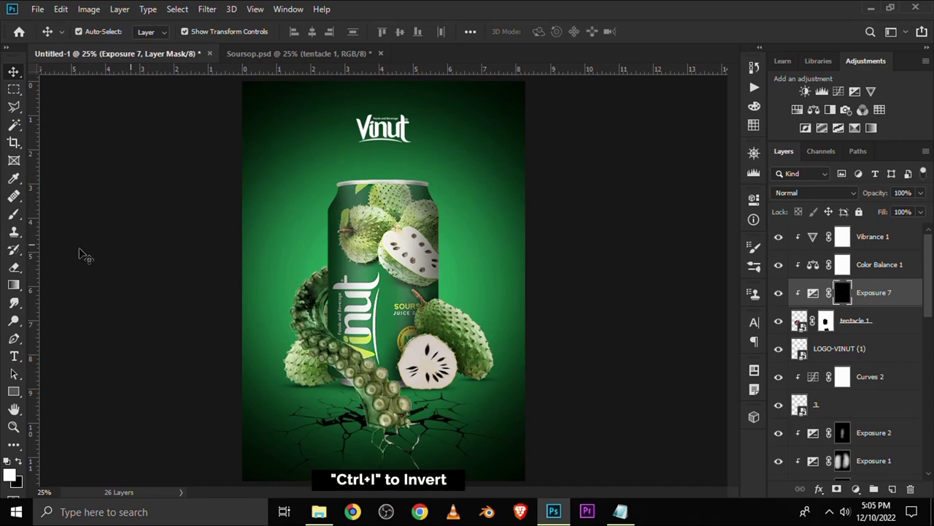
pyautogui.click(14, 214)
pyautogui.click(58, 213)
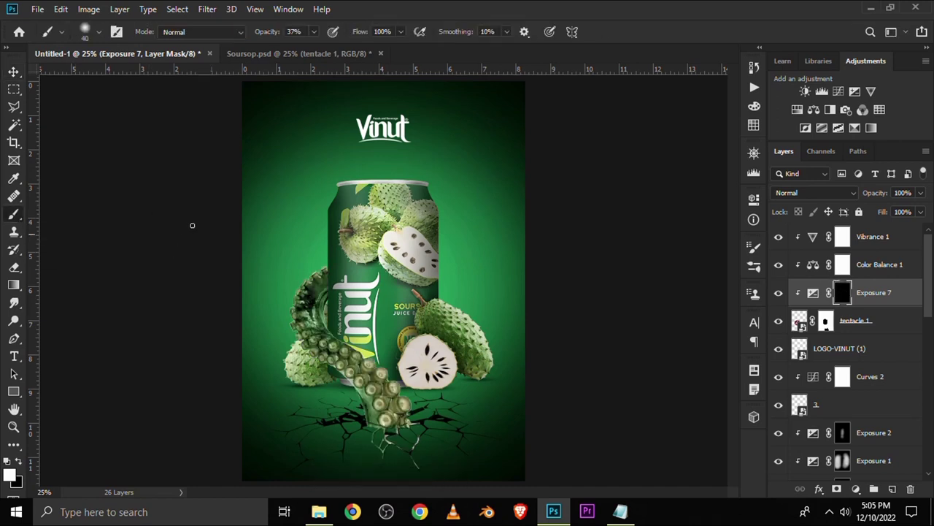
pyautogui.moveTo(310, 34); pyautogui.dragTo(319, 50)
pyautogui.click(8, 476)
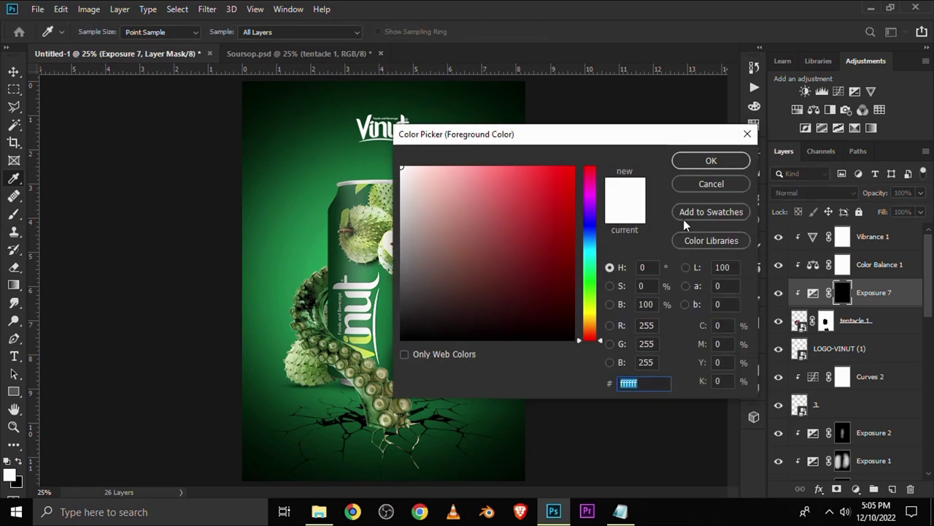
pyautogui.click(705, 160)
pyautogui.hotkey('ctrl', '0')
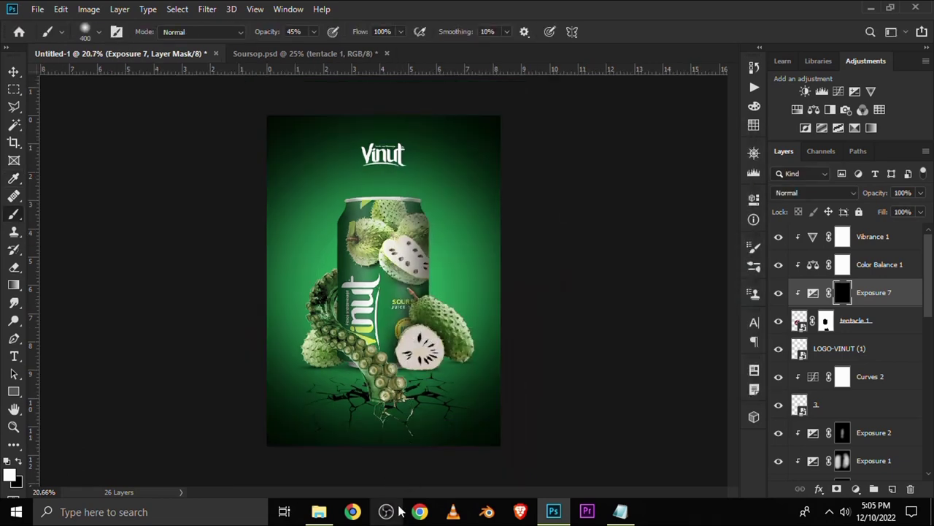
pyautogui.press(']')
pyautogui.press(']')
pyautogui.press(']')
pyautogui.press('[')
pyautogui.moveTo(392, 434)
pyautogui.mouseDown()
pyautogui.moveTo(334, 418)
pyautogui.moveTo(384, 434)
pyautogui.moveTo(354, 414)
pyautogui.mouseUp()
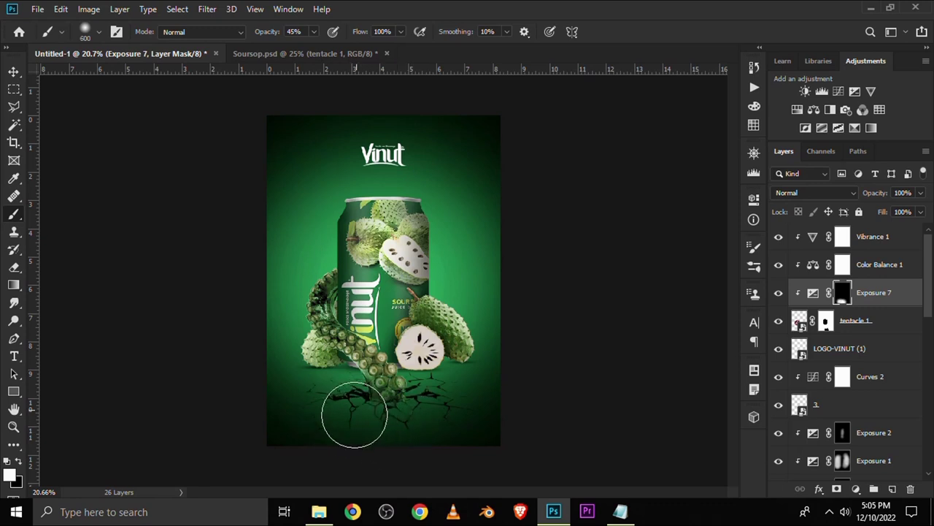
pyautogui.press('[')
pyautogui.press('[')
pyautogui.keyDown('alt'); pyautogui.scroll(3, 396, 423); pyautogui.keyUp('alt')
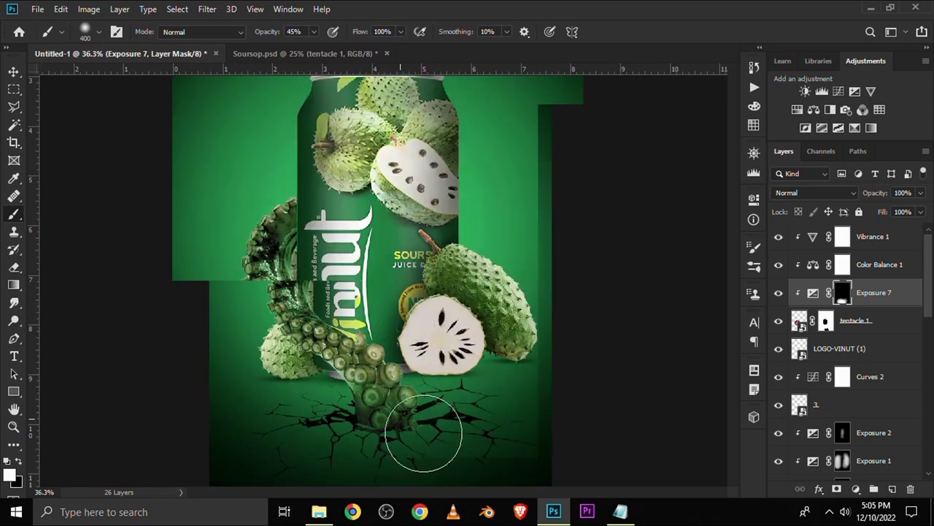
pyautogui.keyDown('alt'); pyautogui.scroll(-2, 337, 433); pyautogui.keyUp('alt')
pyautogui.moveTo(336, 432); pyautogui.dragTo(417, 440)
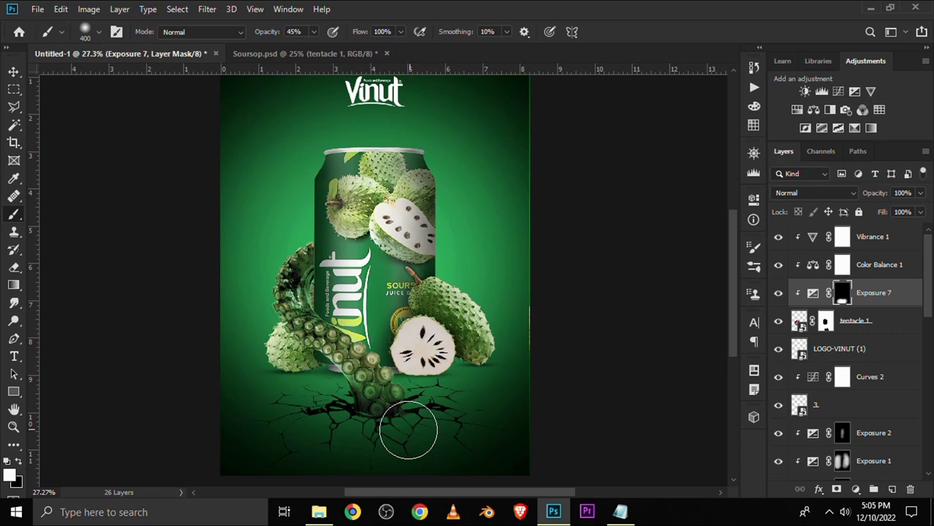
pyautogui.click(778, 293)
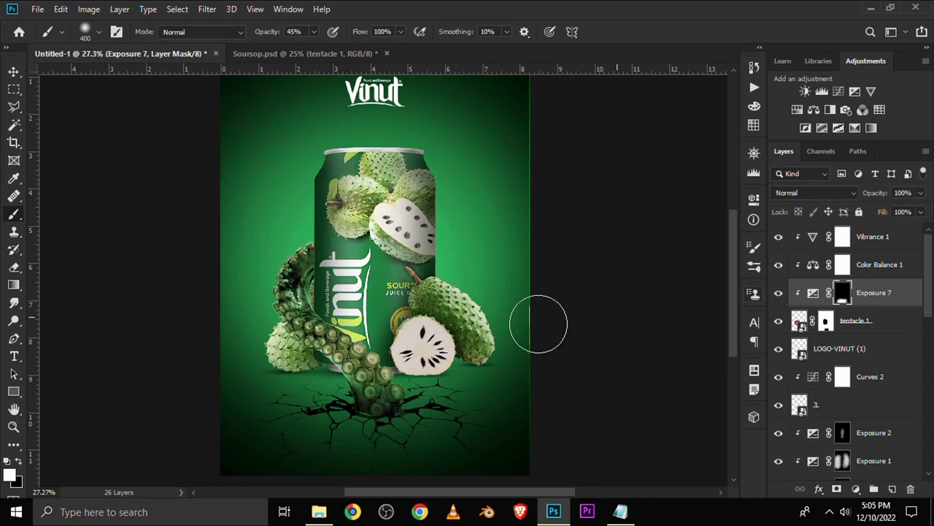
pyautogui.keyDown('alt'); pyautogui.scroll(3, 286, 264); pyautogui.keyUp('alt')
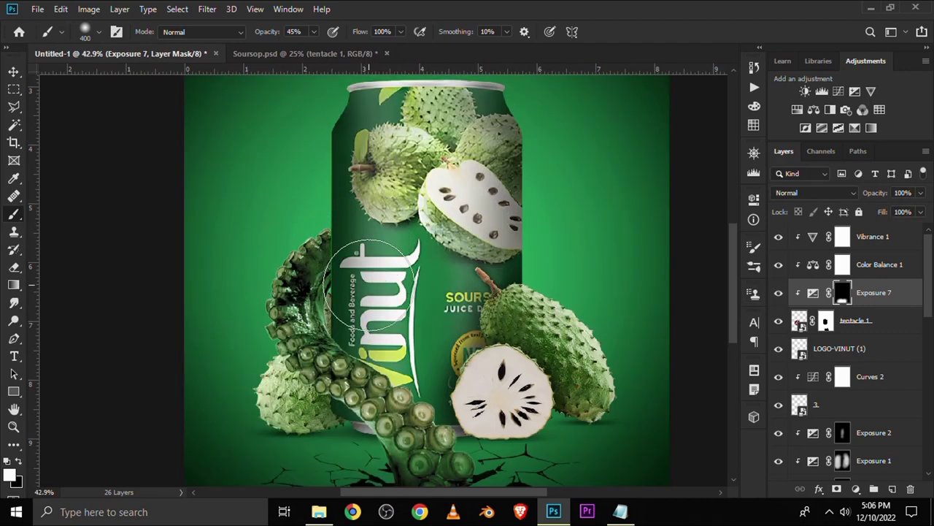
pyautogui.moveTo(339, 230); pyautogui.dragTo(355, 236)
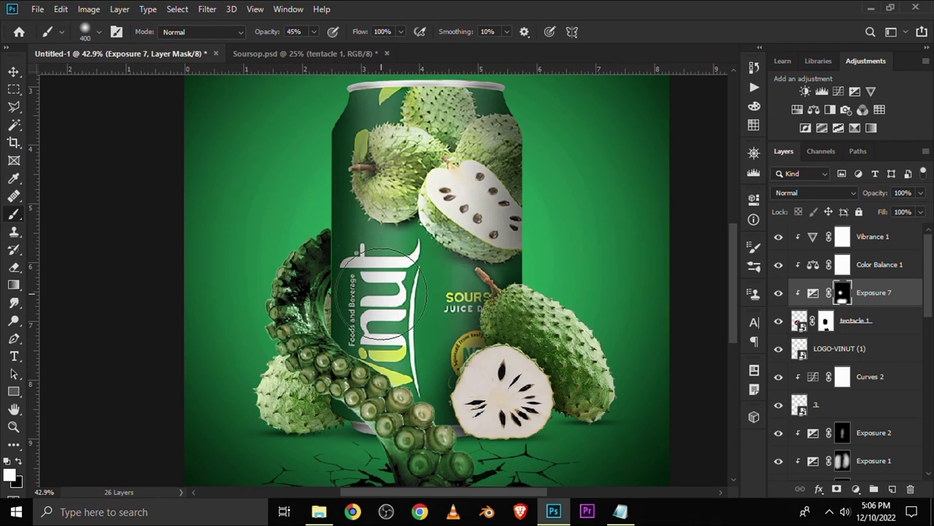
pyautogui.keyDown('alt'); pyautogui.scroll(2, 318, 288); pyautogui.keyUp('alt')
pyautogui.keyDown('alt'); pyautogui.scroll(1, 315, 283); pyautogui.keyUp('alt')
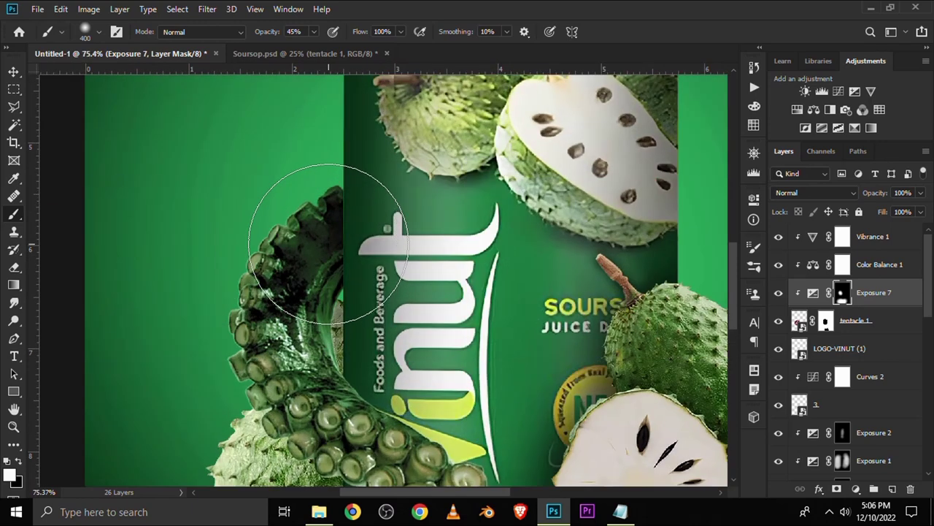
pyautogui.hotkey('ctrl', '0')
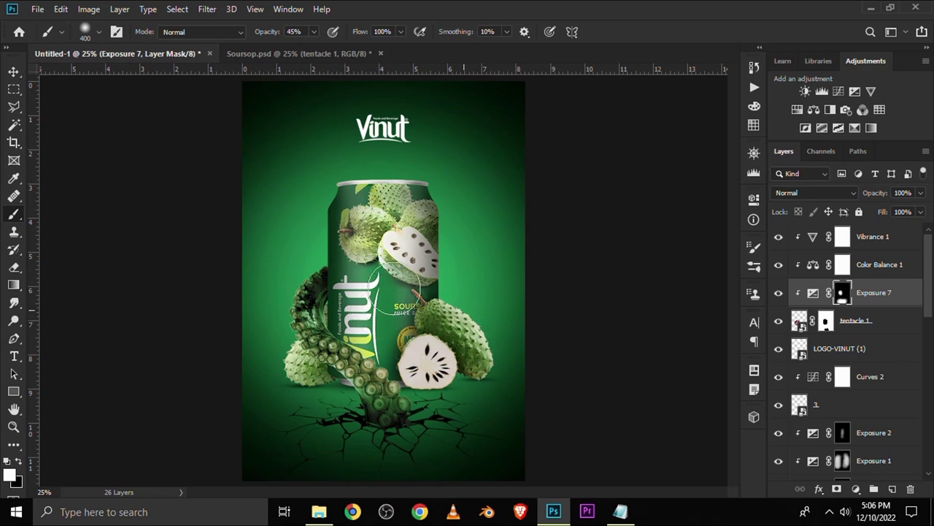
pyautogui.click(311, 33)
pyautogui.moveTo(297, 49); pyautogui.dragTo(290, 49)
pyautogui.moveTo(367, 332); pyautogui.dragTo(399, 363)
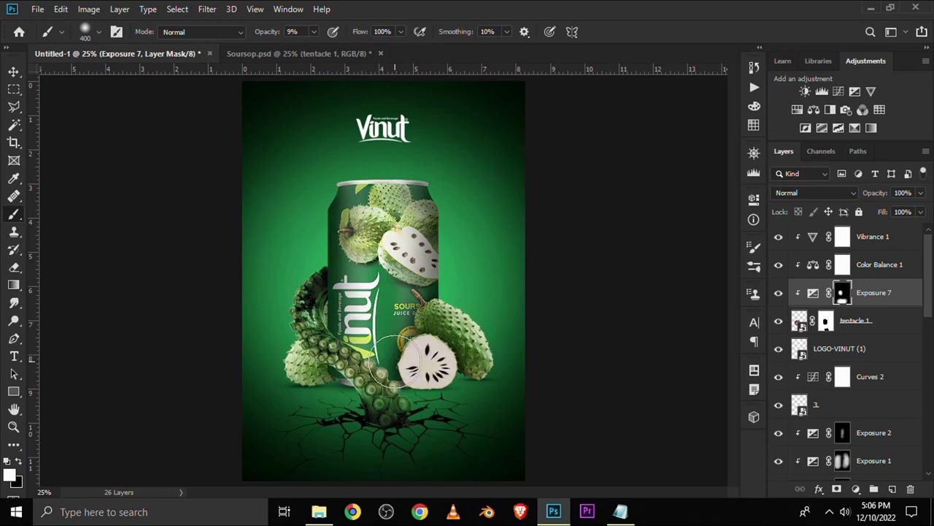
pyautogui.scroll(3, 354, 347)
pyautogui.moveTo(438, 401); pyautogui.dragTo(262, 368)
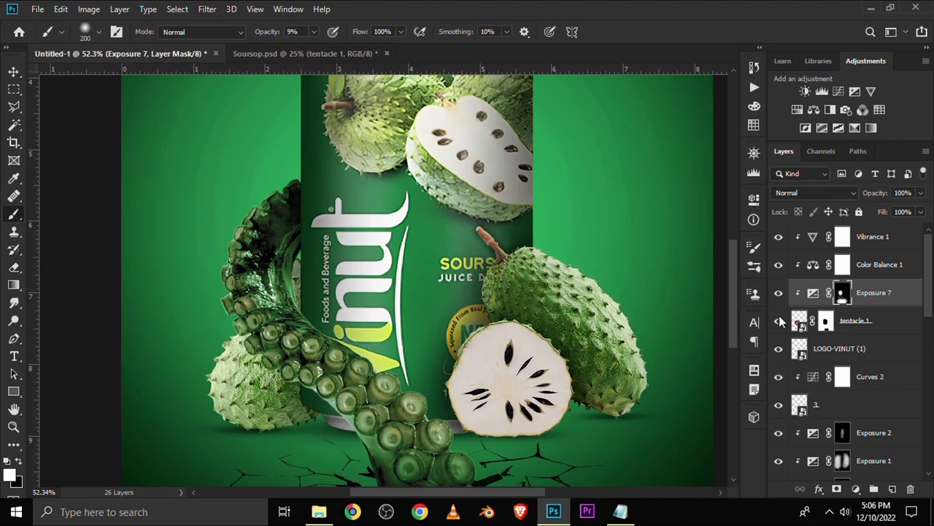
pyautogui.click(778, 292)
pyautogui.hotkey('ctrl', '-')
pyautogui.hotkey('ctrl', '-')
pyautogui.hotkey('ctrl', '-')
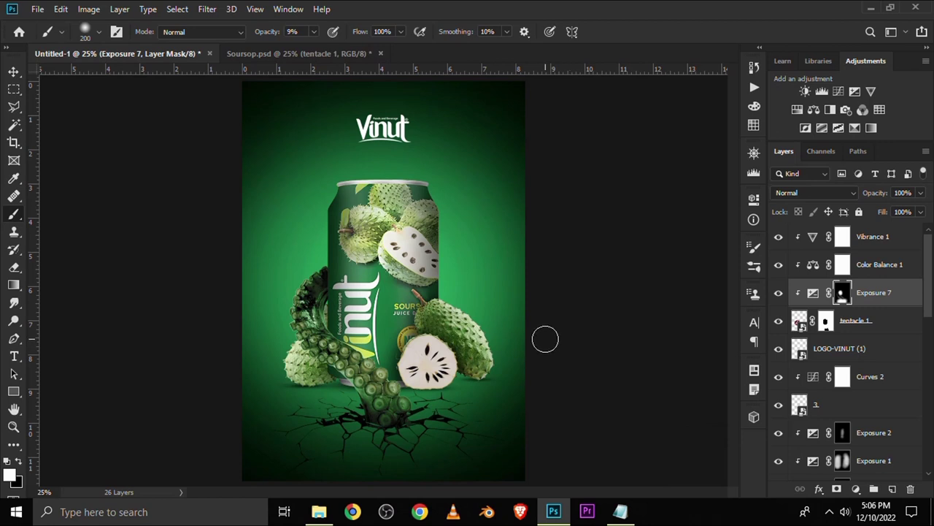
pyautogui.click(13, 72)
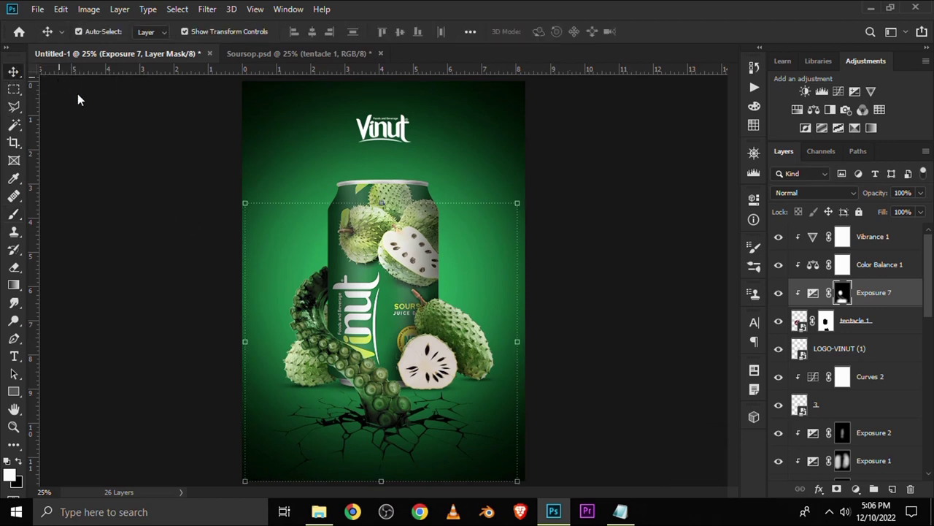
pyautogui.click(363, 328)
pyautogui.scroll(-2, 887, 435)
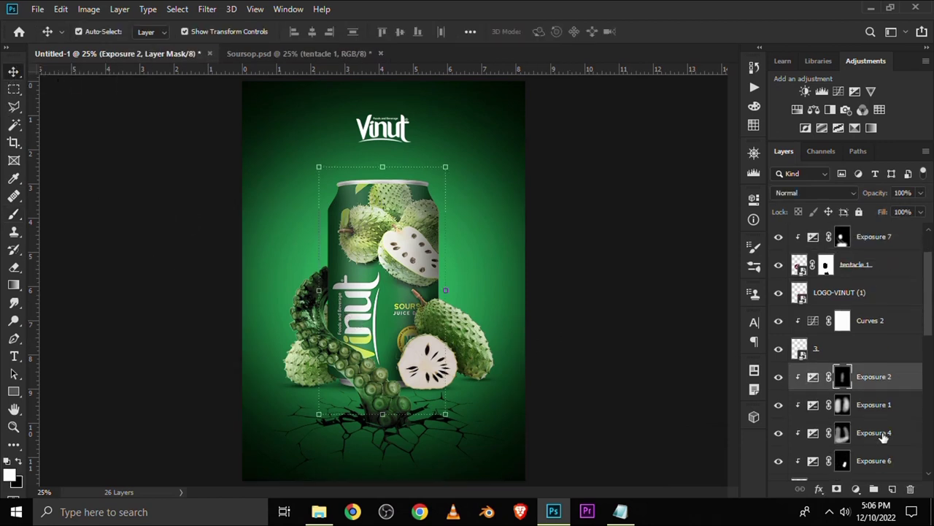
pyautogui.scroll(-1, 884, 433)
pyautogui.click(778, 462)
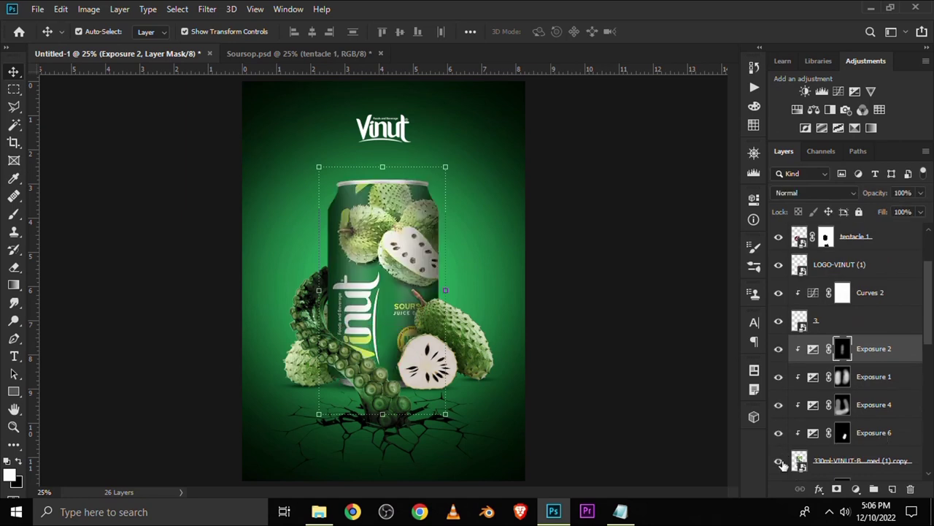
pyautogui.click(859, 436)
pyautogui.click(778, 433)
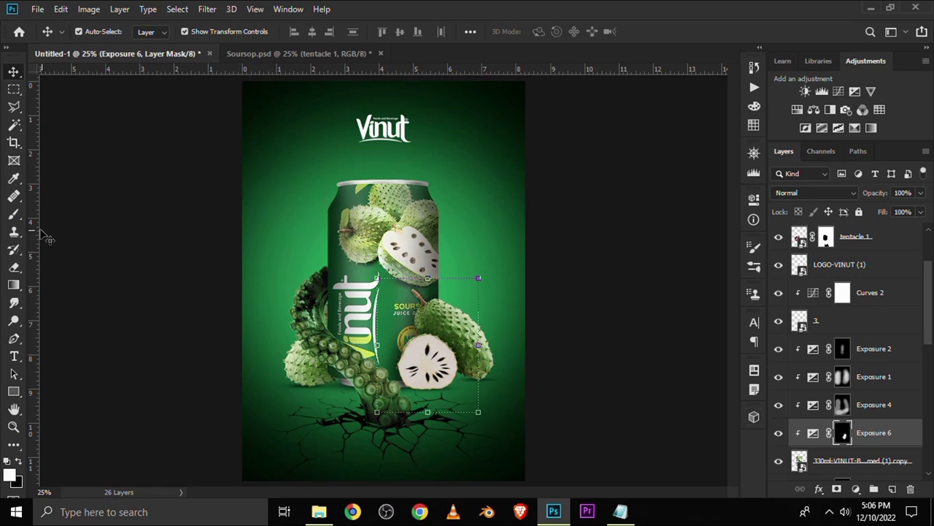
# Step: Set the brush to 34% opacity and darken the tentacle base and suckers at sizes 400 and 175
pyautogui.click(13, 213)
pyautogui.click(50, 213)
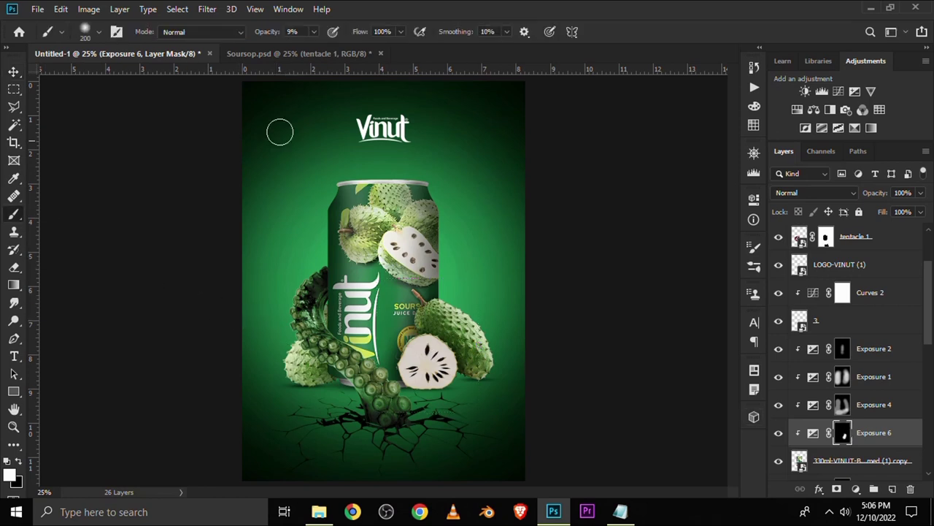
pyautogui.click(313, 32)
pyautogui.moveTo(327, 48); pyautogui.dragTo(329, 47)
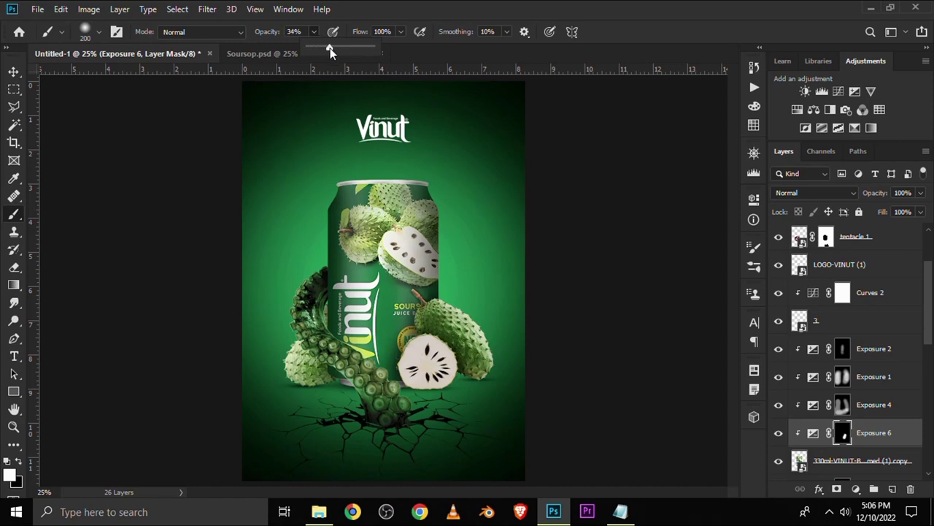
pyautogui.click(346, 13)
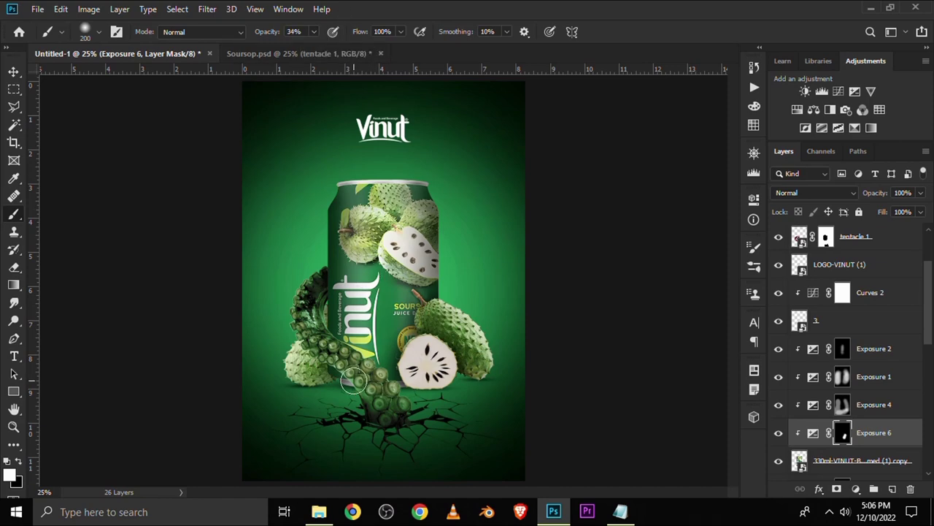
pyautogui.press(']')
pyautogui.press(']')
pyautogui.press(']')
pyautogui.scroll(3, 346, 380)
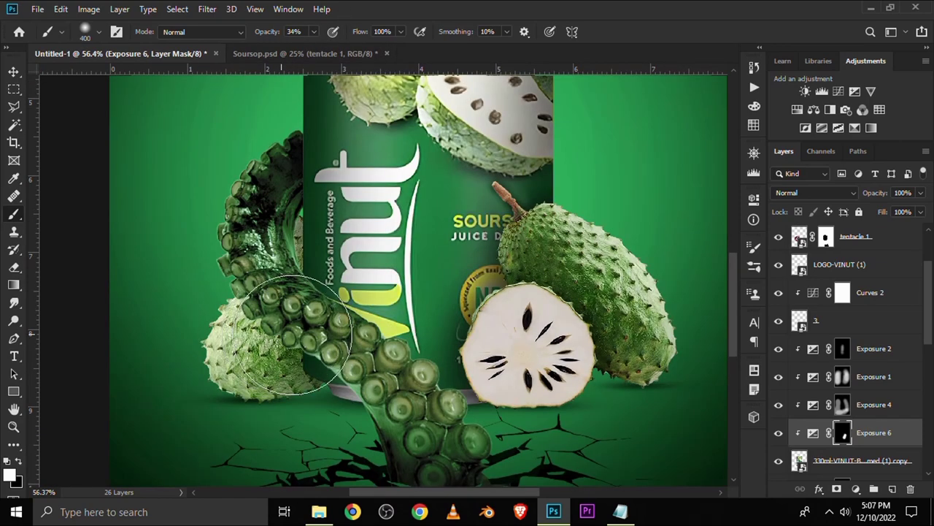
pyautogui.moveTo(327, 358); pyautogui.dragTo(373, 398)
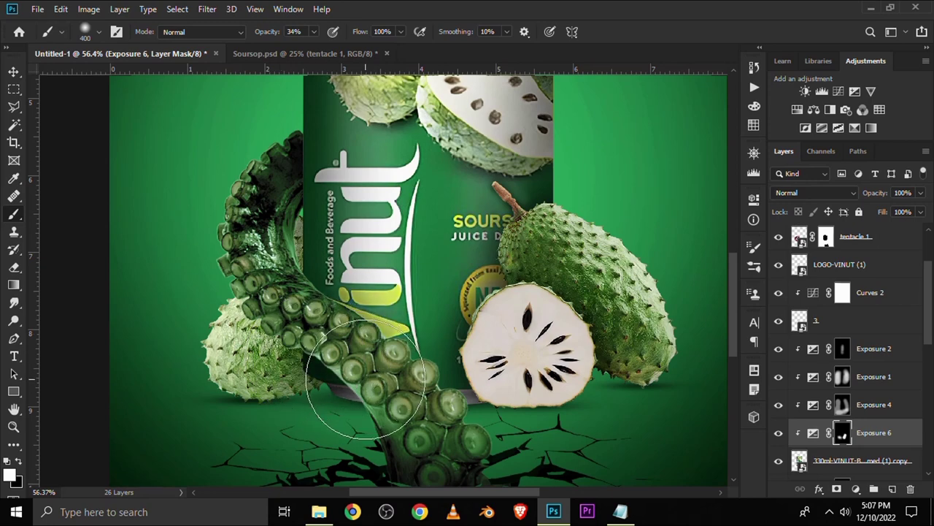
pyautogui.moveTo(375, 397); pyautogui.dragTo(268, 336)
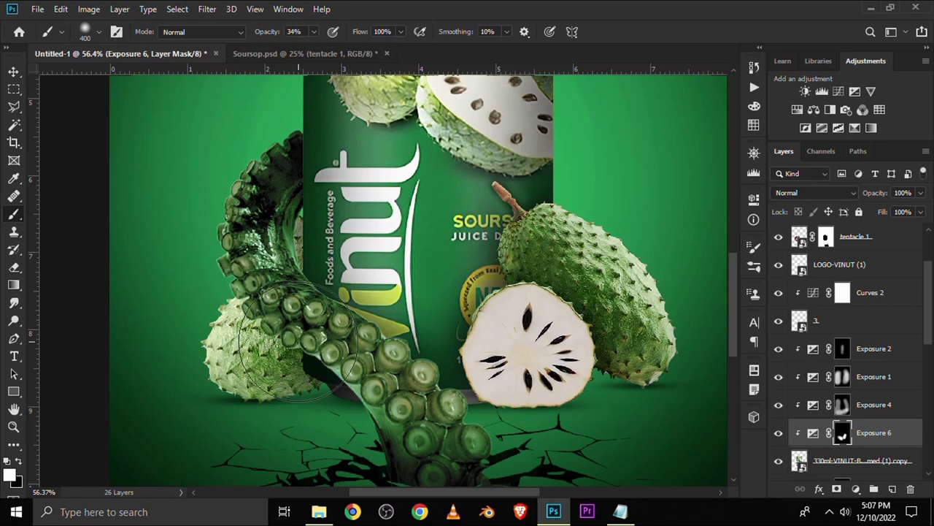
pyautogui.press('[')
pyautogui.press('[')
pyautogui.press('[')
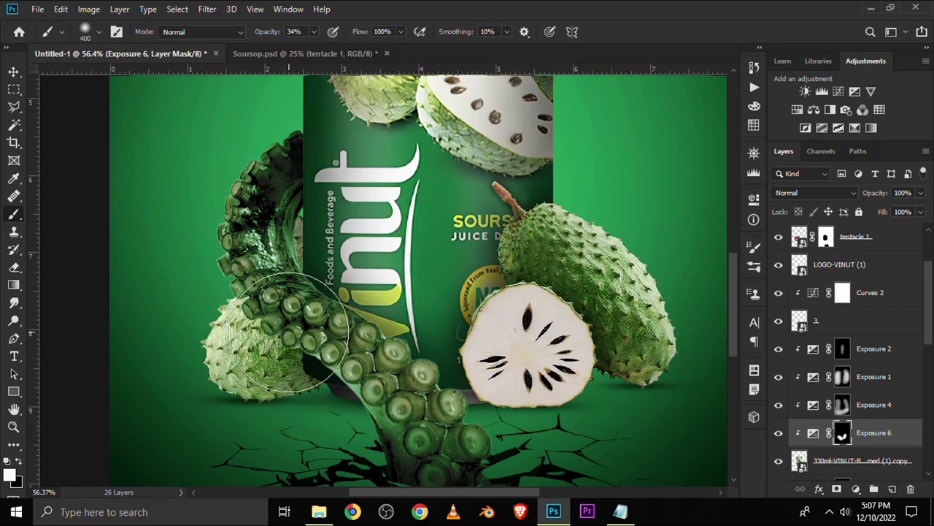
pyautogui.press('[')
pyautogui.moveTo(313, 320); pyautogui.dragTo(339, 323)
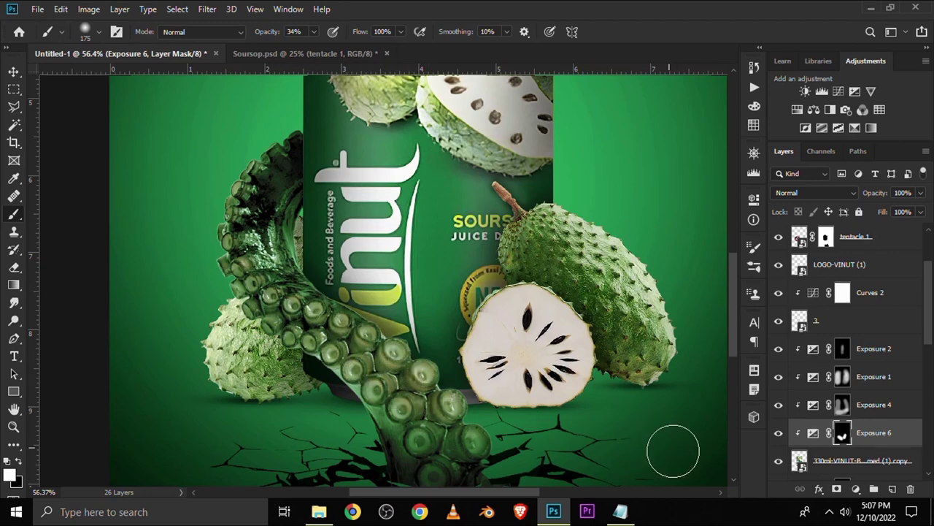
# Step: Darken the lower left soursop on the Exposure 6 mask and compare it toggled off and on
pyautogui.click(778, 432)
pyautogui.click(778, 433)
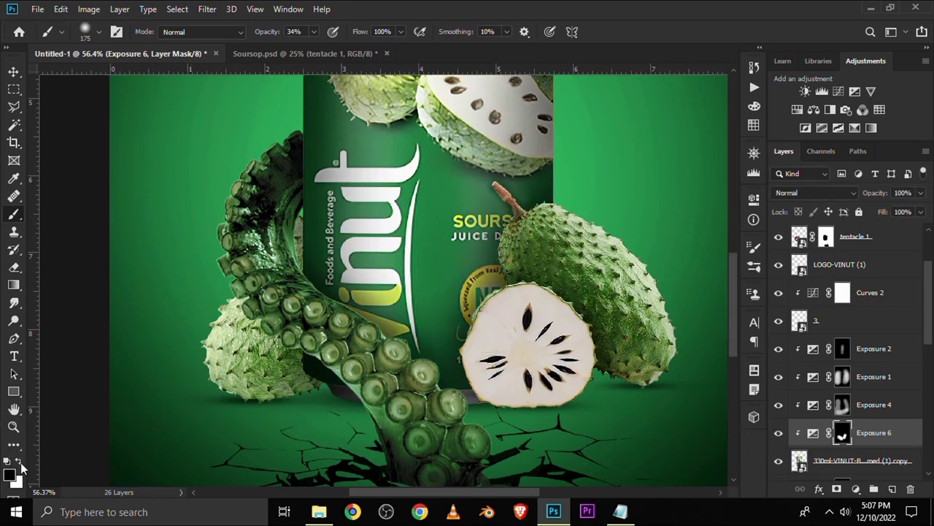
pyautogui.moveTo(334, 413)
pyautogui.mouseDown()
pyautogui.moveTo(296, 387)
pyautogui.moveTo(311, 396)
pyautogui.mouseUp()
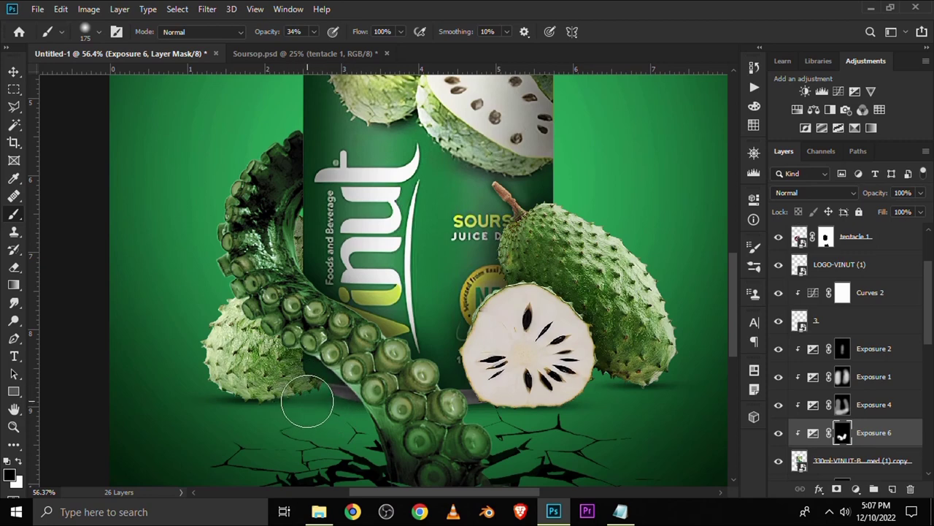
pyautogui.hotkey('ctrl', '-')
pyautogui.hotkey('ctrl', '-')
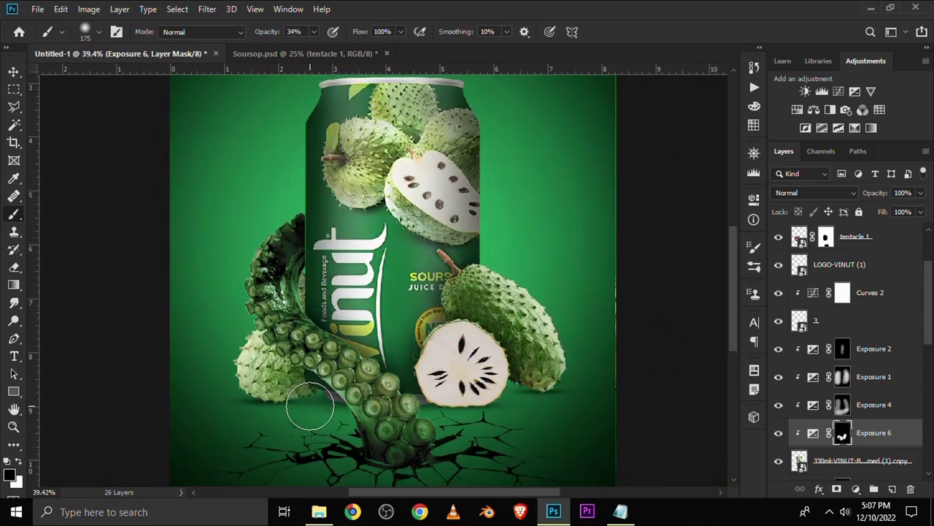
pyautogui.hotkey('ctrl', '-')
pyautogui.click(778, 432)
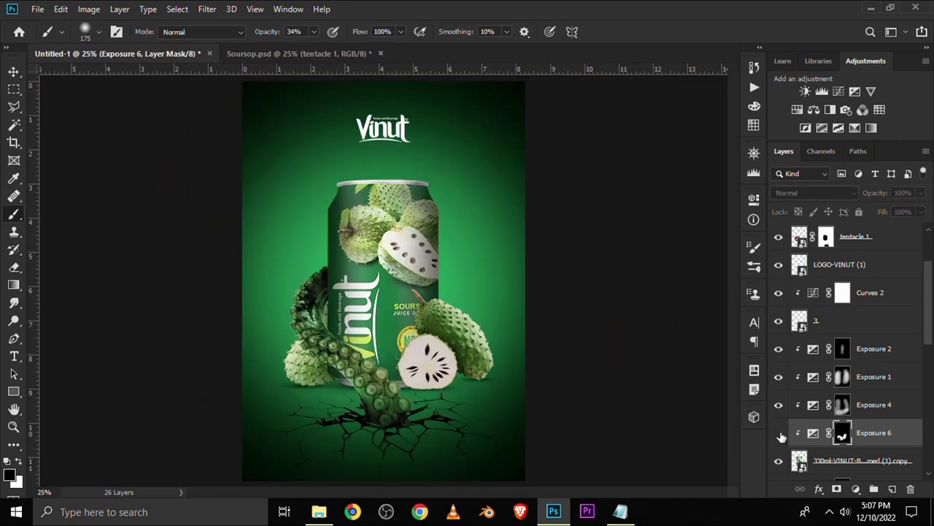
pyautogui.click(779, 433)
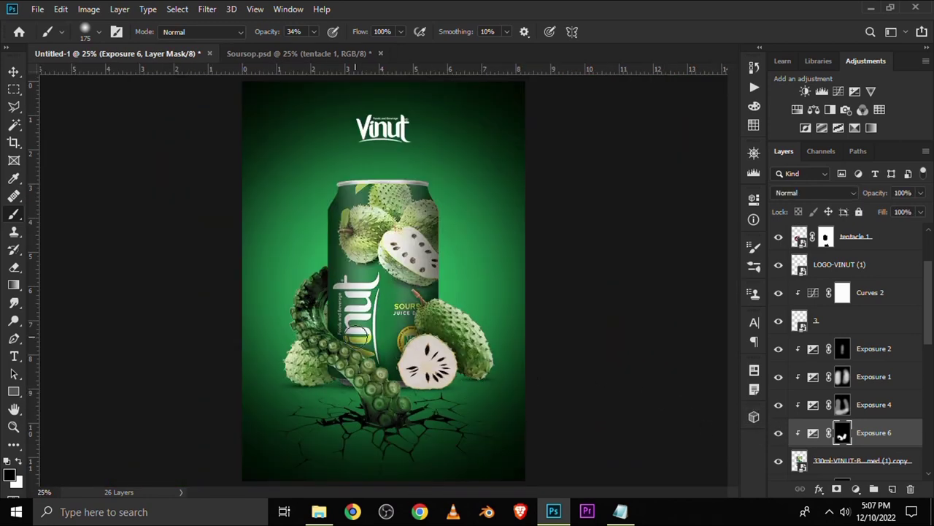
pyautogui.click(14, 72)
pyautogui.click(157, 274)
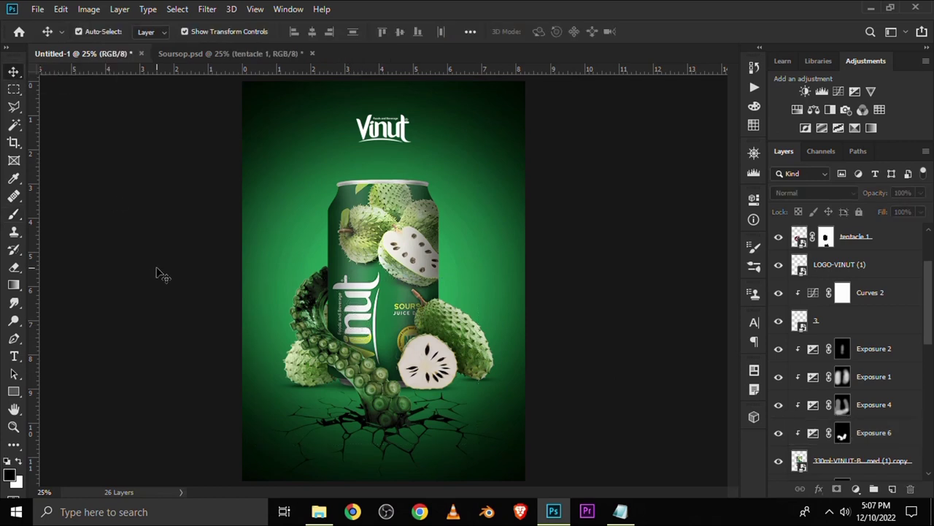
# Step: Bring tentacle 2 from Soursop.psd into Untitled-1 and place it at the can's top right
pyautogui.click(222, 53)
pyautogui.moveTo(468, 283); pyautogui.dragTo(469, 310)
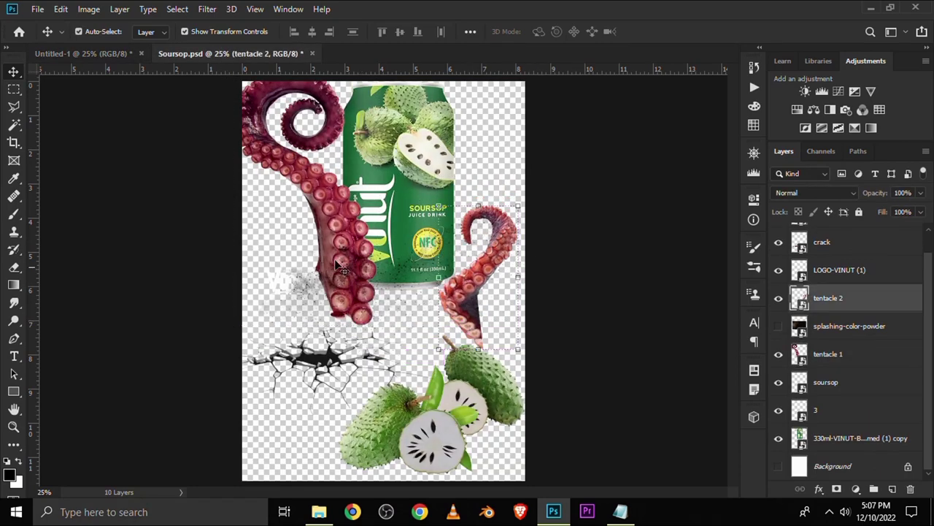
pyautogui.click(96, 54)
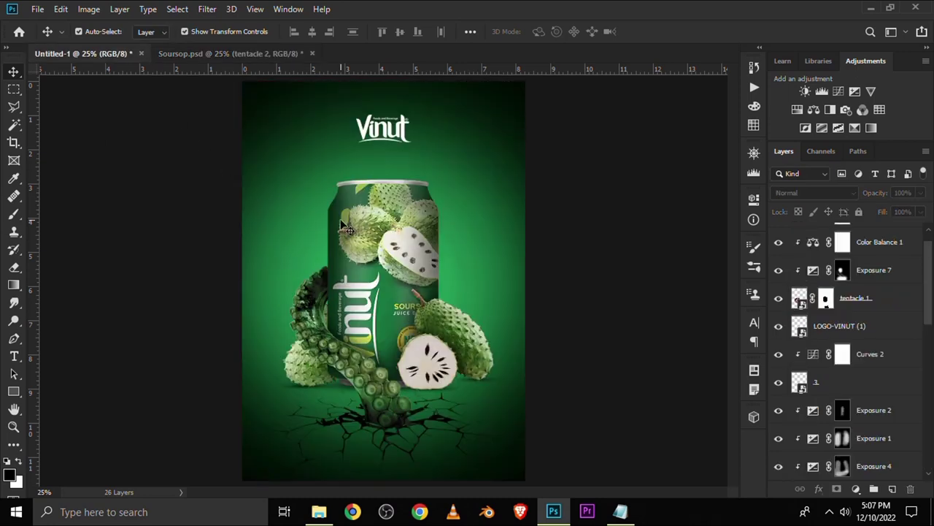
pyautogui.moveTo(349, 244); pyautogui.dragTo(358, 243)
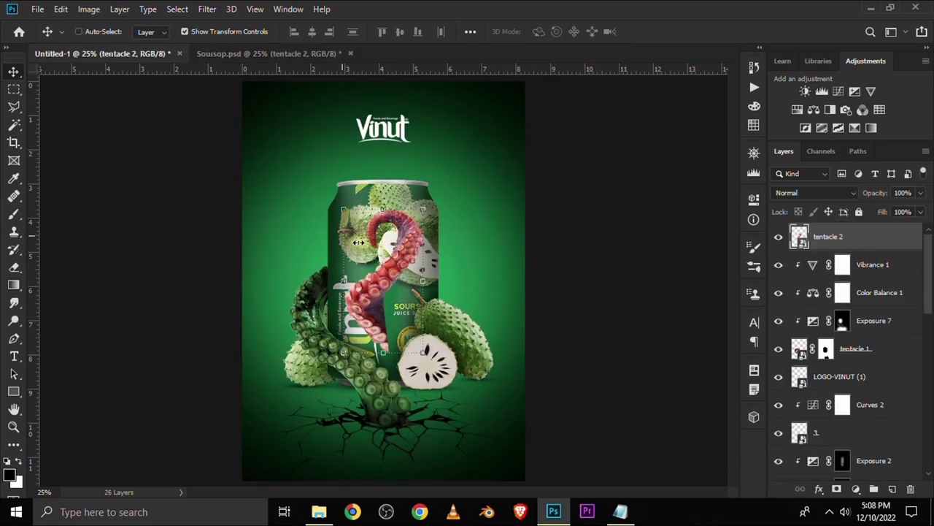
pyautogui.moveTo(392, 264); pyautogui.dragTo(428, 213)
# Step: Mask tentacle 2 and fill a lasso along the can edge so it tucks behind the can
pyautogui.click(856, 488)
pyautogui.press('1')
pyautogui.press('7')
pyautogui.scroll(5, 433, 207)
pyautogui.press('l')
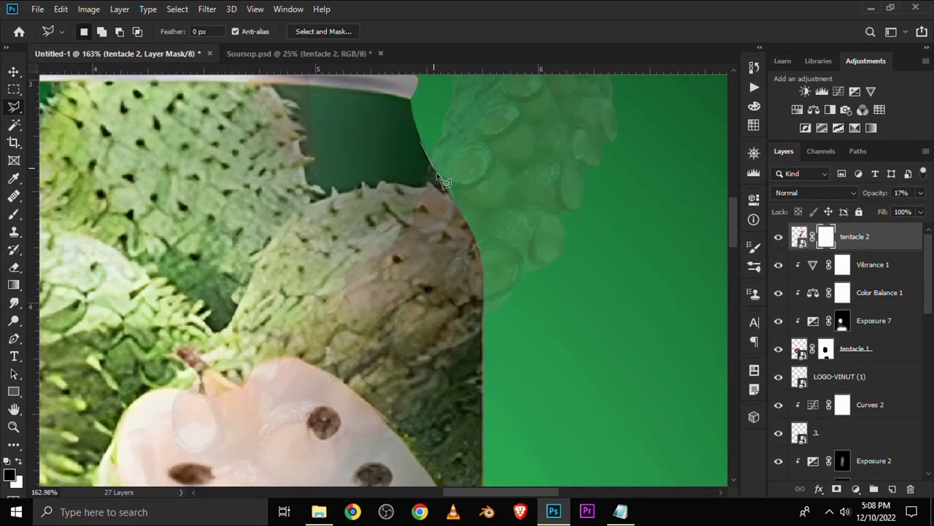
pyautogui.scroll(-2, 488, 328)
pyautogui.scroll(-1, 475, 344)
pyautogui.scroll(-1, 460, 357)
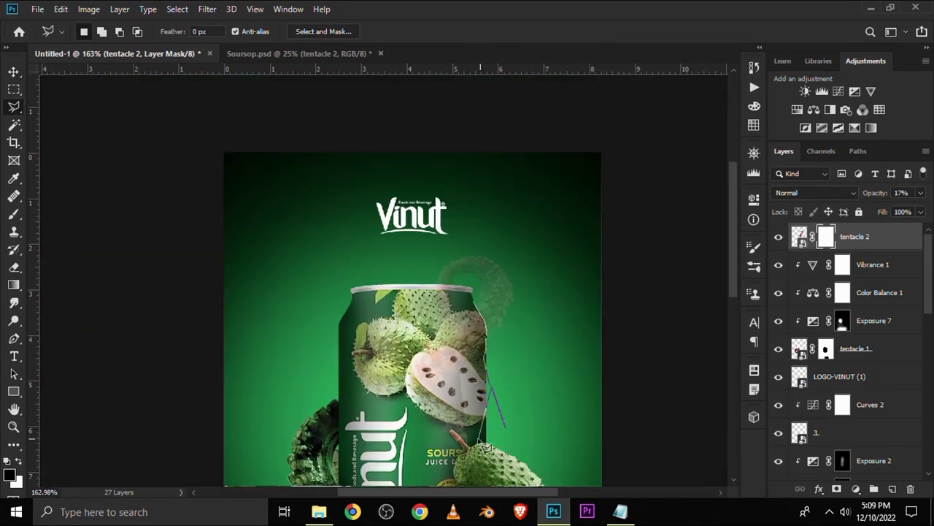
pyautogui.hotkey('alt', 'BackSpace')
pyautogui.hotkey('ctrl', 'd')
pyautogui.hotkey('ctrl', '-')
pyautogui.press('v')
pyautogui.click(889, 273)
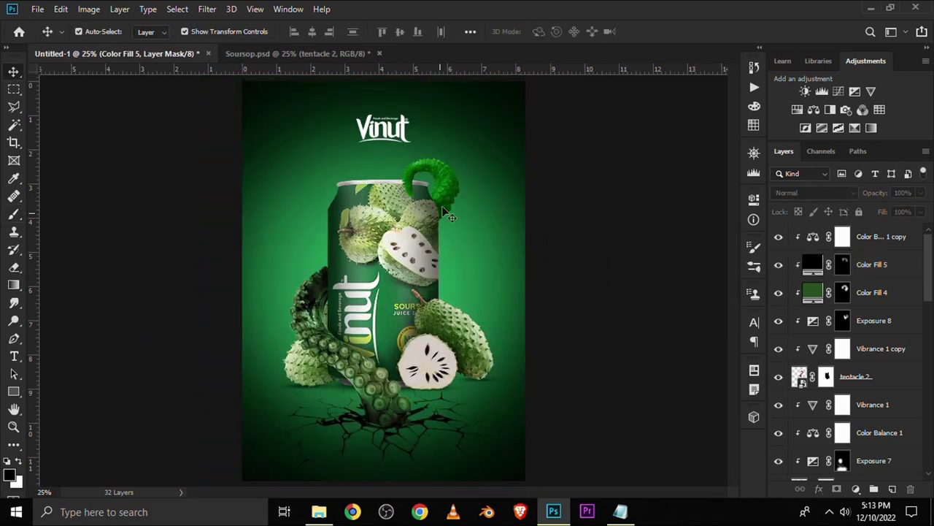
# Step: Adjust Color Balance 1 copy, nudging cyan-red and lowering green to +78
pyautogui.doubleClick(813, 237)
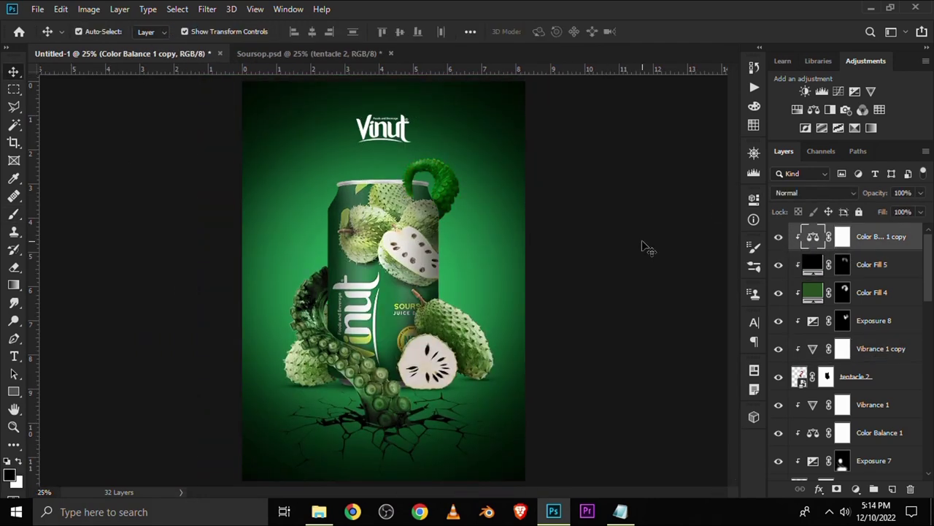
pyautogui.click(871, 264)
pyautogui.click(842, 348)
pyautogui.doubleClick(813, 349)
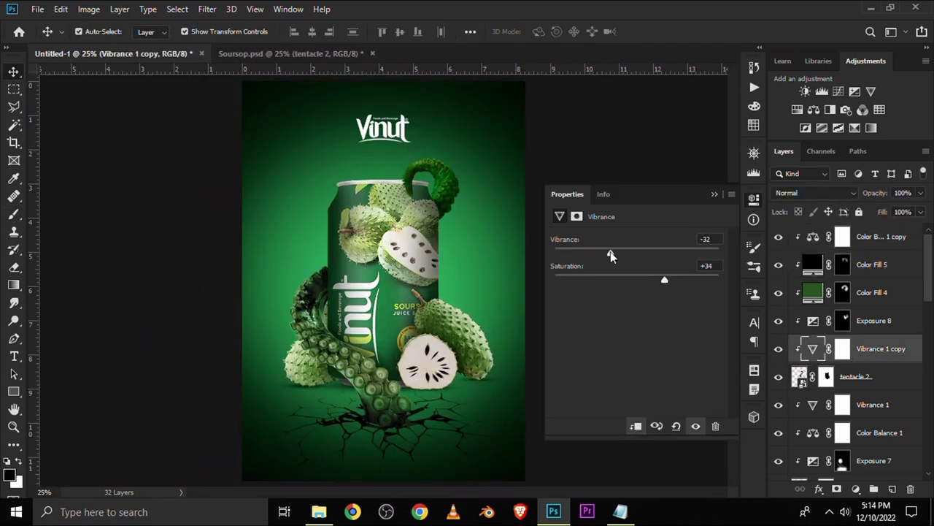
pyautogui.click(678, 360)
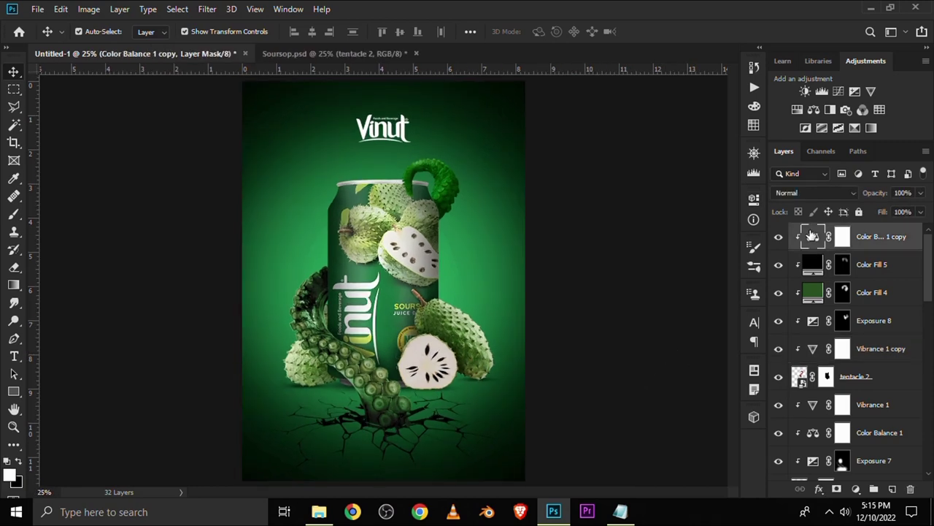
pyautogui.doubleClick(812, 237)
pyautogui.moveTo(672, 294); pyautogui.dragTo(668, 292)
pyautogui.click(613, 270)
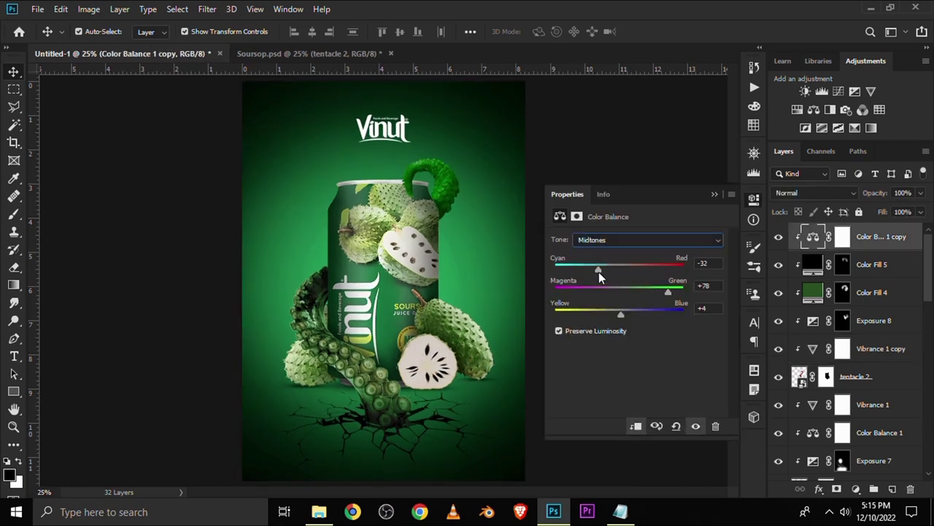
# Step: Select tentacle 1 and add a solid colour fill layer above it
pyautogui.click(843, 292)
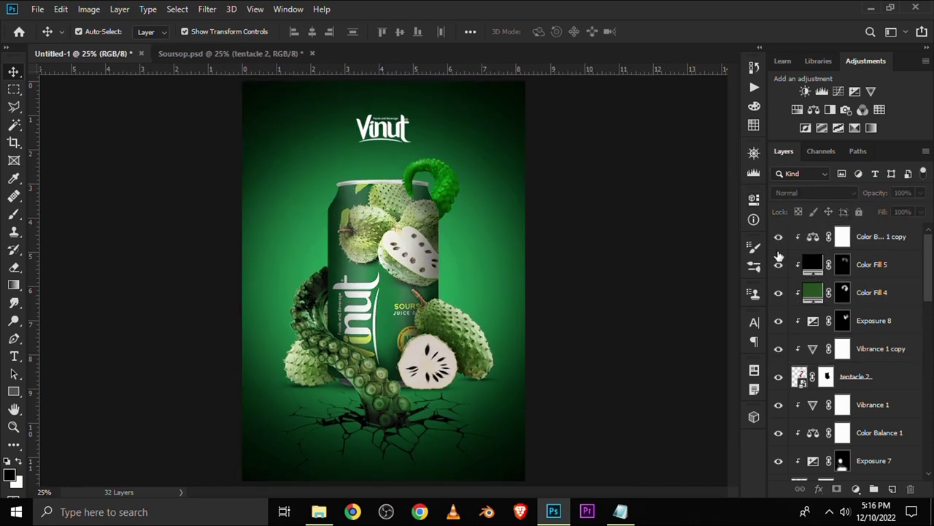
pyautogui.click(842, 320)
pyautogui.click(843, 348)
pyautogui.scroll(-2, 847, 401)
pyautogui.click(861, 438)
pyautogui.click(856, 488)
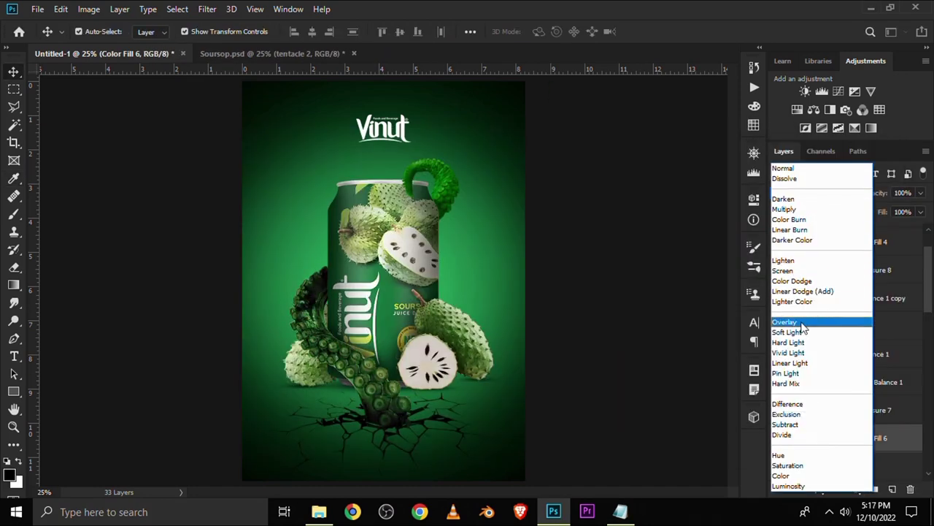
pyautogui.click(871, 325)
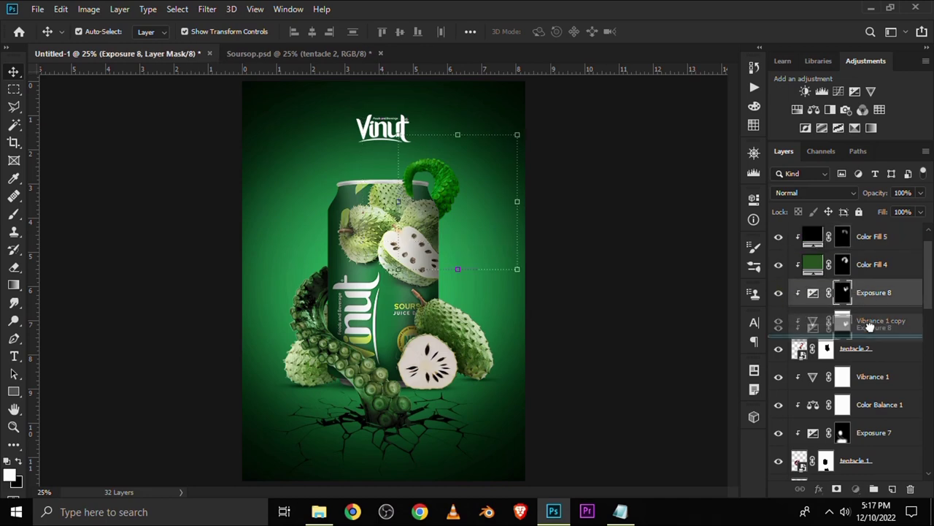
pyautogui.scroll(1, 874, 301)
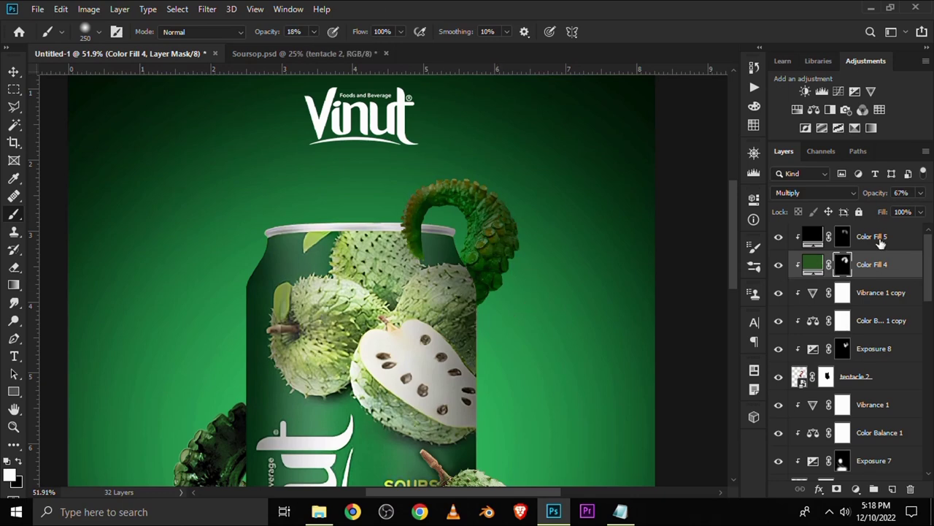
# Step: Target the black and green colour fill masks with a smaller, roughly half-opacity brush
pyautogui.click(878, 241)
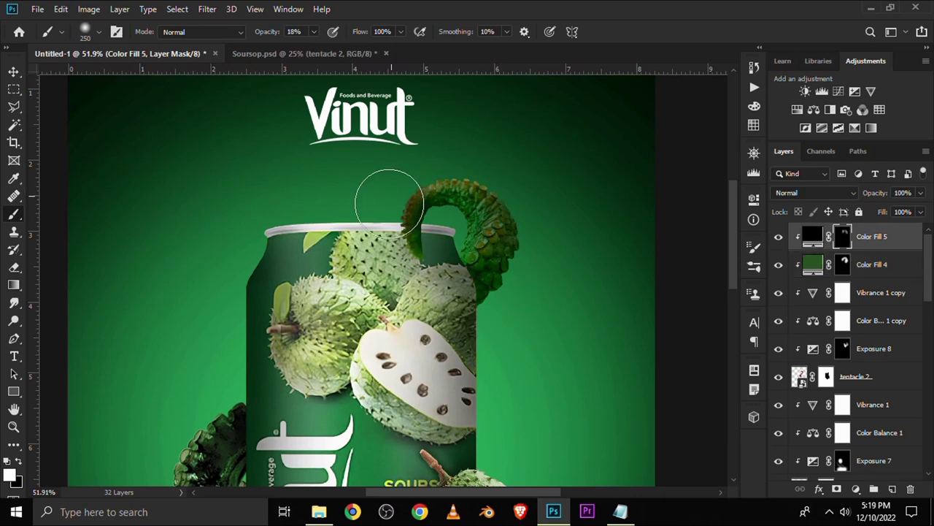
pyautogui.press('[')
pyautogui.press('[')
pyautogui.press('2')
pyautogui.press('4')
pyautogui.hotkey('alt', '[')
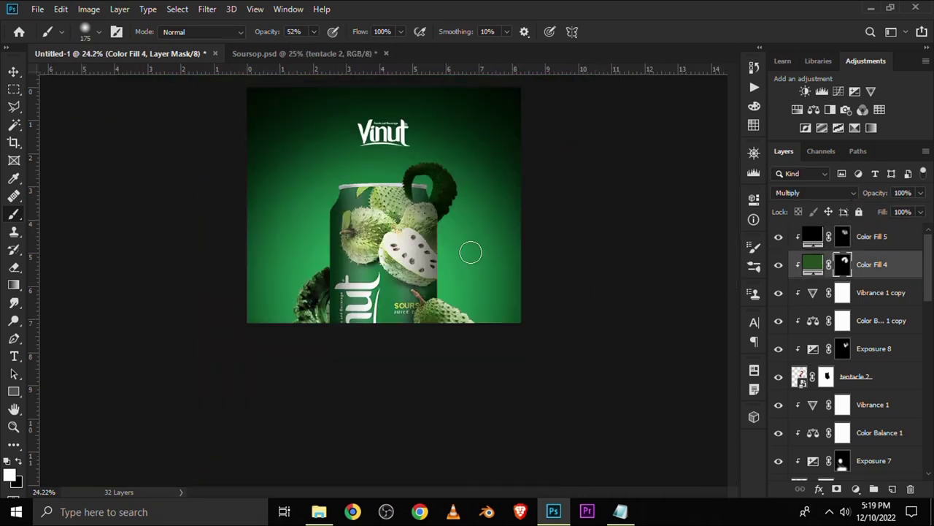
pyautogui.hotkey('ctrl', '-')
pyautogui.click(921, 192)
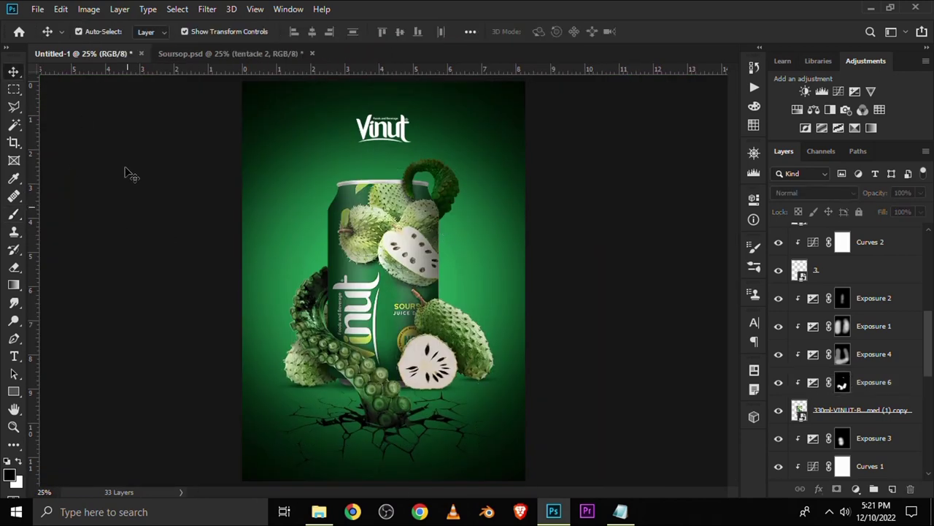
pyautogui.click(176, 57)
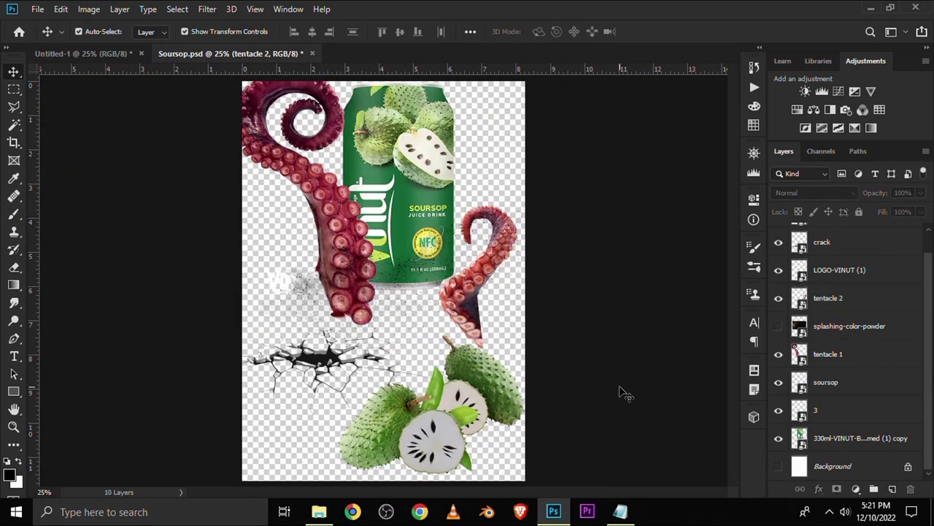
# Step: Bring the dust image from Soursop.psd into the poster and commit its placement
pyautogui.moveTo(325, 295); pyautogui.dragTo(335, 286)
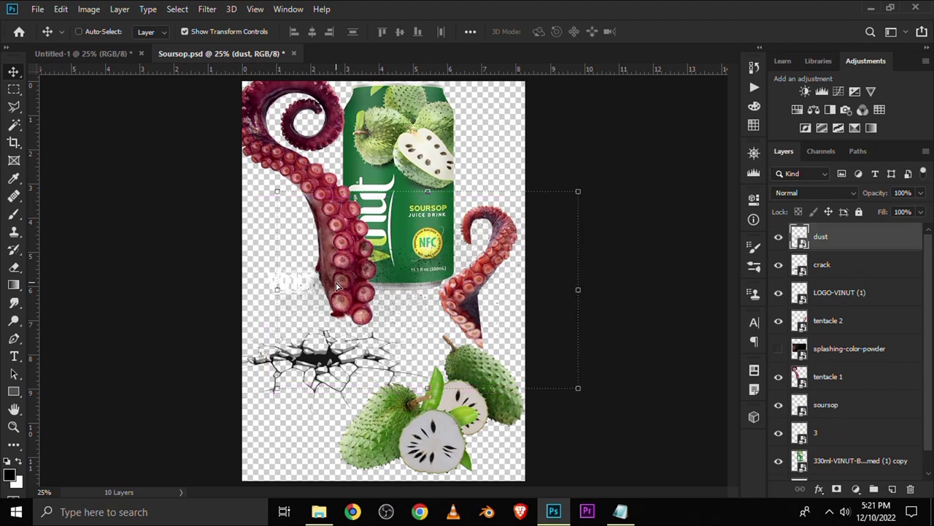
pyautogui.click(89, 54)
pyautogui.moveTo(435, 342); pyautogui.dragTo(443, 432)
pyautogui.hotkey('ctrl', 't')
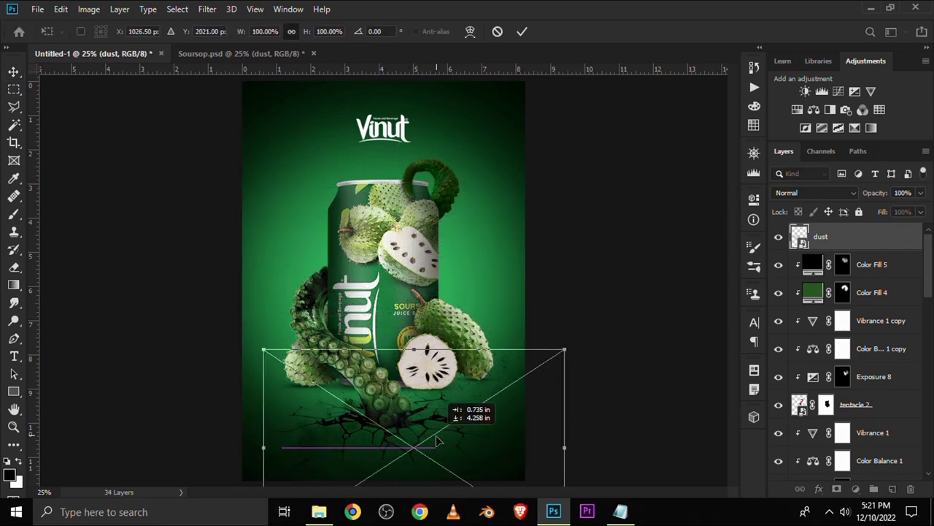
pyautogui.press('Return')
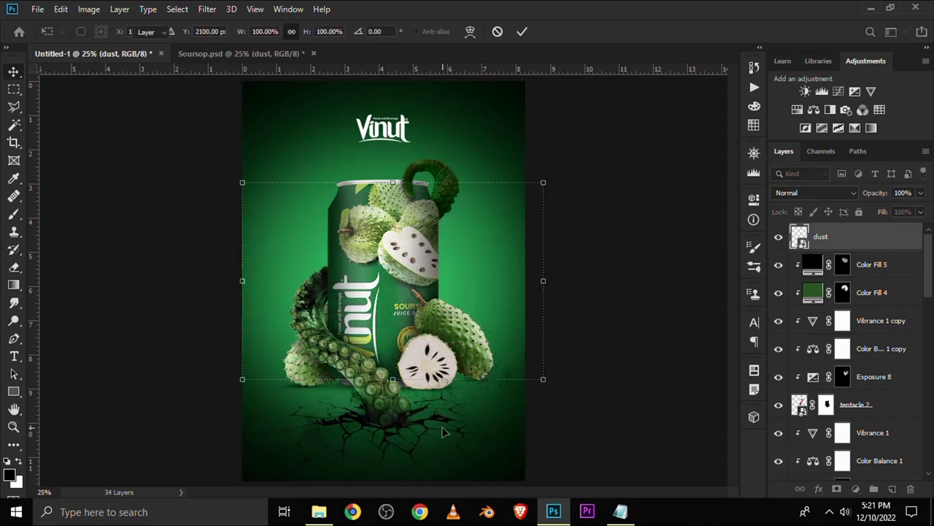
# Step: Move the dust layer down the stack to sit just above Exposure 5 and the crack layers
pyautogui.moveTo(823, 239)
pyautogui.mouseDown()
pyautogui.moveTo(816, 506)
pyautogui.moveTo(825, 473)
pyautogui.moveTo(825, 281)
pyautogui.mouseUp()
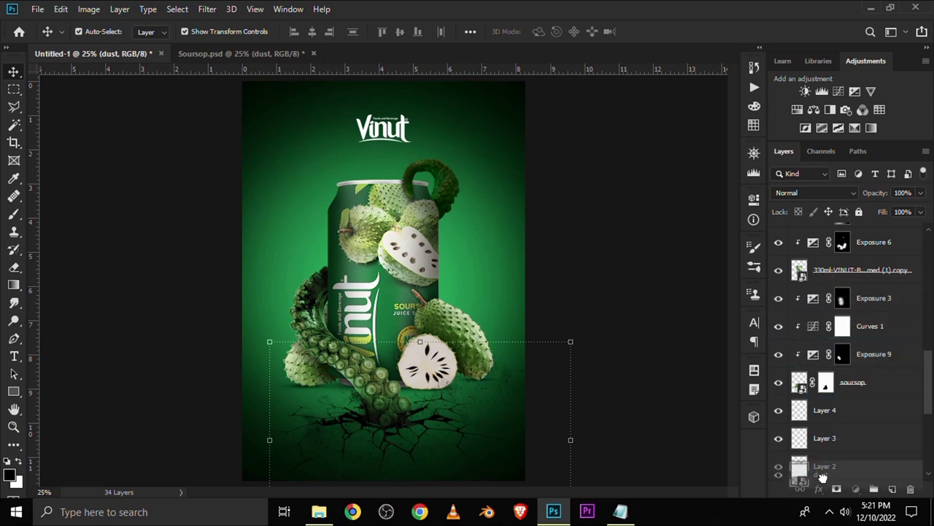
pyautogui.moveTo(825, 281)
pyautogui.mouseDown()
pyautogui.moveTo(829, 436)
pyautogui.moveTo(828, 212)
pyautogui.mouseUp()
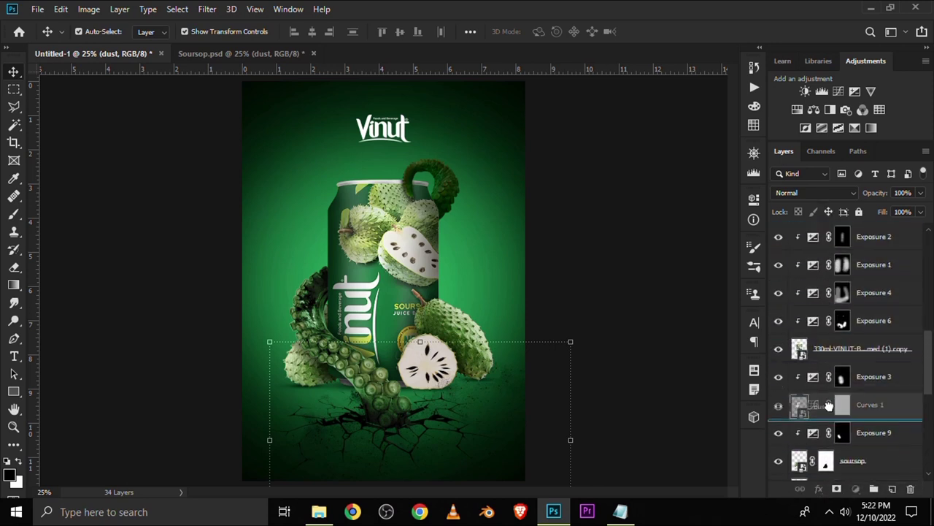
pyautogui.moveTo(827, 211)
pyautogui.mouseDown()
pyautogui.moveTo(829, 452)
pyautogui.moveTo(825, 375)
pyautogui.mouseUp()
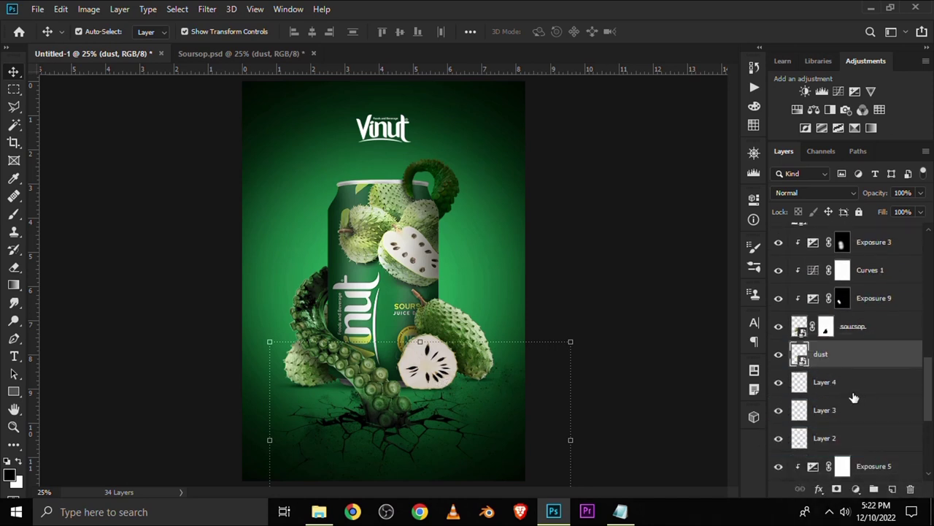
pyautogui.scroll(-1, 854, 397)
pyautogui.scroll(-3, 853, 402)
pyautogui.scroll(-2, 851, 407)
pyautogui.moveTo(851, 392)
pyautogui.mouseDown()
pyautogui.moveTo(835, 357)
pyautogui.moveTo(847, 362)
pyautogui.mouseUp()
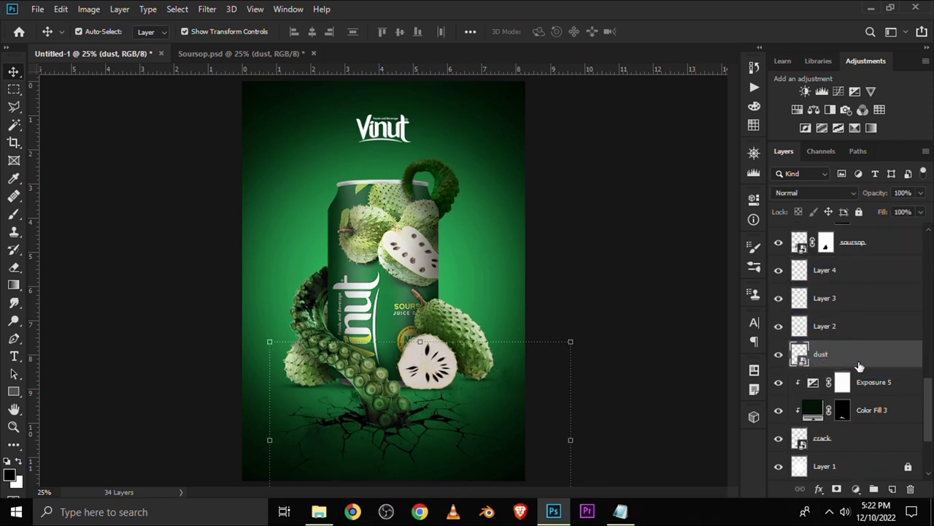
# Step: Give the dust layer an inverted black mask and set up the brush tip roundness
pyautogui.click(837, 487)
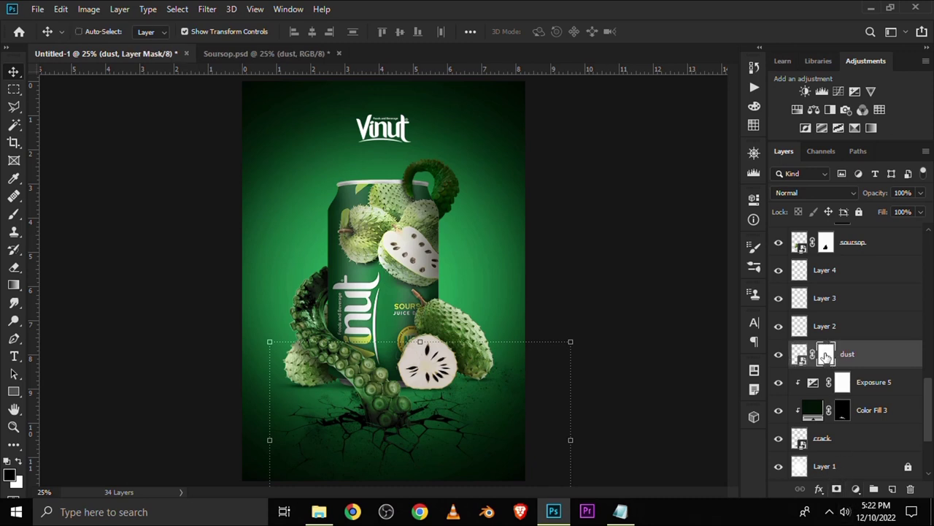
pyautogui.hotkey('ctrl', 'i')
pyautogui.rightClick(13, 213)
pyautogui.click(73, 211)
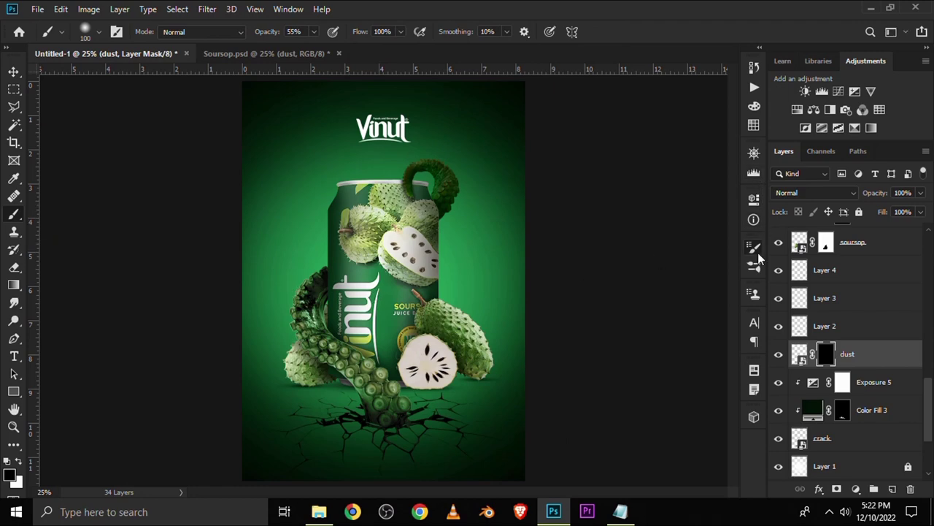
pyautogui.click(754, 248)
pyautogui.click(654, 307)
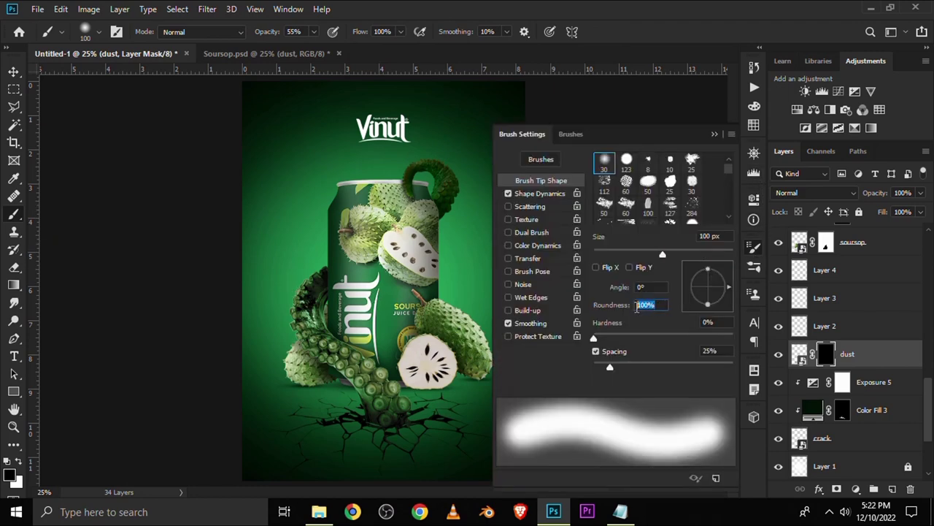
# Step: Set the brush tip roundness to about 11–26% and the brush opacity to 25%
pyautogui.write('11')
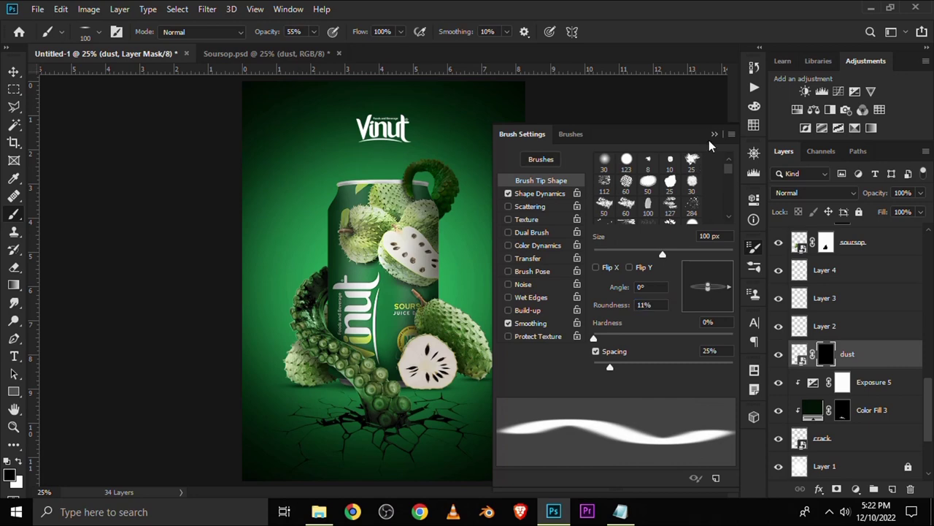
pyautogui.click(715, 135)
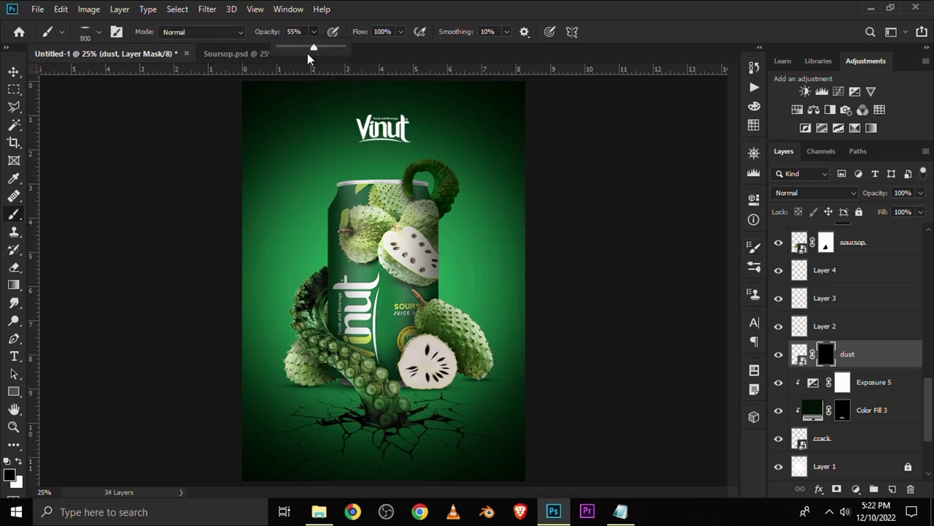
pyautogui.moveTo(299, 48); pyautogui.dragTo(295, 47)
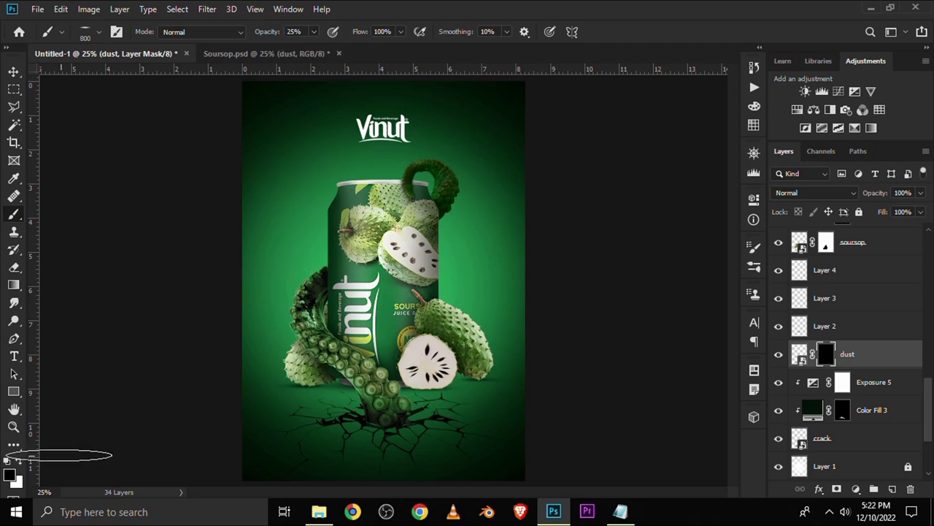
pyautogui.scroll(3, 354, 457)
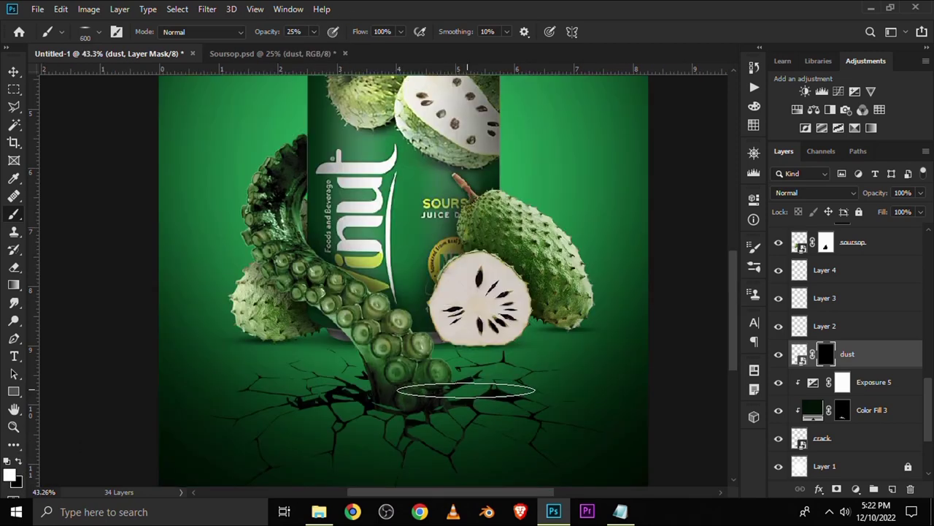
pyautogui.click(755, 249)
pyautogui.moveTo(708, 290); pyautogui.dragTo(703, 290)
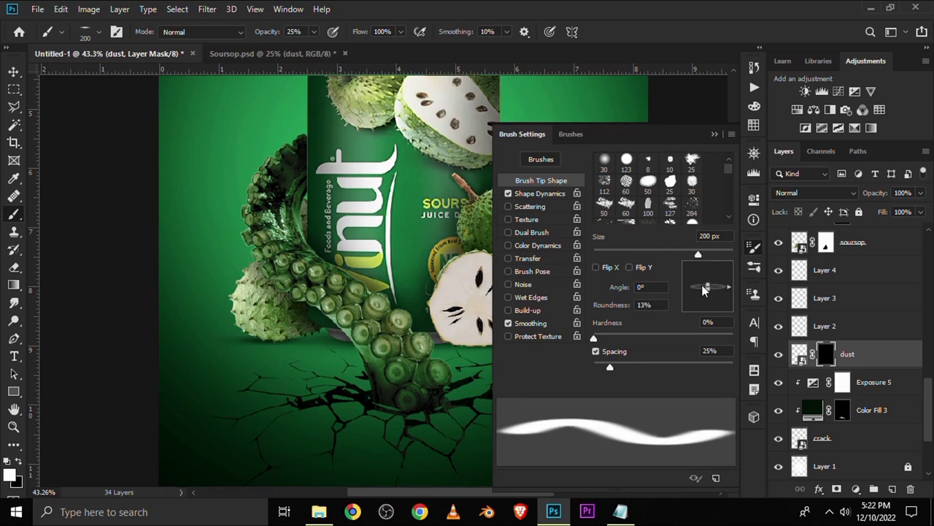
pyautogui.click(714, 137)
# Step: Toggle the dust layer off and on to compare, then deselect it
pyautogui.scroll(1, 464, 394)
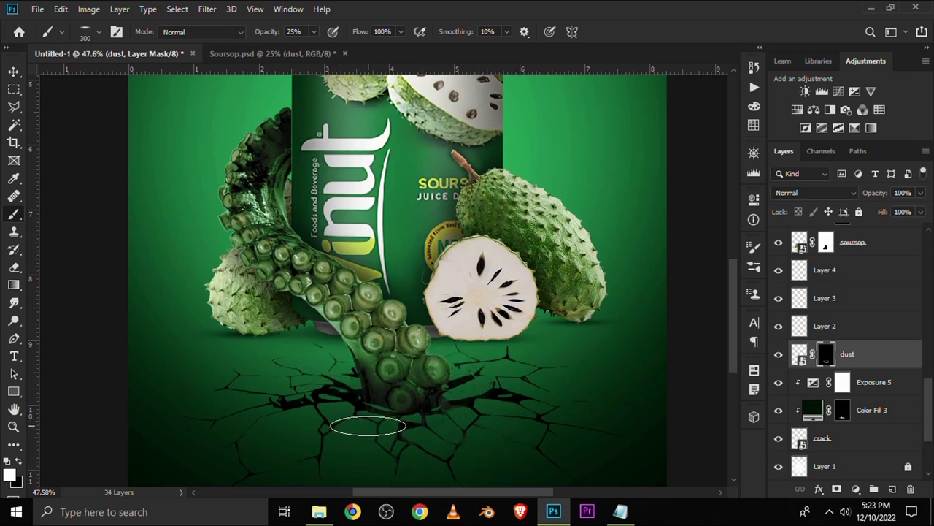
pyautogui.scroll(-2, 462, 374)
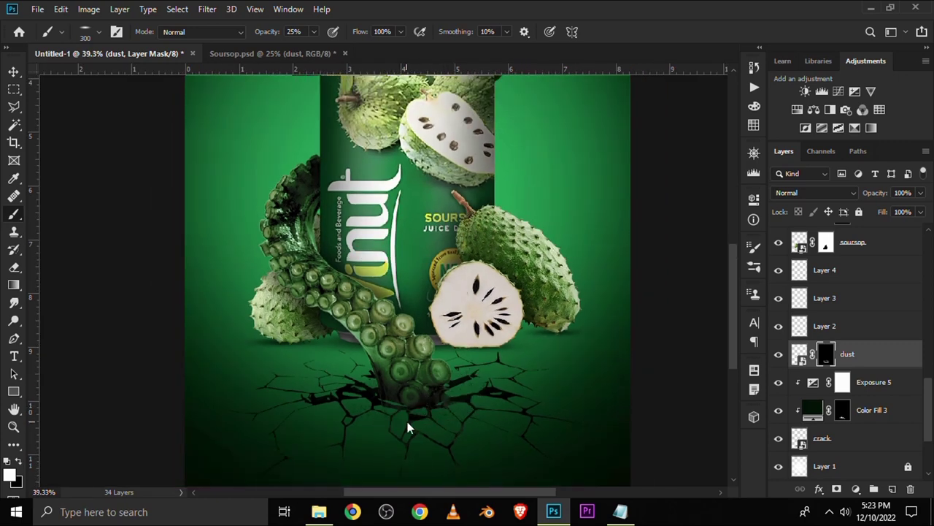
pyautogui.click(781, 355)
pyautogui.click(779, 355)
pyautogui.scroll(-2, 642, 370)
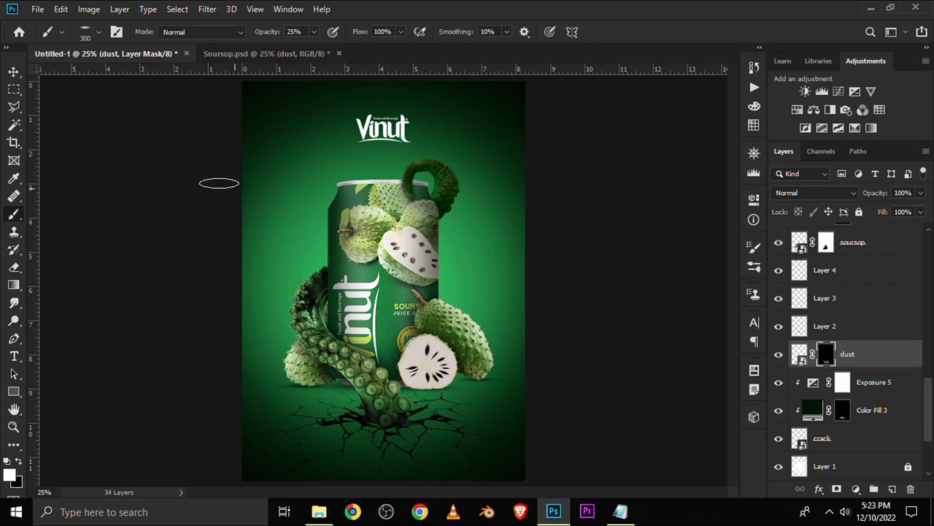
pyautogui.click(14, 73)
pyautogui.click(134, 207)
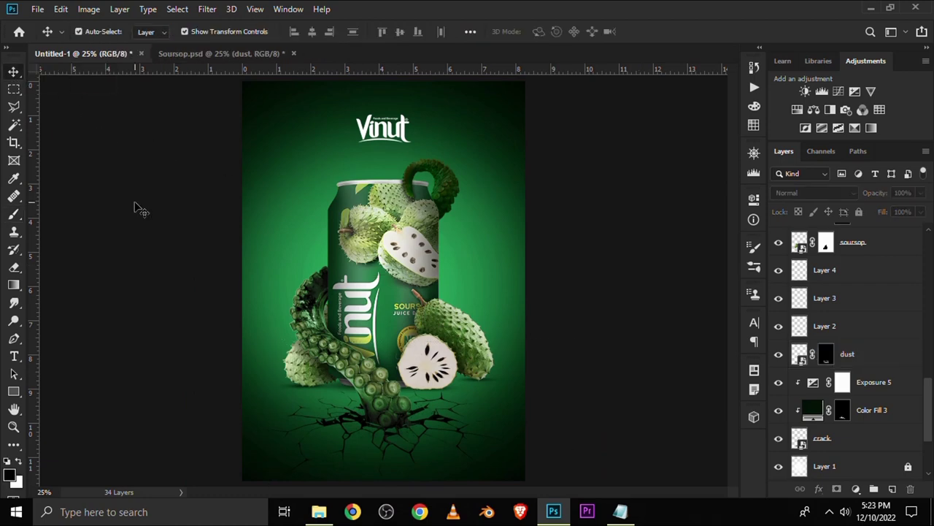
# Step: Show the splashing-color-powder layer in Soursop.psd and drag it into the poster
pyautogui.click(219, 53)
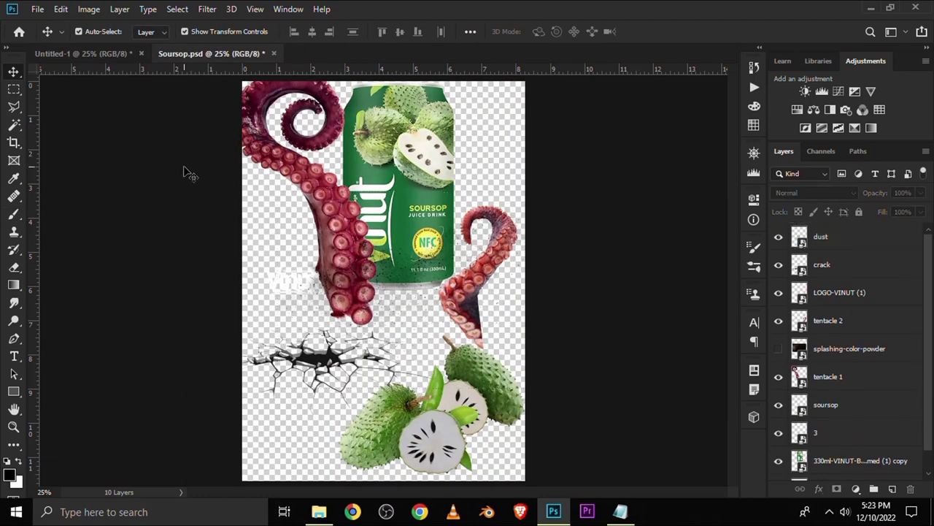
pyautogui.click(846, 348)
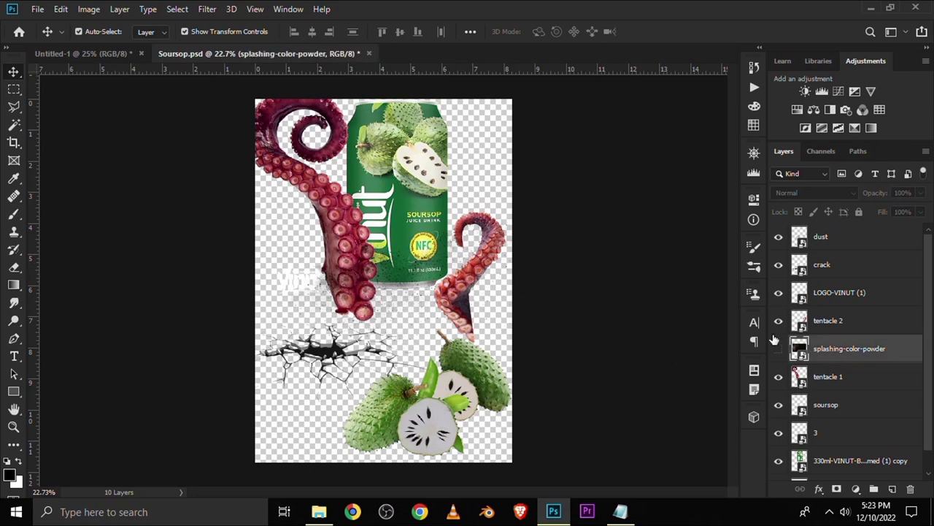
pyautogui.click(778, 348)
pyautogui.moveTo(348, 260); pyautogui.dragTo(352, 234)
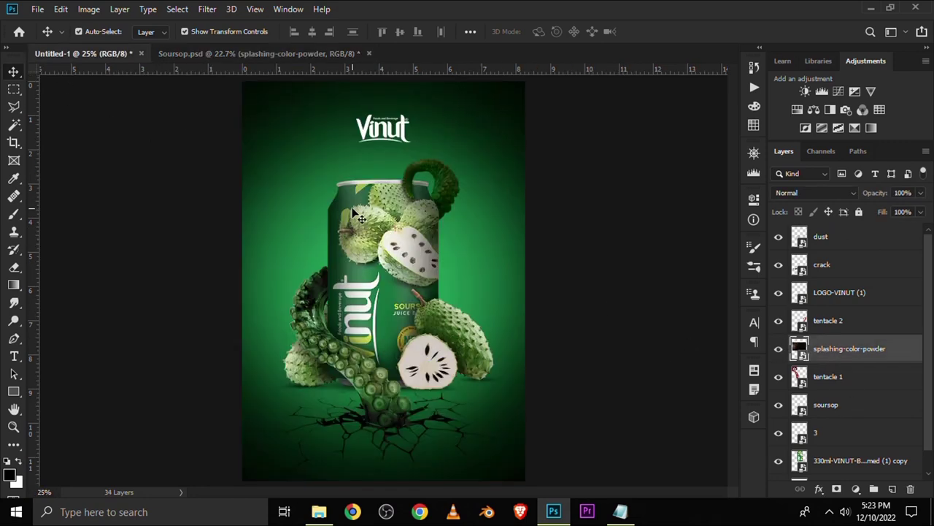
pyautogui.moveTo(62, 65); pyautogui.dragTo(353, 217)
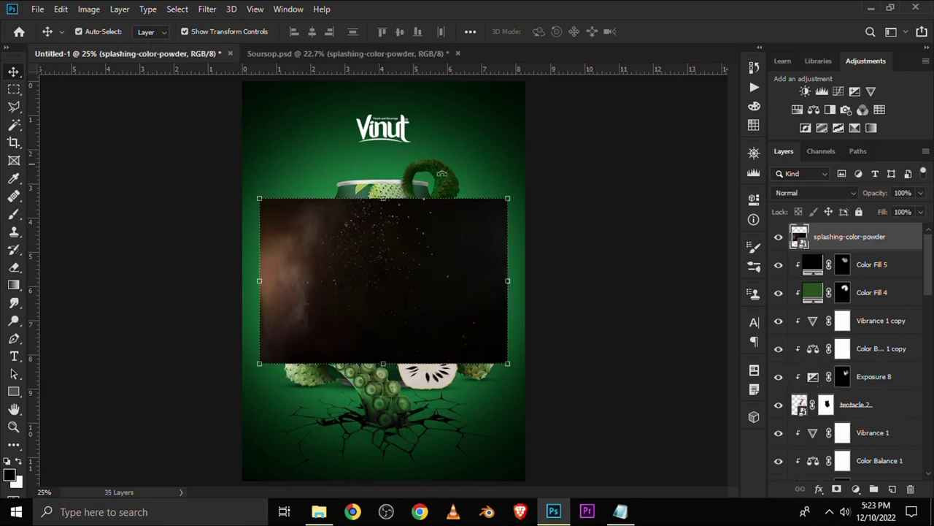
pyautogui.click(397, 133)
pyautogui.moveTo(395, 137); pyautogui.dragTo(394, 133)
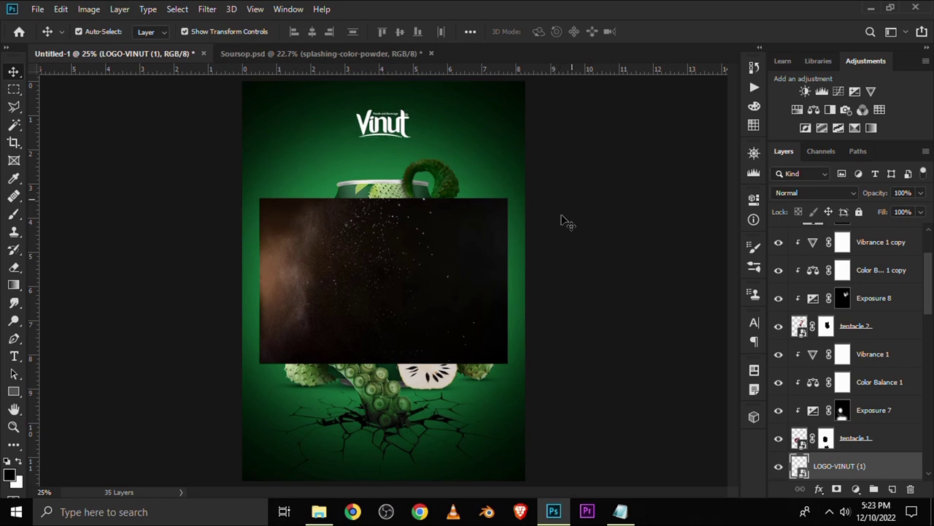
# Step: Scale the powder image to about 131% over the poster's top, then hide it
pyautogui.hotkey('ctrl', 't')
pyautogui.moveTo(506, 281); pyautogui.dragTo(589, 301)
pyautogui.moveTo(444, 298); pyautogui.dragTo(404, 168)
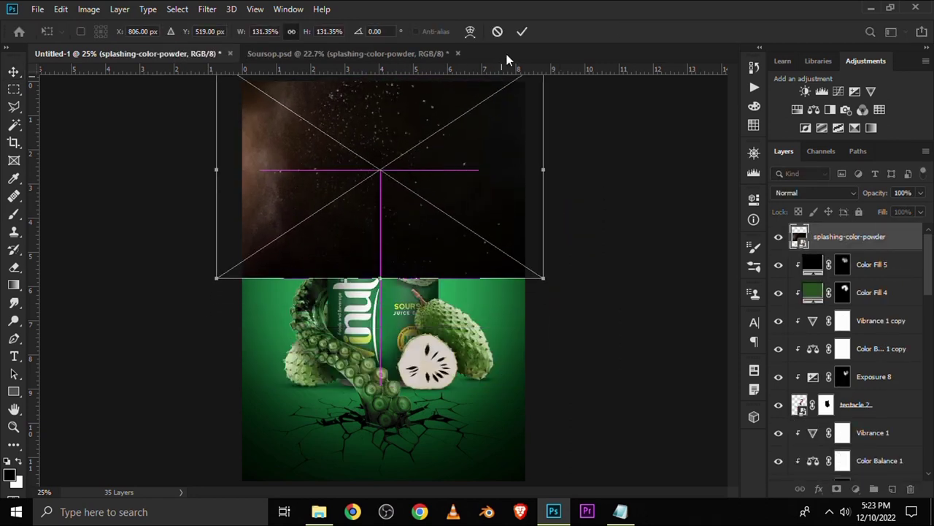
pyautogui.click(522, 31)
pyautogui.click(777, 237)
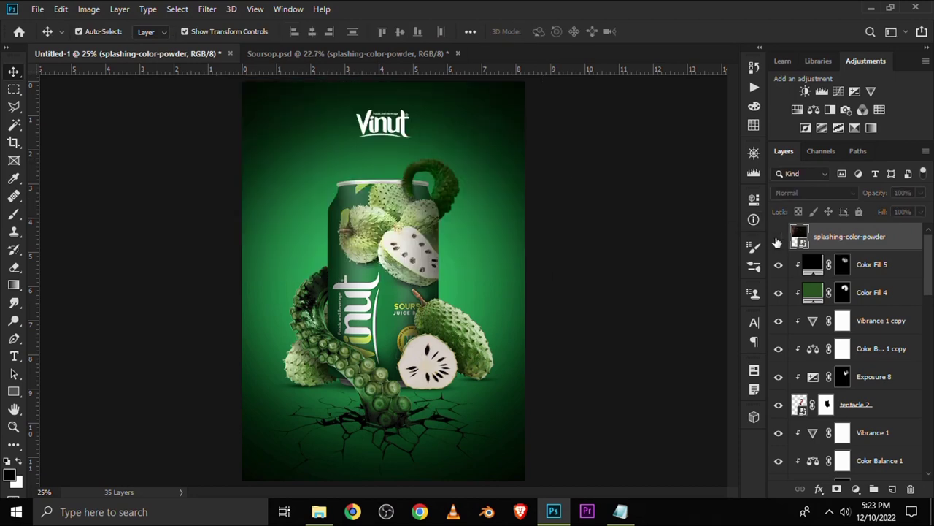
pyautogui.click(792, 194)
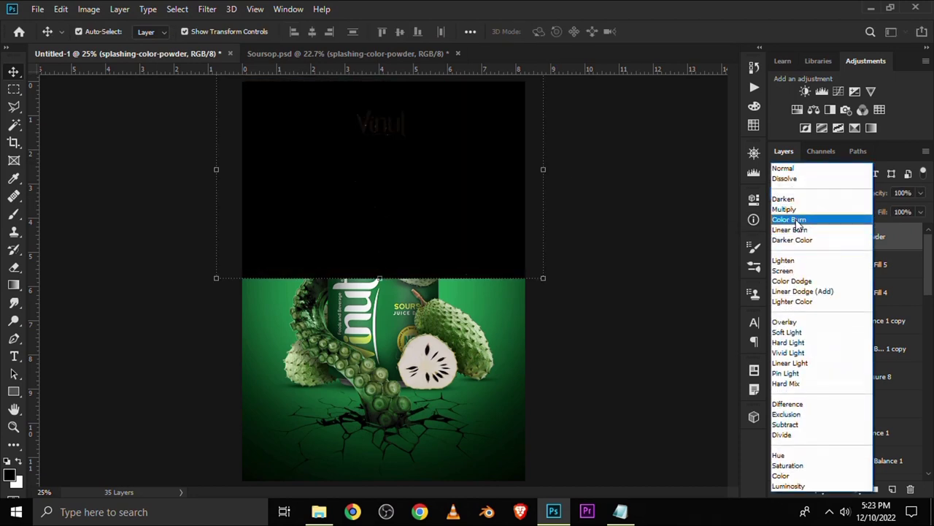
# Step: Blend the powder in Screen mode and darken it with a clipped Levels, black input 48
pyautogui.click(785, 270)
pyautogui.click(778, 238)
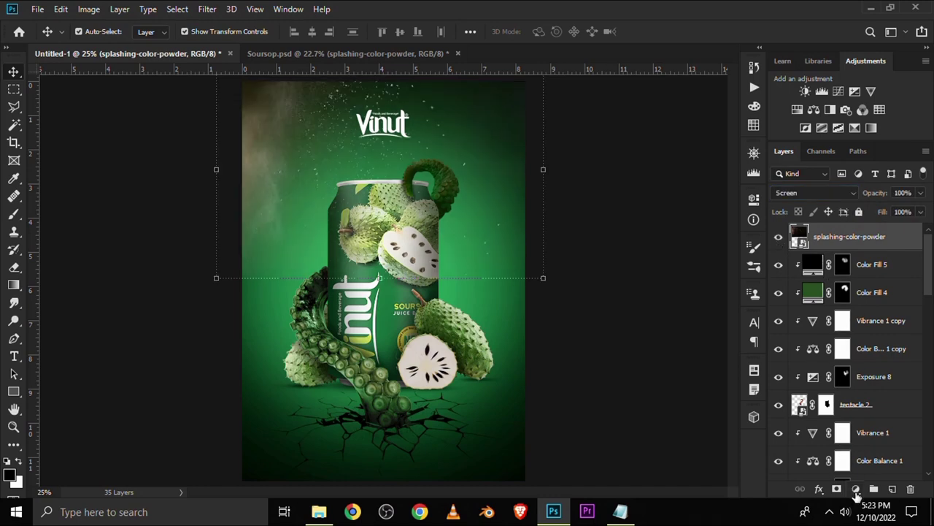
pyautogui.click(855, 488)
pyautogui.click(846, 304)
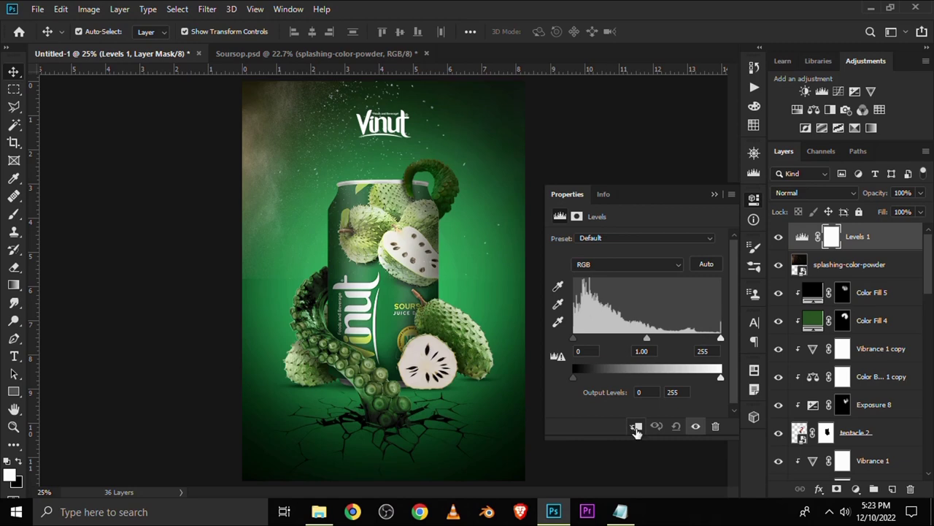
pyautogui.click(635, 426)
pyautogui.moveTo(574, 338); pyautogui.dragTo(603, 349)
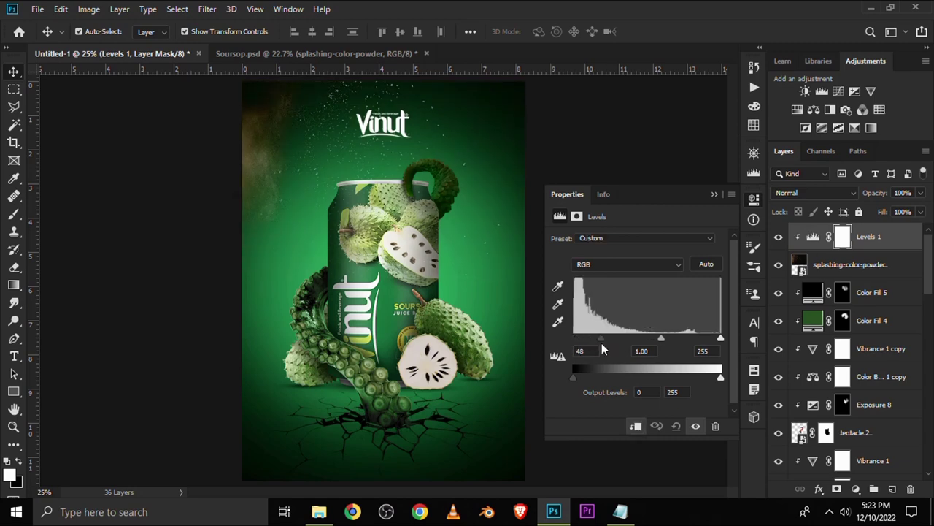
pyautogui.click(715, 195)
pyautogui.click(778, 237)
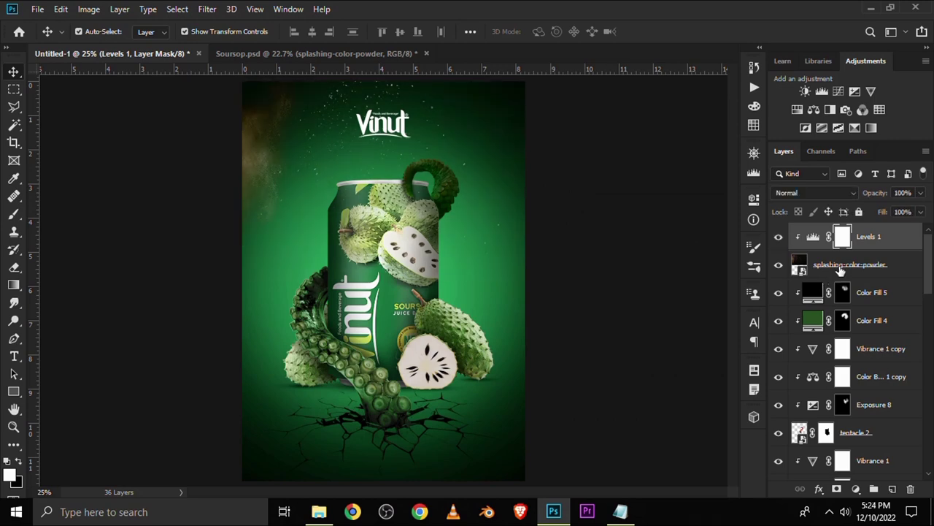
# Step: Lower the splashing-color-powder layer's opacity to 41%
pyautogui.click(839, 267)
pyautogui.click(920, 194)
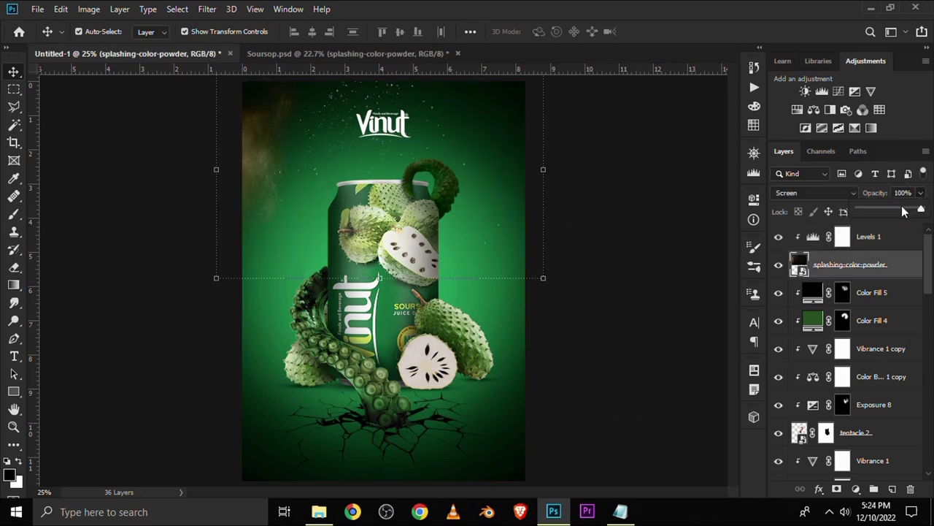
pyautogui.click(897, 210)
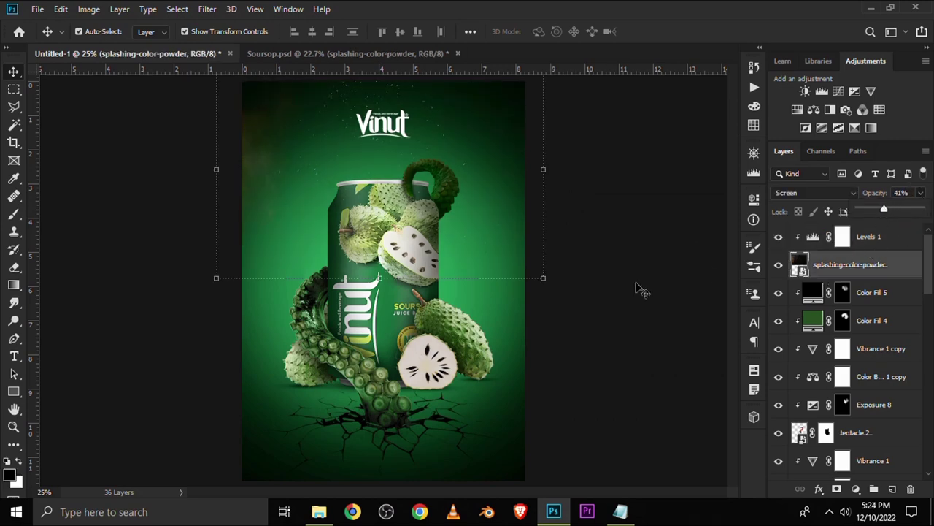
pyautogui.keyDown('ctrl'); pyautogui.click(803, 271); pyautogui.keyUp('ctrl')
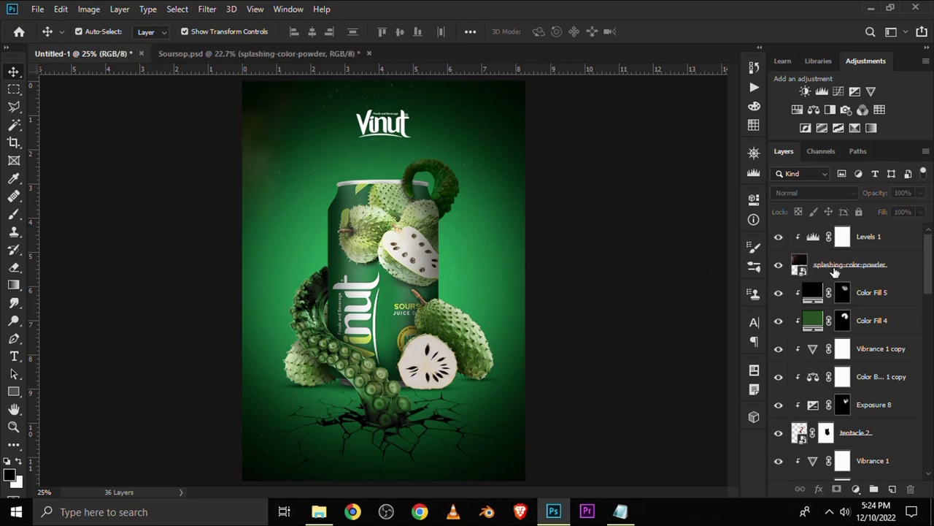
# Step: Add a Hue/Saturation adjustment clipped to the powder layer with Colorize on
pyautogui.click(835, 270)
pyautogui.click(855, 489)
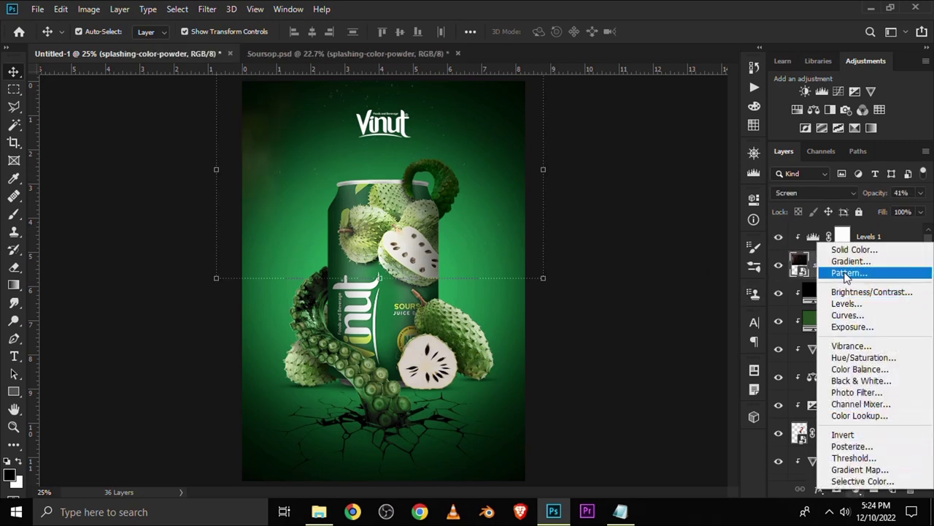
pyautogui.click(851, 358)
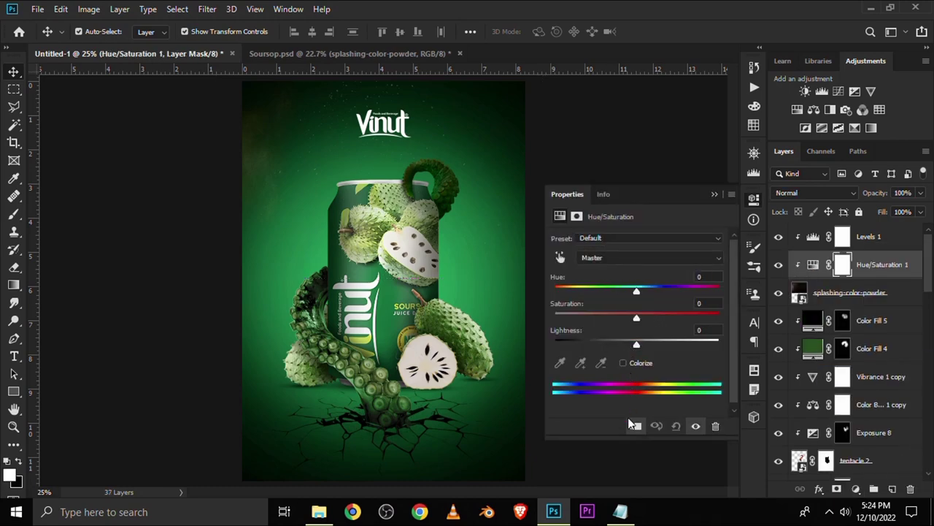
pyautogui.click(638, 364)
# Step: Set the colorized tint to Hue 135, Saturation 56, Lightness -43
pyautogui.click(584, 291)
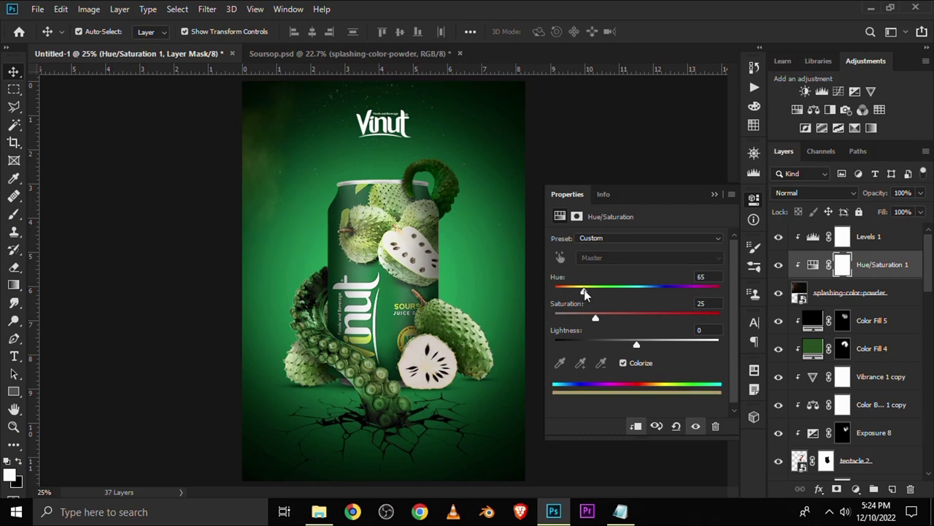
pyautogui.moveTo(588, 290)
pyautogui.mouseDown()
pyautogui.moveTo(651, 297)
pyautogui.moveTo(622, 293)
pyautogui.mouseUp()
pyautogui.moveTo(618, 293); pyautogui.dragTo(615, 293)
pyautogui.moveTo(595, 319)
pyautogui.mouseDown()
pyautogui.moveTo(628, 322)
pyautogui.moveTo(597, 321)
pyautogui.mouseUp()
pyautogui.moveTo(602, 322)
pyautogui.mouseDown()
pyautogui.moveTo(592, 321)
pyautogui.moveTo(638, 322)
pyautogui.mouseUp()
pyautogui.moveTo(637, 343)
pyautogui.mouseDown()
pyautogui.moveTo(618, 343)
pyautogui.moveTo(646, 319)
pyautogui.moveTo(600, 340)
pyautogui.mouseUp()
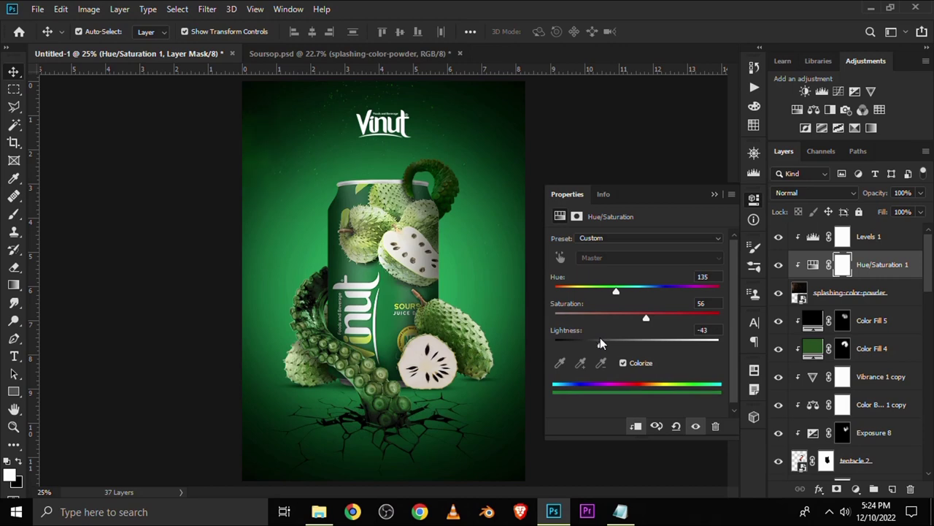
pyautogui.click(714, 195)
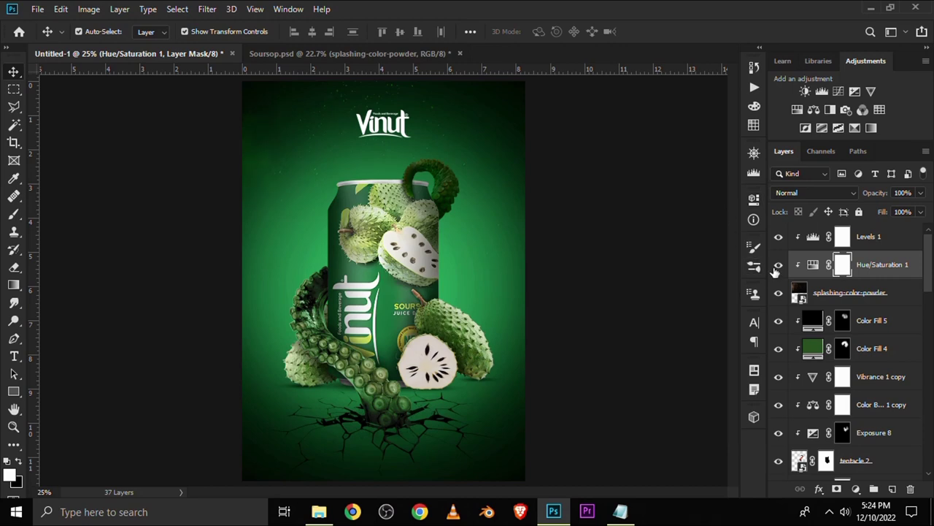
pyautogui.click(673, 295)
pyautogui.hotkey('ctrl', 'z')
pyautogui.hotkey('ctrl', 'z')
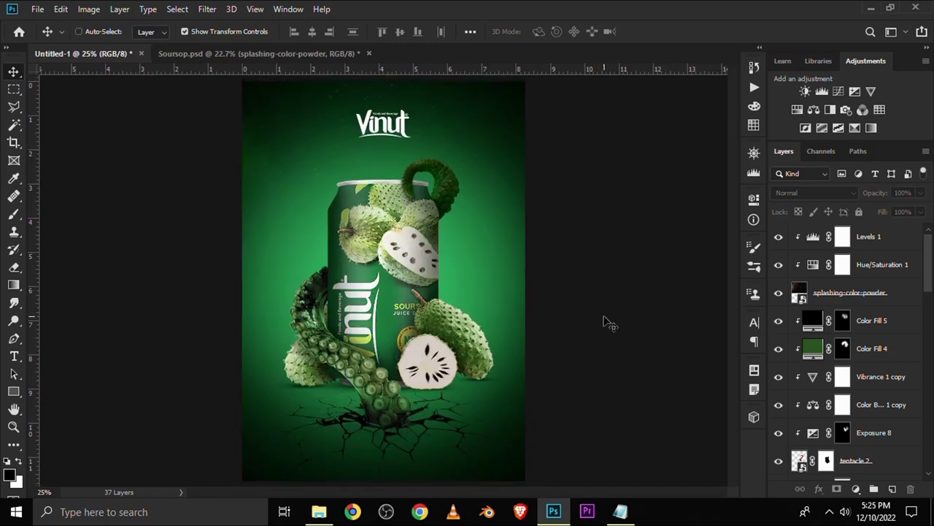
# Step: Stamp all visible layers into Layer 5 and convert it to a smart object
pyautogui.hotkey('ctrl', 'alt', 'shift', 'e')
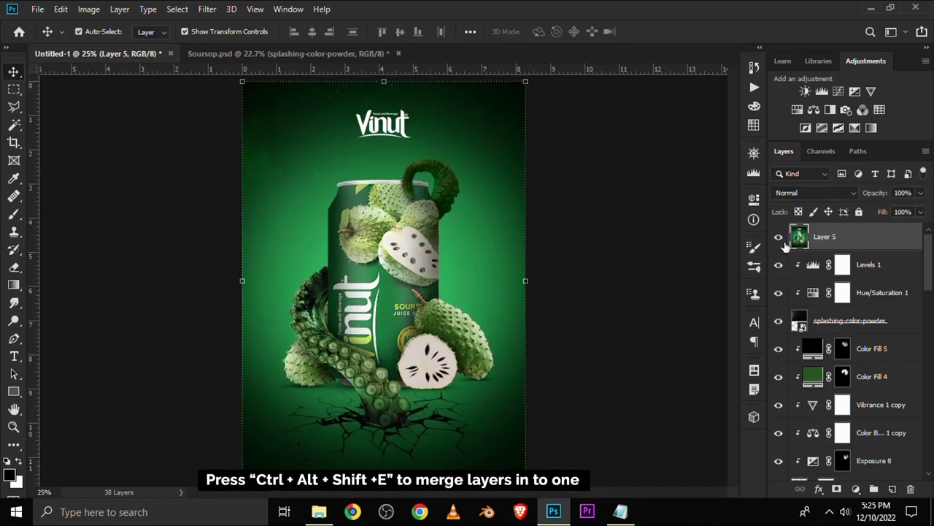
pyautogui.rightClick(847, 244)
pyautogui.click(714, 191)
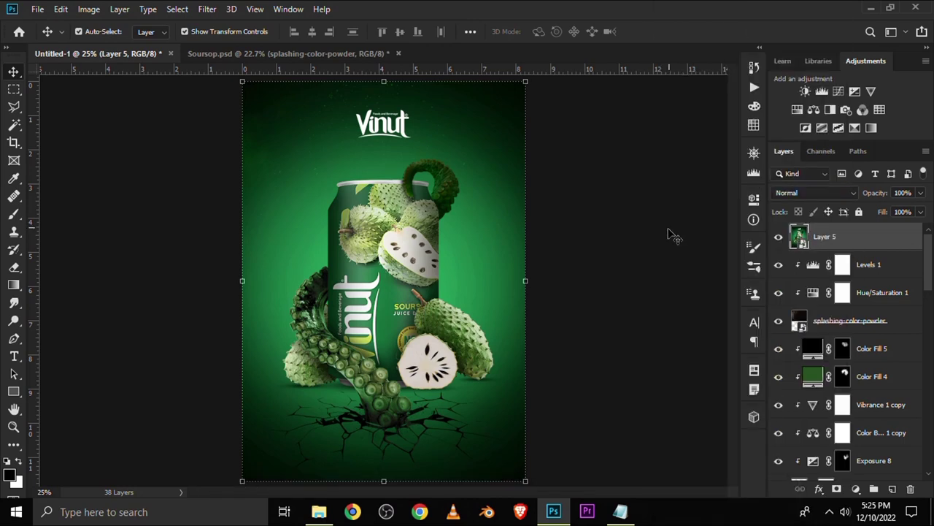
# Step: In Camera Raw, set Exposure +0.15, Highlights +19, Whites +14, Texture +23, Clarity +8
pyautogui.click(207, 10)
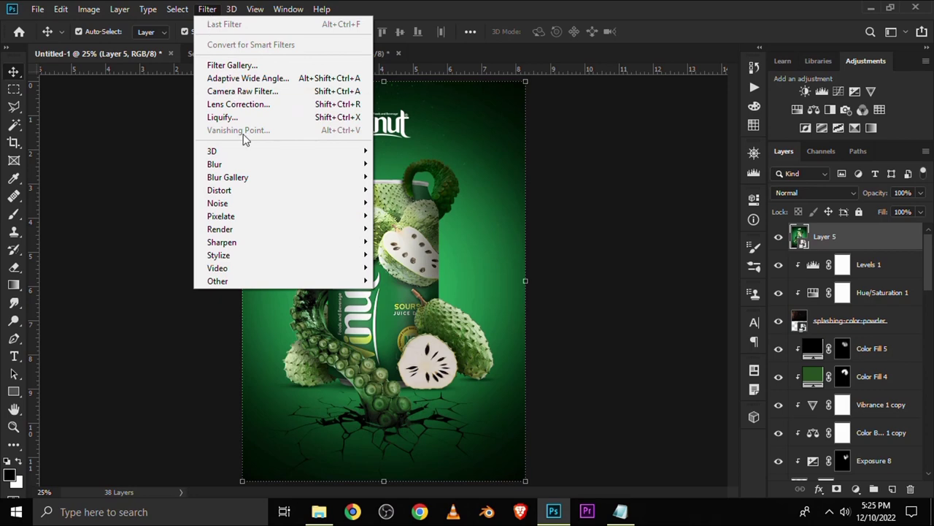
pyautogui.click(262, 96)
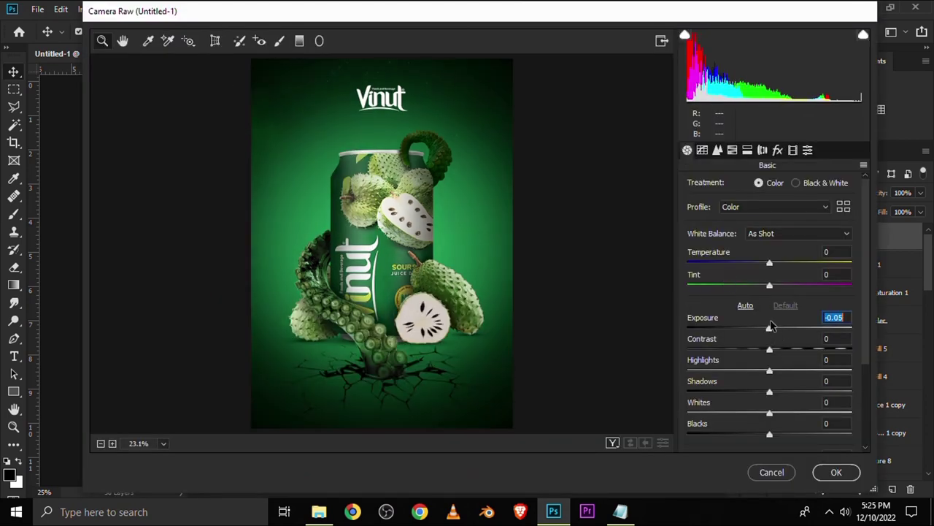
pyautogui.moveTo(770, 329)
pyautogui.mouseDown()
pyautogui.moveTo(775, 374)
pyautogui.moveTo(789, 377)
pyautogui.moveTo(762, 394)
pyautogui.mouseUp()
pyautogui.click(770, 392)
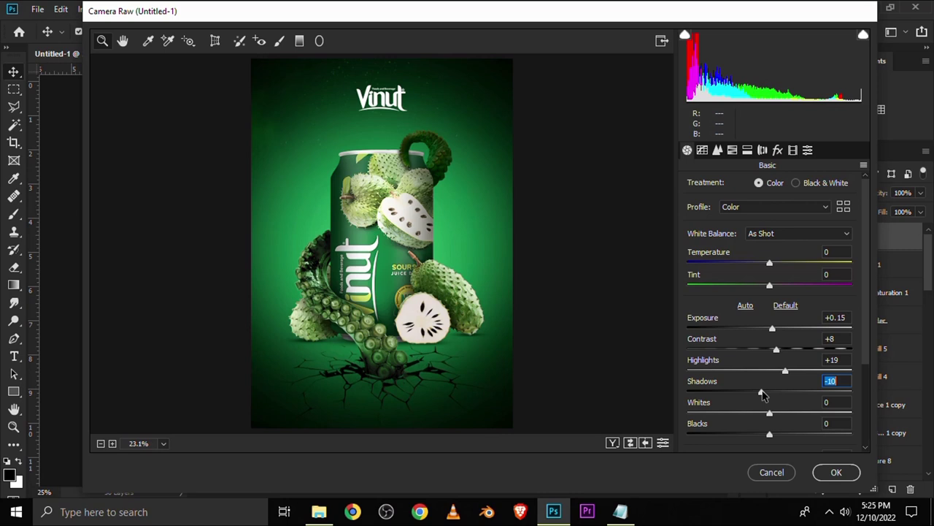
pyautogui.scroll(-2, 867, 364)
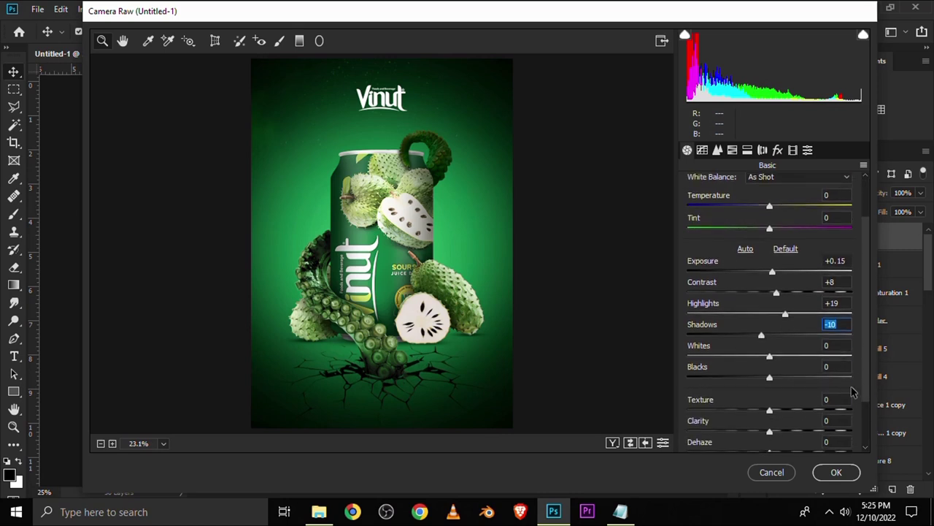
pyautogui.moveTo(768, 358); pyautogui.dragTo(779, 361)
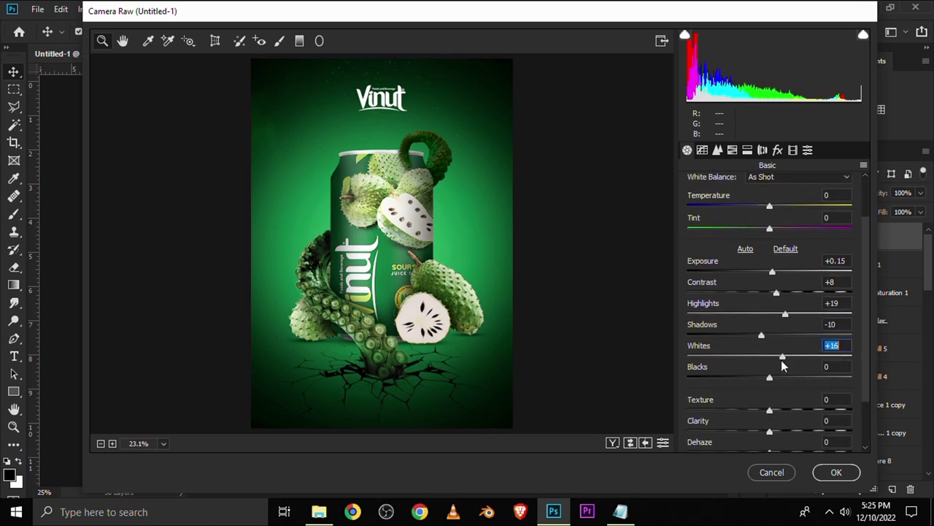
pyautogui.moveTo(779, 362); pyautogui.dragTo(759, 380)
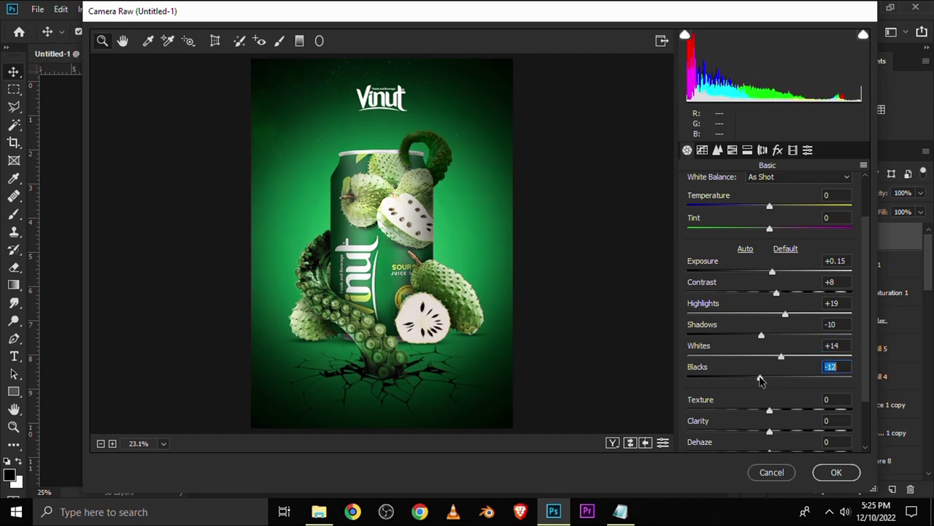
pyautogui.moveTo(770, 410); pyautogui.dragTo(791, 413)
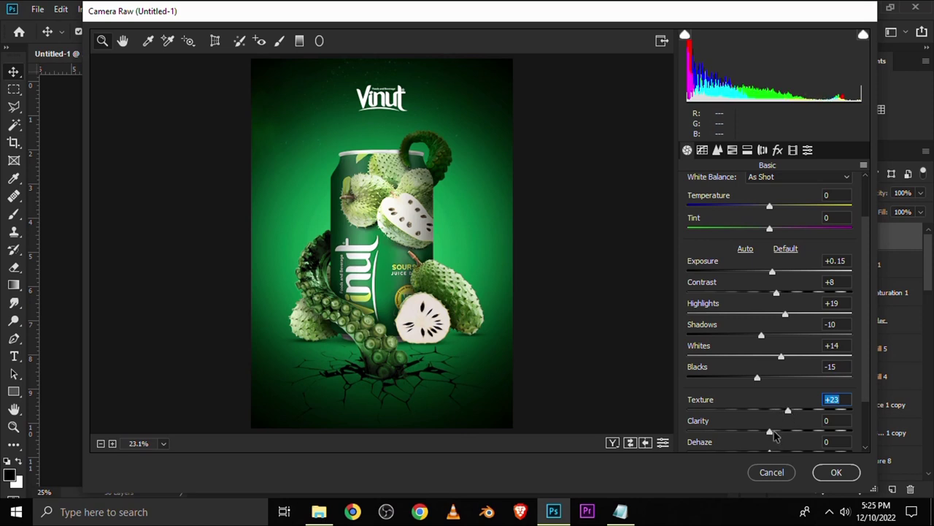
pyautogui.moveTo(776, 434); pyautogui.dragTo(776, 435)
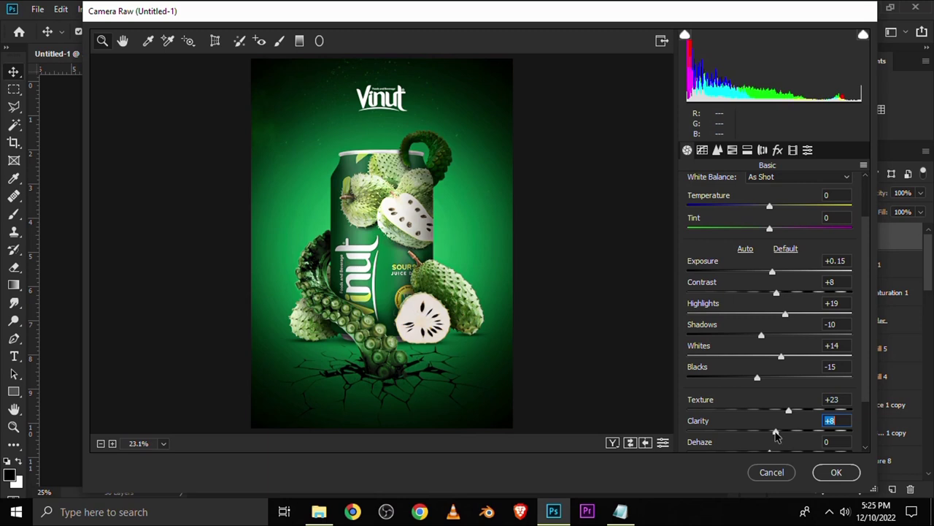
# Step: Review the Basic slider values, apply the Camera Raw grade, and inspect the poster
pyautogui.click(844, 399)
pyautogui.click(843, 367)
pyautogui.click(845, 346)
pyautogui.click(840, 324)
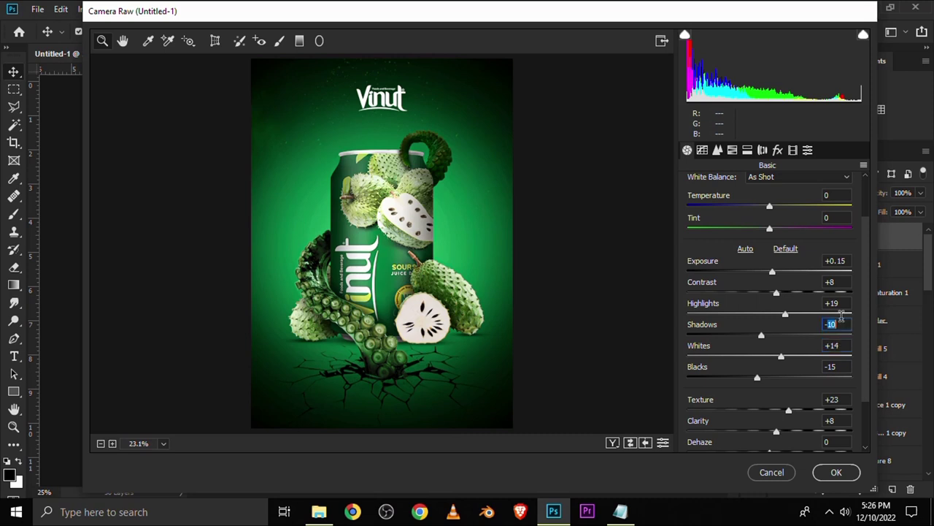
pyautogui.click(842, 303)
pyautogui.click(844, 282)
pyautogui.click(845, 260)
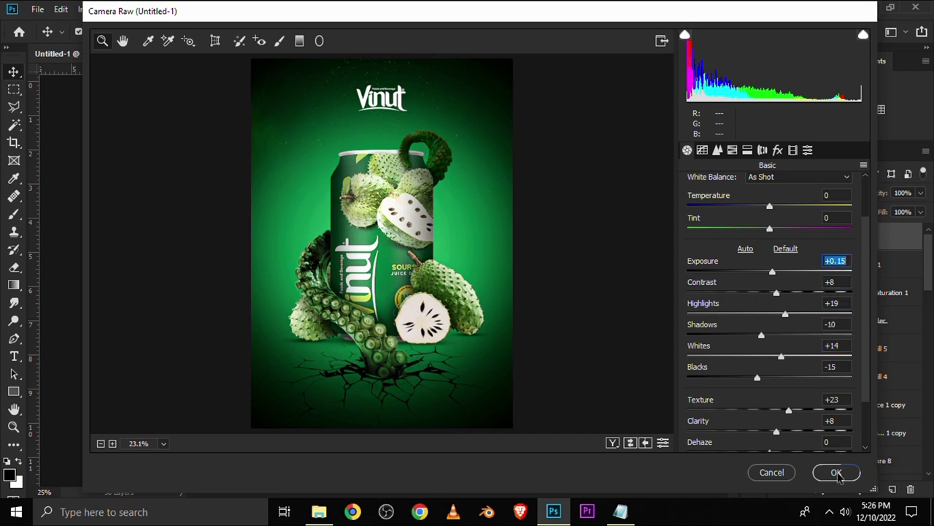
pyautogui.click(836, 472)
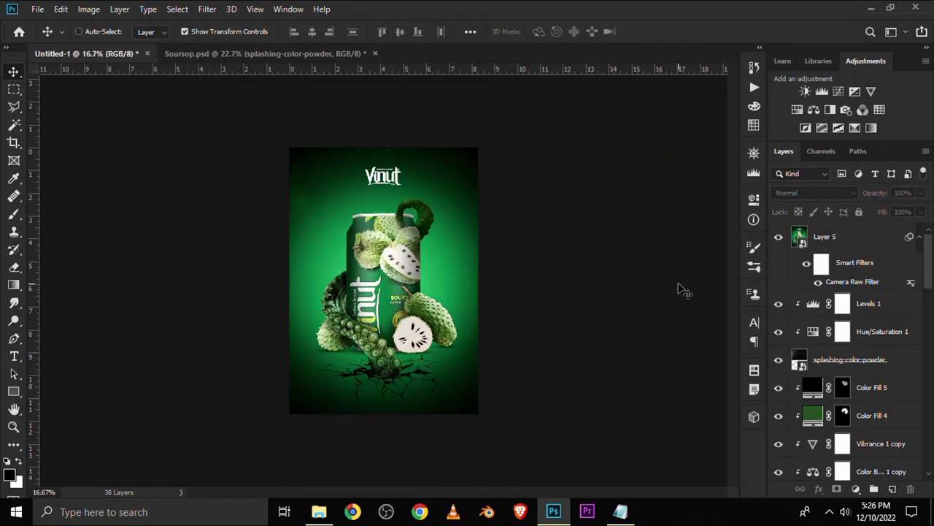
pyautogui.hotkey('ctrl', '+')
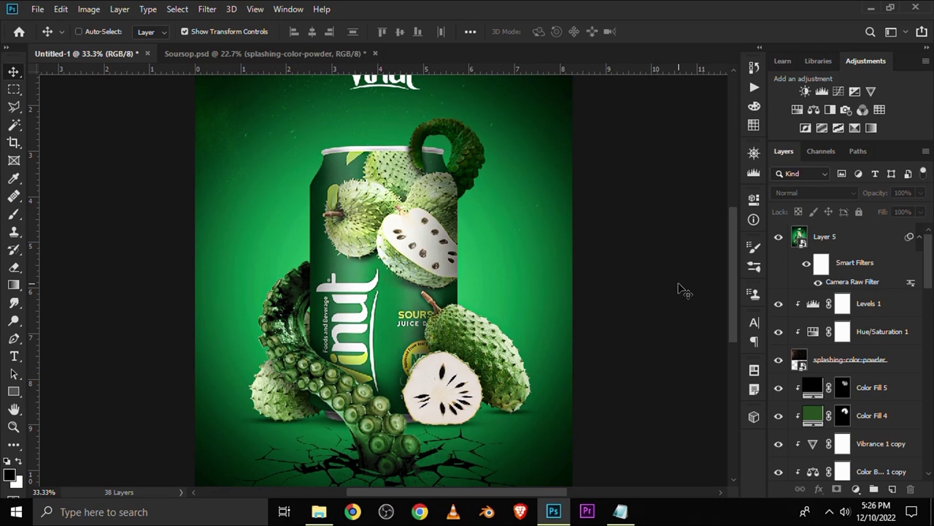
pyautogui.hotkey('ctrl', '-')
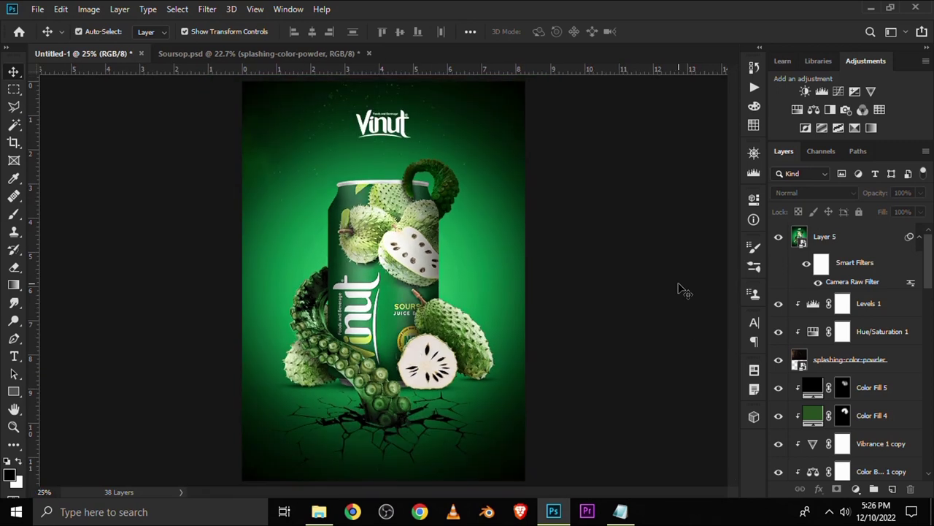